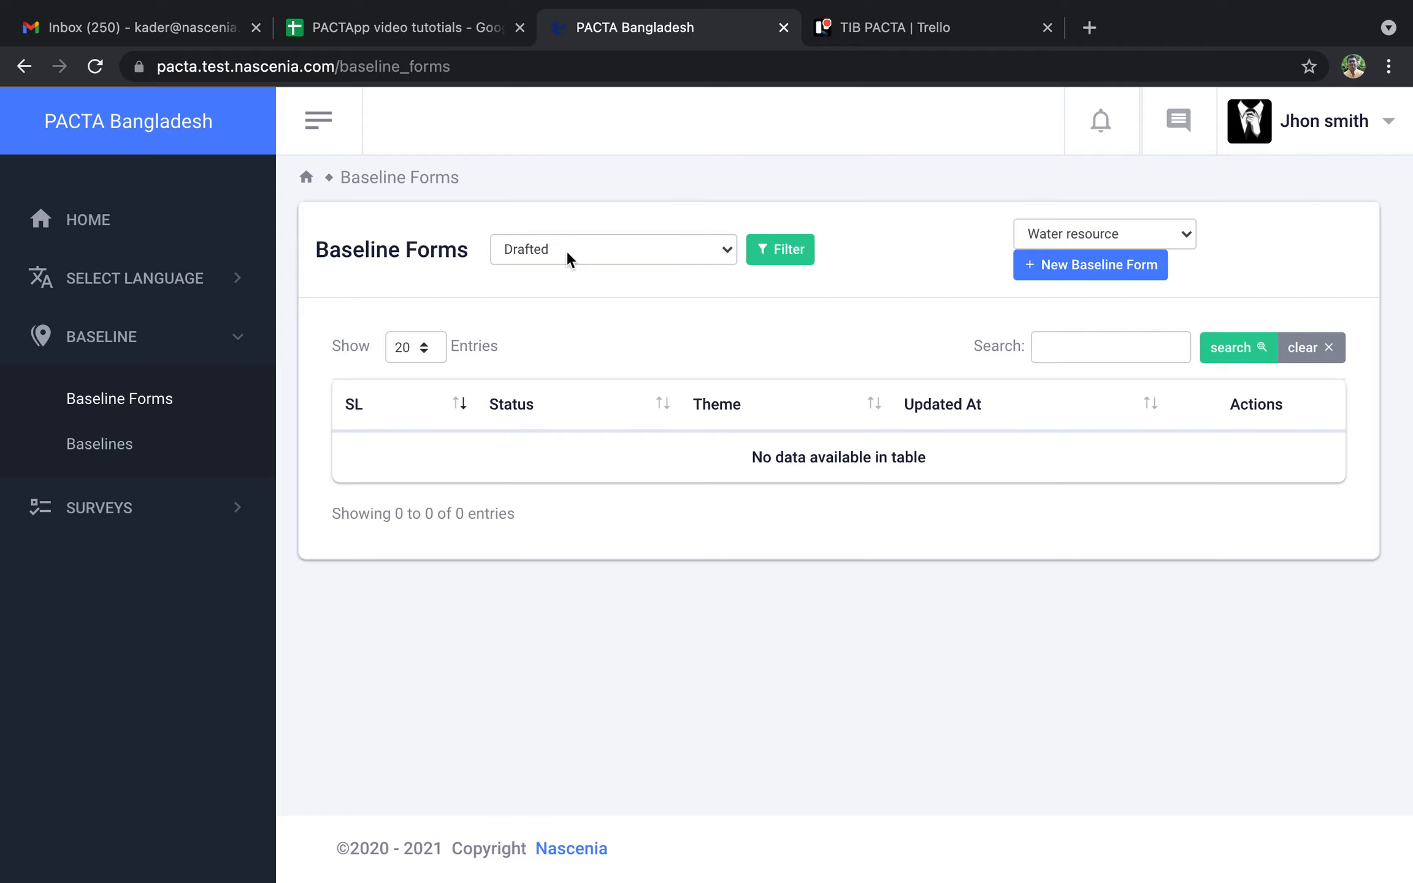
Step: Filter the baseline forms list to show only forms with the Published status
{"action": "left_click", "coordinate": [728, 253]}
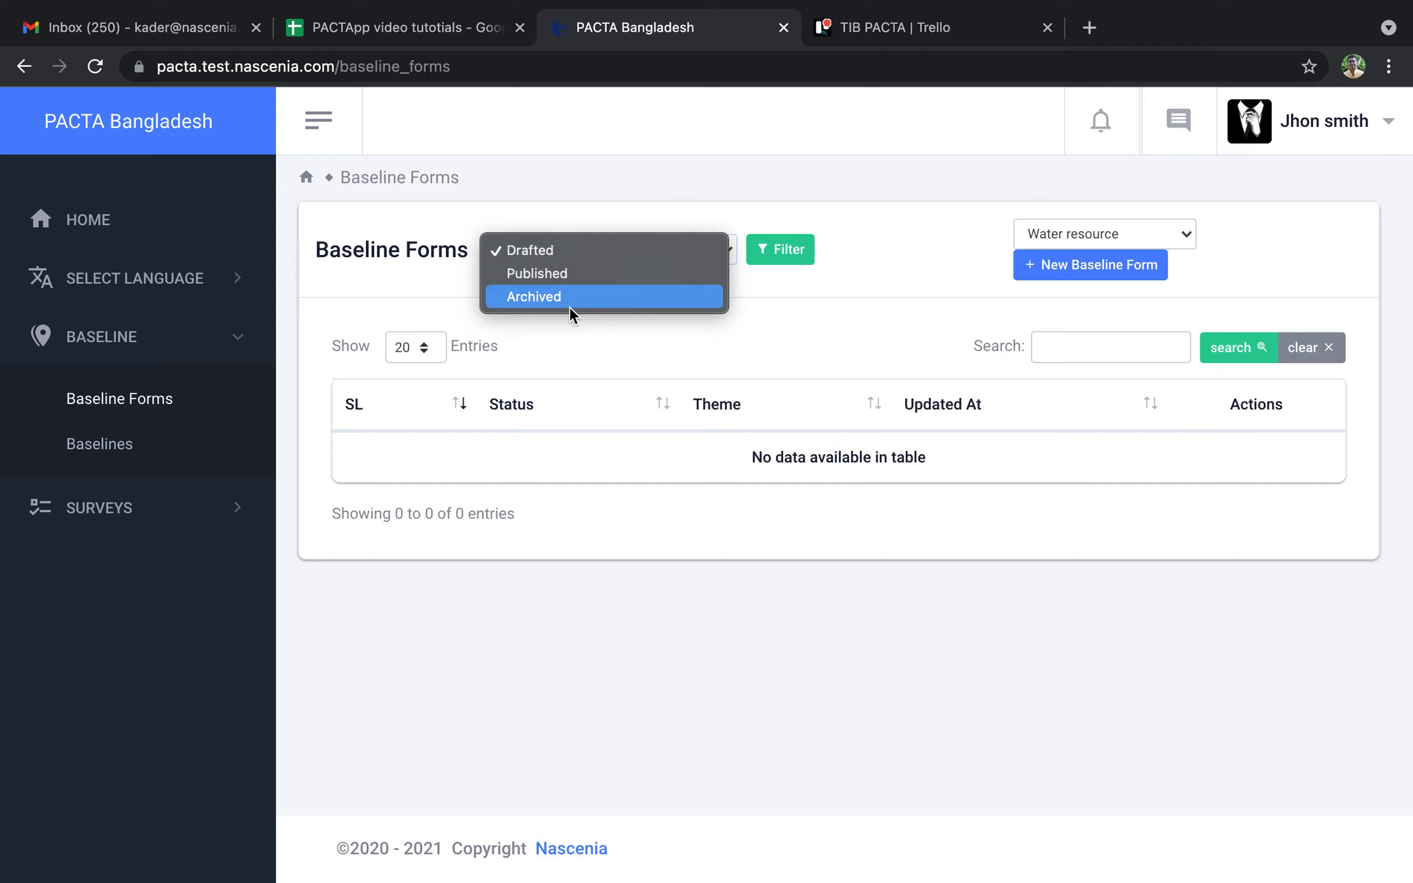
{"action": "left_click", "coordinate": [559, 277]}
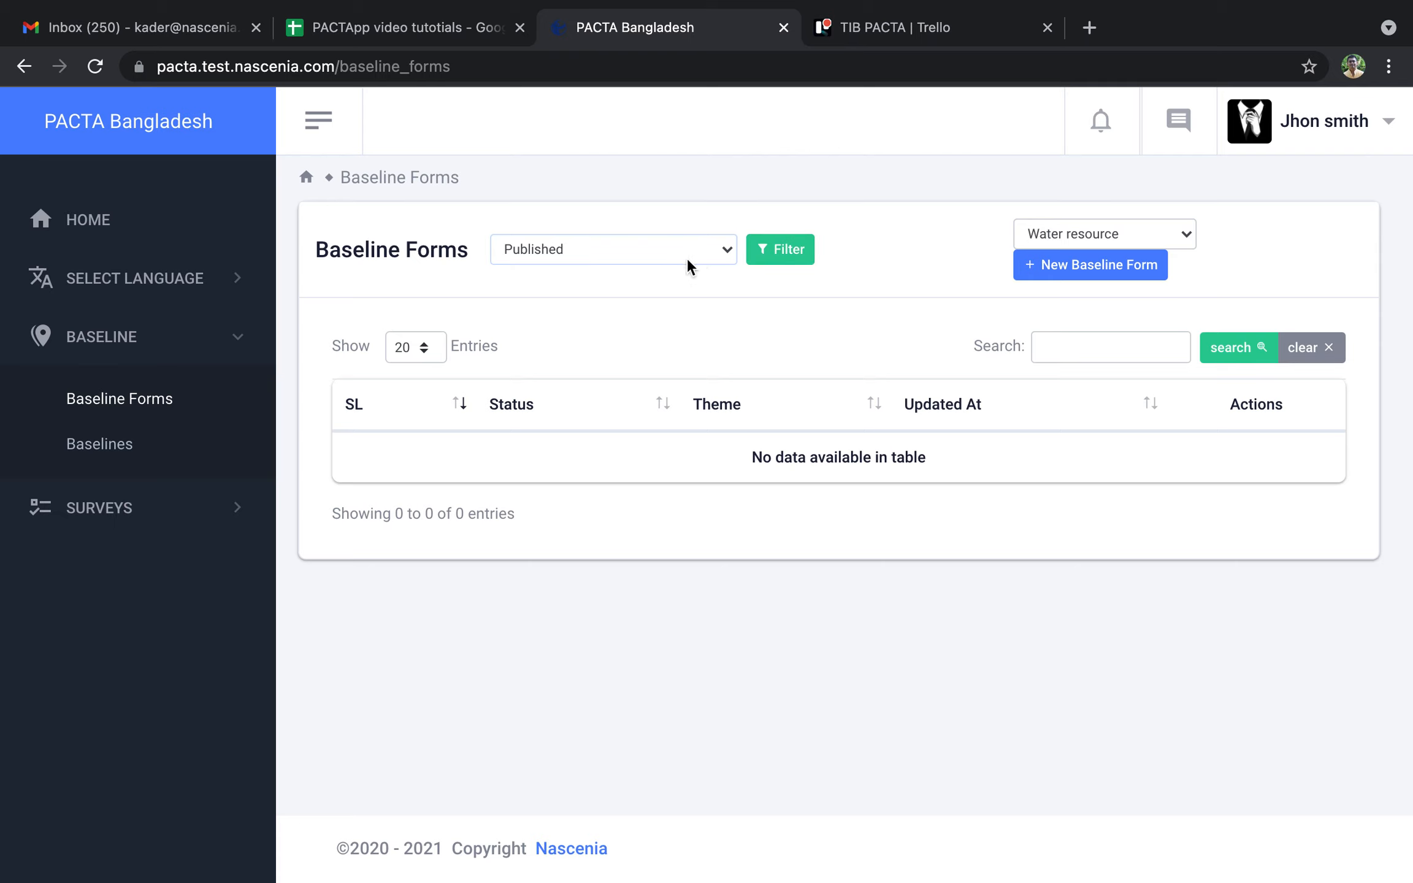
{"action": "left_click", "coordinate": [759, 257]}
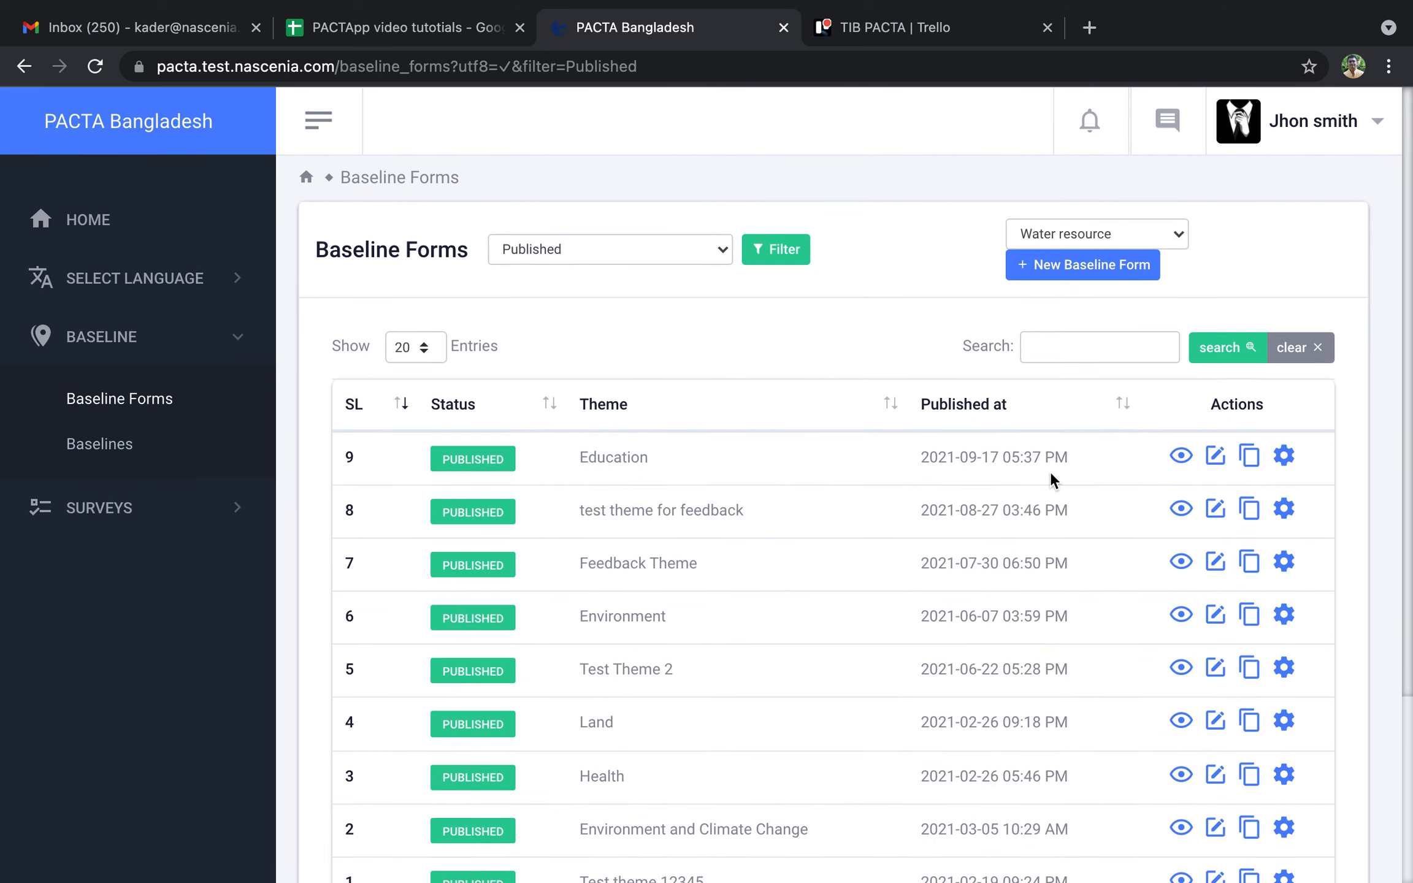
Step: Search the published baseline forms for "educ" and clear the search again
{"action": "left_click", "coordinate": [1114, 352]}
{"action": "type", "text": "educ"}
{"action": "left_click", "coordinate": [1242, 355]}
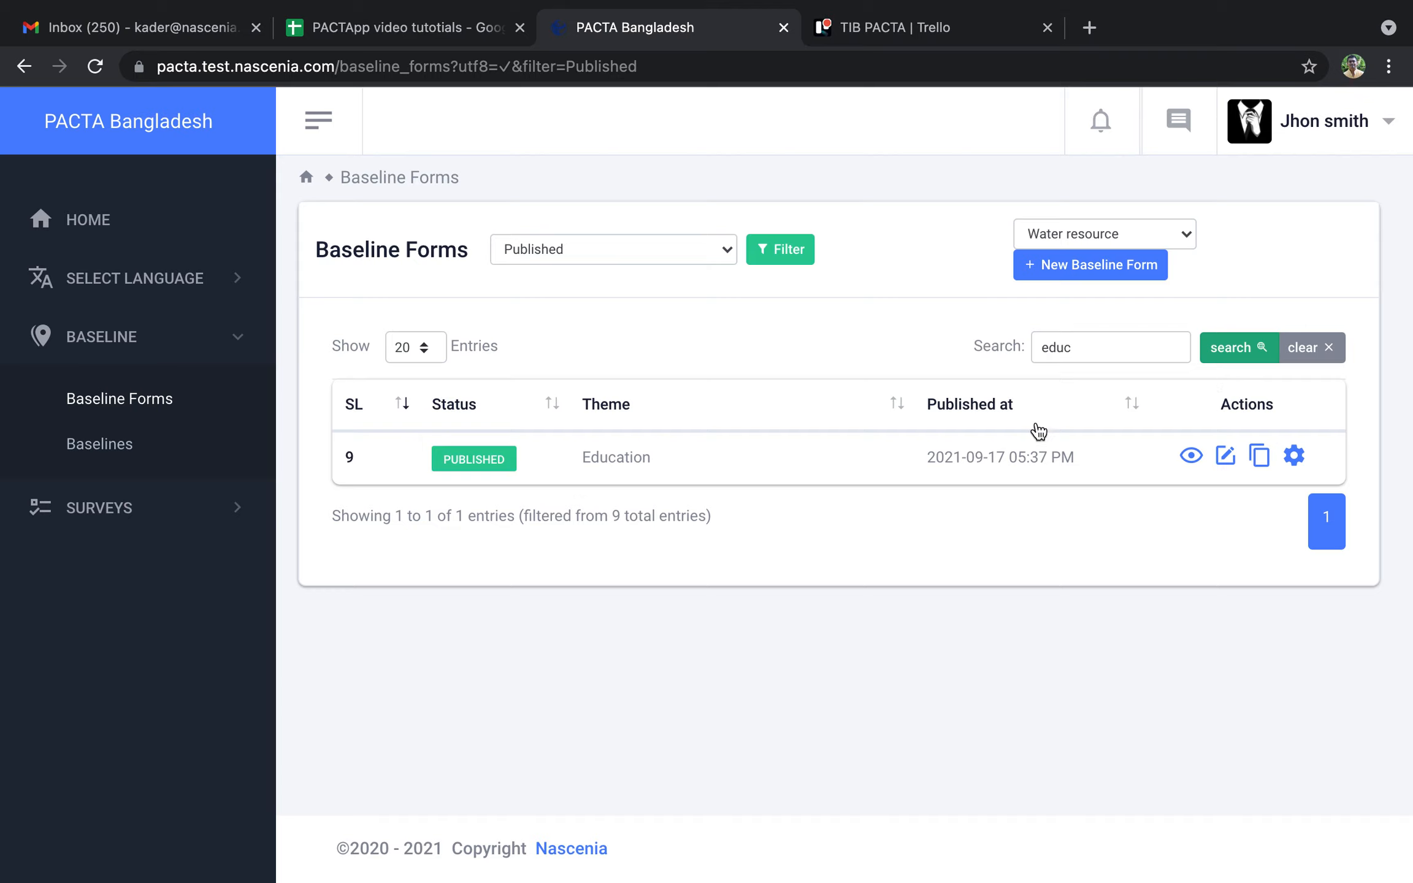
{"action": "left_click", "coordinate": [1302, 358]}
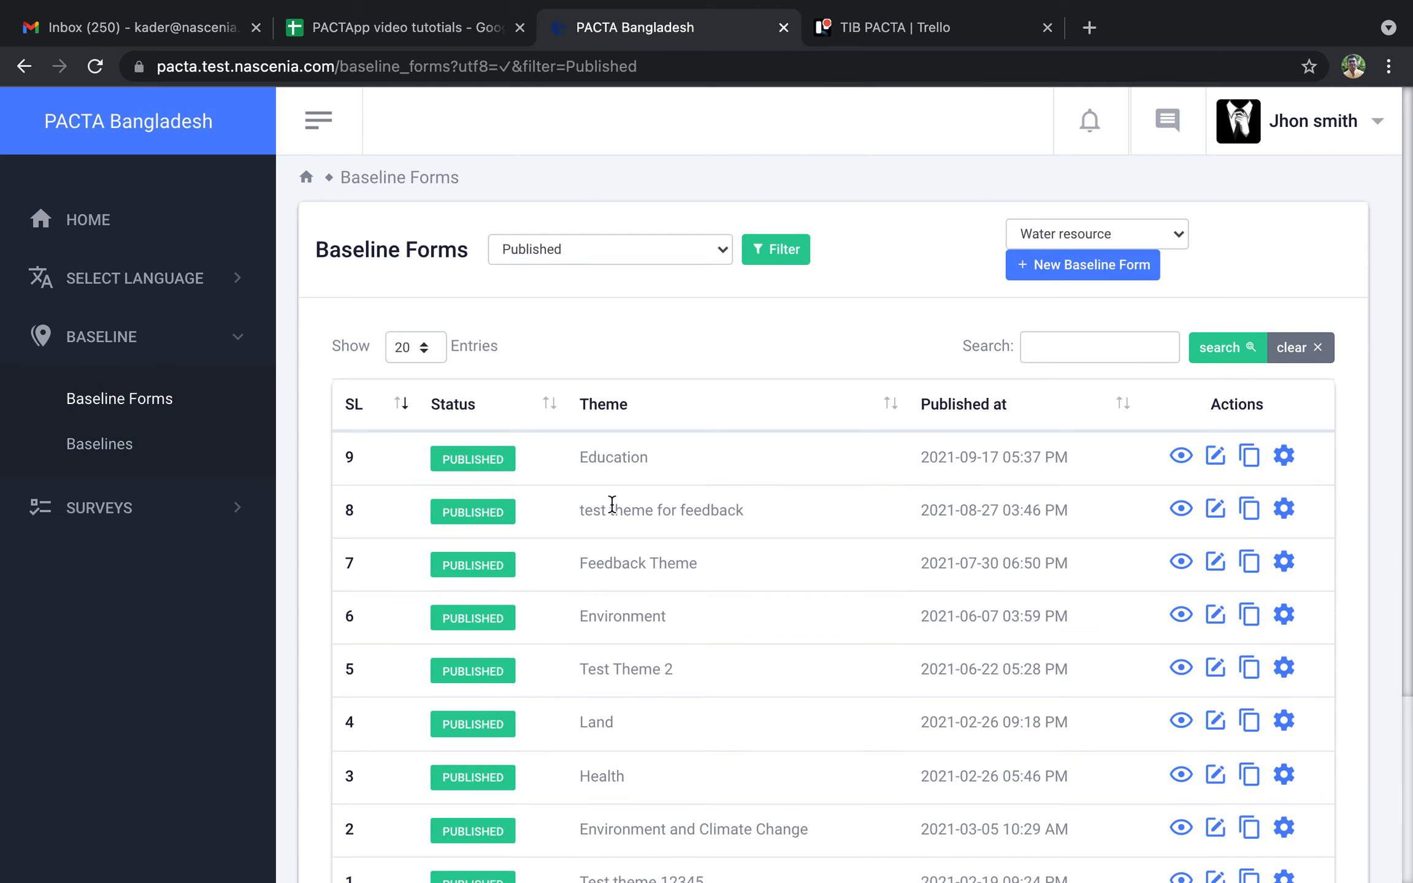
Step: Preview the published Health baseline form and look through all of its fields
{"action": "scroll", "coordinate": [613, 504], "scroll_direction": "down", "scroll_amount": 3}
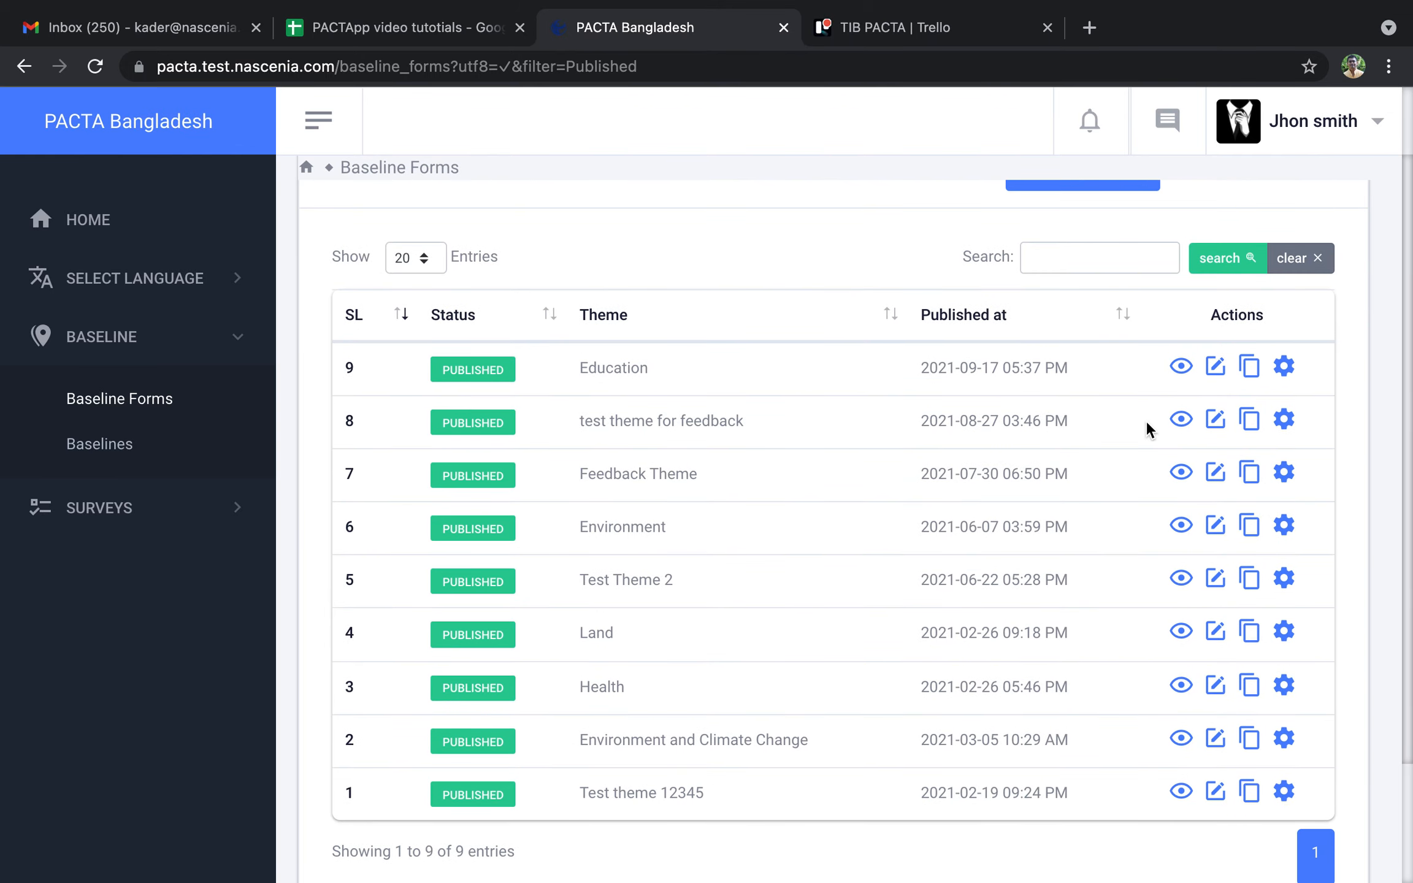
{"action": "scroll", "coordinate": [815, 401], "scroll_direction": "up", "scroll_amount": 2}
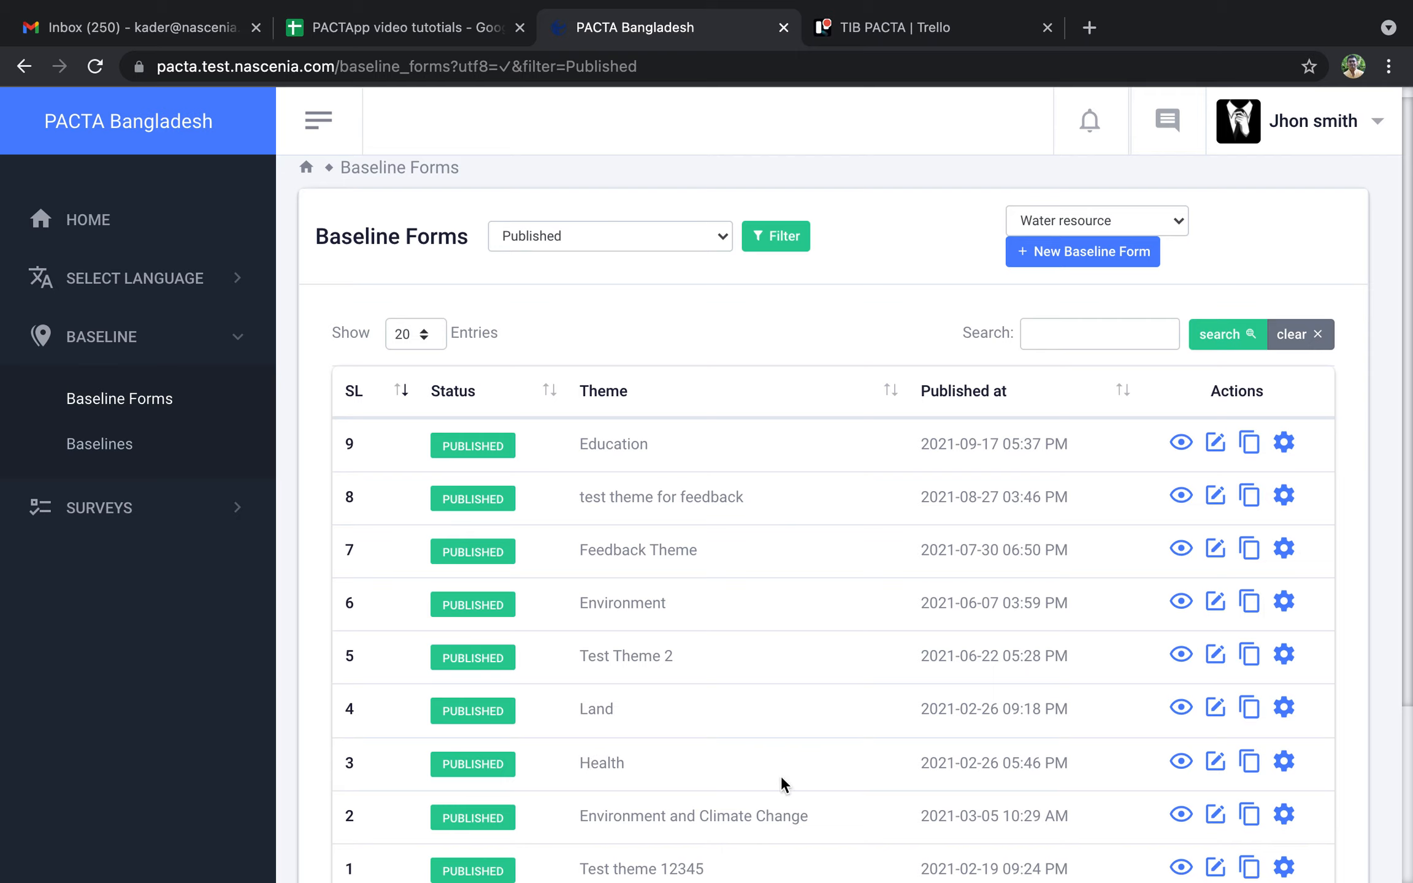
{"action": "left_click", "coordinate": [1182, 763]}
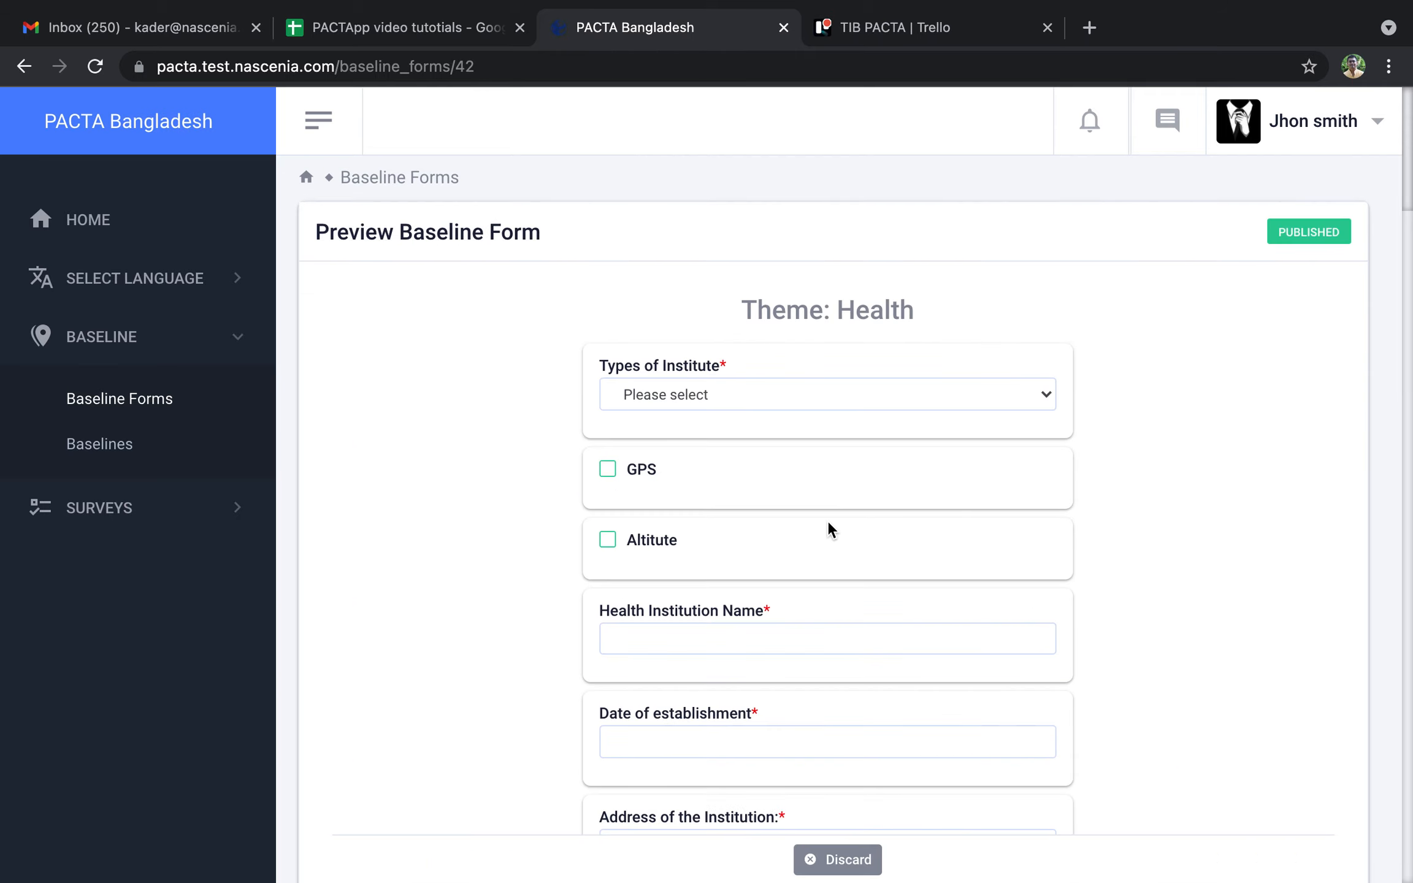
{"action": "scroll", "coordinate": [825, 518], "scroll_direction": "down", "scroll_amount": 10}
{"action": "scroll", "coordinate": [826, 522], "scroll_direction": "down", "scroll_amount": 20}
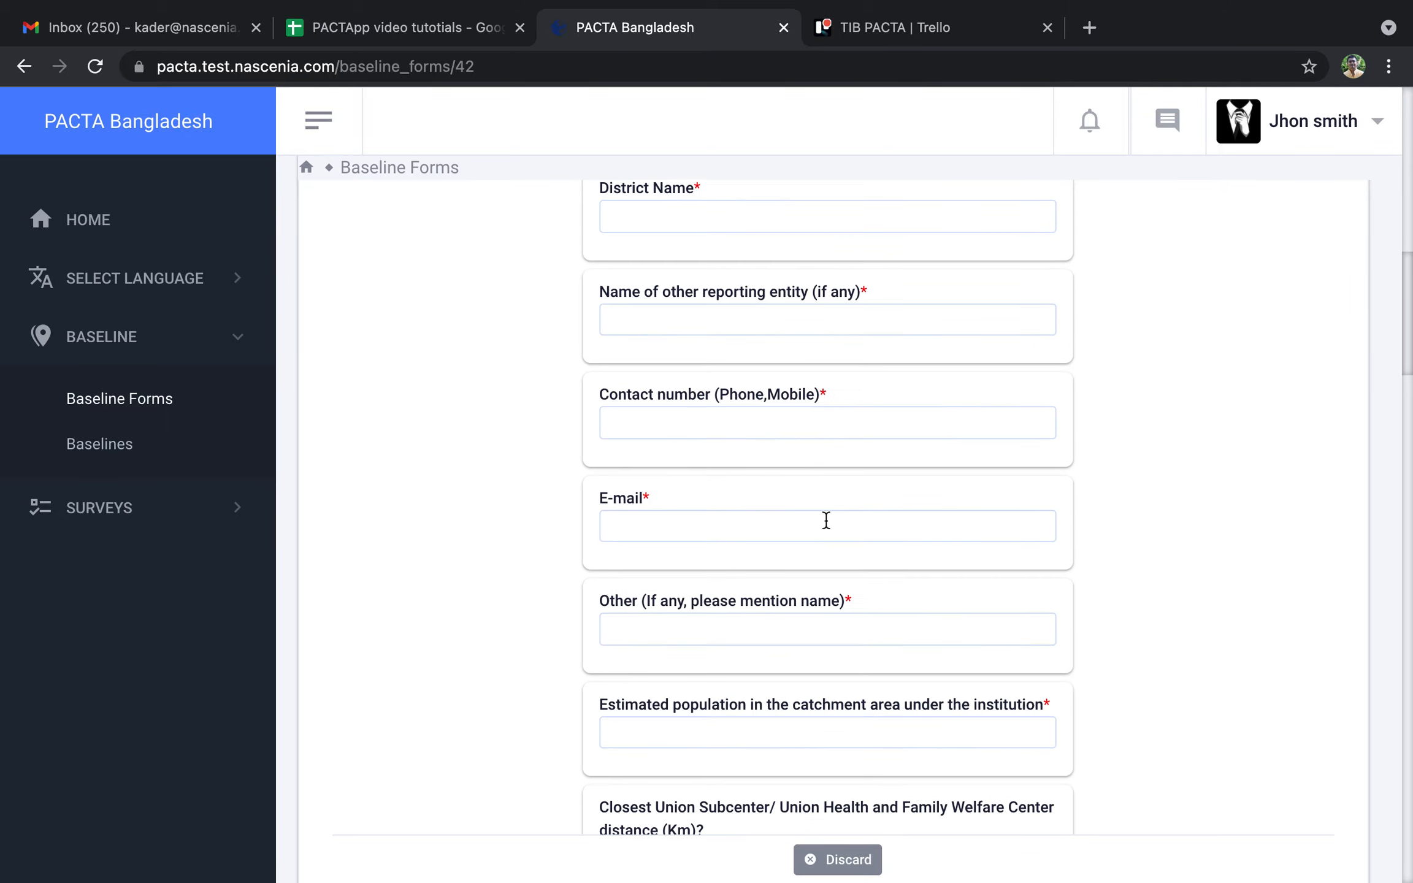
{"action": "scroll", "coordinate": [826, 519], "scroll_direction": "down", "scroll_amount": 10}
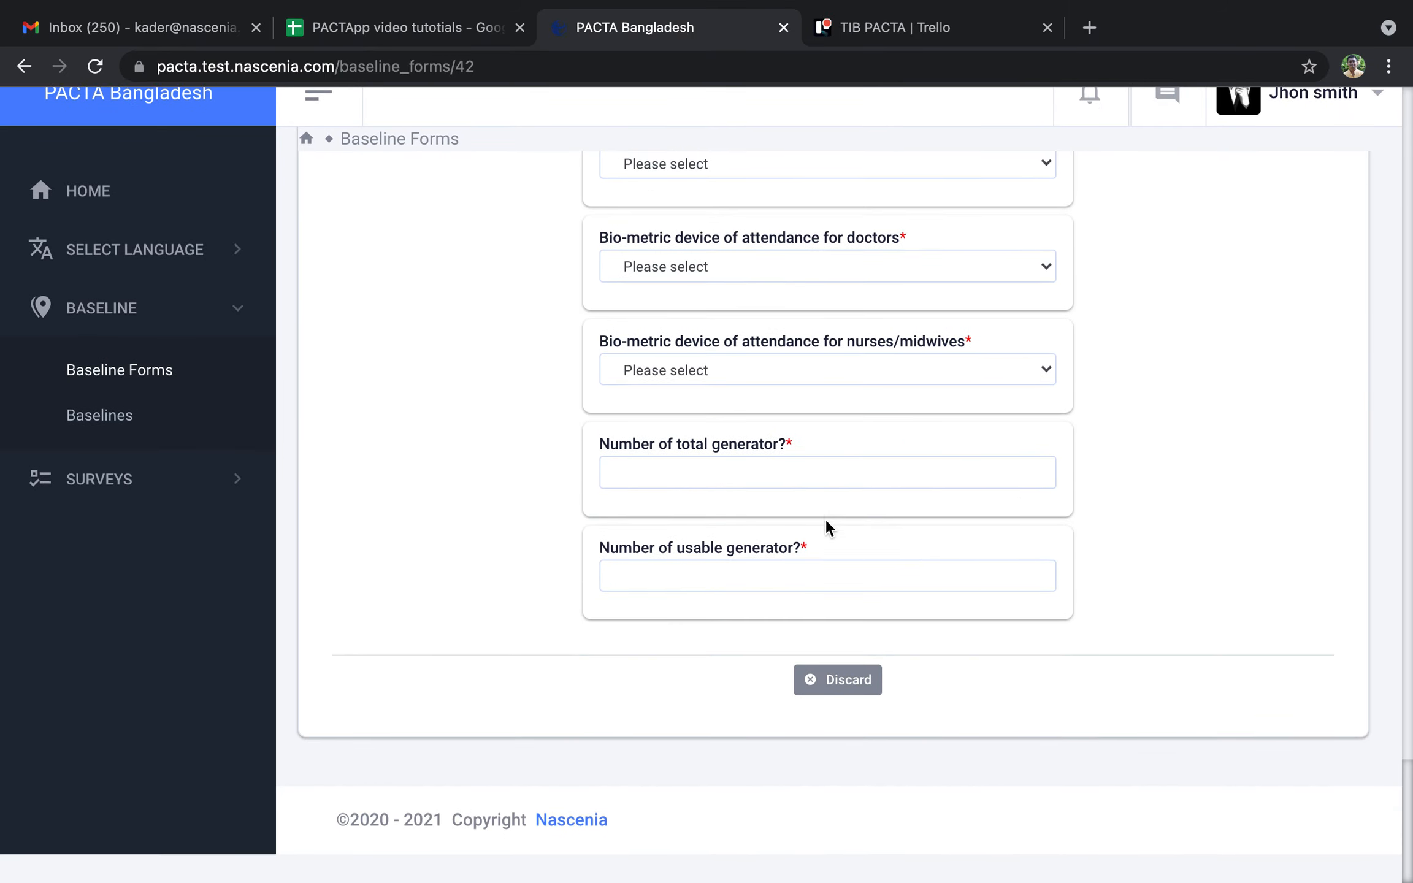
{"action": "scroll", "coordinate": [826, 519], "scroll_direction": "up", "scroll_amount": 15}
{"action": "scroll", "coordinate": [826, 521], "scroll_direction": "up", "scroll_amount": 20}
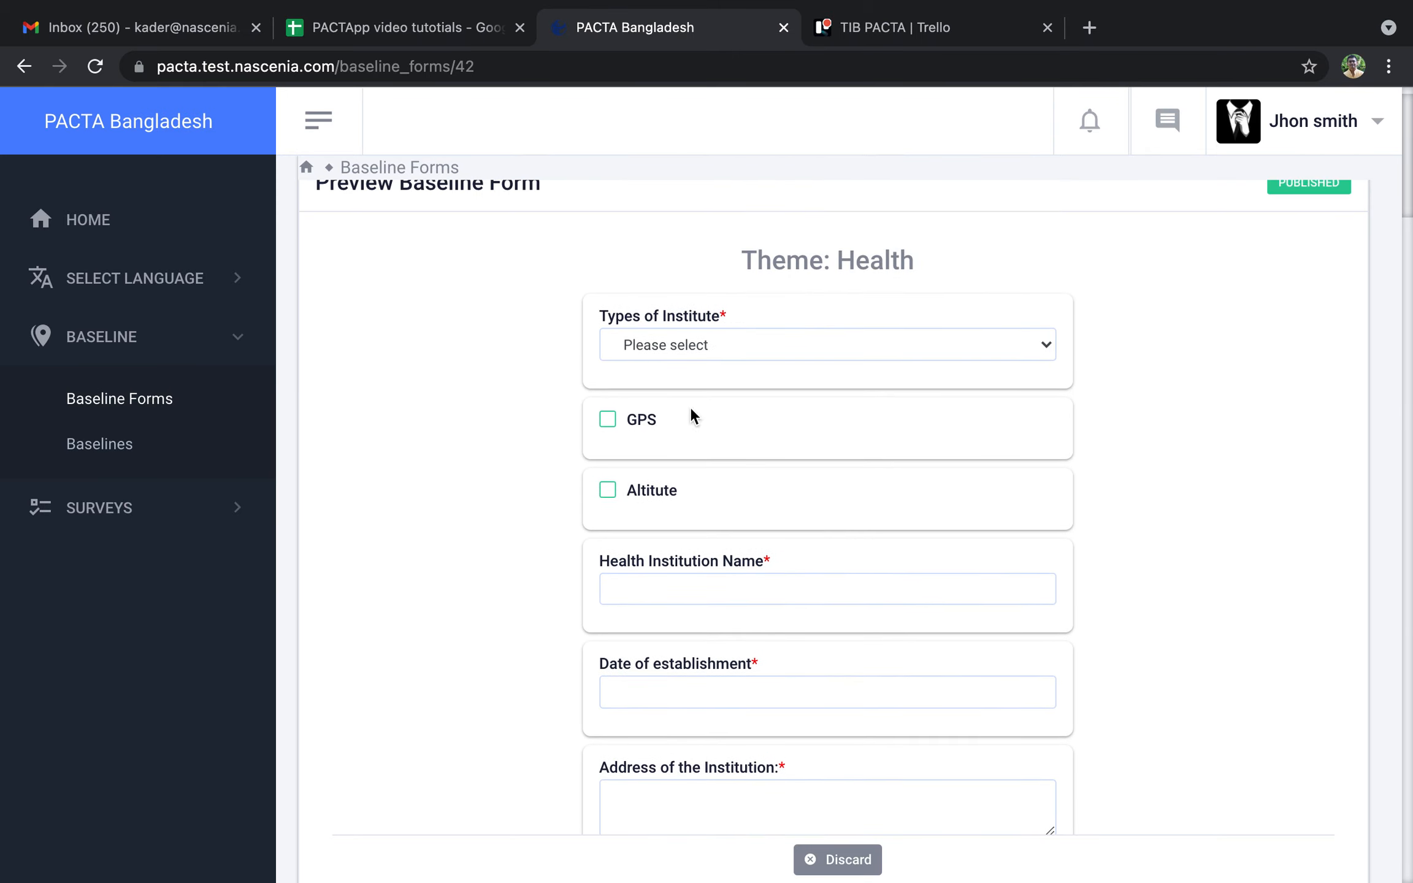
{"action": "scroll", "coordinate": [651, 408], "scroll_direction": "up", "scroll_amount": 2}
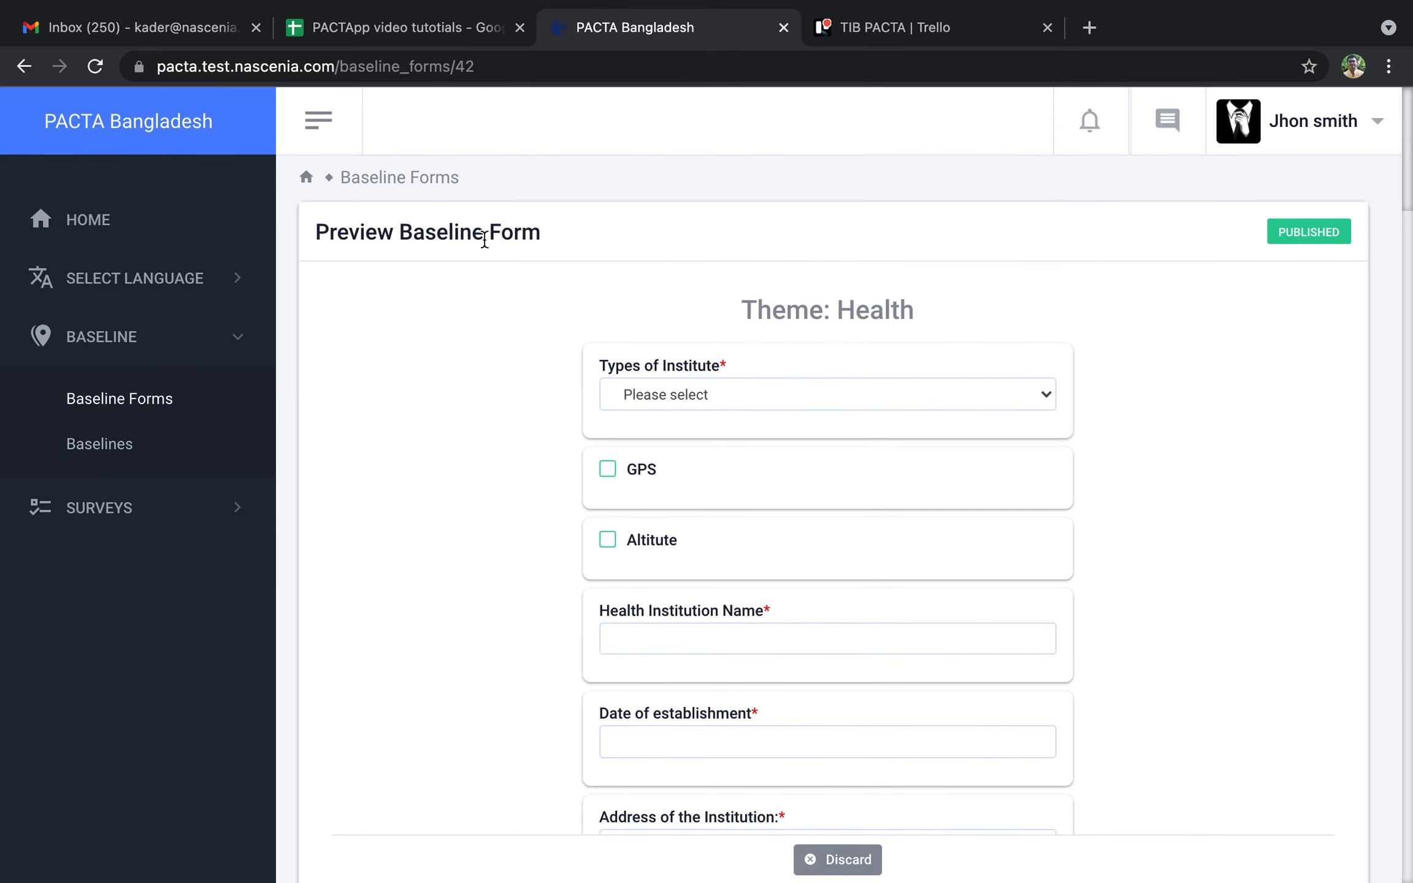
Step: Return from the Health form preview to the baseline forms list and filter it by Published
{"action": "left_click", "coordinate": [381, 178]}
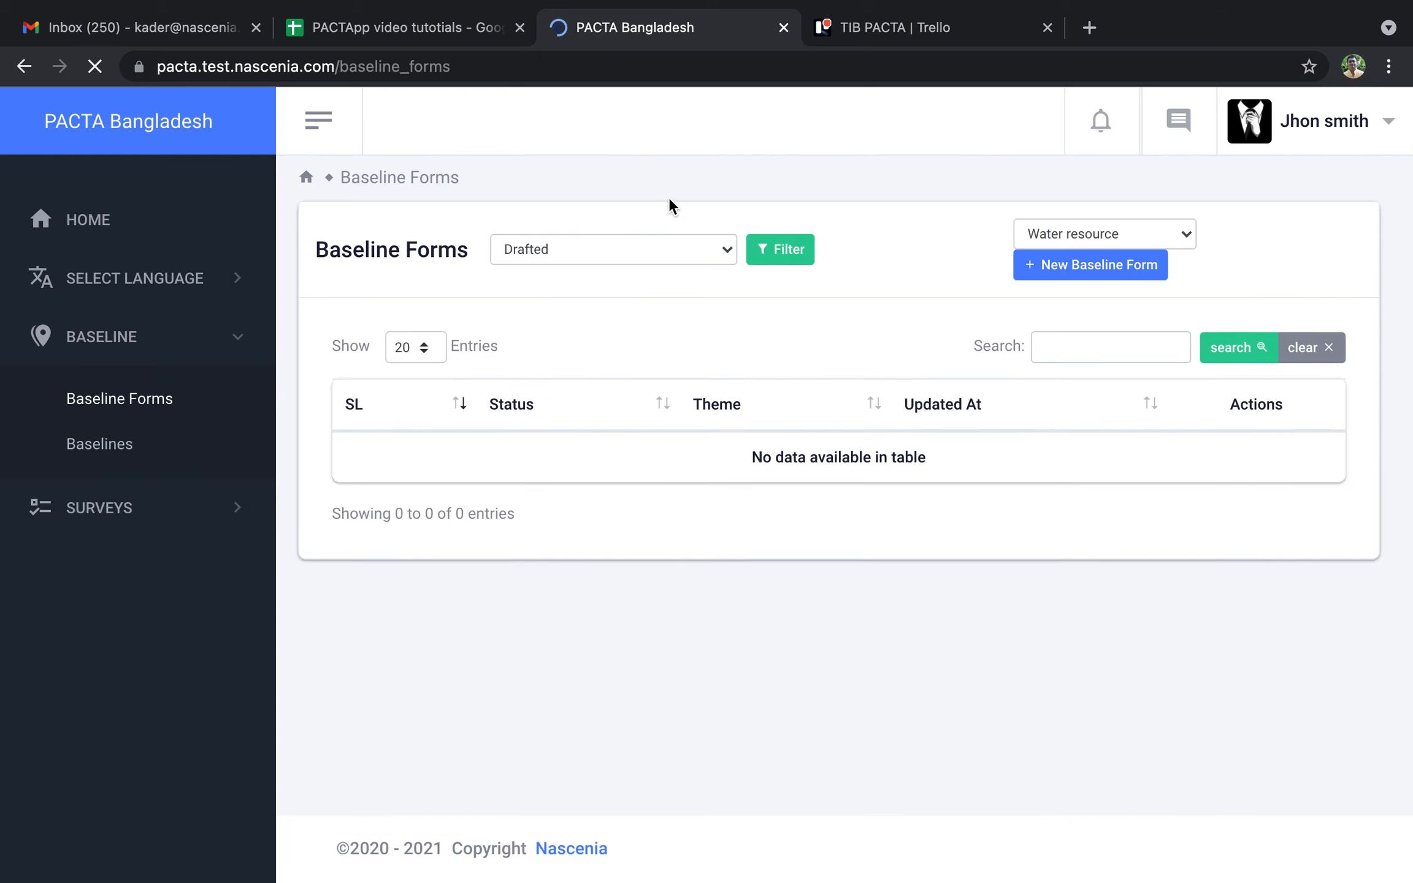
{"action": "left_click", "coordinate": [724, 248]}
{"action": "left_click", "coordinate": [629, 276]}
{"action": "left_click", "coordinate": [763, 262]}
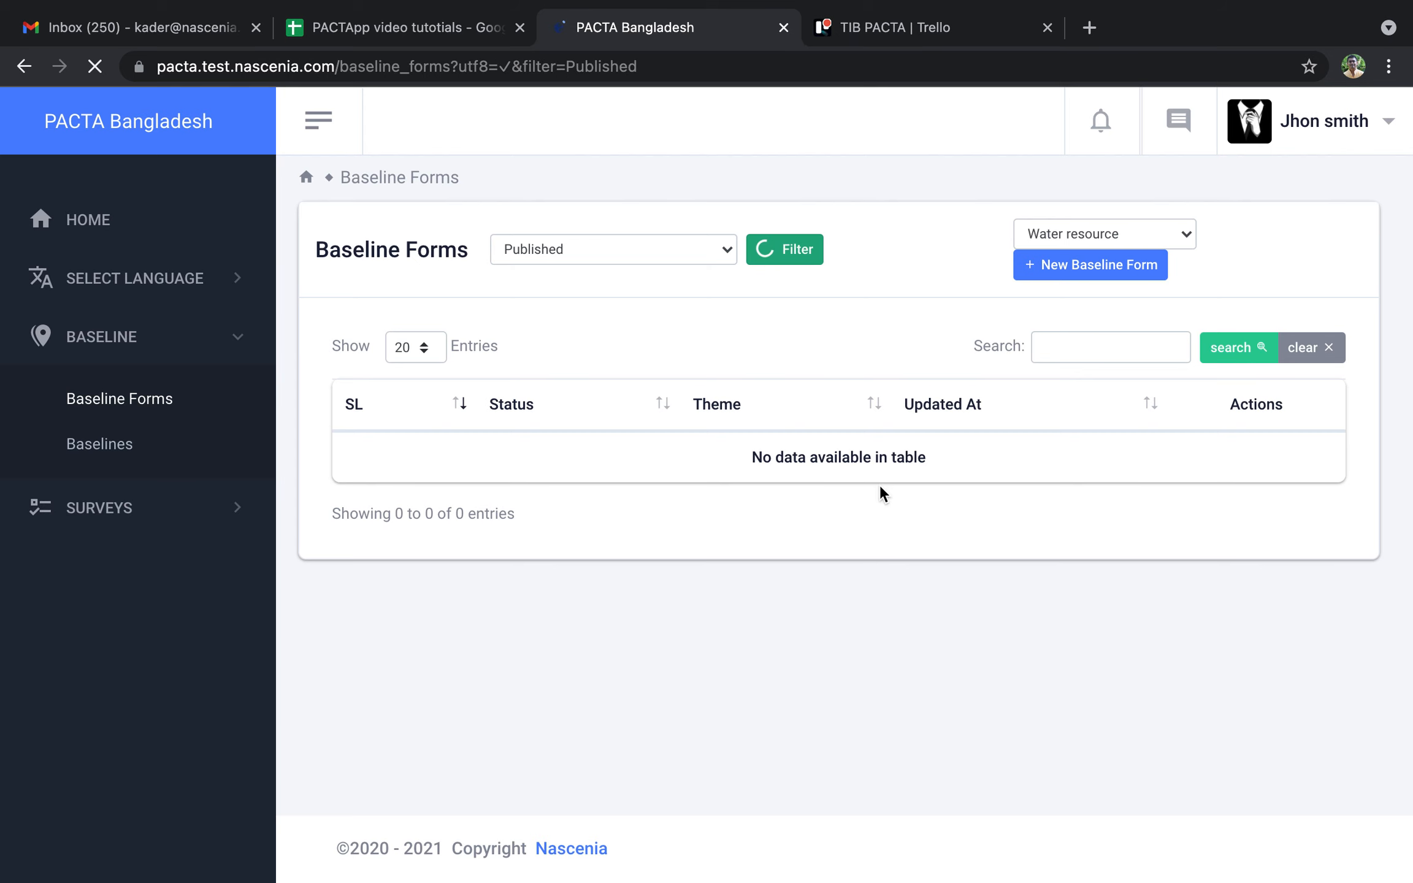
{"action": "scroll", "coordinate": [880, 488], "scroll_direction": "down", "scroll_amount": 1}
{"action": "scroll", "coordinate": [880, 491], "scroll_direction": "up", "scroll_amount": 1}
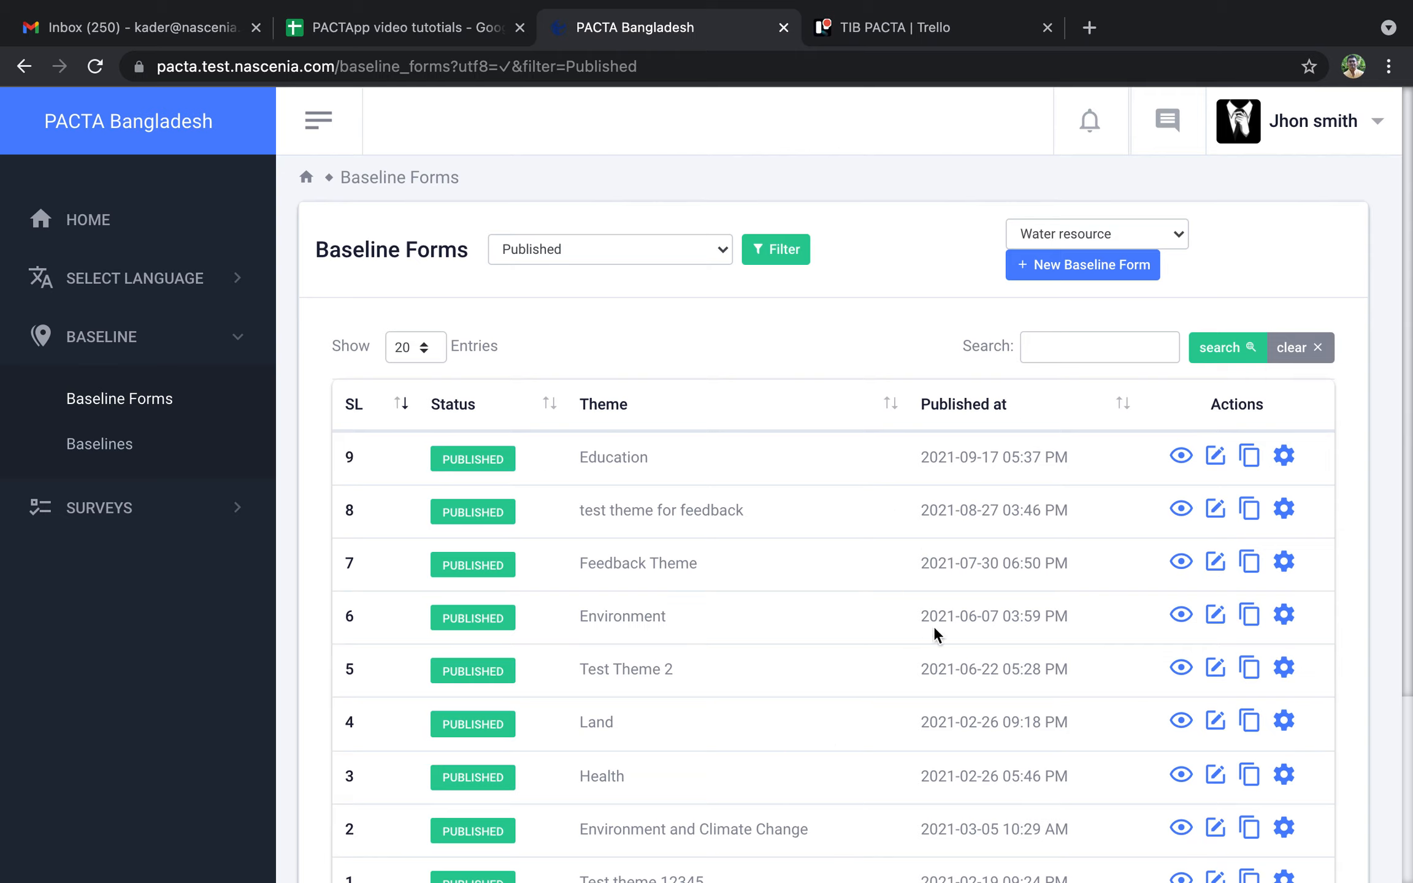
Step: Start a new baseline form for the theme TestTheme1
{"action": "left_click", "coordinate": [1172, 237]}
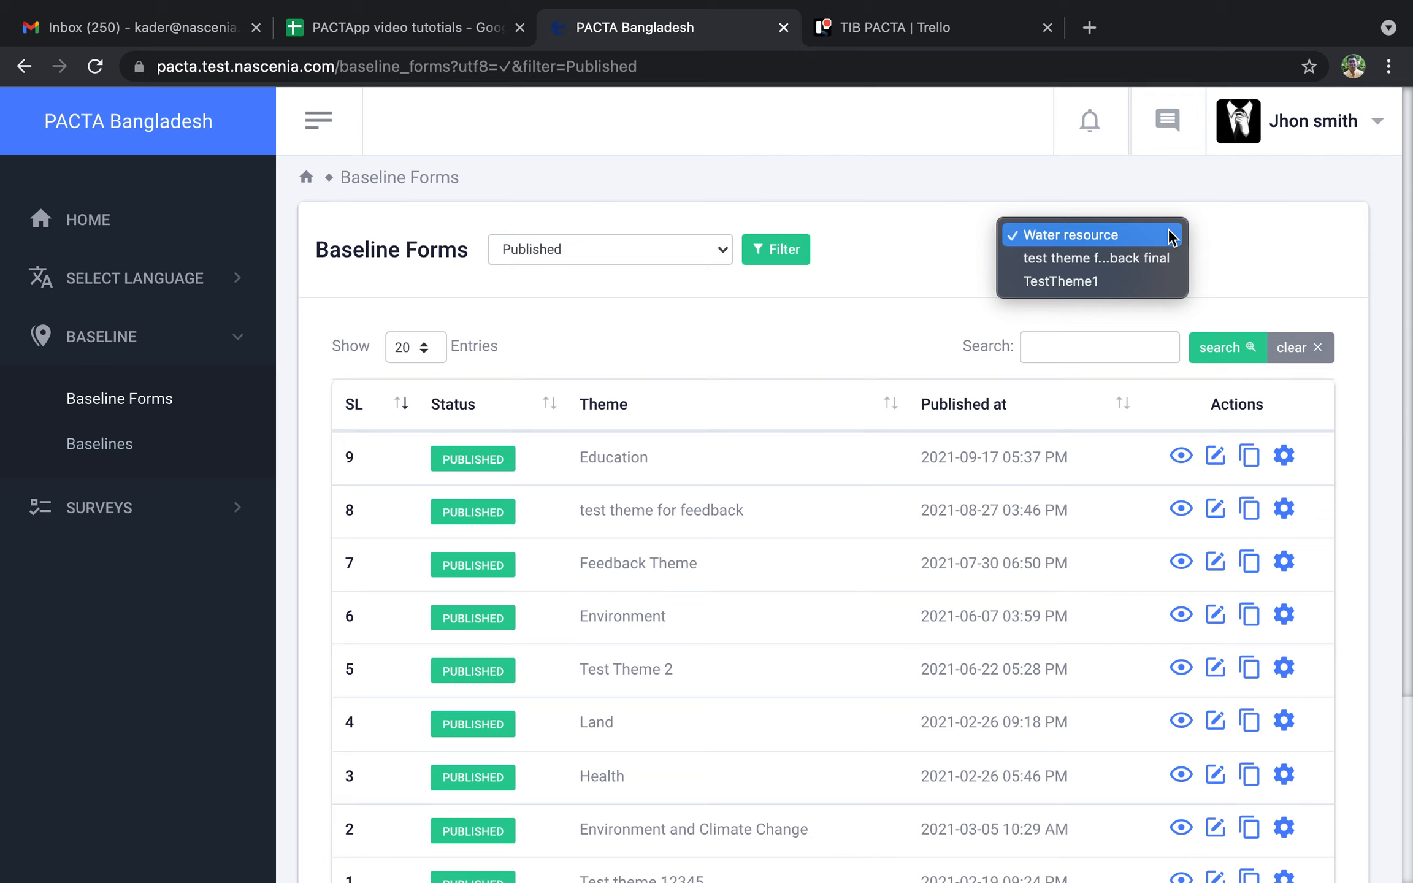
{"action": "left_click", "coordinate": [1051, 282]}
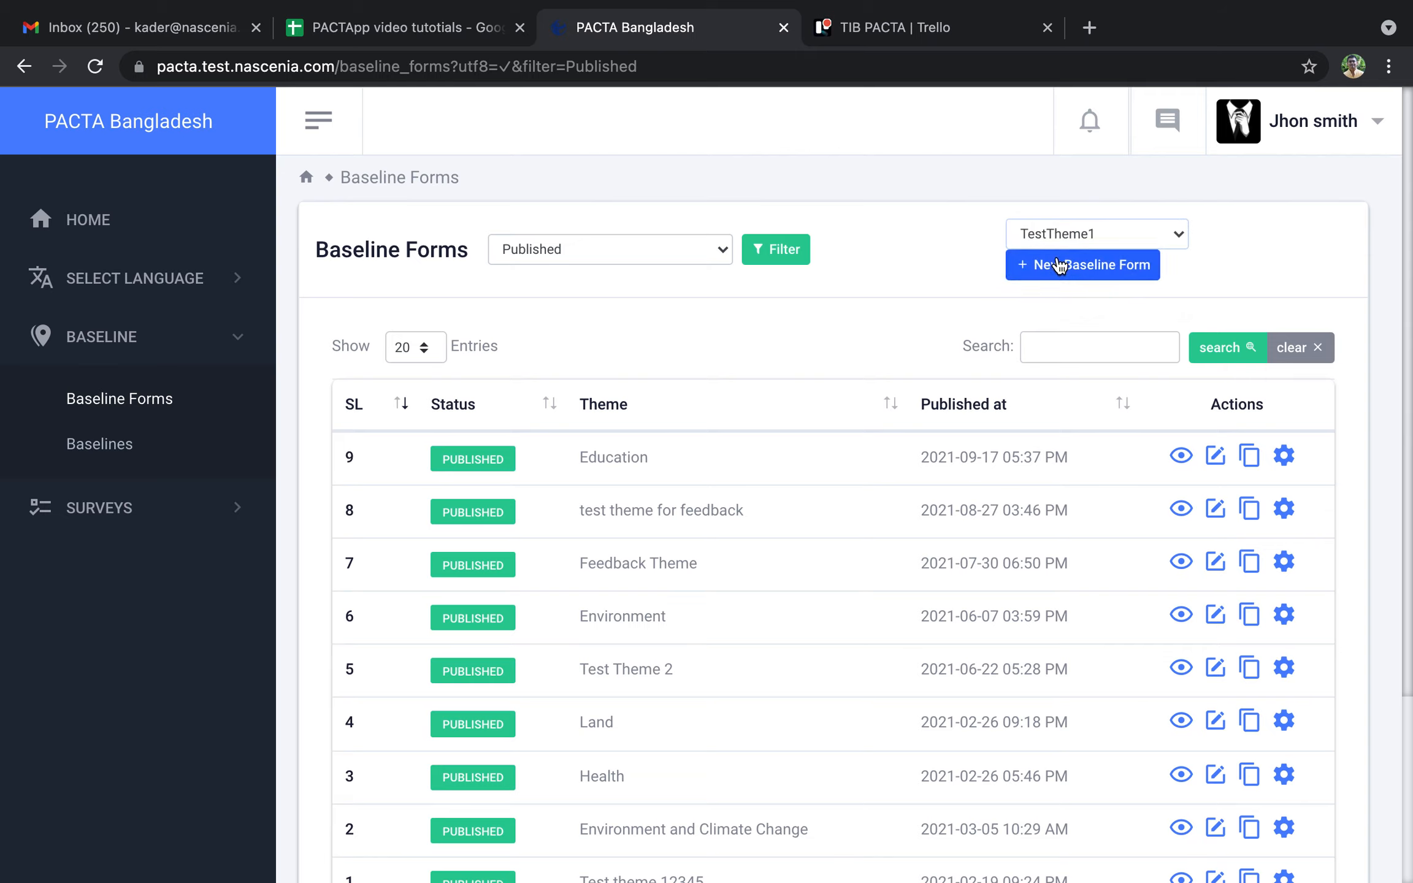
{"action": "left_click", "coordinate": [1059, 269]}
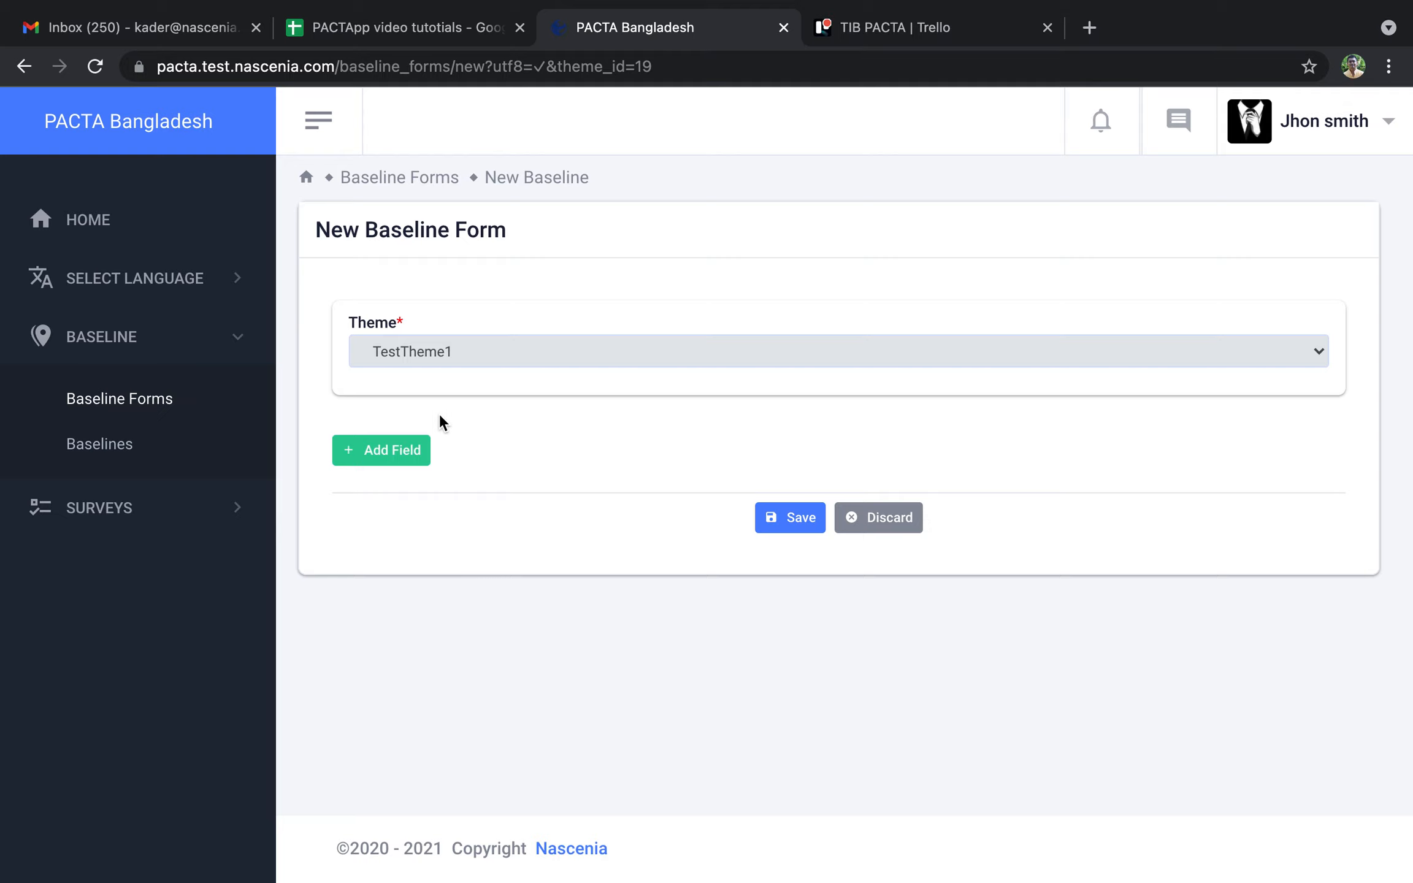
Step: Add a first field with the question "What is the type" and the hint "this is hint info"
{"action": "left_click", "coordinate": [392, 457]}
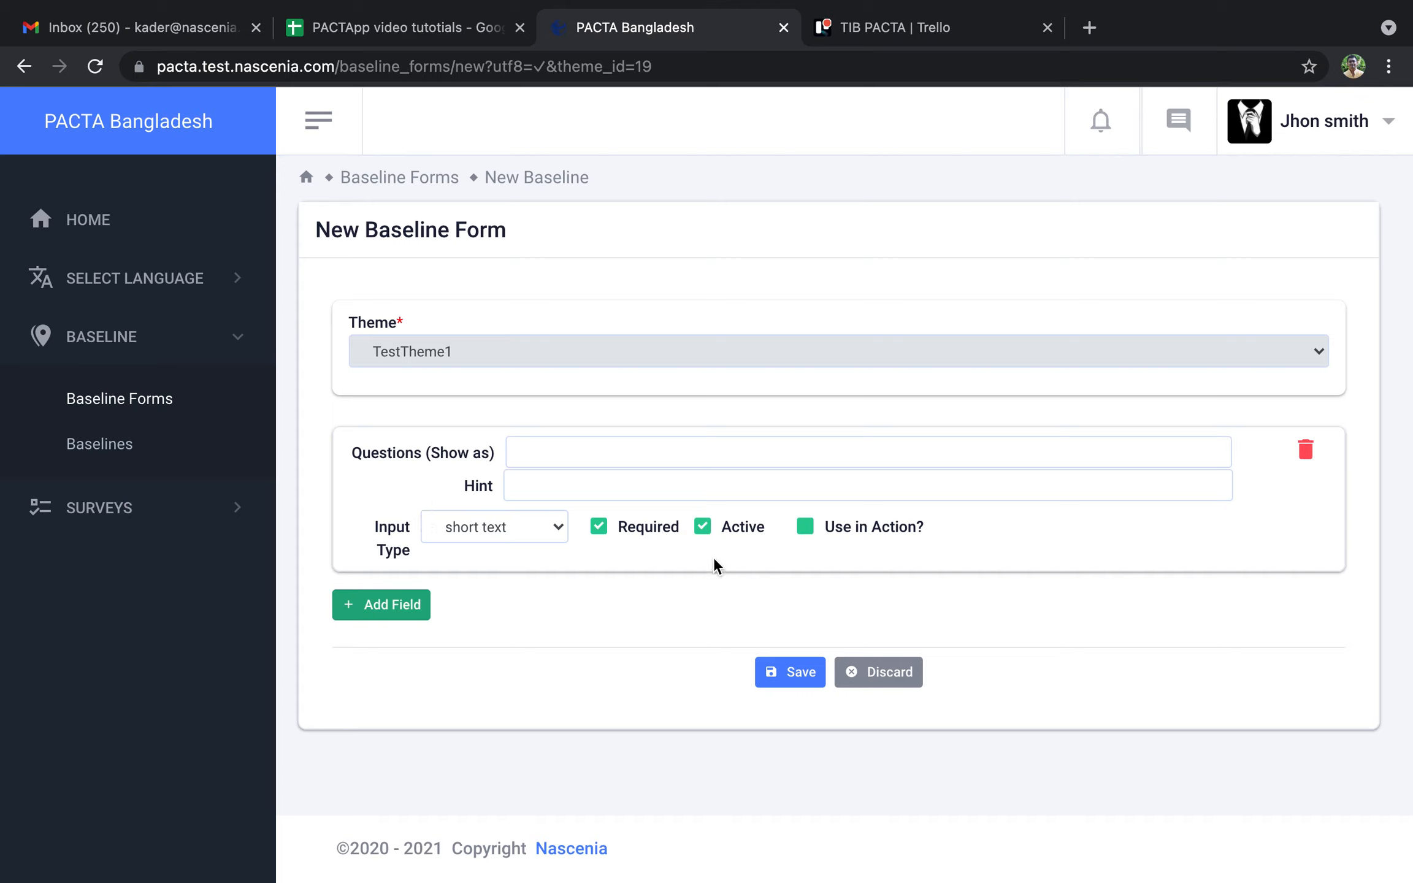
{"action": "left_click", "coordinate": [596, 452]}
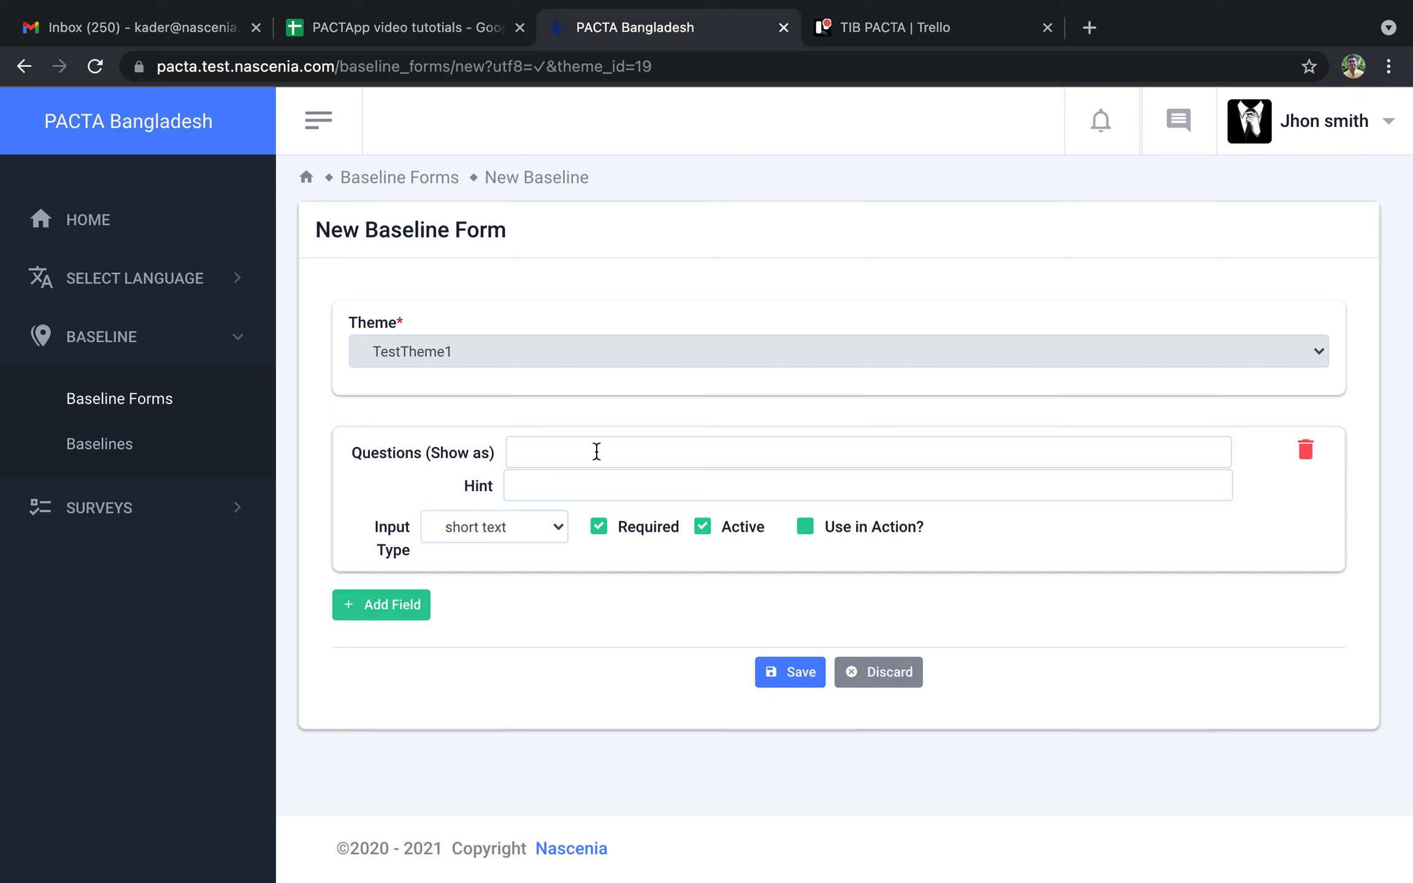
{"action": "type", "text": "What is t"}
{"action": "type", "text": "he type"}
{"action": "left_click", "coordinate": [618, 484]}
{"action": "type", "text": "this is h"}
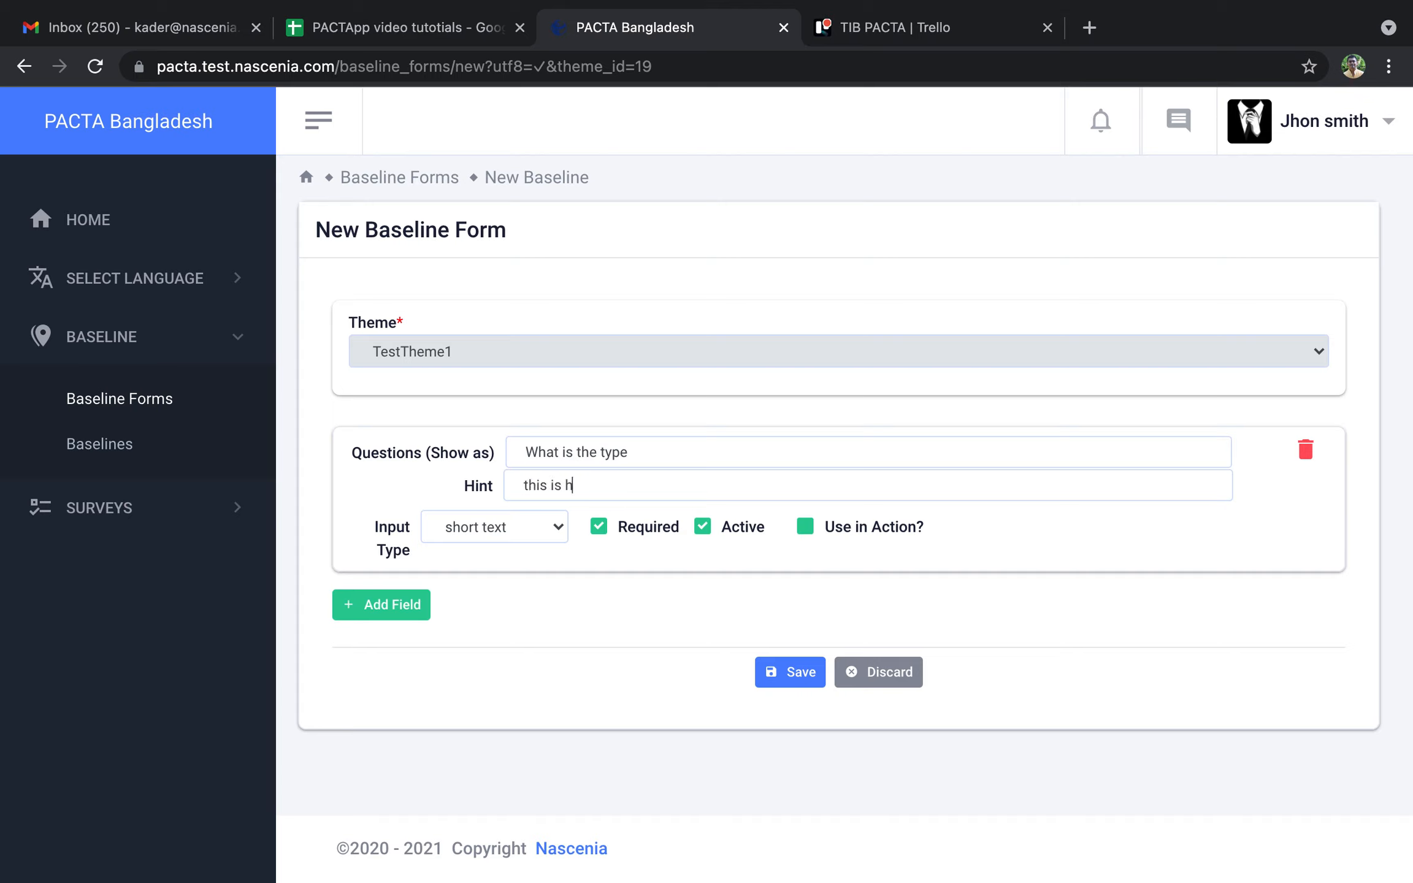
{"action": "type", "text": "int info"}
Step: Examine the available input types for the "What is the type" question without choosing another one
{"action": "left_click", "coordinate": [548, 539]}
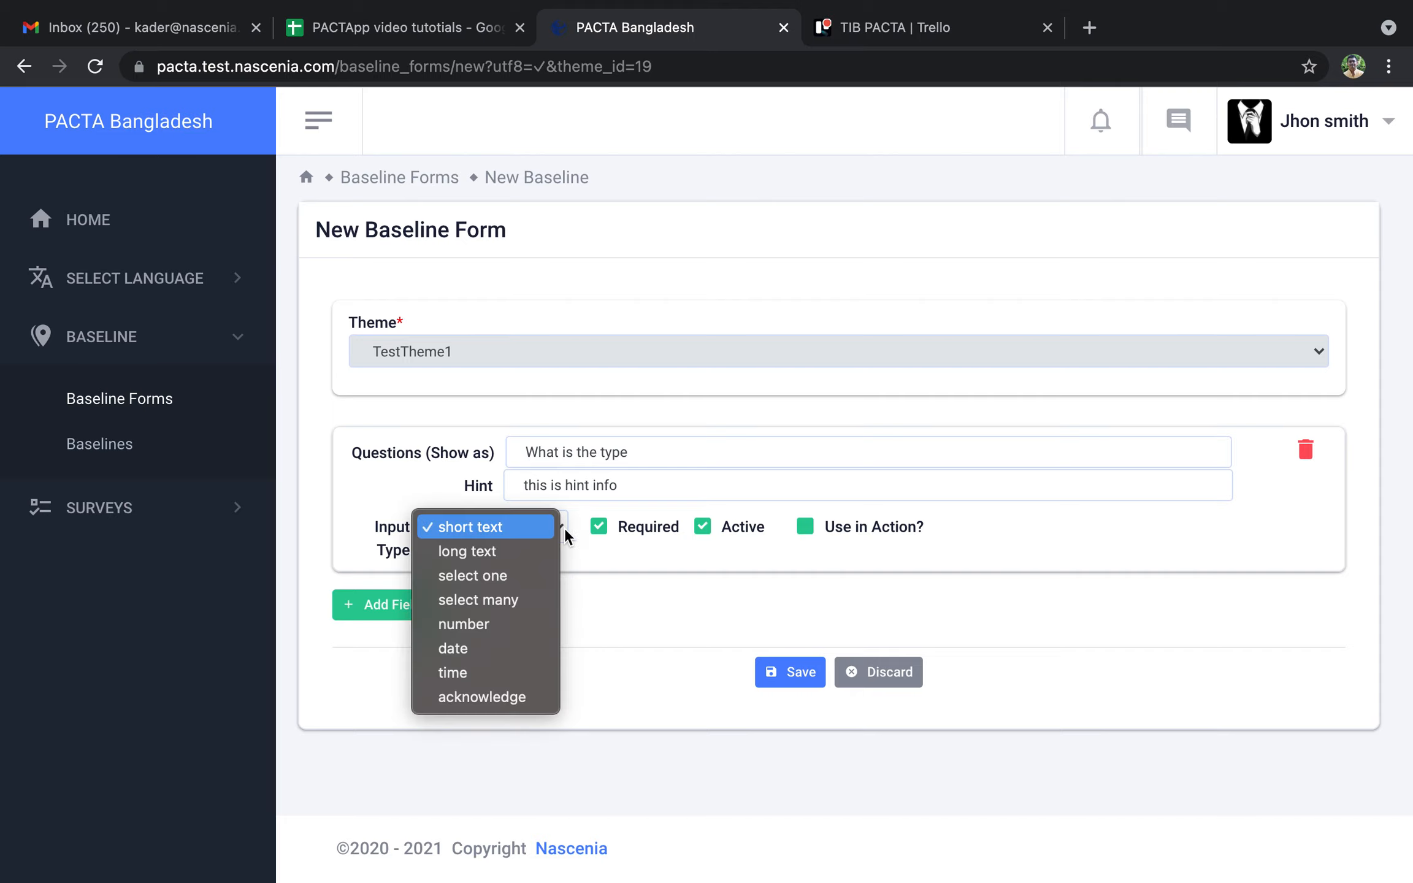
{"action": "left_click", "coordinate": [329, 509]}
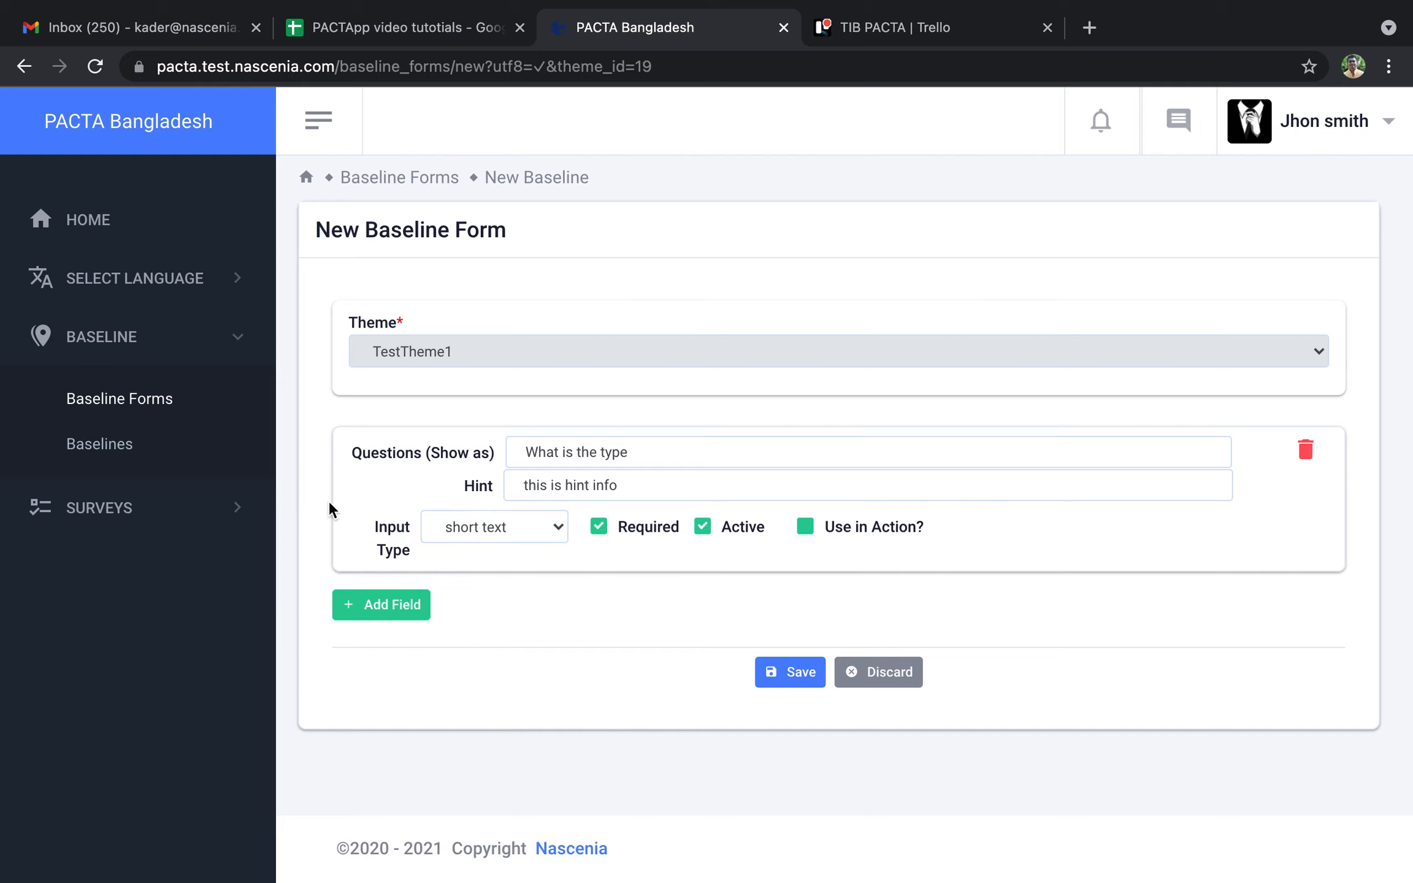
{"action": "left_click", "coordinate": [557, 533]}
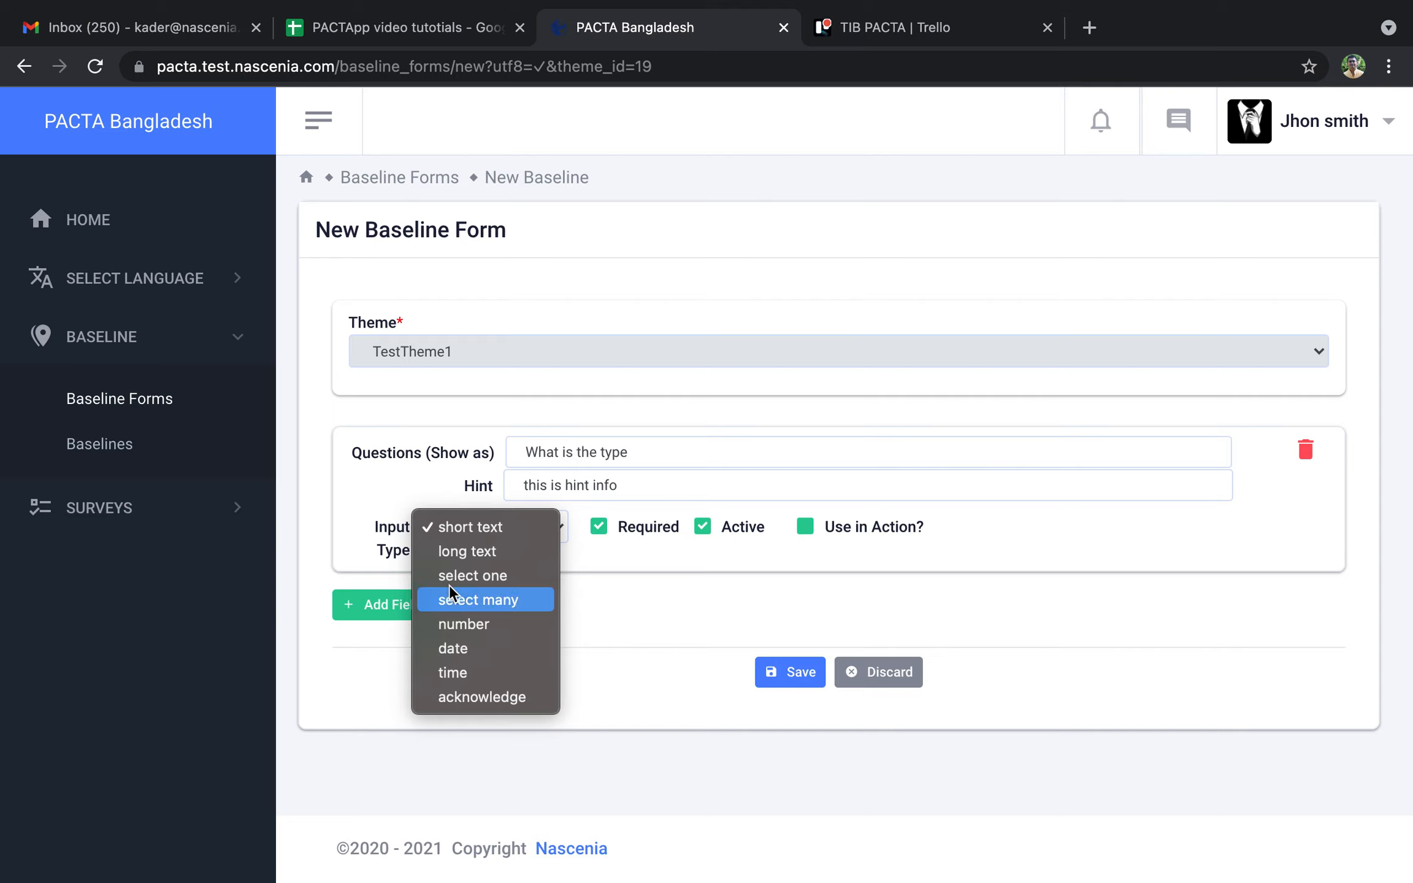
{"action": "left_click", "coordinate": [648, 638]}
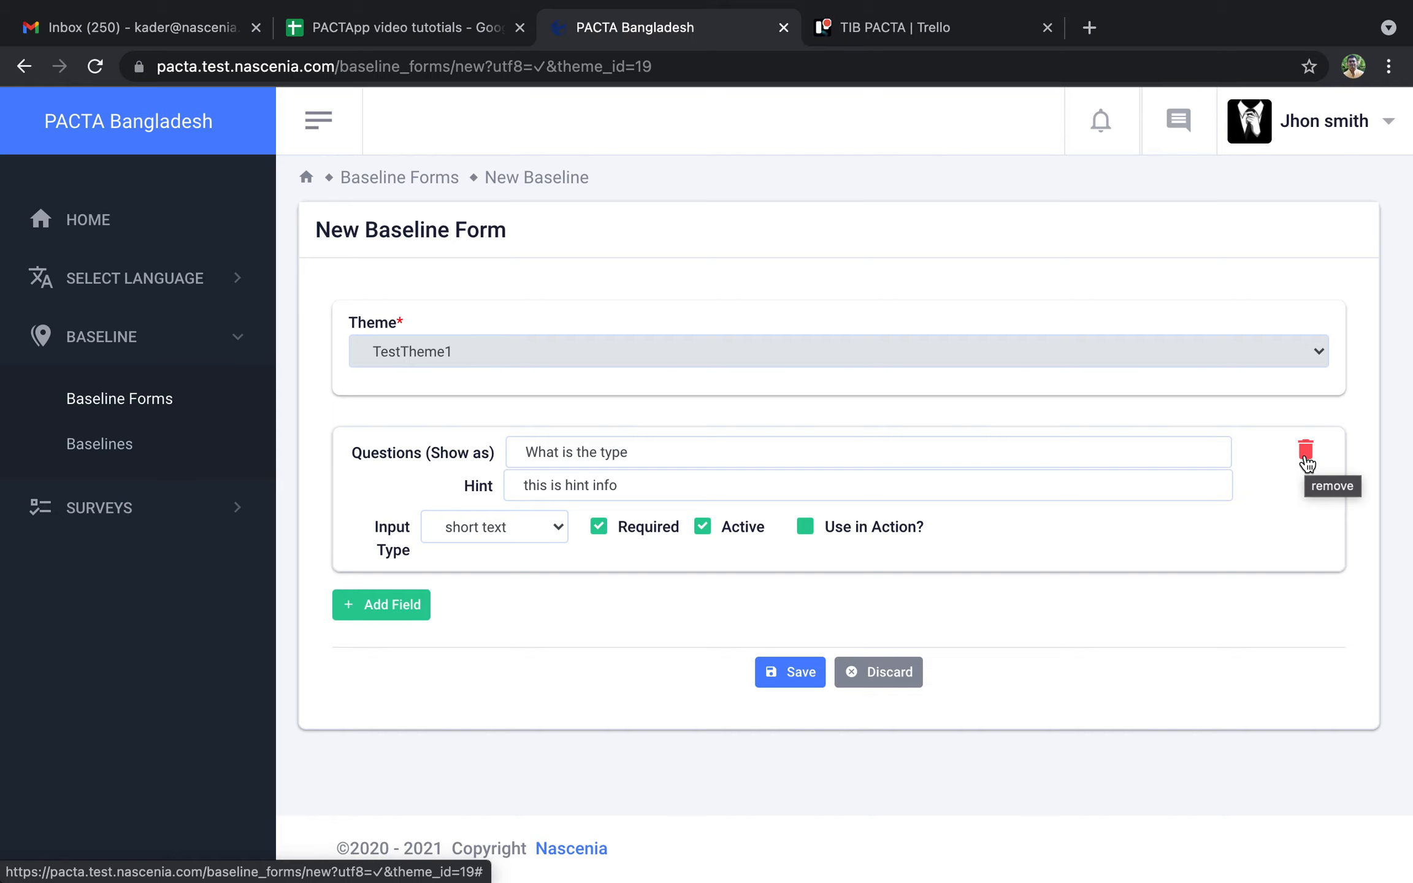
Step: Add a second field with the question "Description" and the hint "hint for description"
{"action": "left_click", "coordinate": [383, 605]}
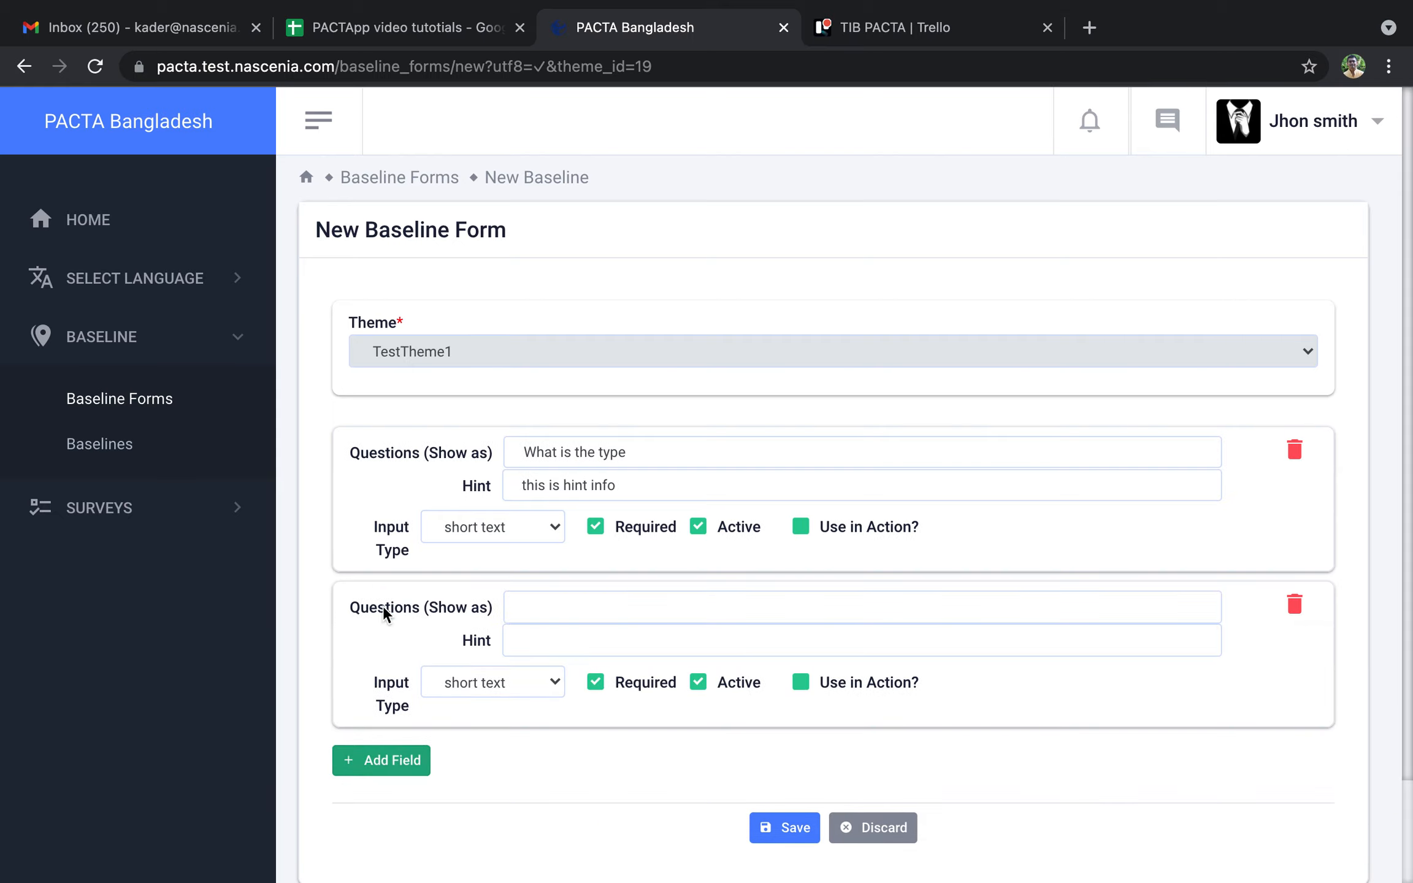
{"action": "left_click", "coordinate": [561, 612]}
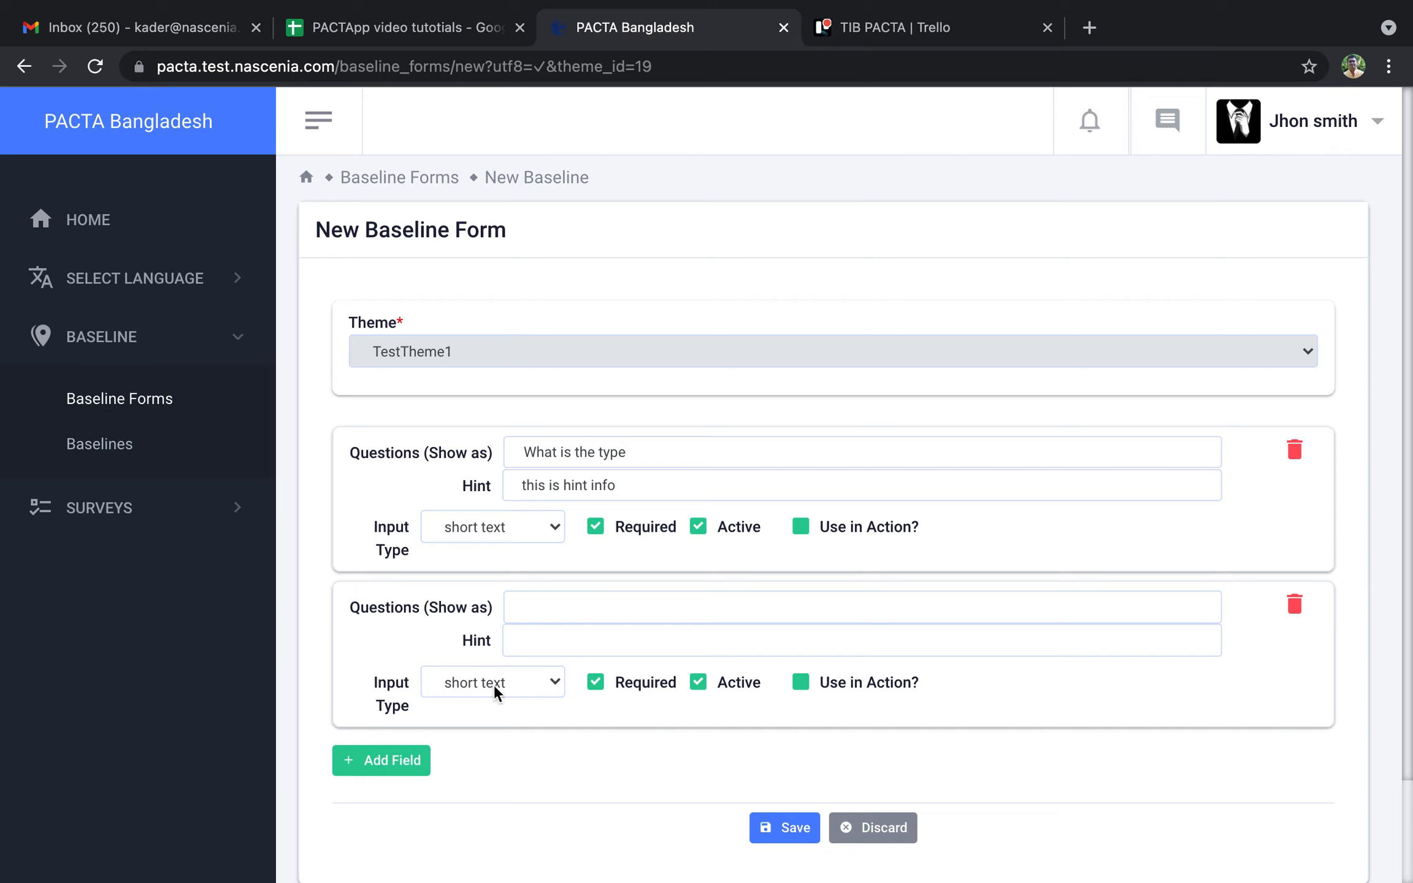
{"action": "left_click", "coordinate": [494, 685]}
{"action": "left_click", "coordinate": [571, 601]}
{"action": "type", "text": "Description"}
{"action": "left_click", "coordinate": [546, 643]}
{"action": "type", "text": "hint for des"}
{"action": "key", "text": "BackSpace"}
{"action": "type", "text": "scription"}
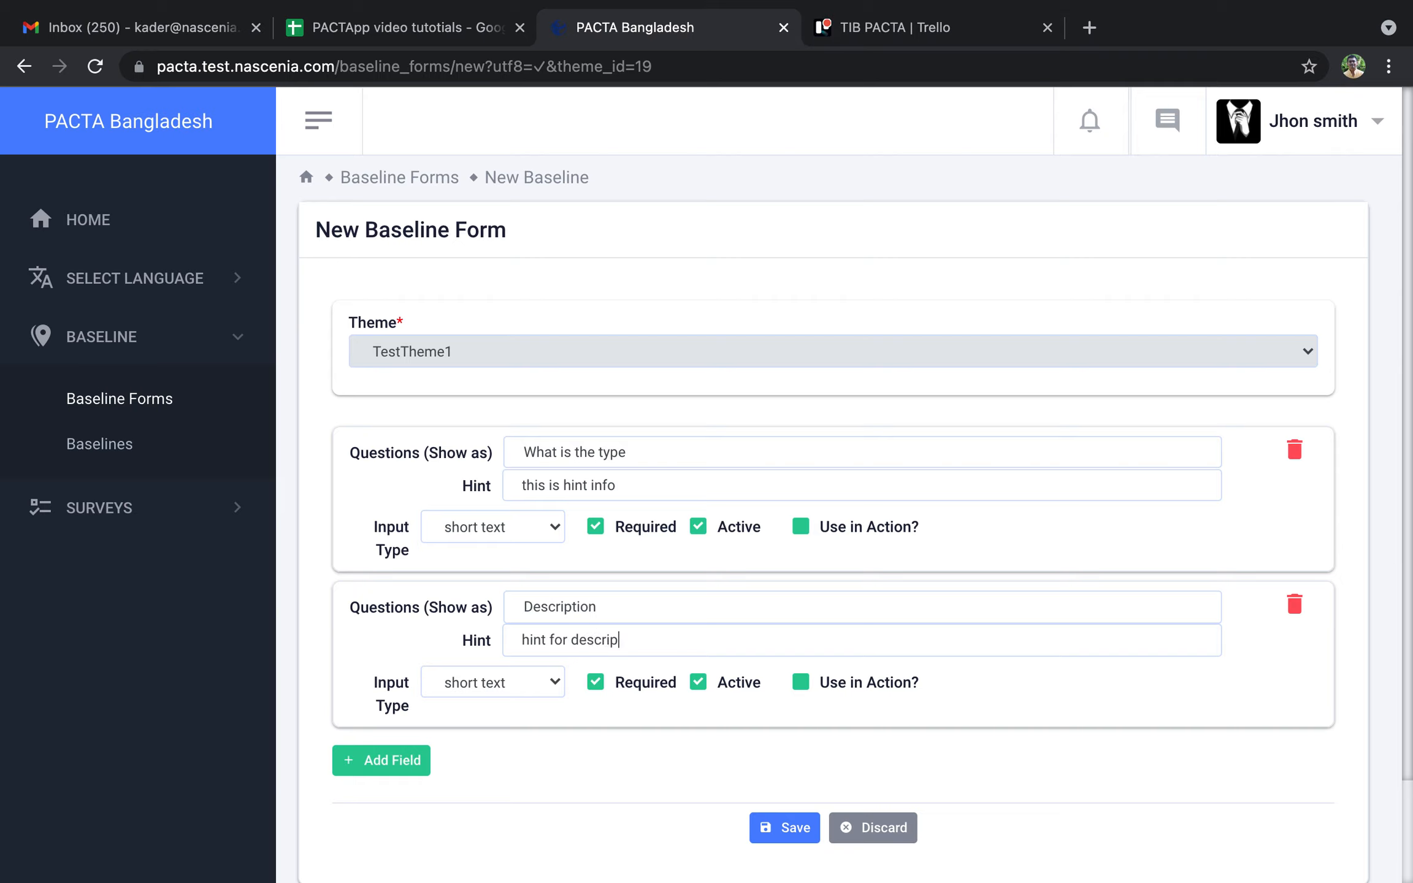
Step: Set the Description question's input type to long text and make it not required
{"action": "left_click", "coordinate": [504, 683]}
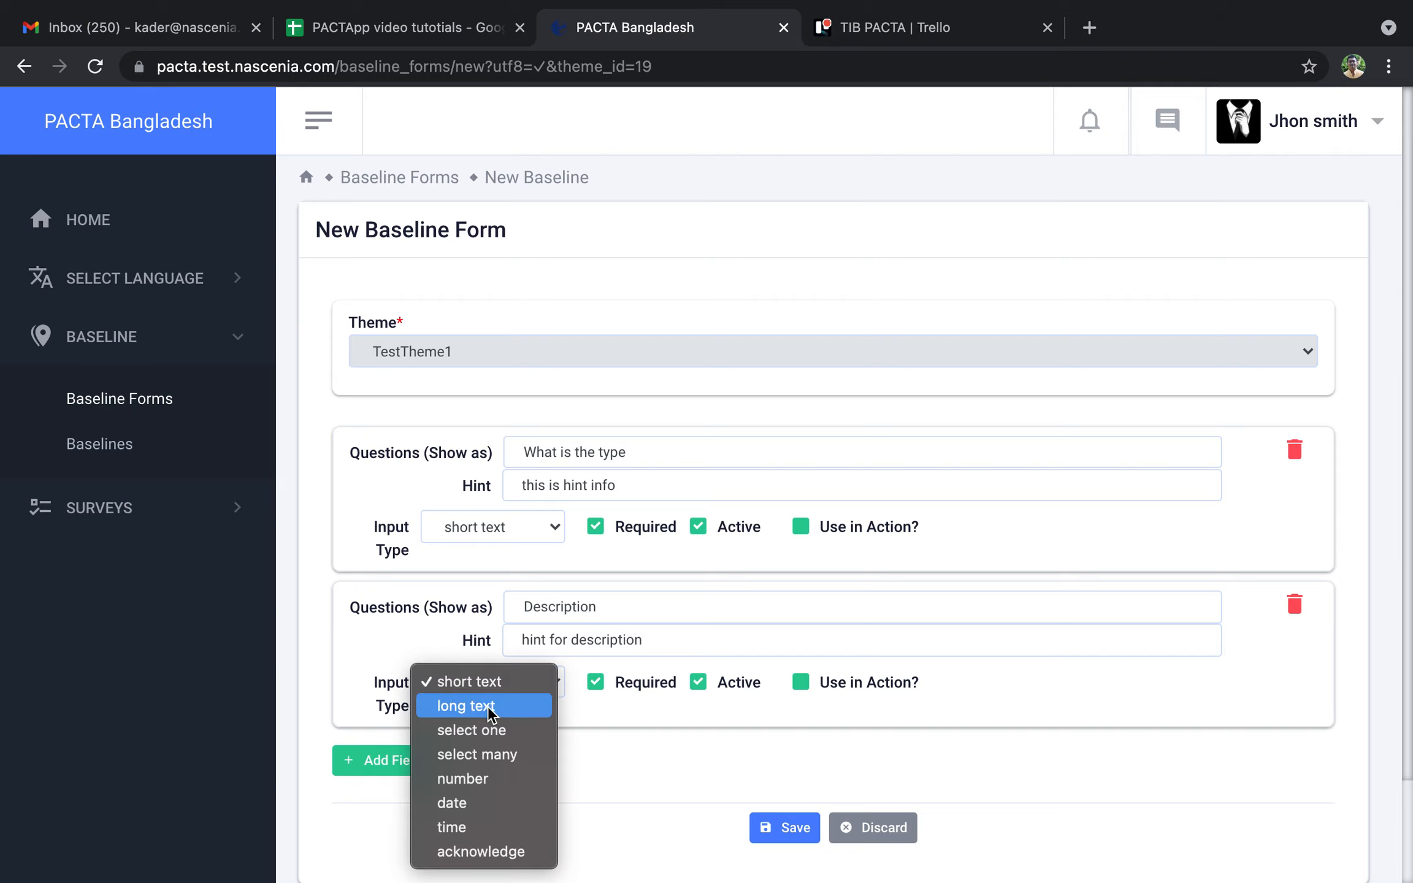
{"action": "left_click", "coordinate": [489, 706]}
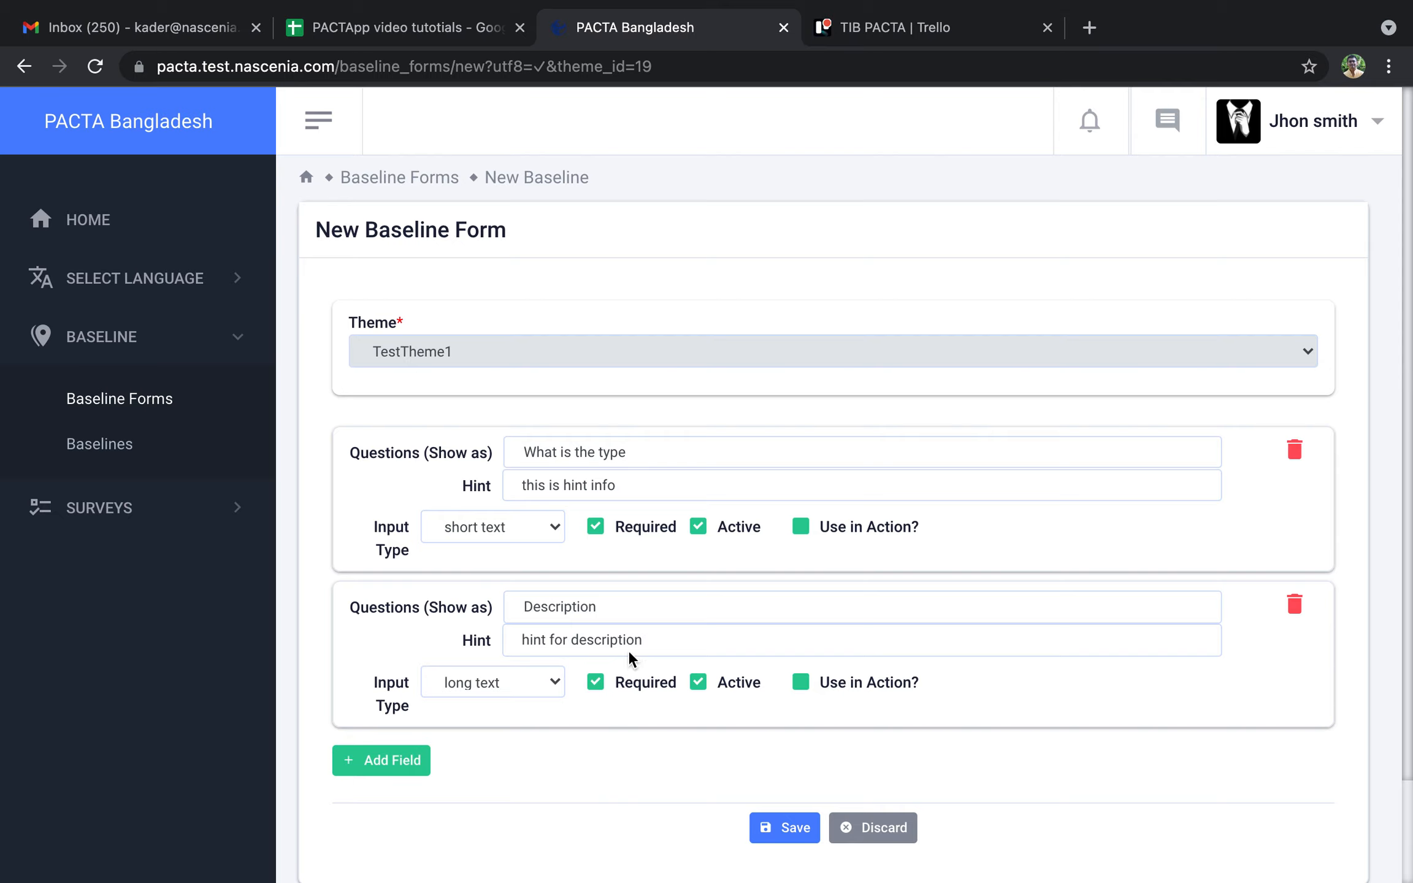
{"action": "left_click", "coordinate": [595, 683]}
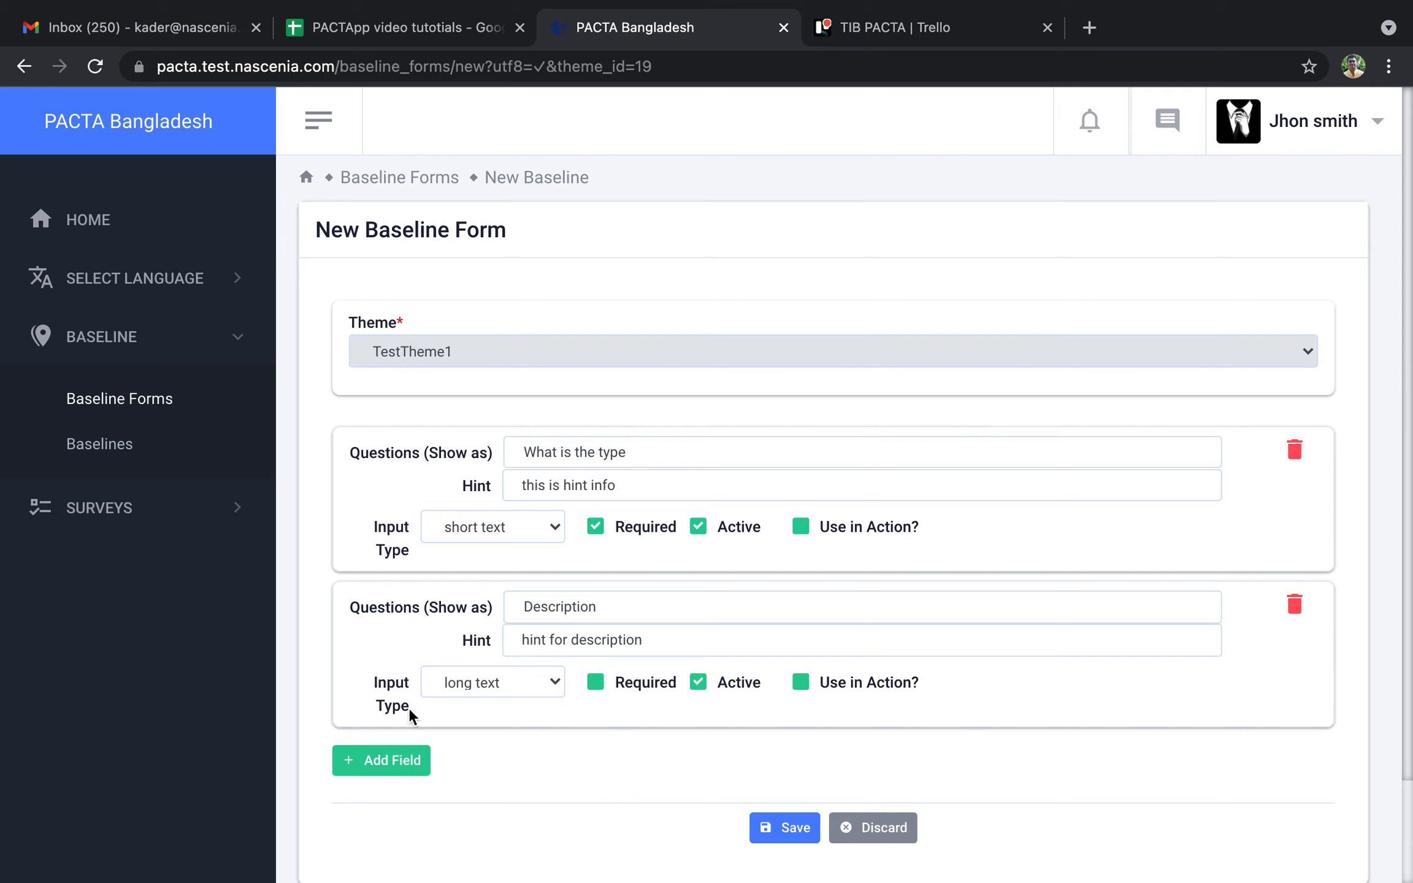
Step: Add a third field with the question "Select one from the option list" and set its input type to select one
{"action": "left_click", "coordinate": [400, 761]}
{"action": "scroll", "coordinate": [499, 761], "scroll_direction": "down", "scroll_amount": 5}
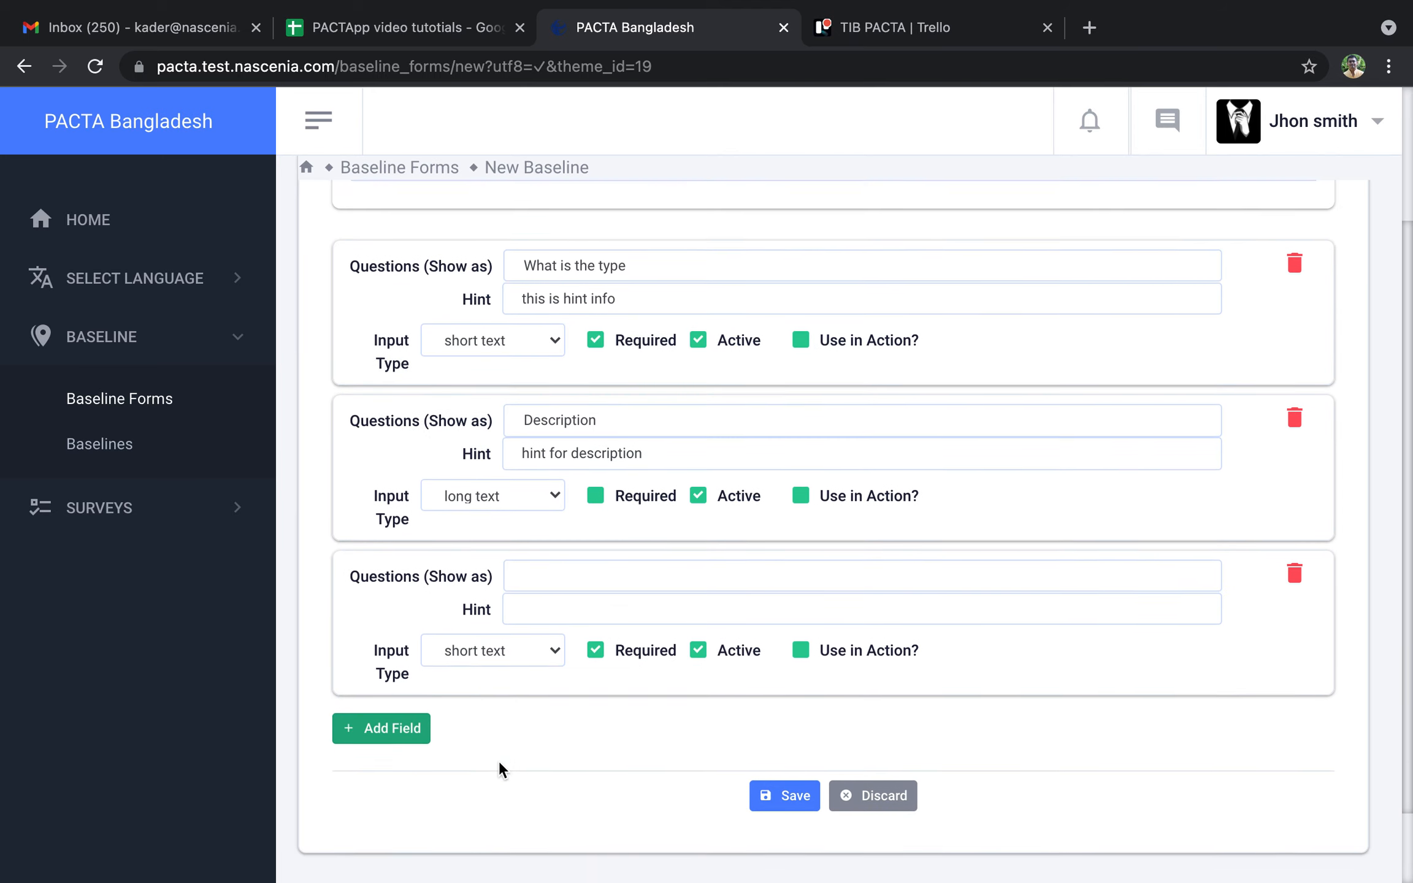
{"action": "left_click", "coordinate": [527, 563]}
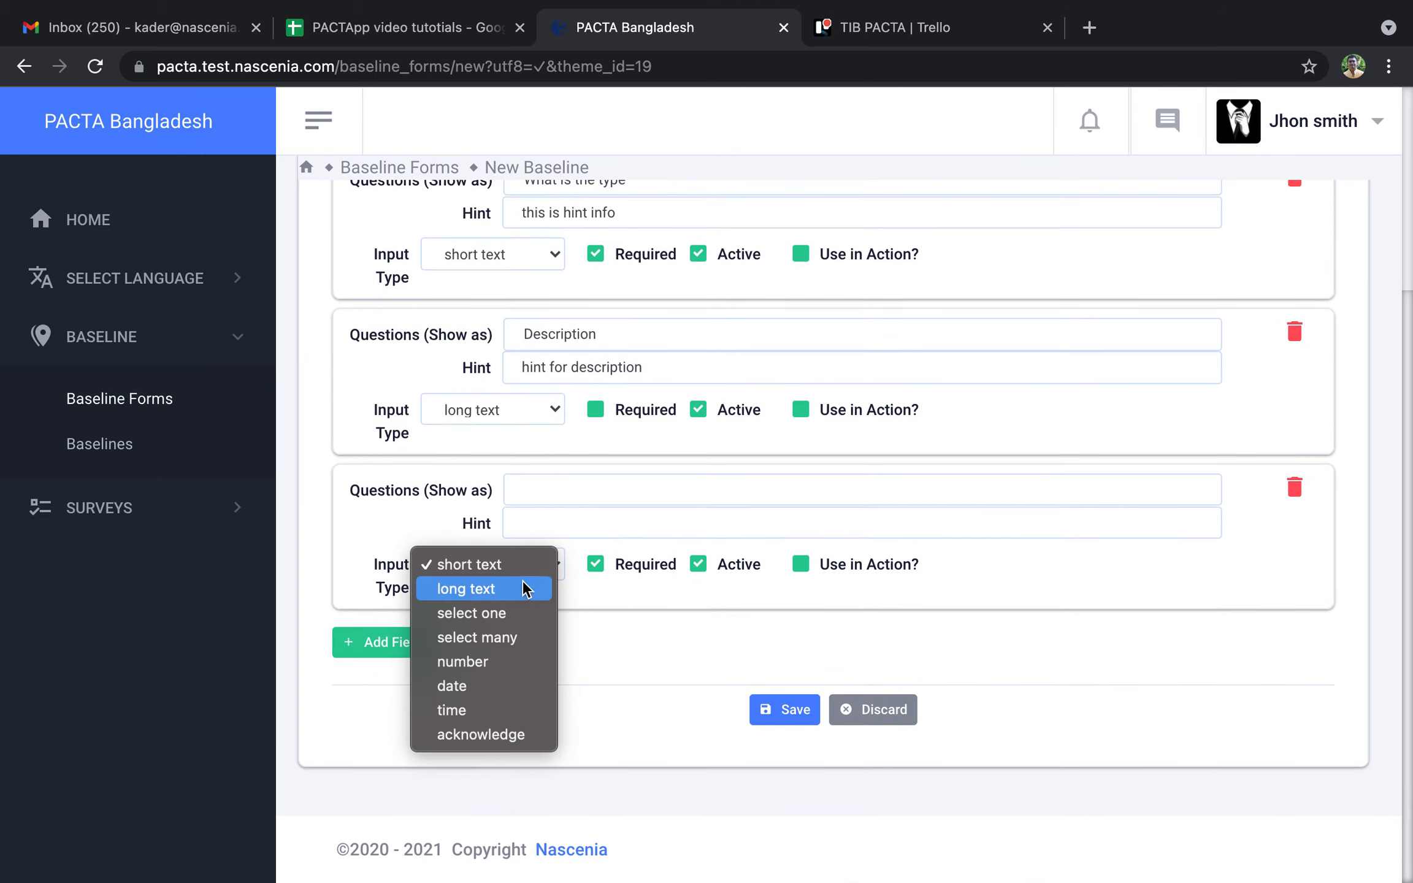
{"action": "left_click", "coordinate": [614, 480]}
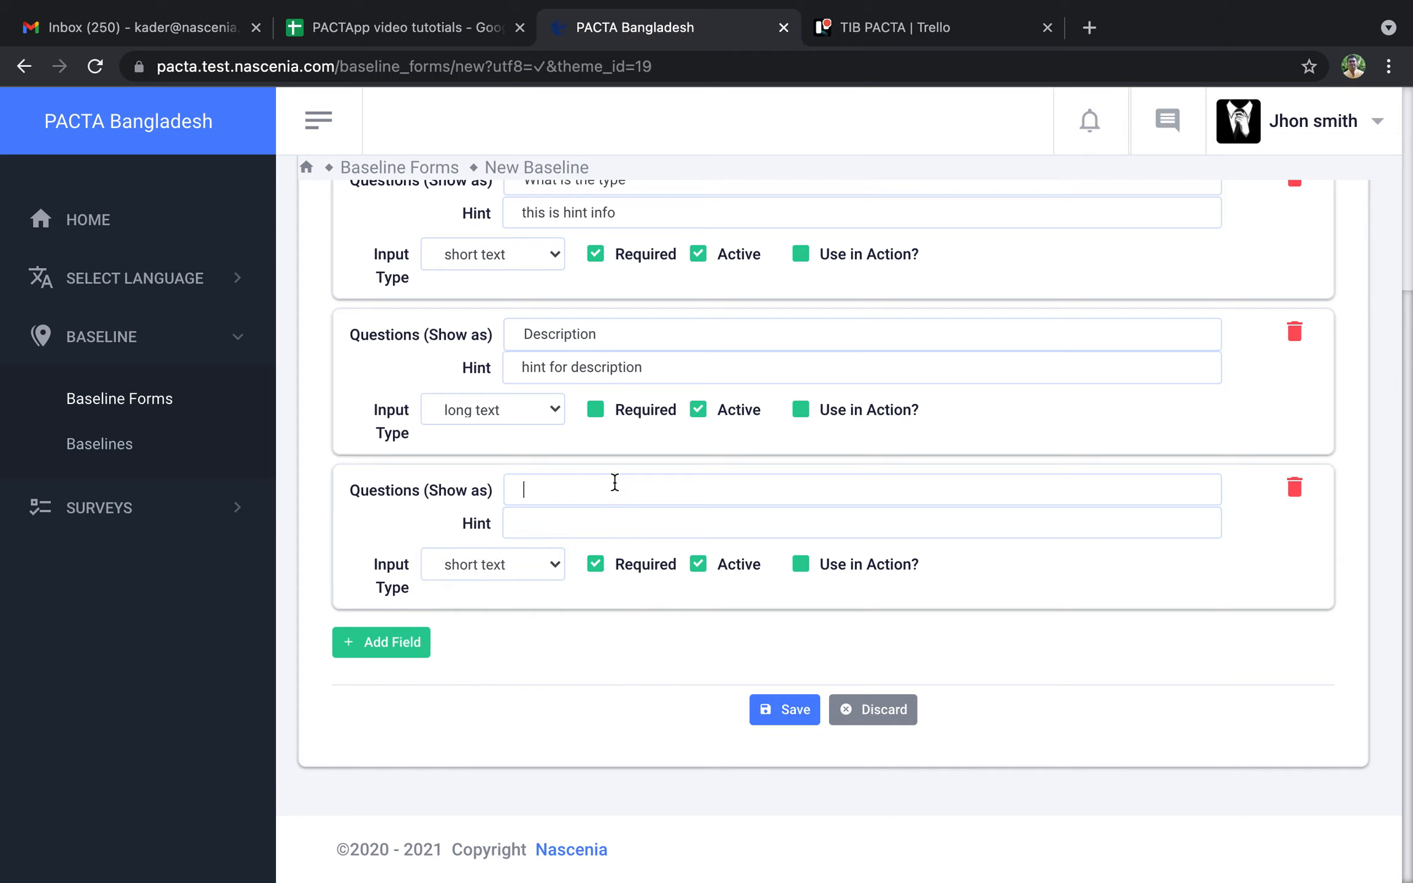
{"action": "type", "text": "Select one from the option list"}
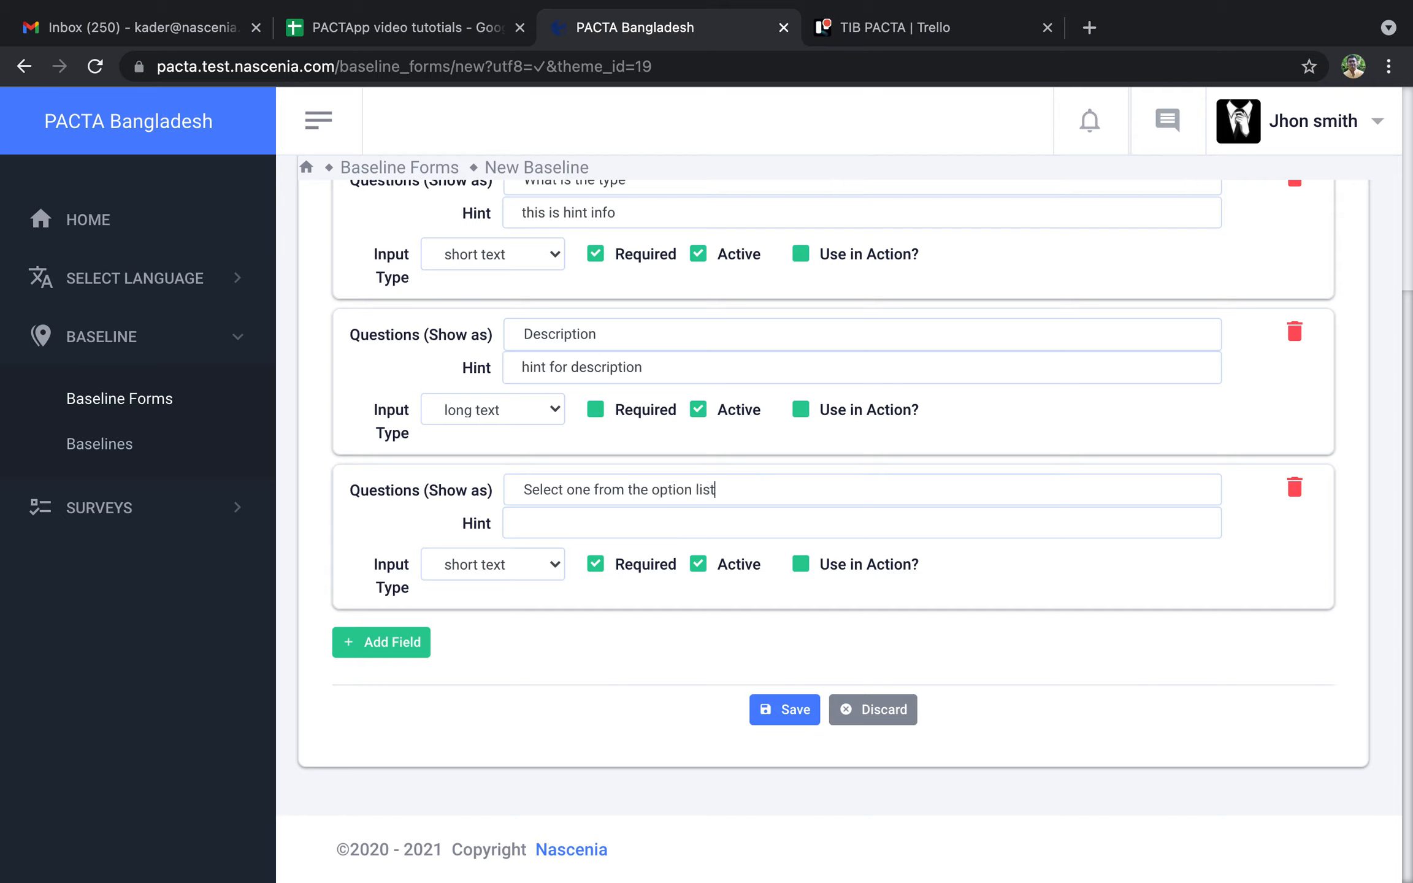
{"action": "left_click", "coordinate": [541, 565]}
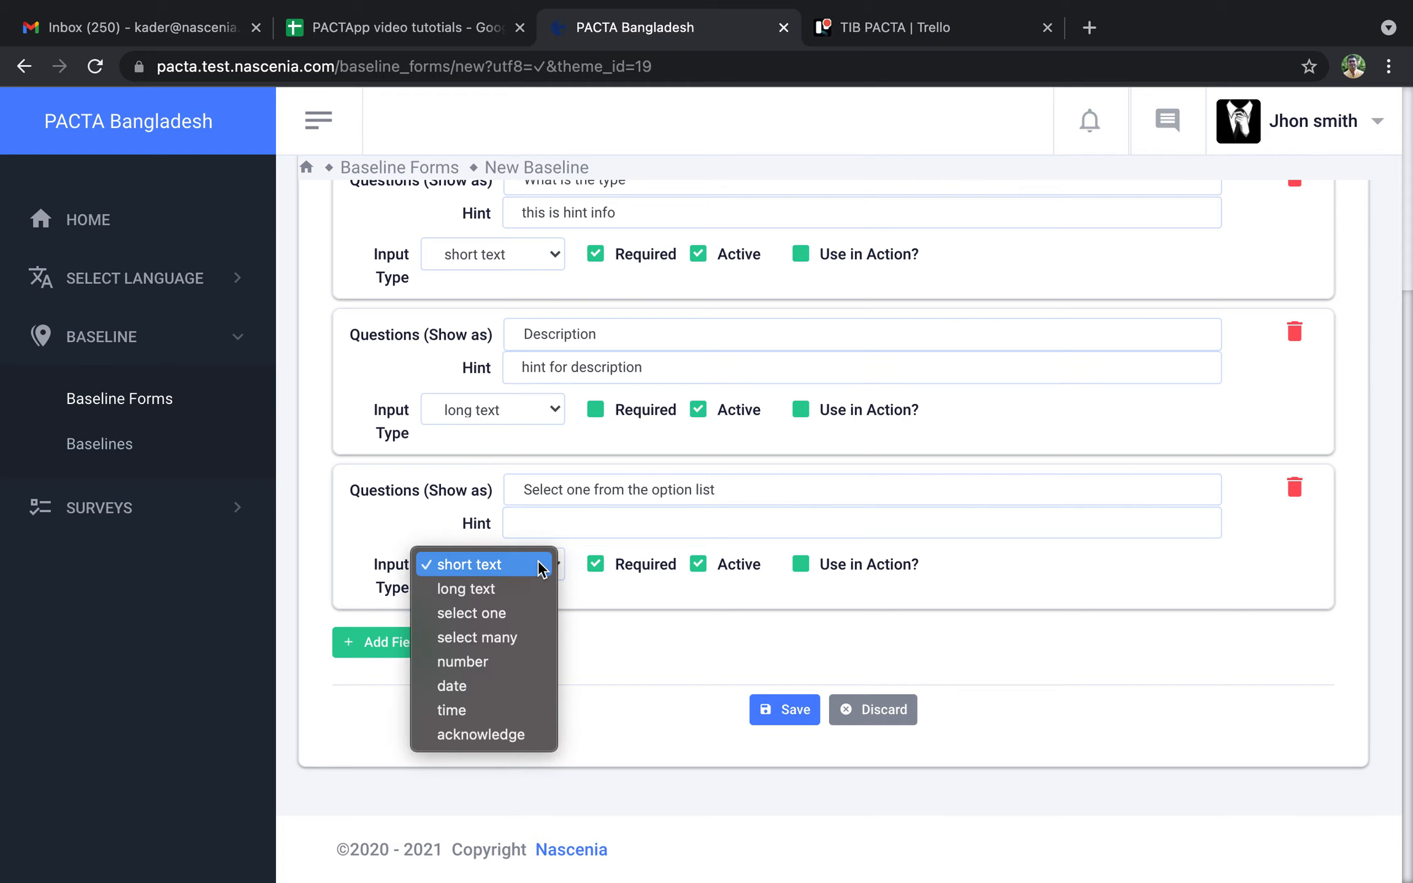
{"action": "left_click", "coordinate": [524, 613]}
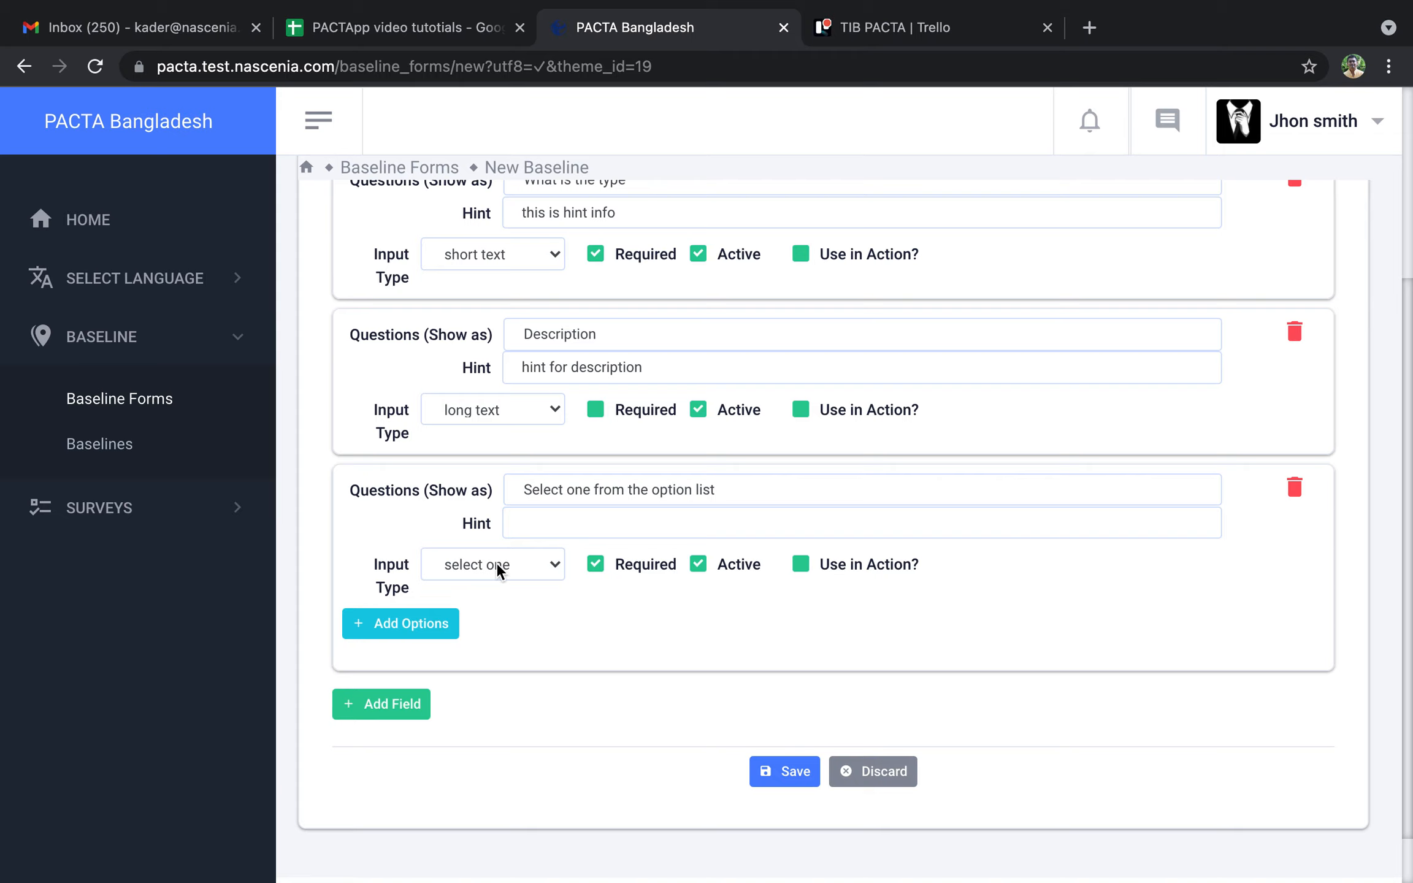
Step: Add the answer options "option1" and "option2" to the "Select one from the option list" question
{"action": "left_click", "coordinate": [421, 632]}
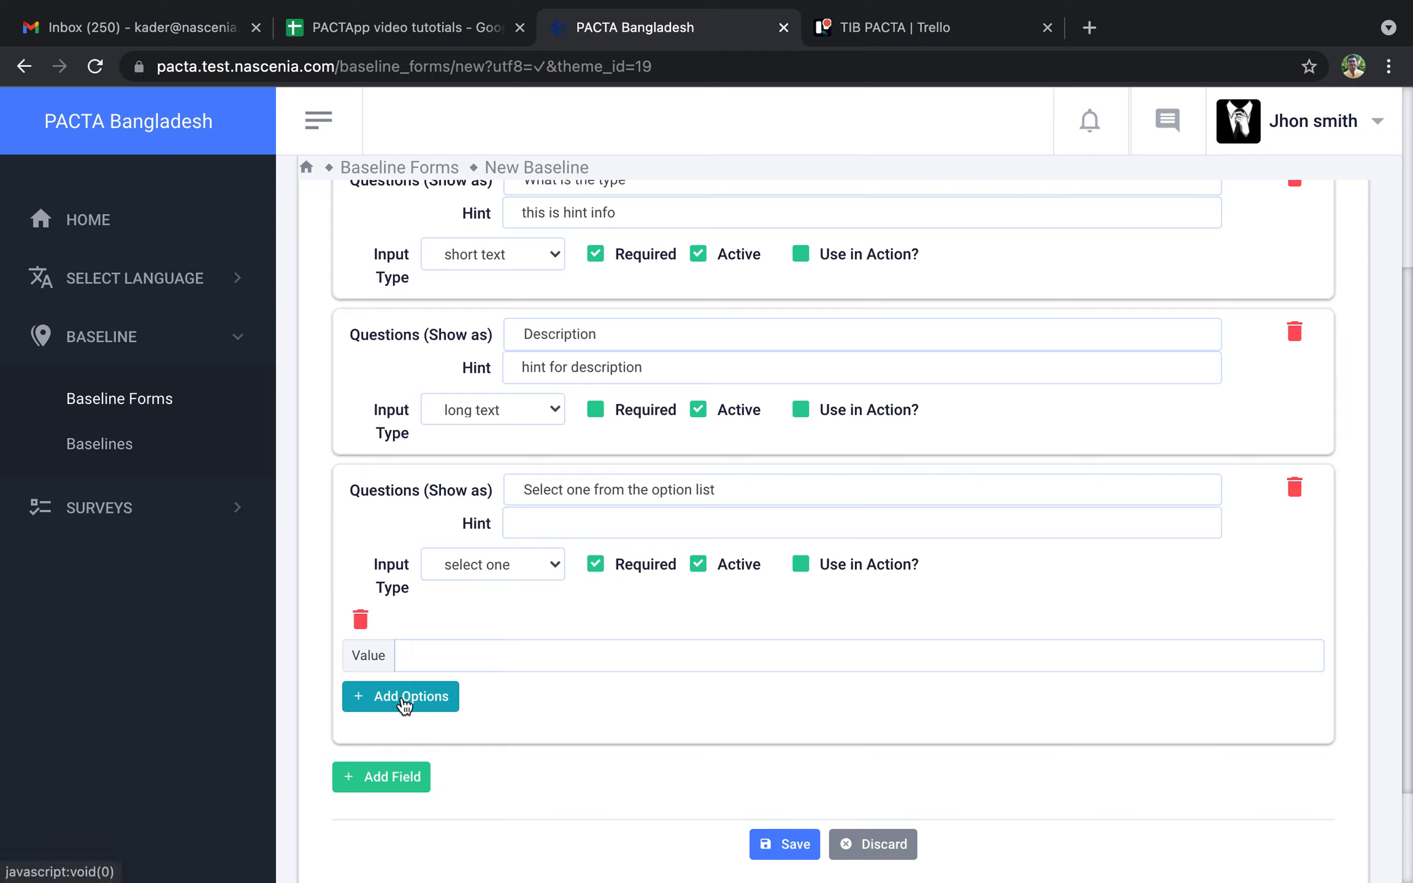
{"action": "left_click", "coordinate": [434, 661]}
{"action": "type", "text": "option"}
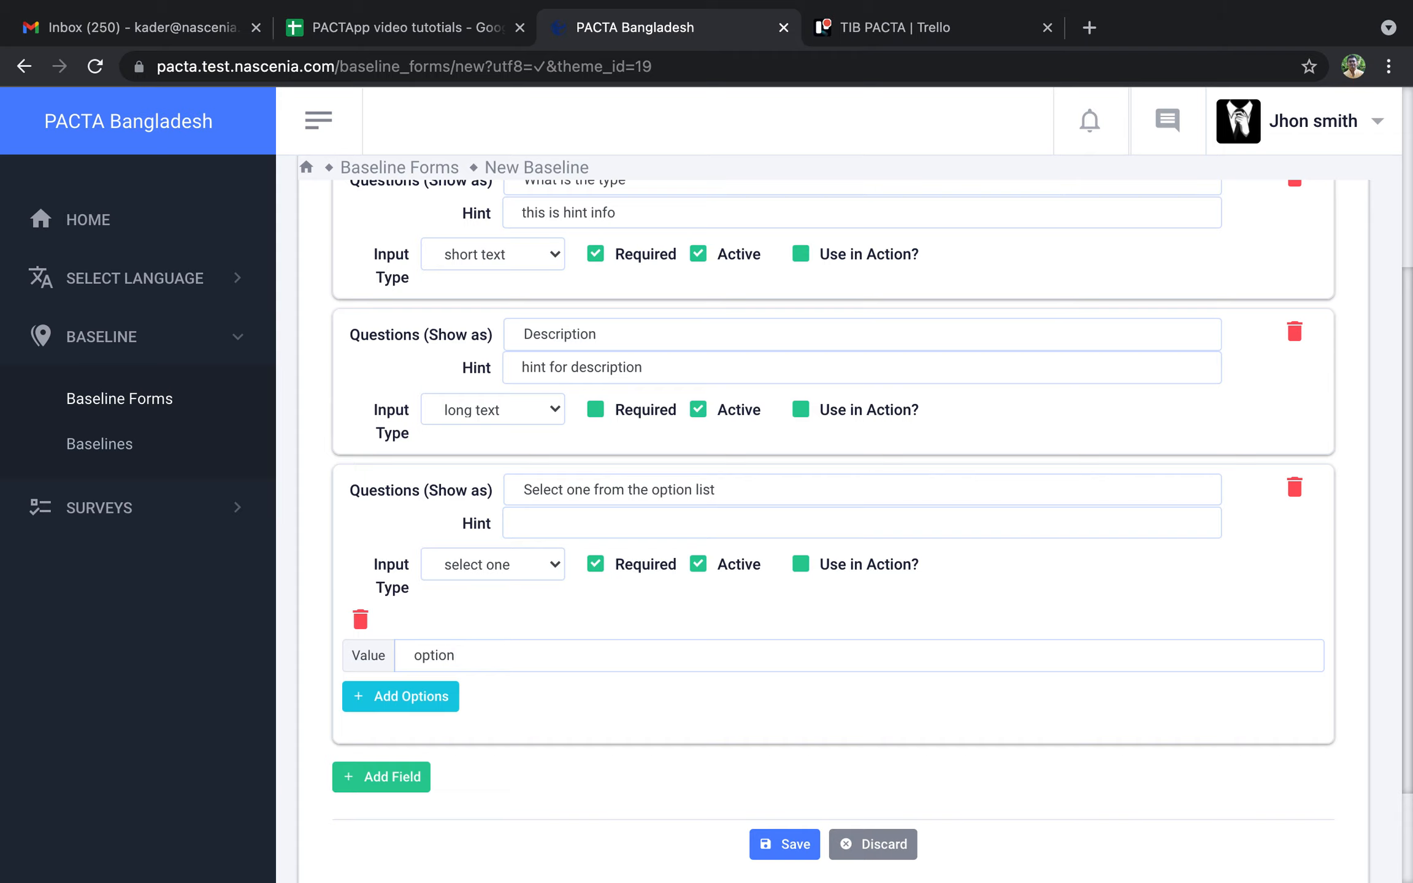
{"action": "type", "text": "1"}
{"action": "left_click", "coordinate": [392, 705]}
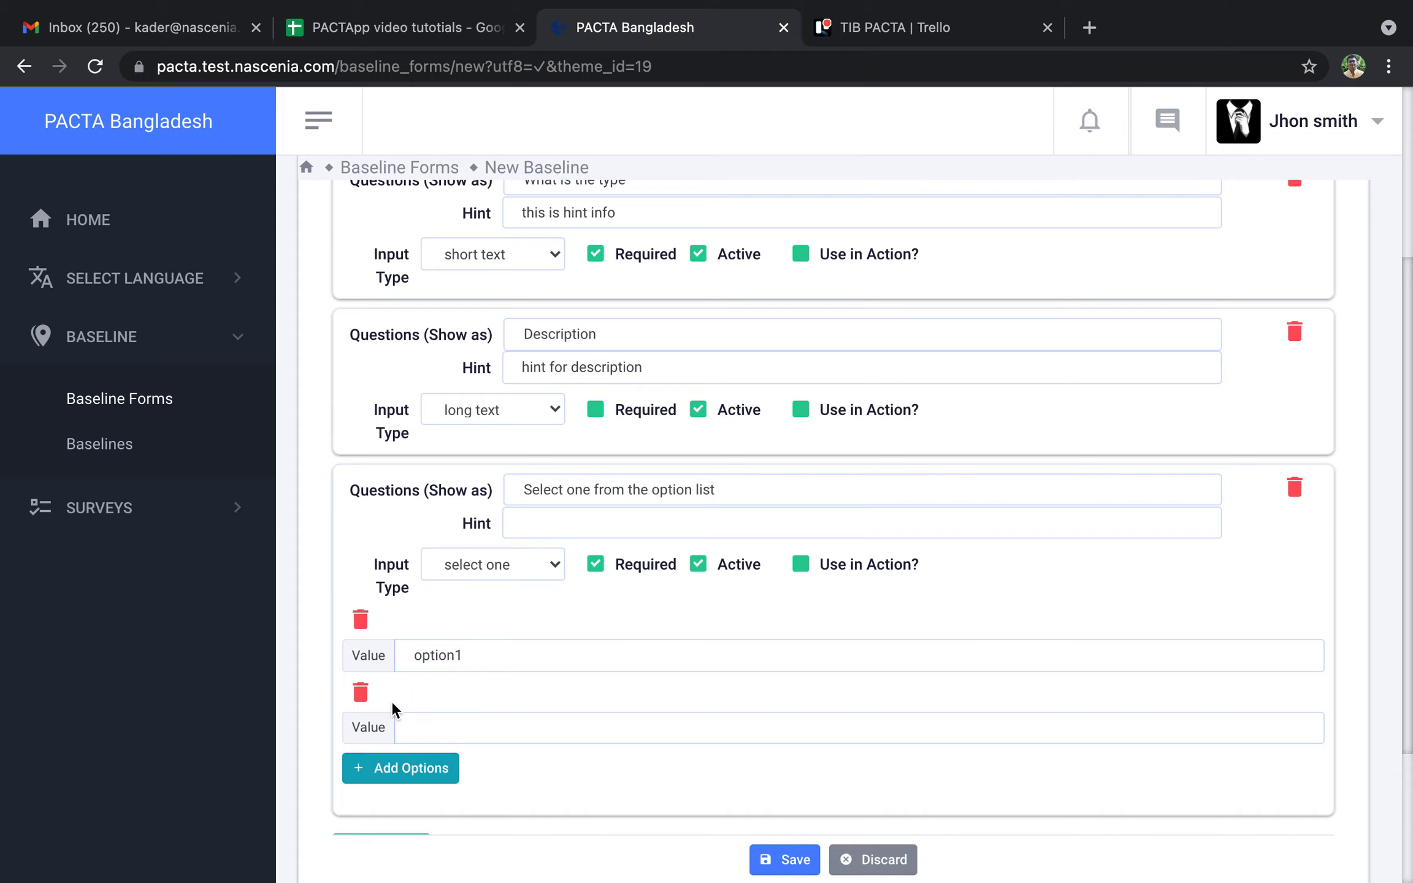
{"action": "left_click", "coordinate": [411, 725]}
{"action": "type", "text": "option"}
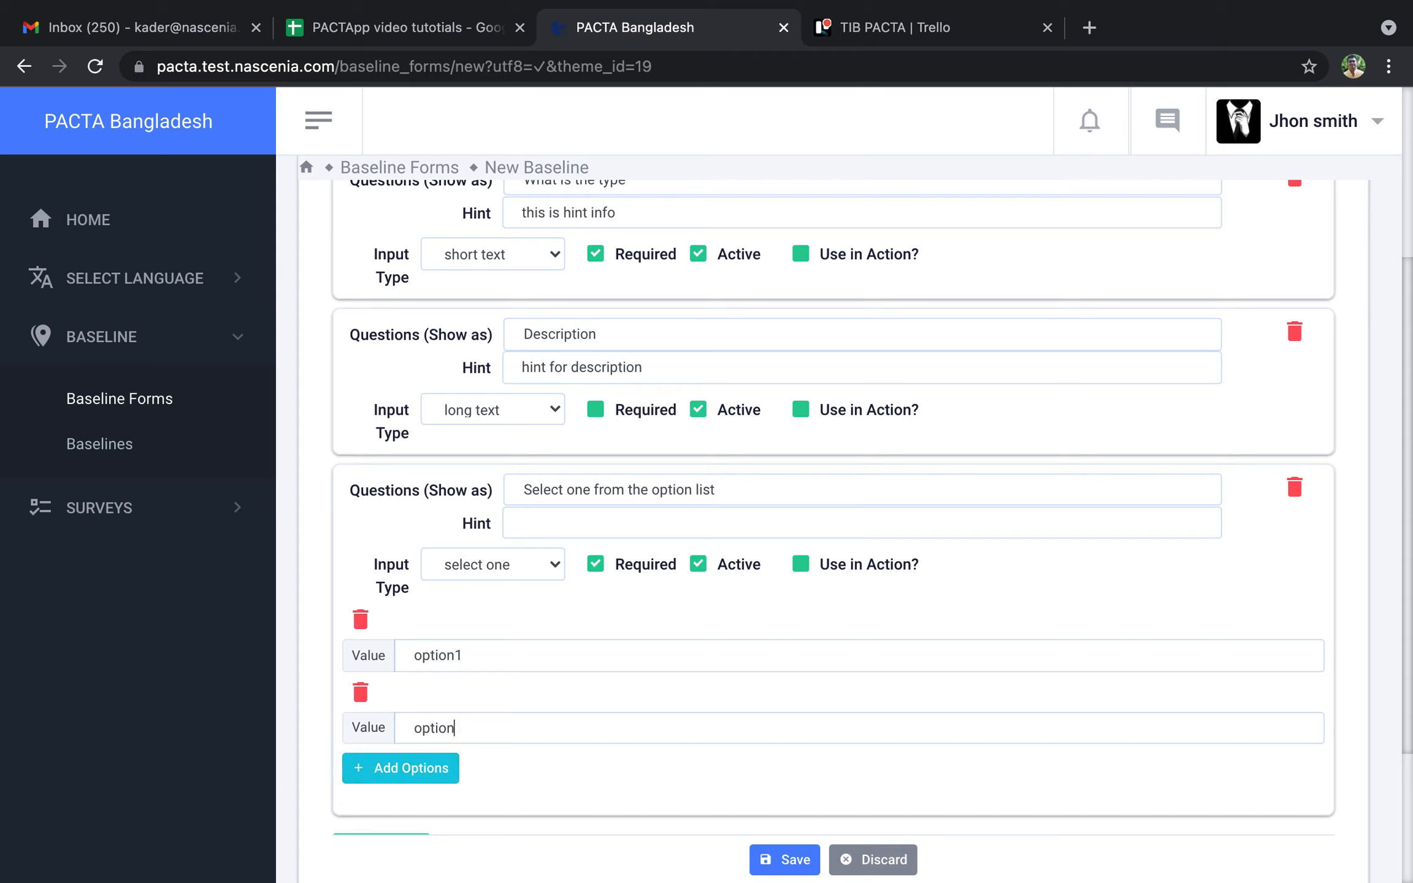
{"action": "type", "text": "2"}
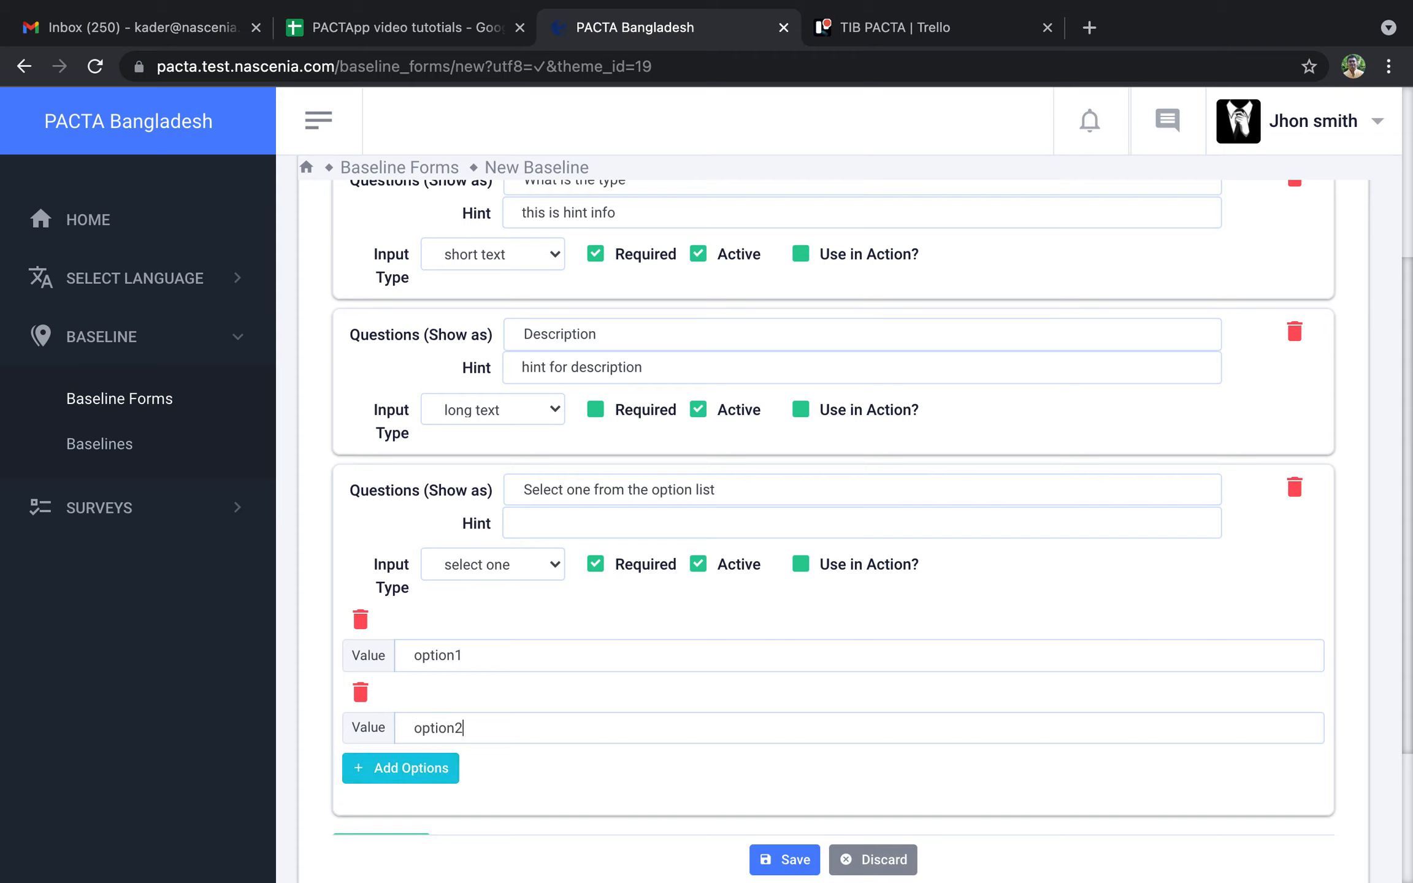
Step: Delete the second answer option of the select one question and add it again as "option2"
{"action": "left_click", "coordinate": [363, 694]}
{"action": "left_click", "coordinate": [367, 698]}
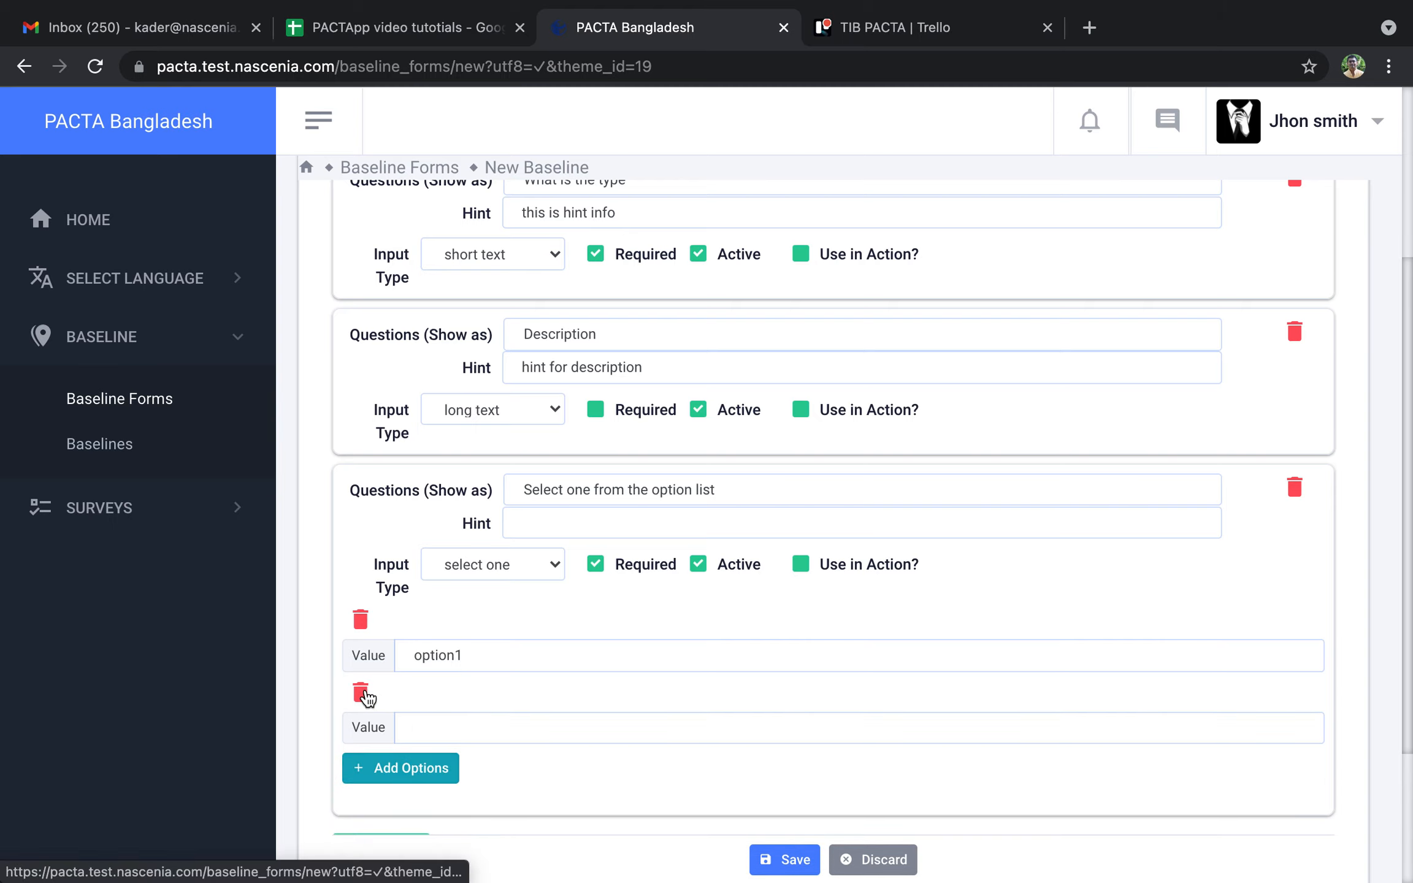
{"action": "left_click", "coordinate": [431, 727]}
{"action": "type", "text": "option2"}
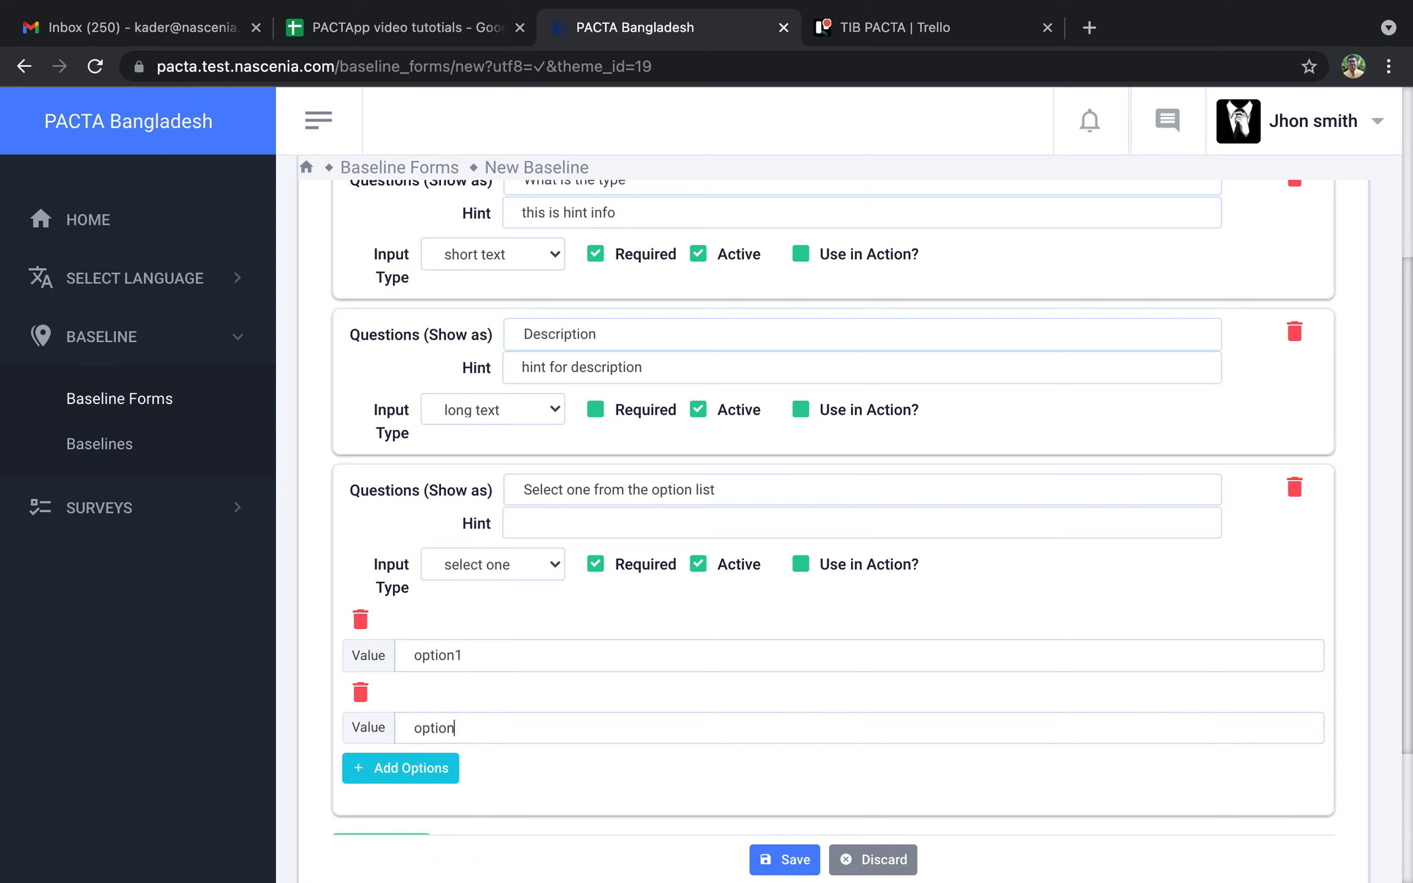
Step: Add a third answer option "option3" to the "Select one from the option list" question
{"action": "left_click", "coordinate": [396, 779]}
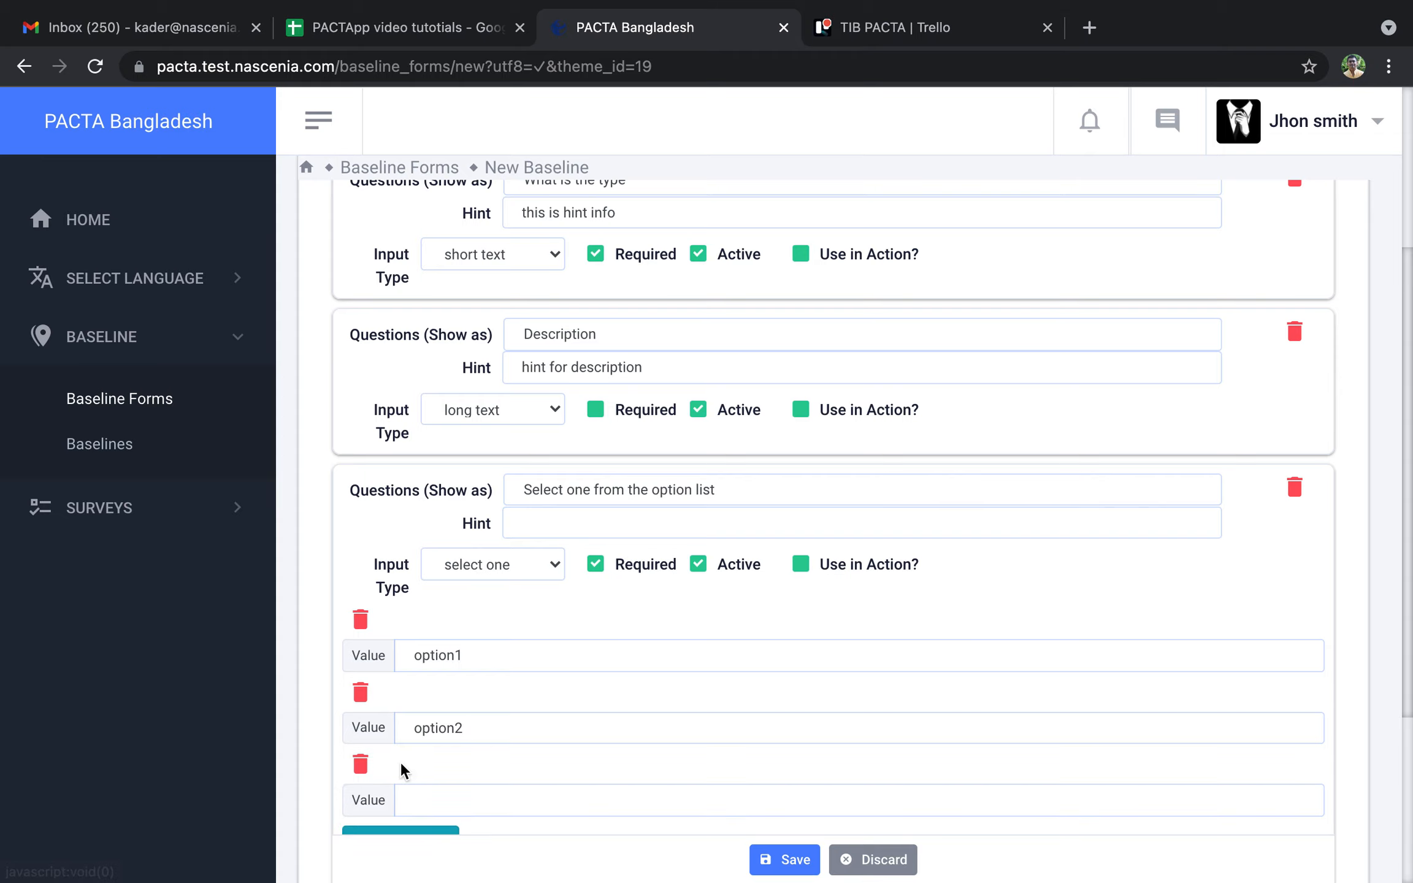
{"action": "left_click", "coordinate": [419, 800]}
{"action": "type", "text": "option3"}
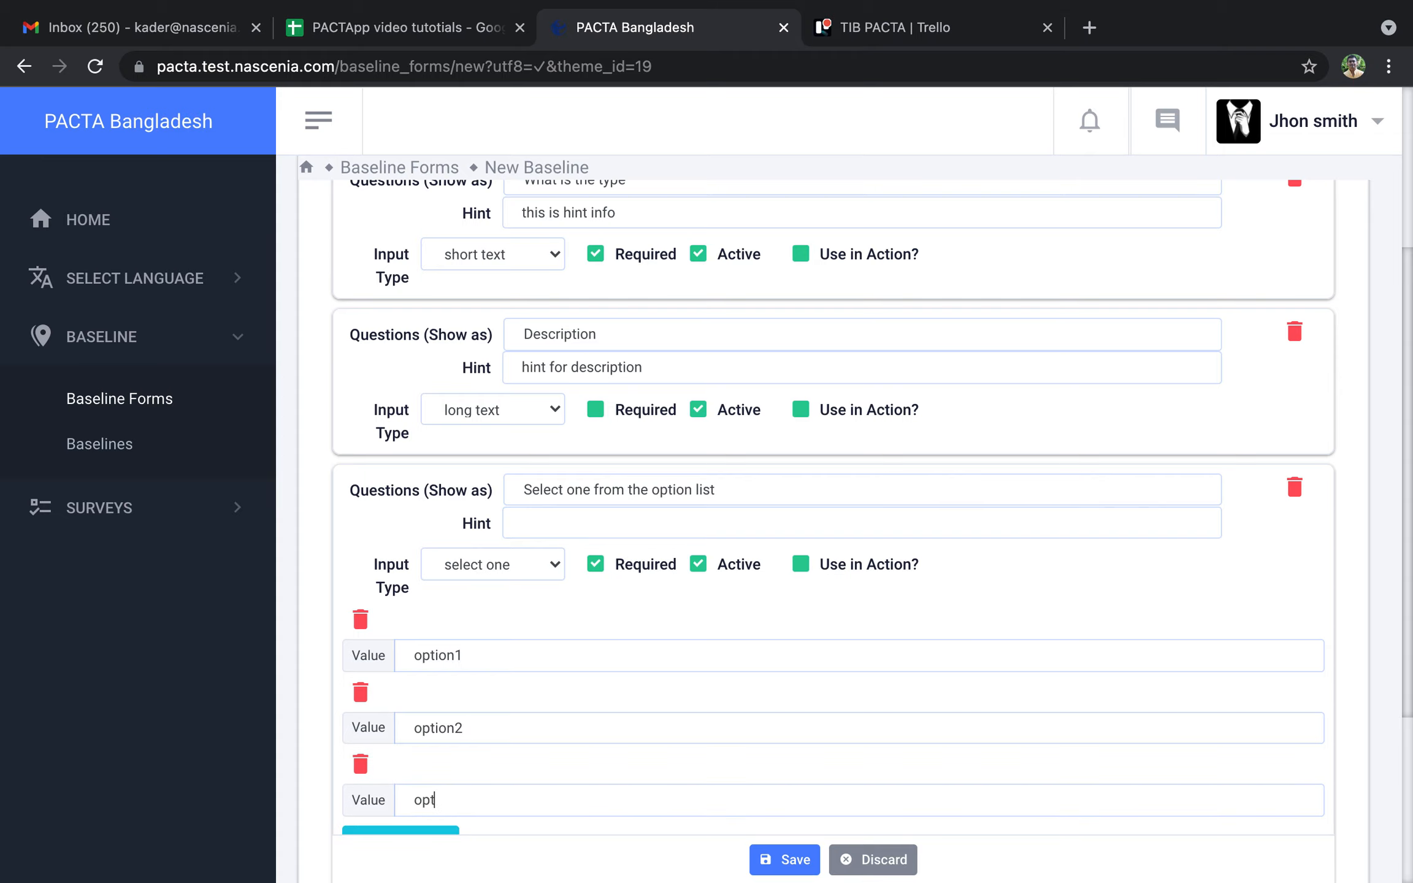
Step: Add a fourth field with the question "Select multiple from here", the hint "more than one answers can be added" and input type select many
{"action": "scroll", "coordinate": [419, 800], "scroll_direction": "down", "scroll_amount": 5}
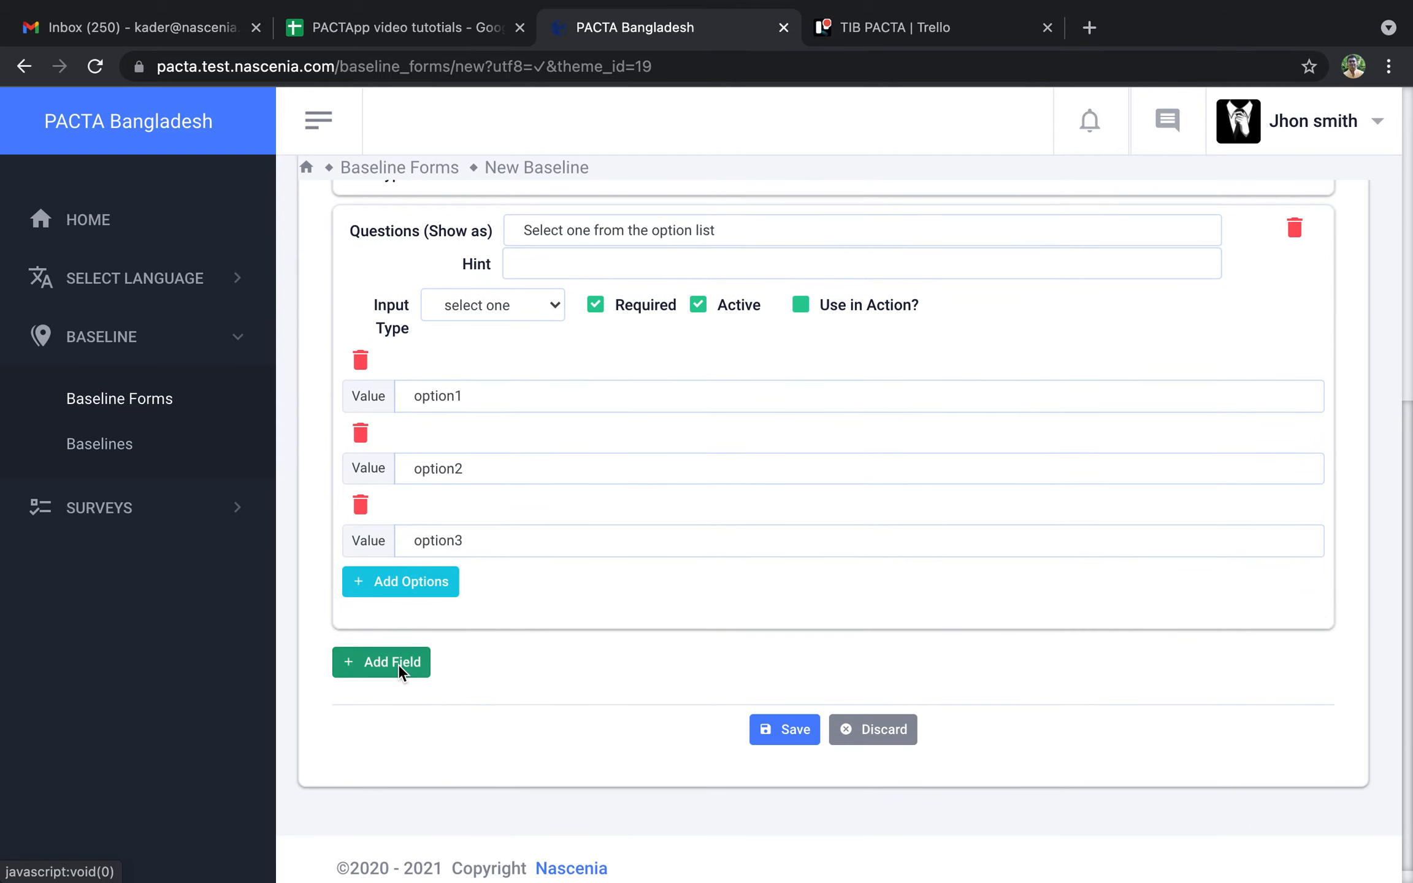
{"action": "left_click", "coordinate": [398, 664]}
{"action": "scroll", "coordinate": [399, 665], "scroll_direction": "down", "scroll_amount": 2}
{"action": "left_click", "coordinate": [454, 656]}
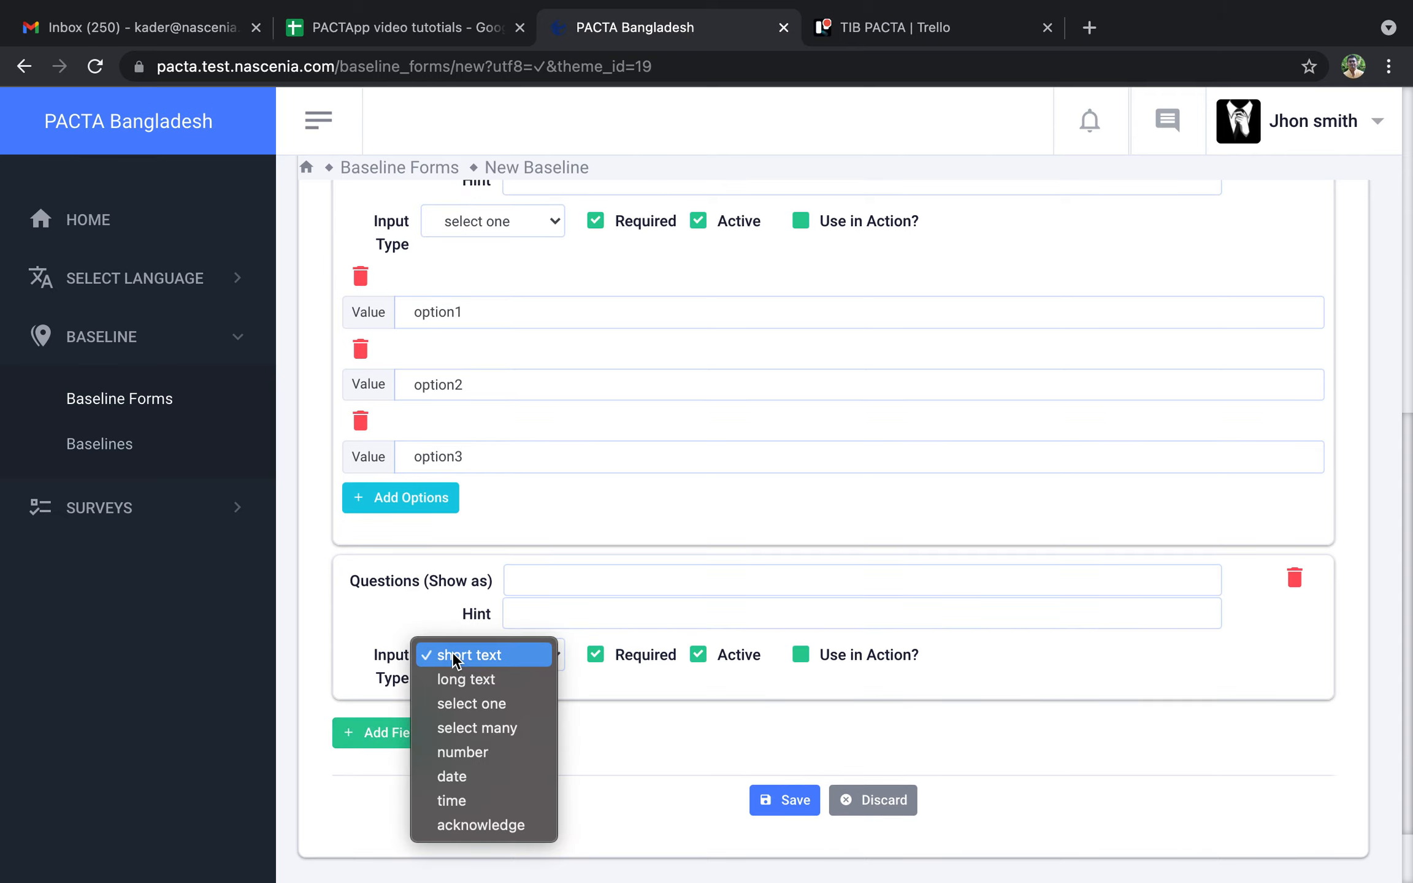
{"action": "left_click", "coordinate": [544, 583]}
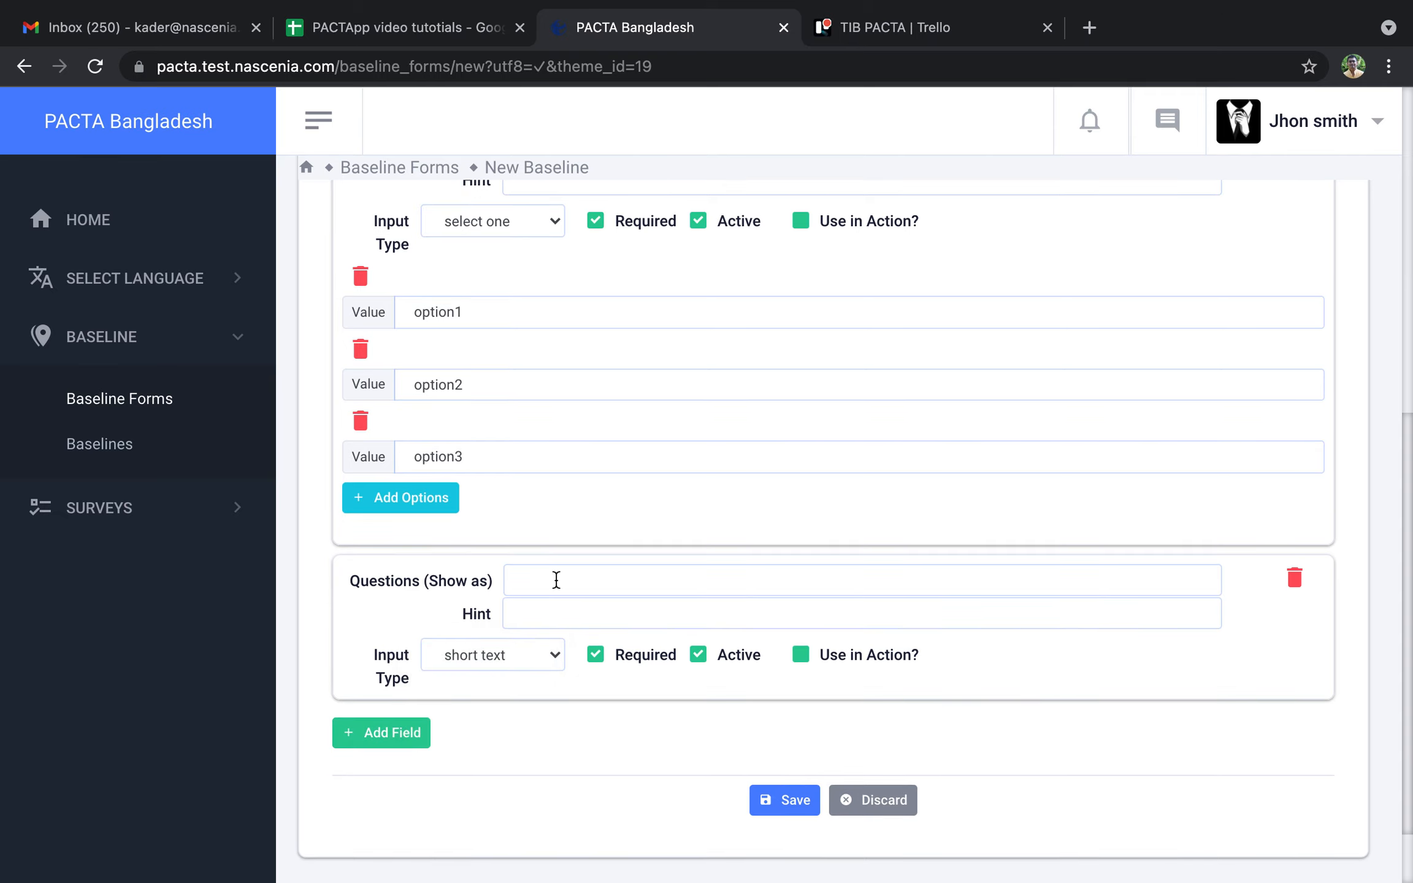
{"action": "type", "text": "Select multiple from here"}
{"action": "left_click", "coordinate": [546, 609]}
{"action": "type", "text": "mor"}
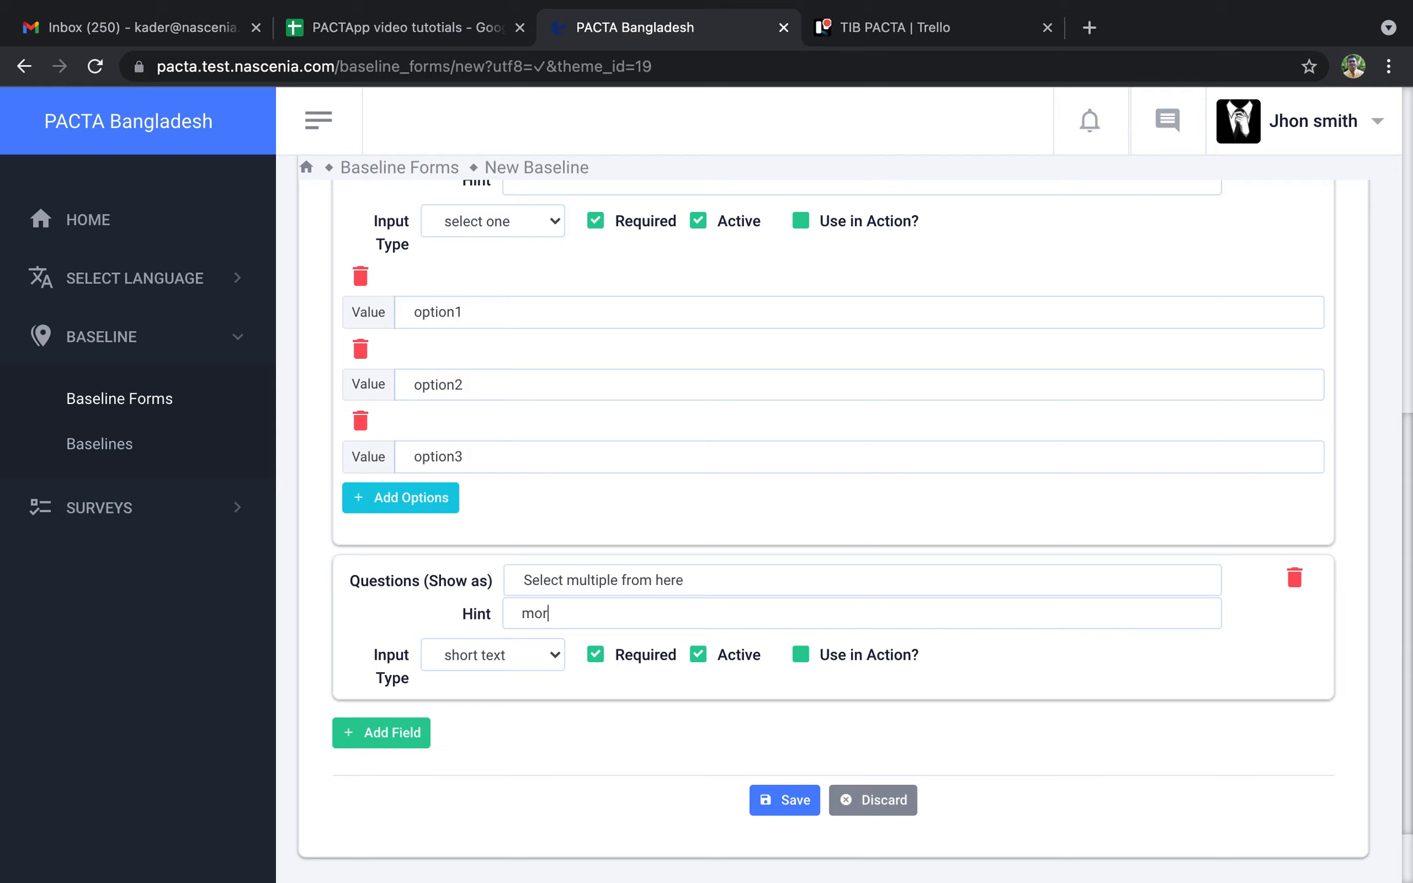
{"action": "type", "text": "e than one answers can be a"}
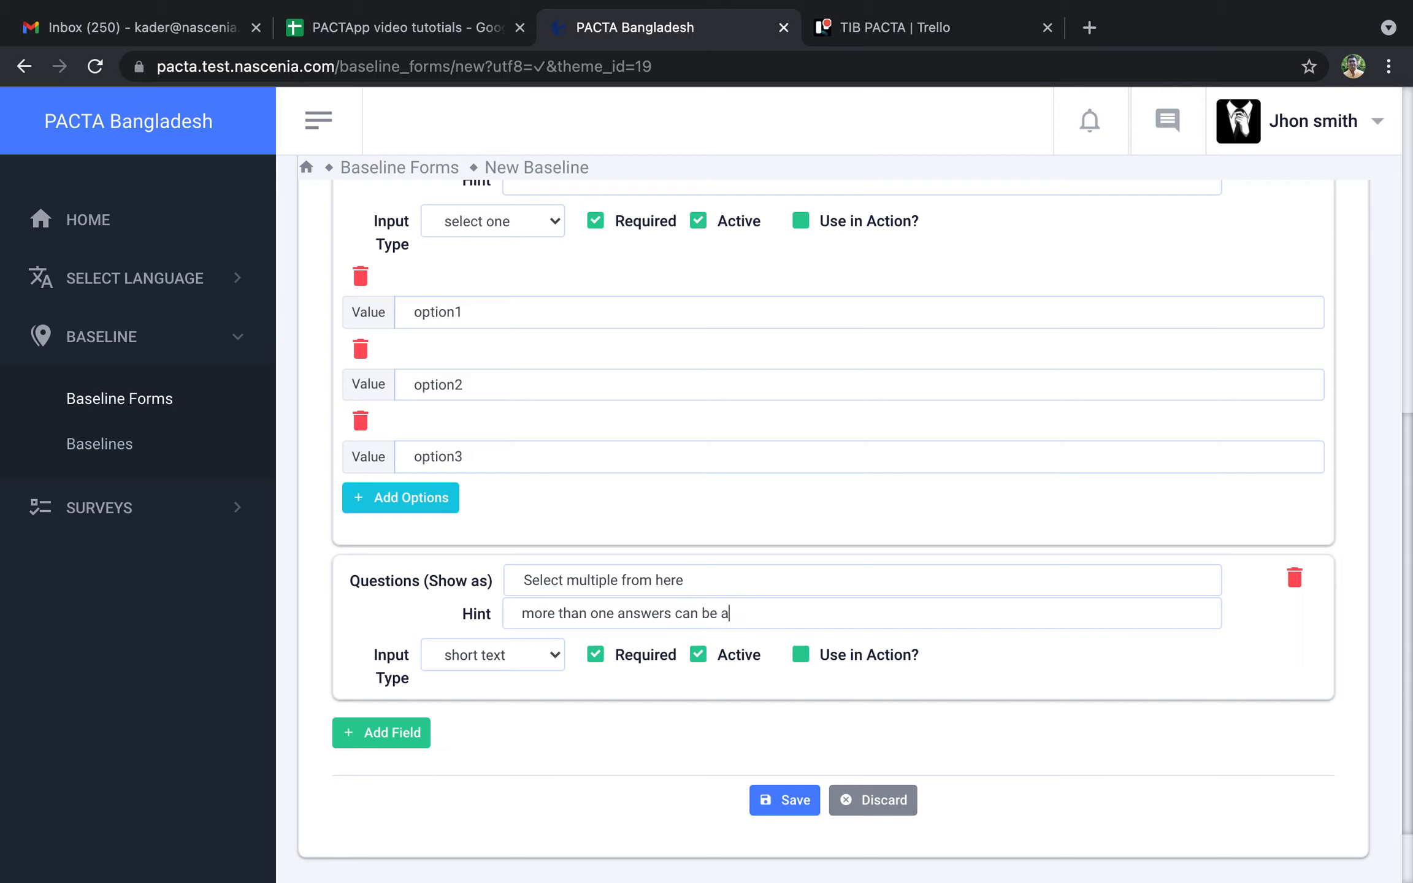
{"action": "type", "text": "dded"}
{"action": "left_click", "coordinate": [545, 660]}
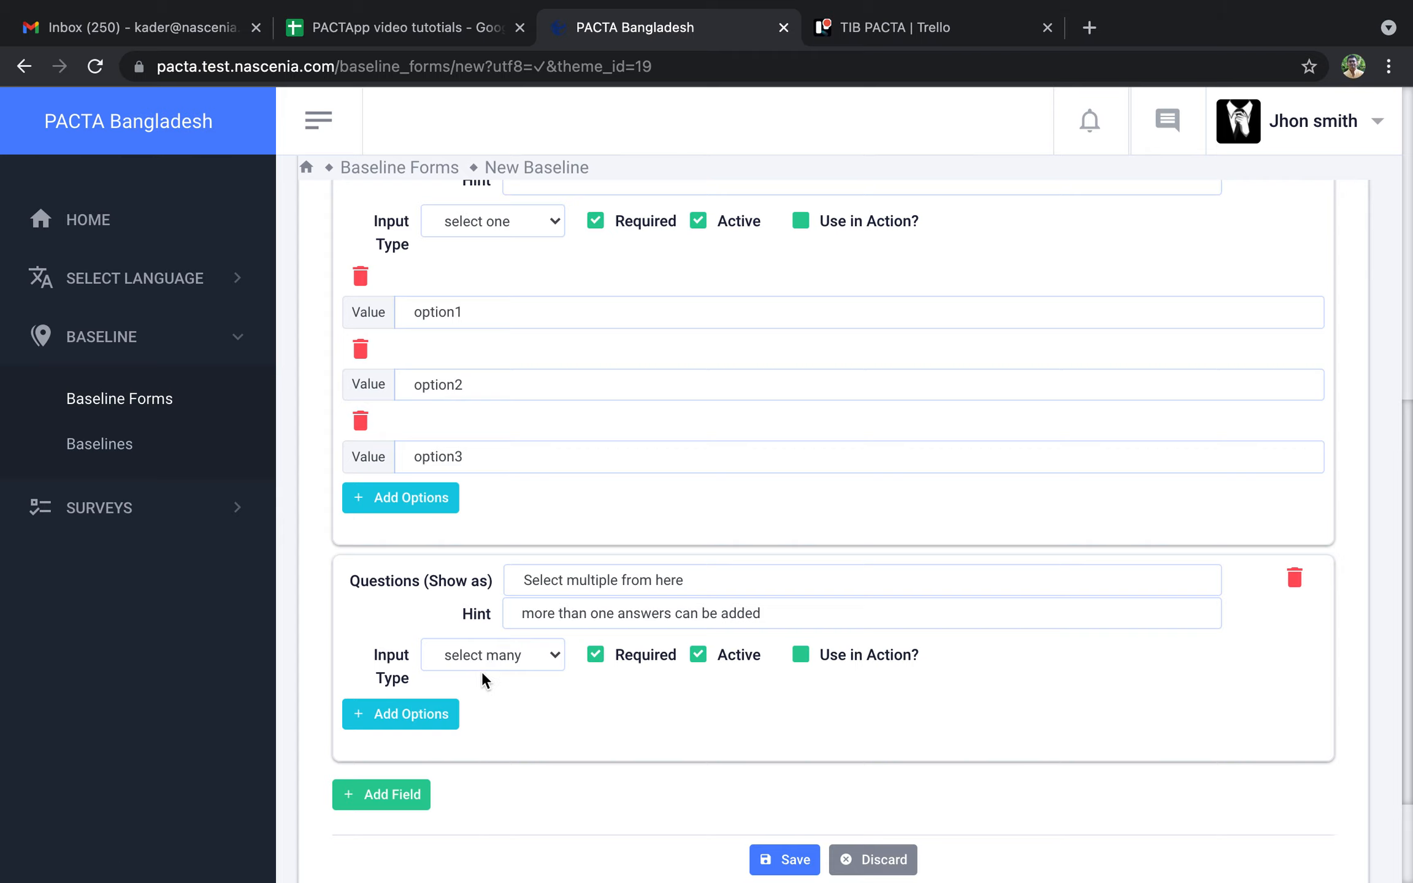
Step: Add the answer options "opt1", "opt2" and "opt3" to the "Select multiple from here" question
{"action": "scroll", "coordinate": [420, 717], "scroll_direction": "down", "scroll_amount": 1}
{"action": "scroll", "coordinate": [420, 716], "scroll_direction": "down", "scroll_amount": 3}
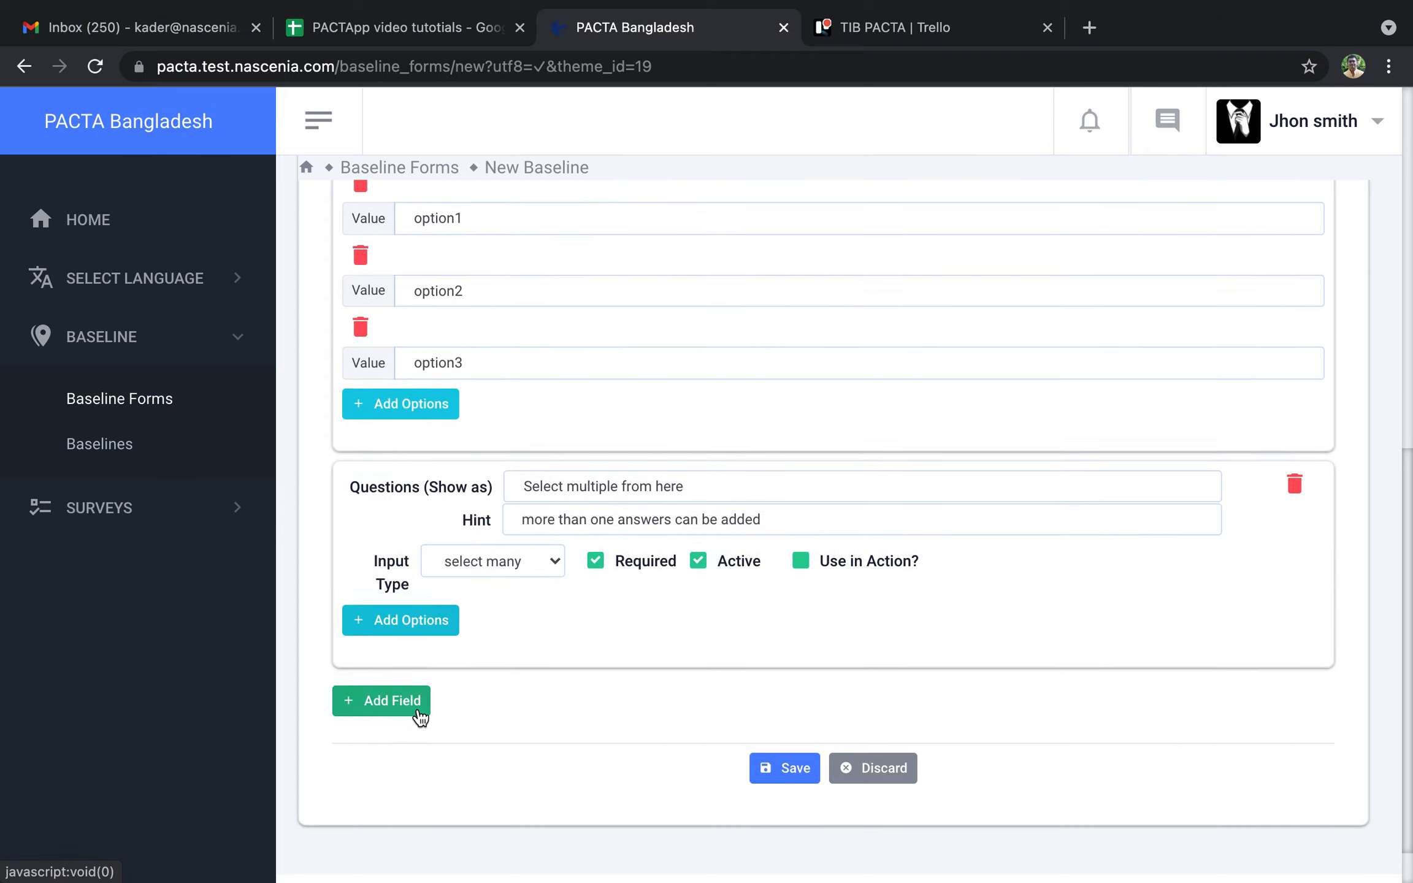
{"action": "left_click", "coordinate": [413, 561]}
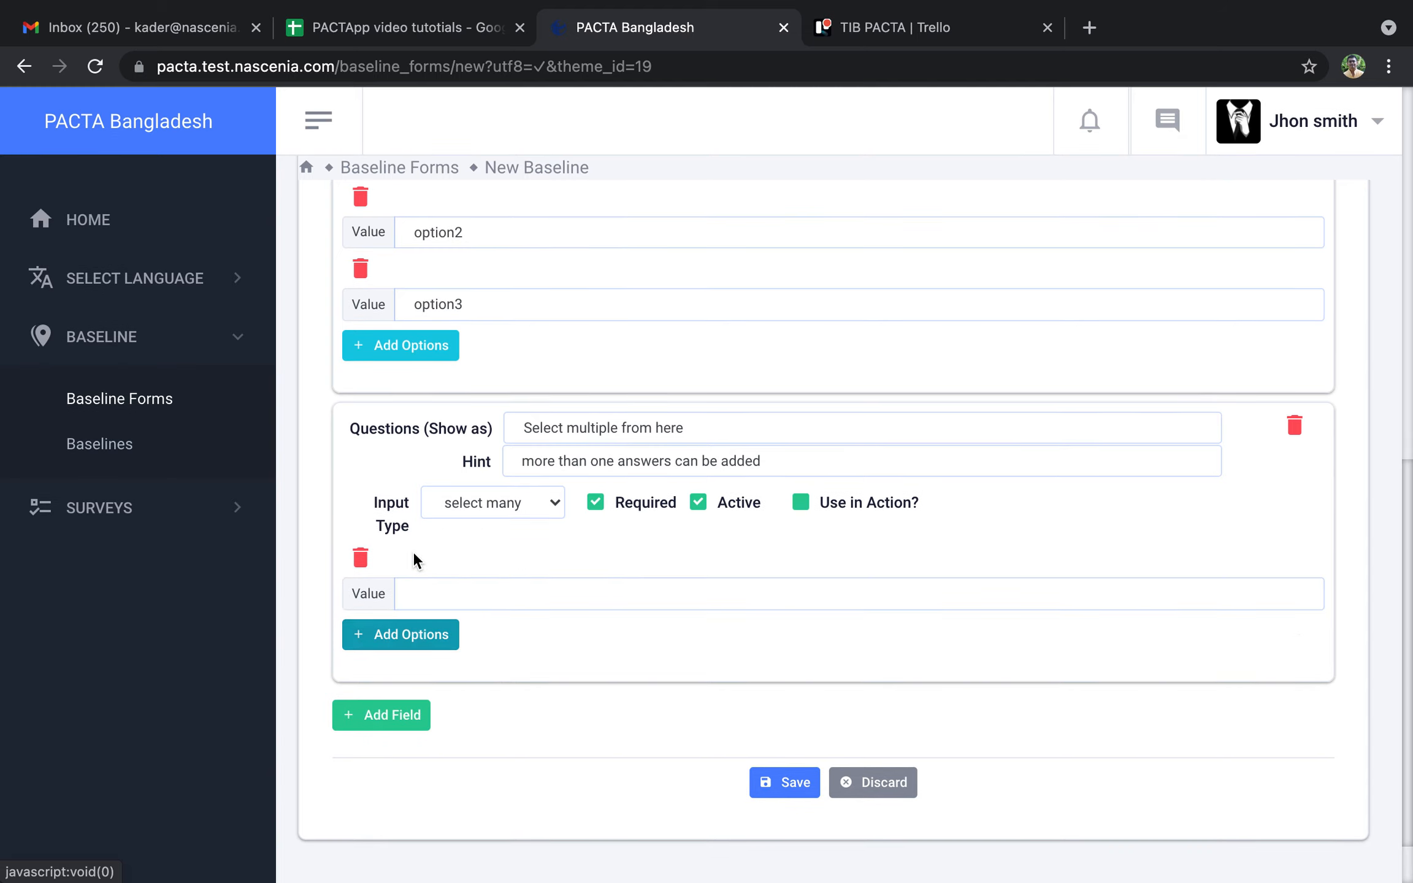
{"action": "left_click", "coordinate": [452, 590]}
{"action": "type", "text": "opt"}
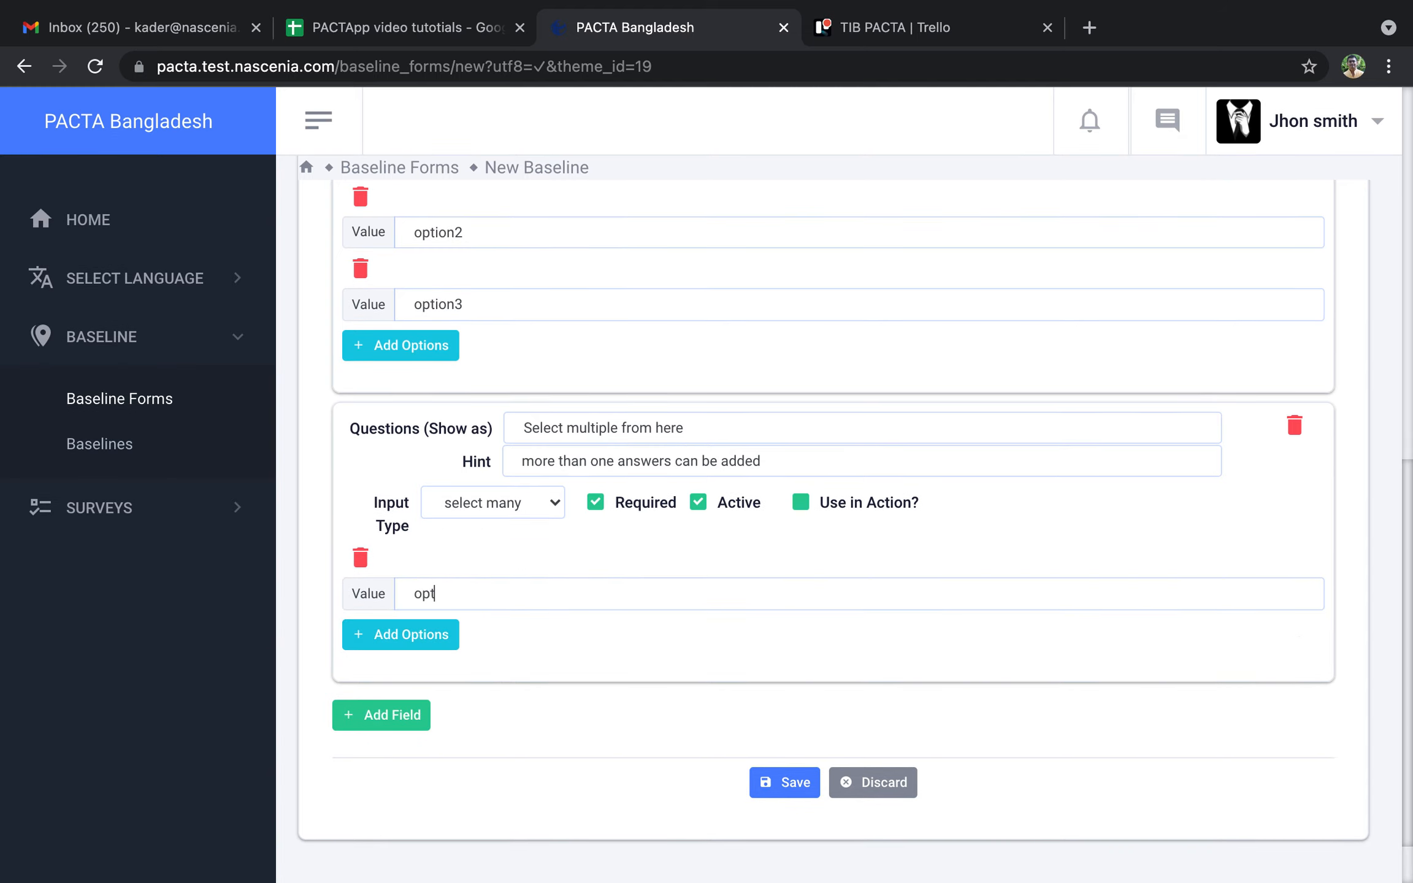
{"action": "type", "text": "1"}
{"action": "left_click", "coordinate": [417, 638]}
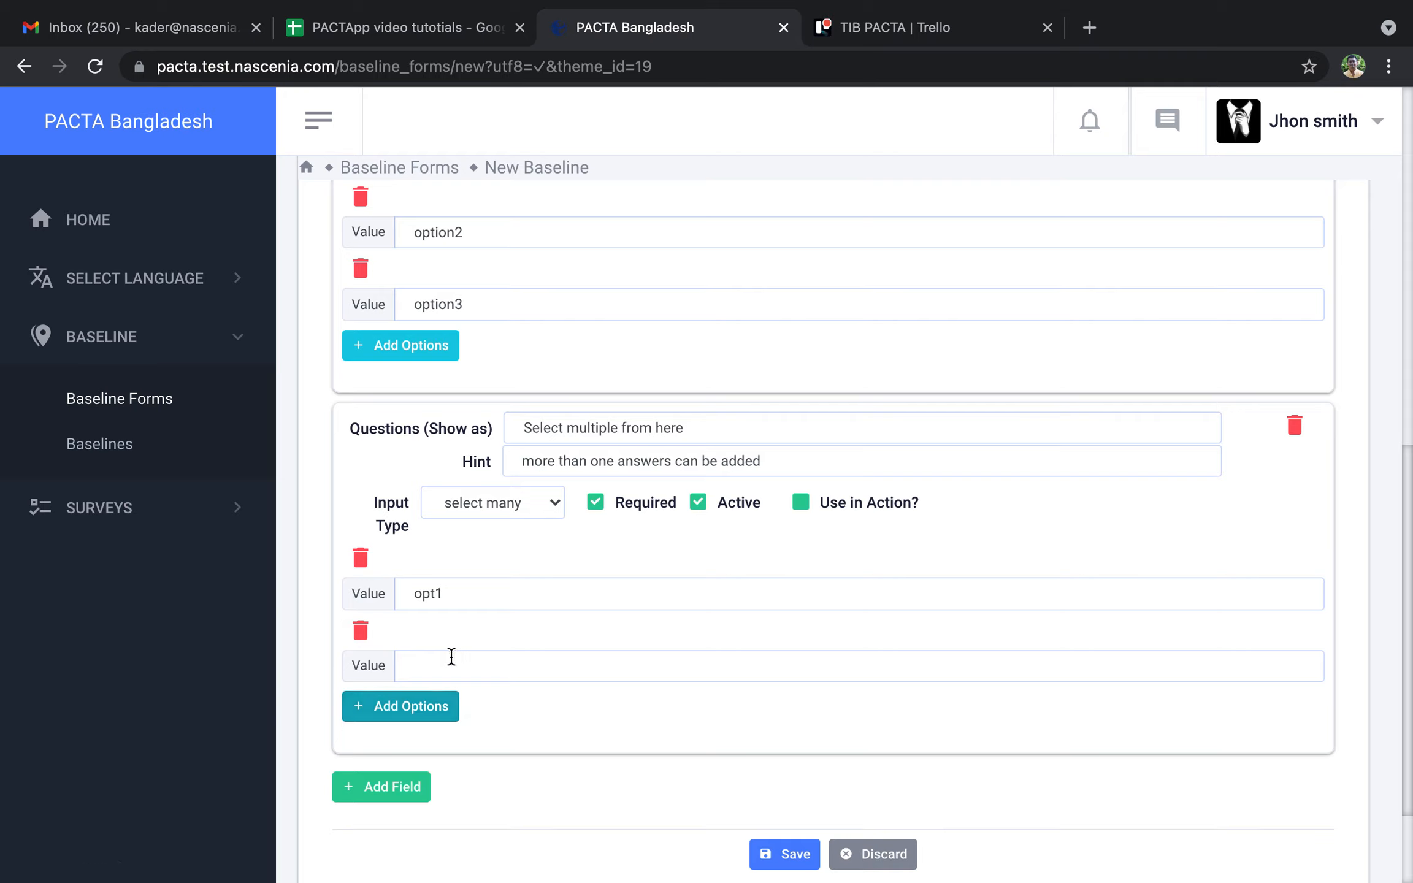
{"action": "type", "text": "opt2"}
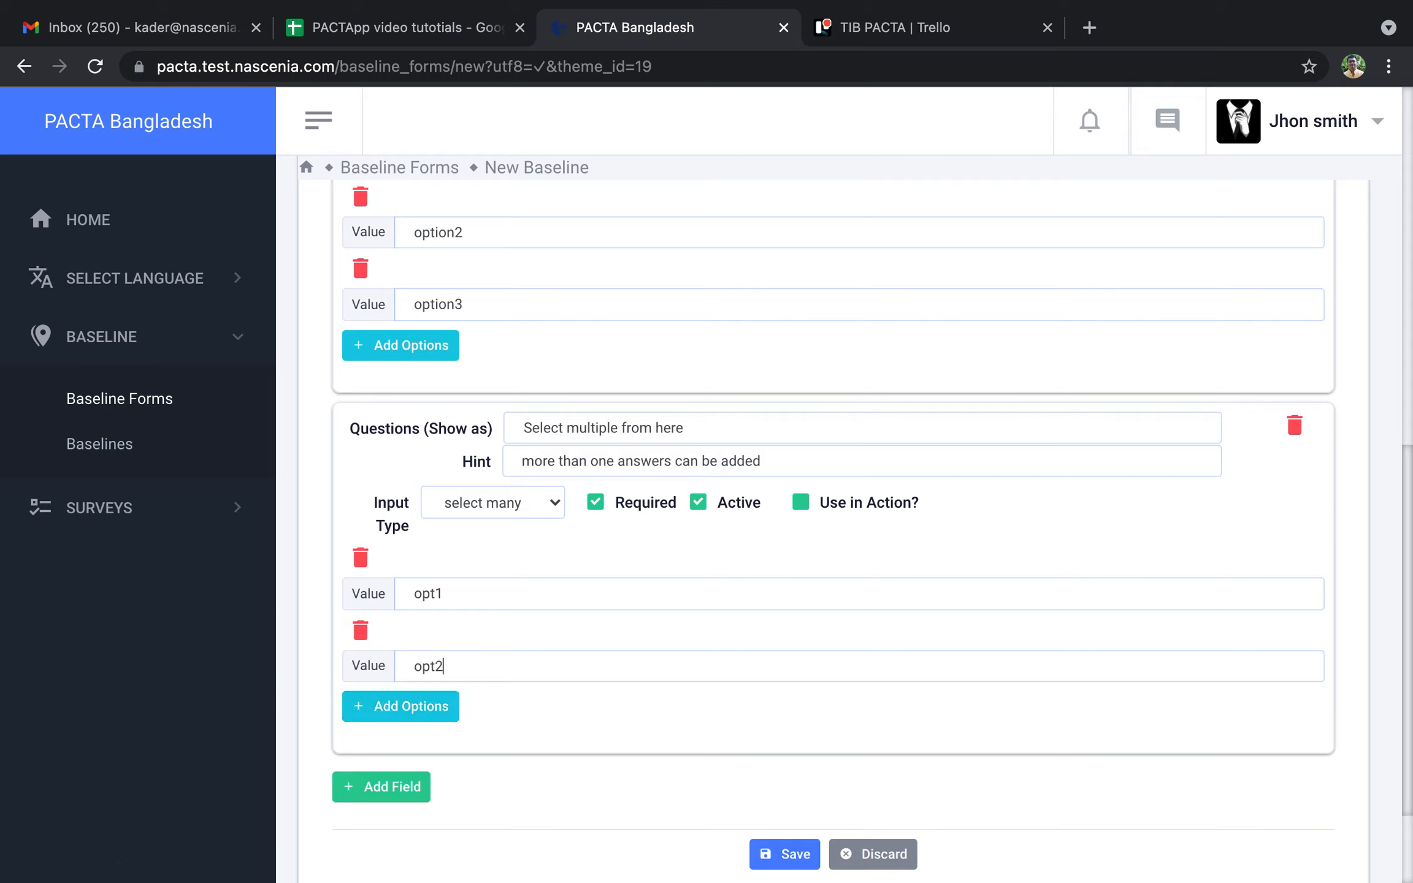
{"action": "left_click", "coordinate": [401, 706]}
{"action": "type", "text": "opt3"}
Step: Add two more answer options, "opt4" and "opt5", to the "Select multiple from here" question
{"action": "left_click", "coordinate": [382, 782]}
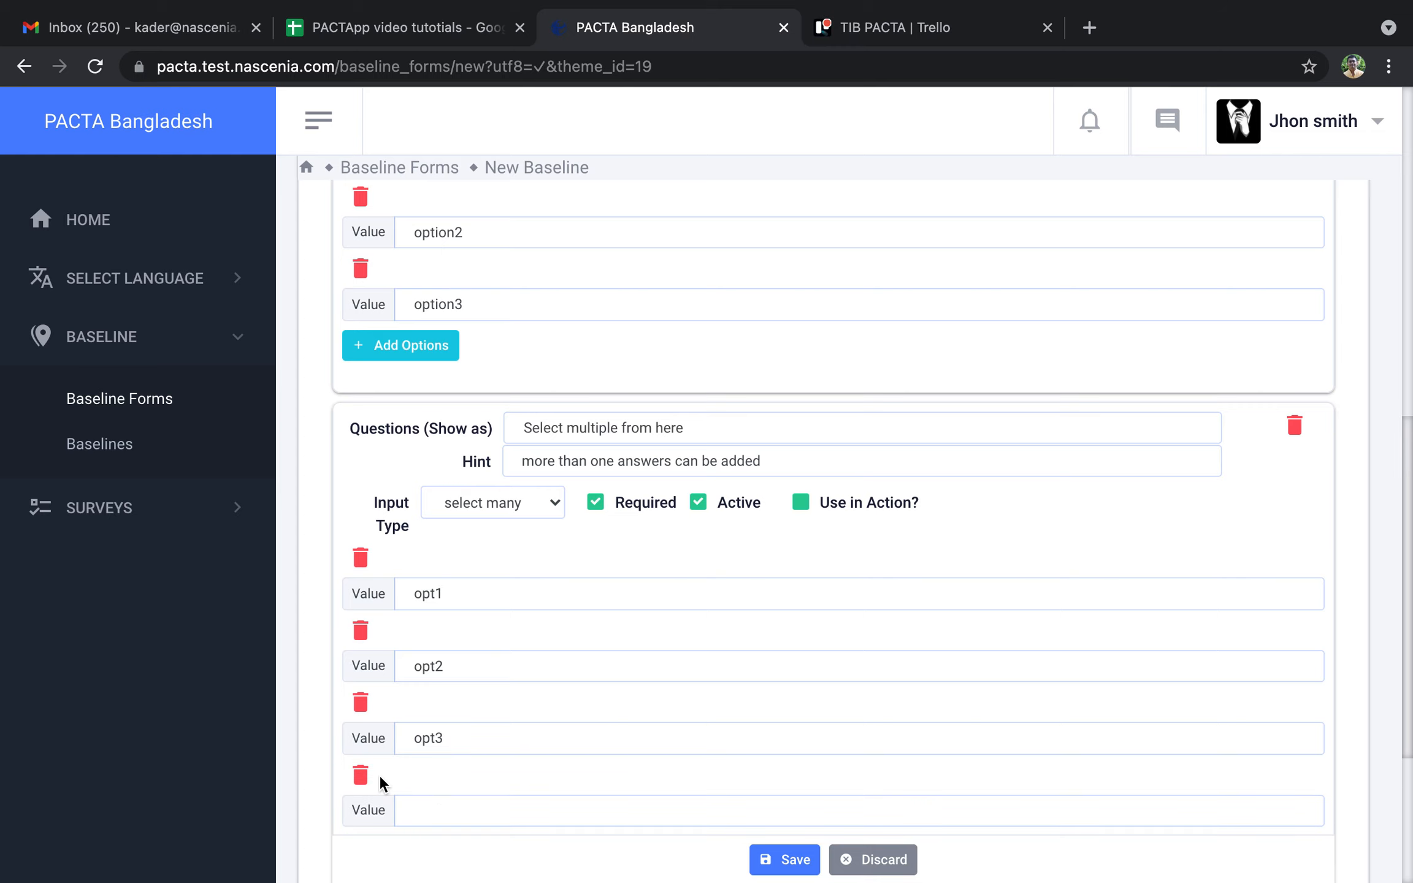
{"action": "scroll", "coordinate": [379, 776], "scroll_direction": "down", "scroll_amount": 3}
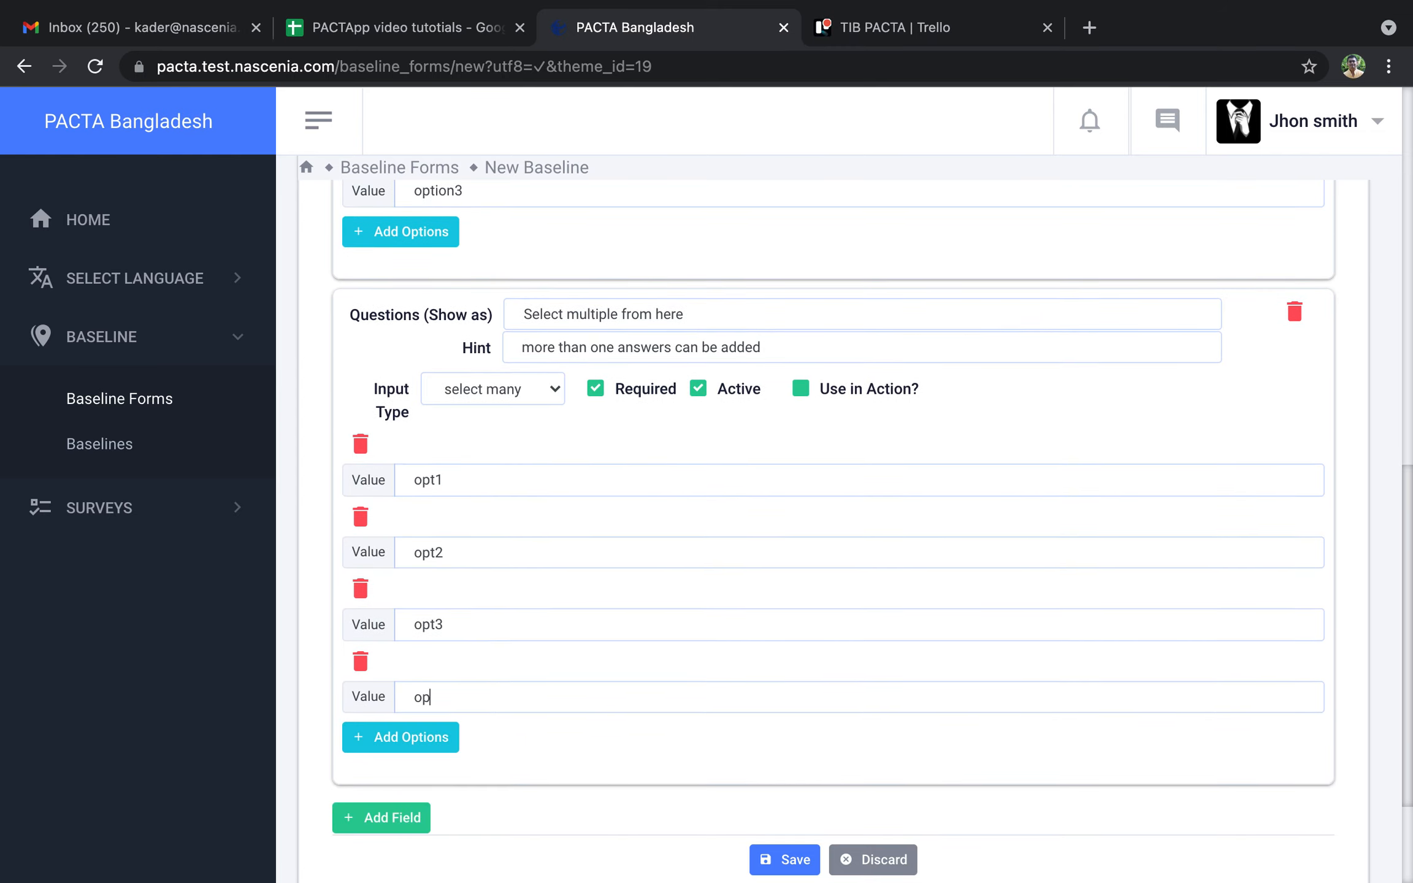
{"action": "left_click", "coordinate": [412, 739]}
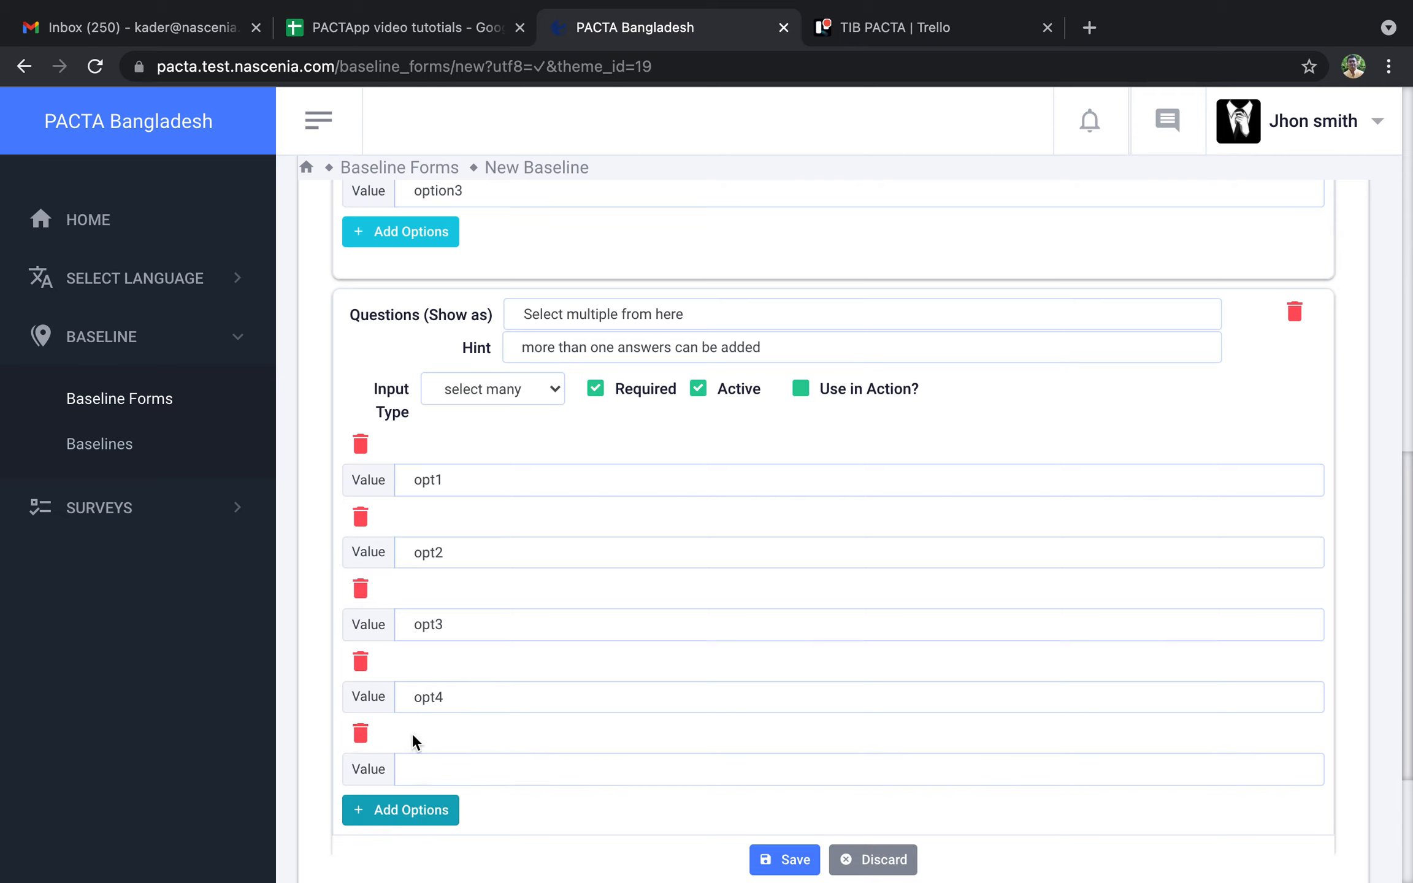
{"action": "left_click", "coordinate": [421, 758]}
{"action": "type", "text": "opt5"}
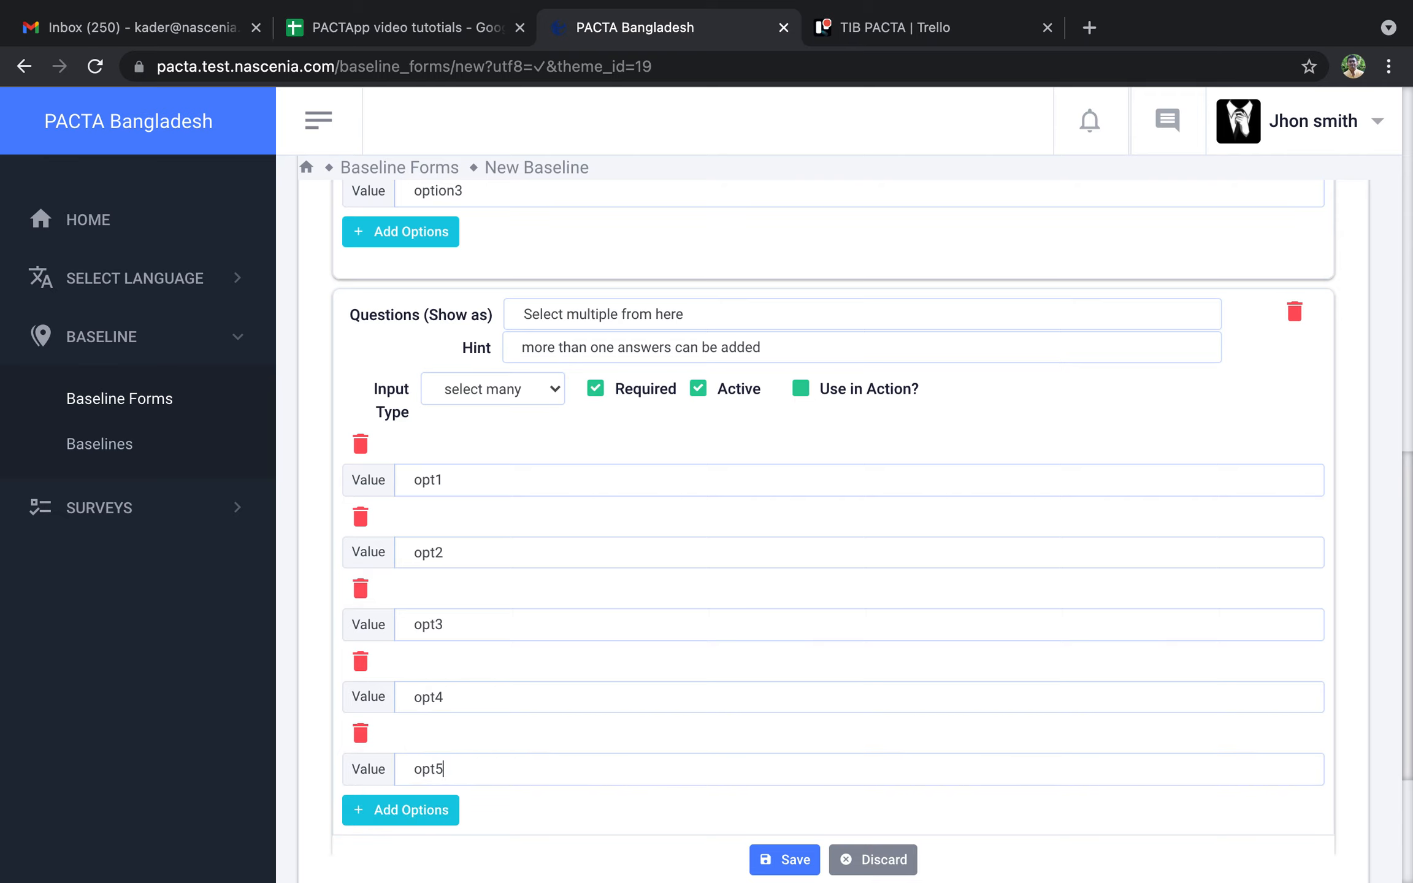
Step: Add a fifth field with the question "How many members" and input type number
{"action": "scroll", "coordinate": [834, 528], "scroll_direction": "down", "scroll_amount": 3}
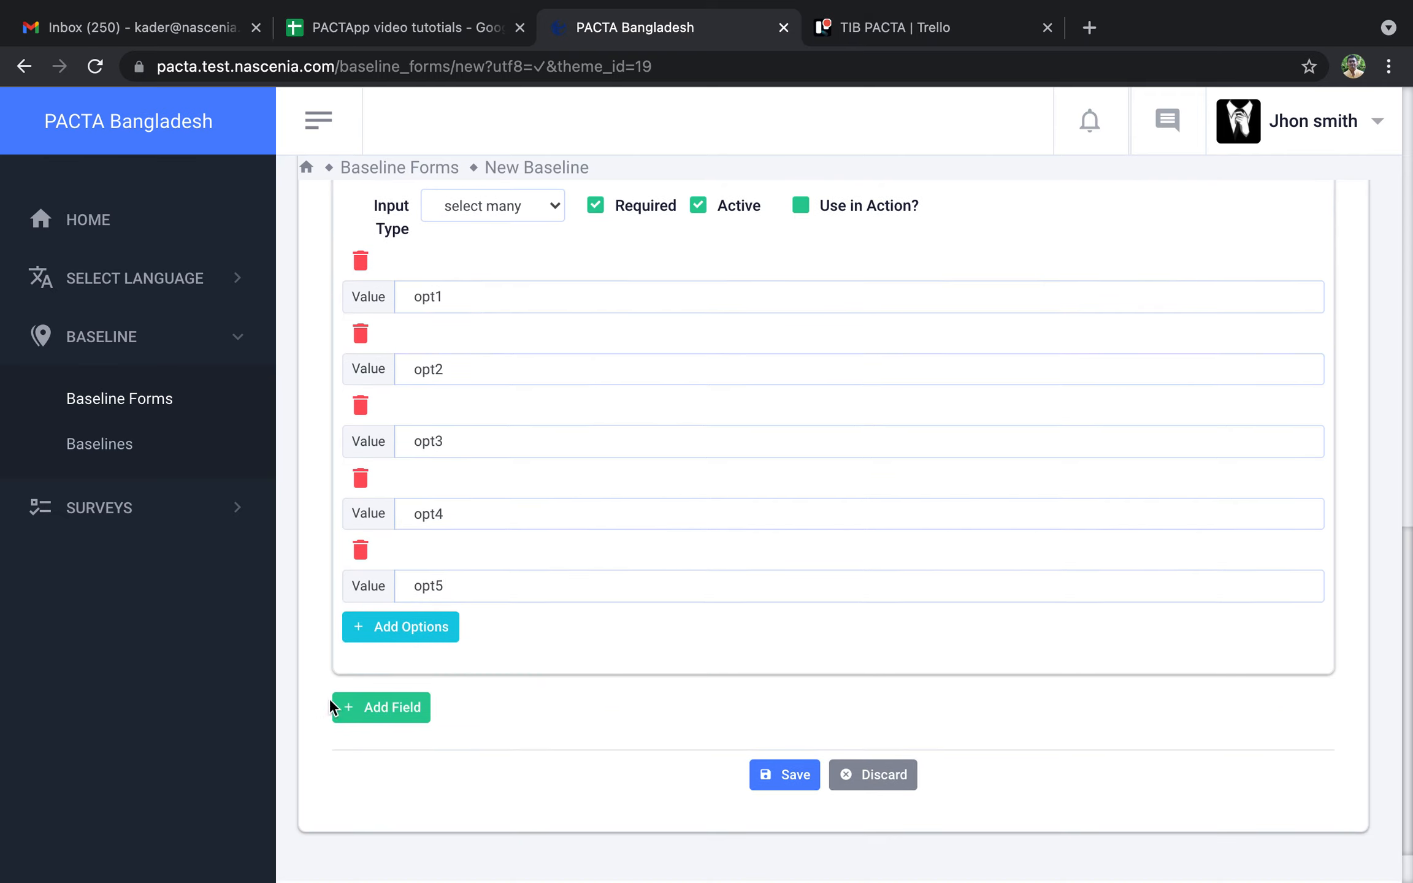
{"action": "left_click", "coordinate": [388, 711]}
{"action": "scroll", "coordinate": [388, 711], "scroll_direction": "down", "scroll_amount": 2}
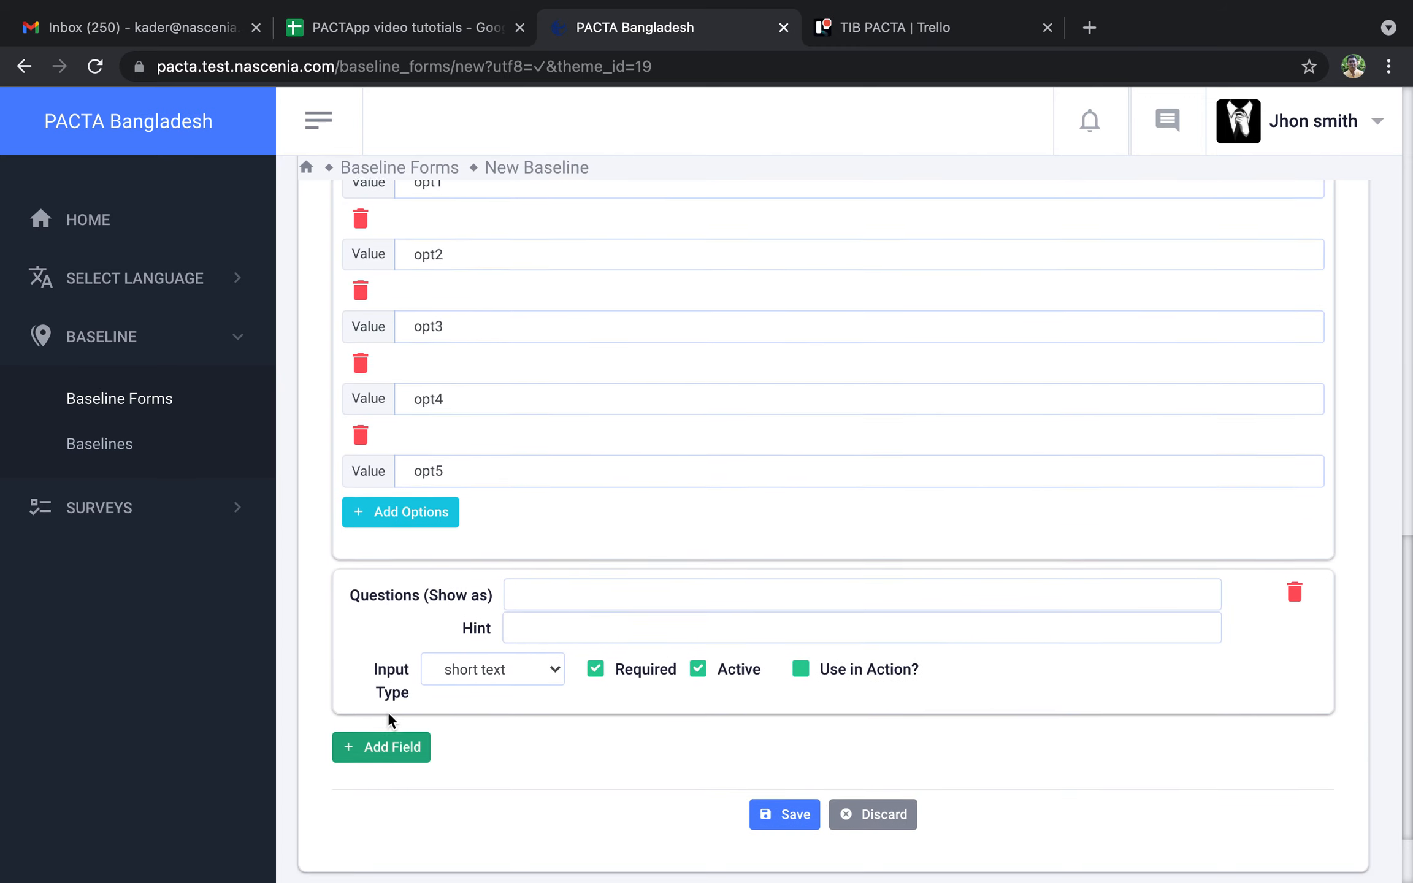
{"action": "left_click", "coordinate": [476, 668]}
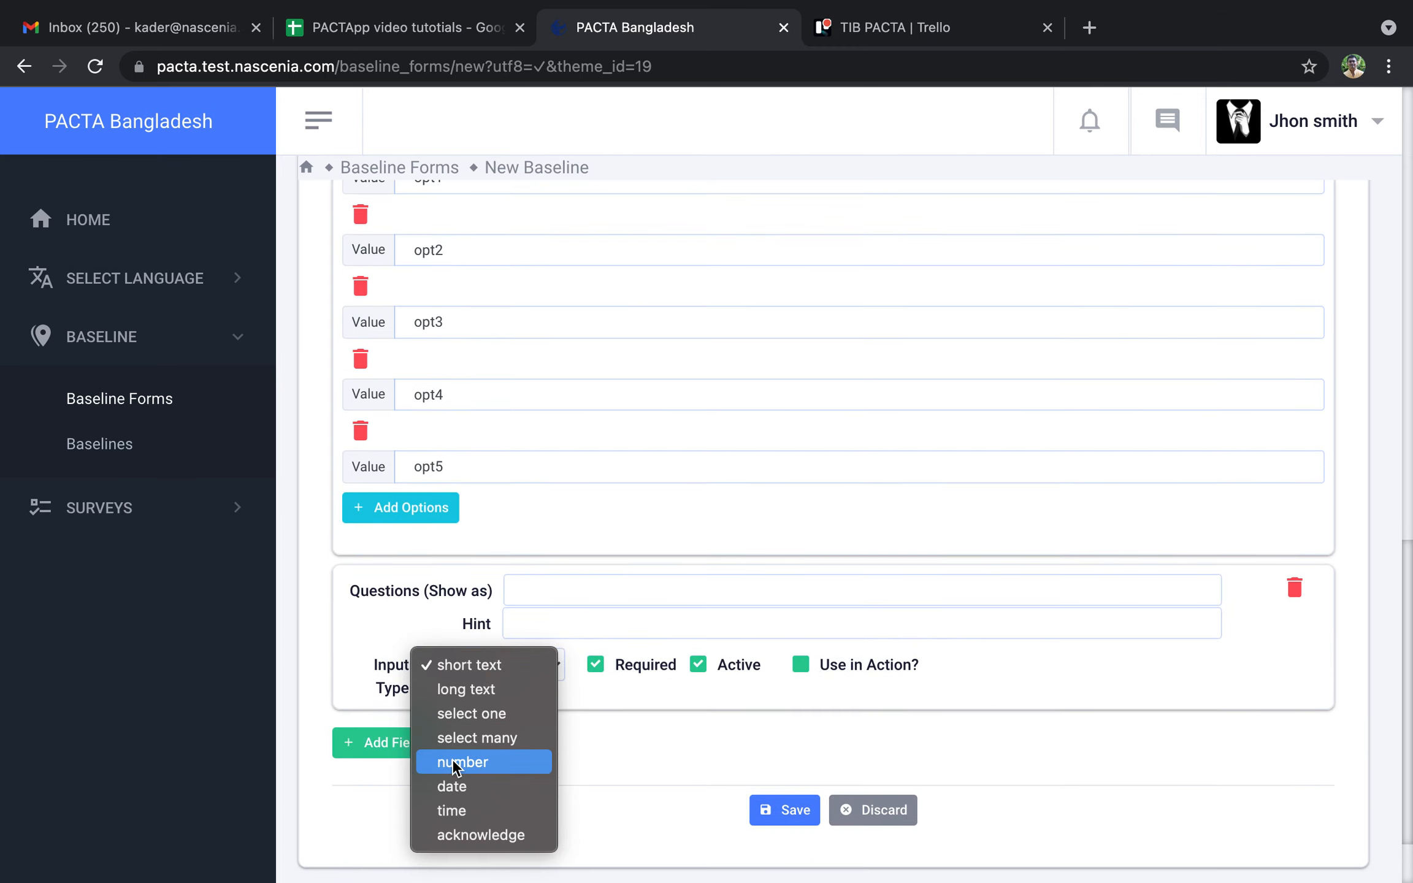
{"action": "left_click", "coordinate": [537, 586]}
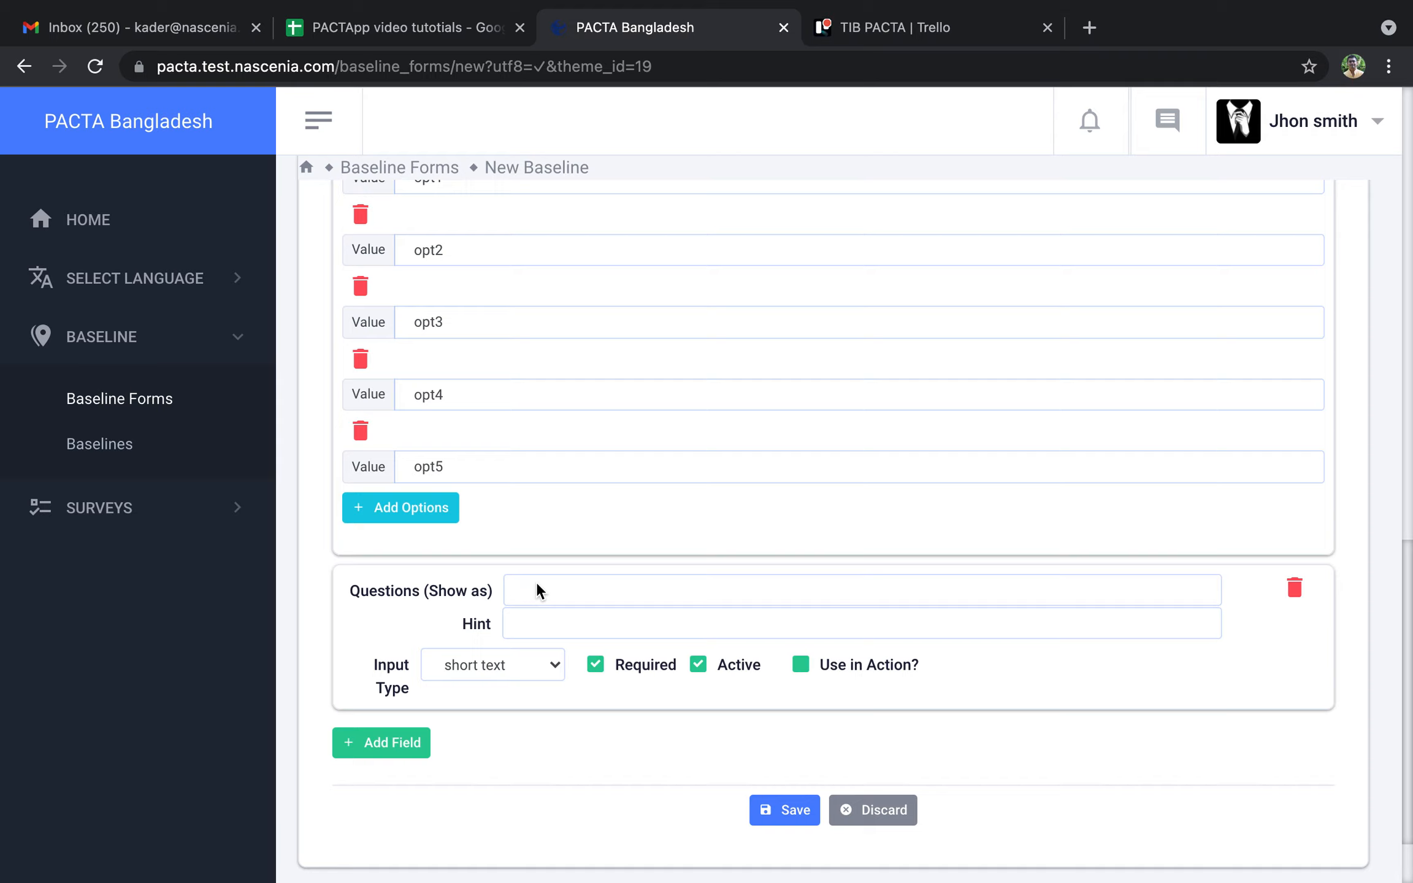
{"action": "type", "text": "How many members"}
{"action": "left_click", "coordinate": [518, 660]}
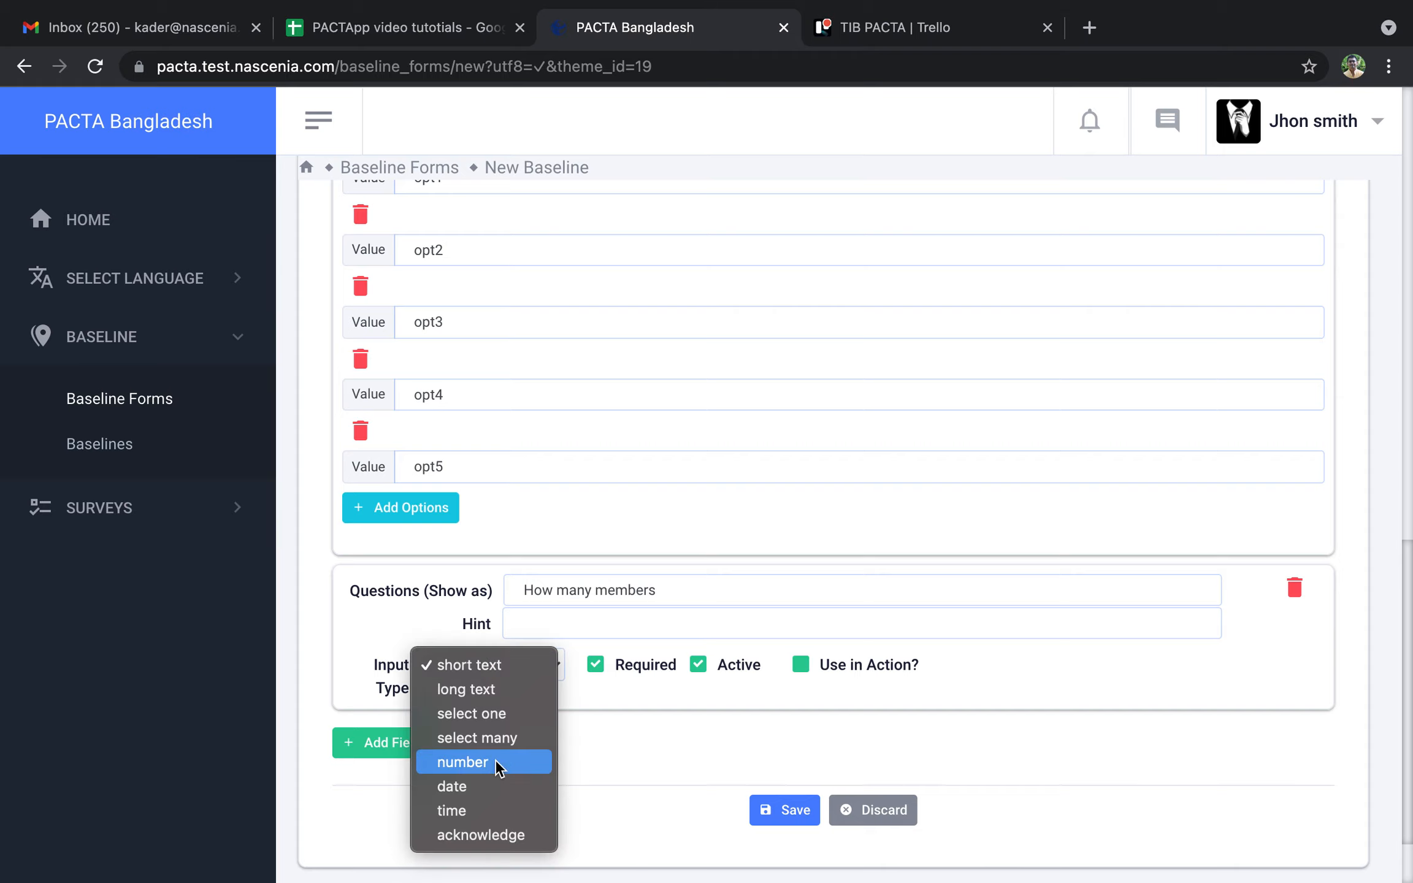
{"action": "left_click", "coordinate": [491, 769]}
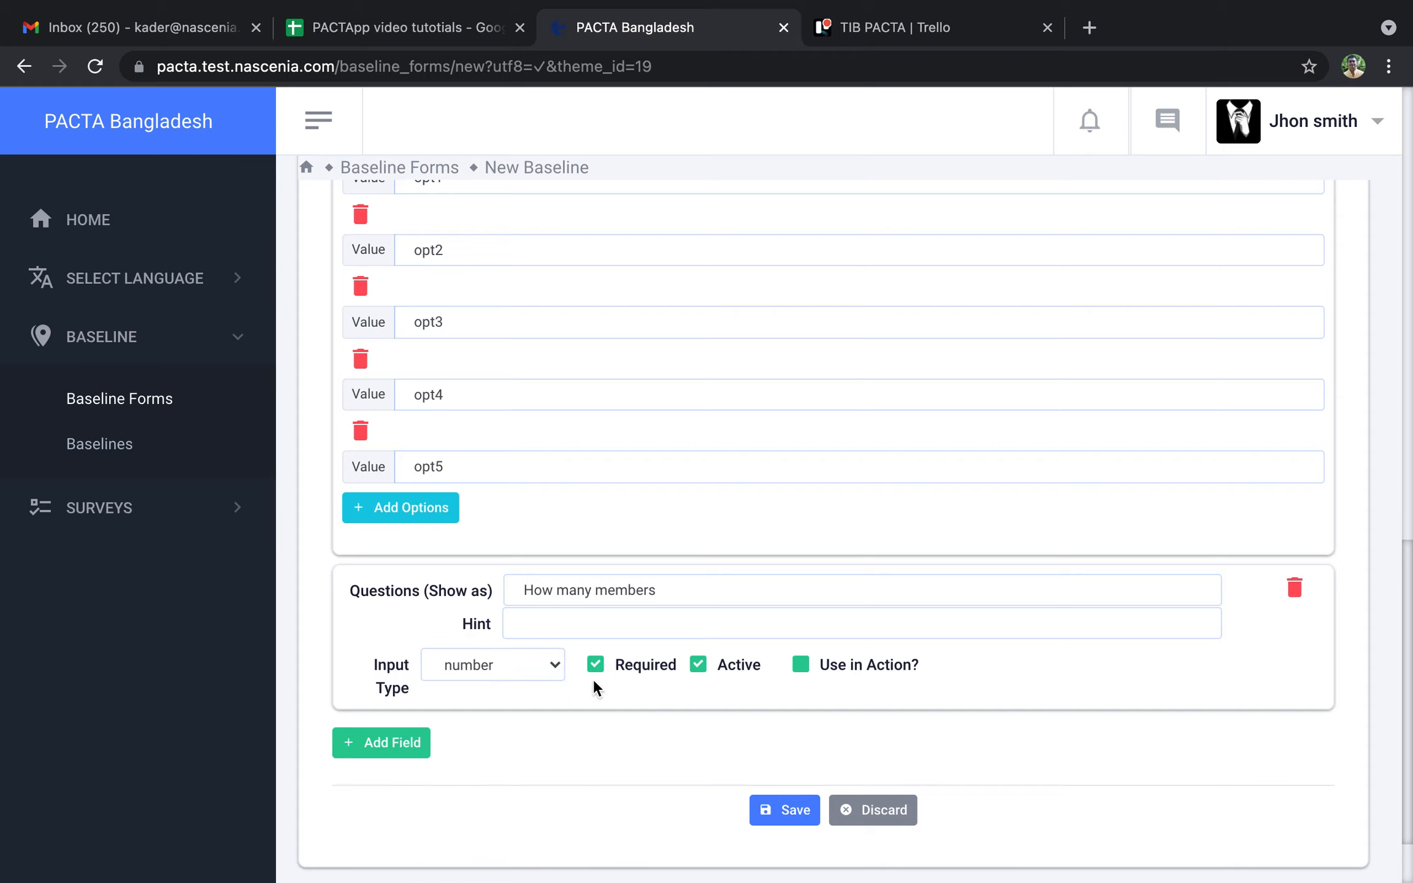
Step: Add a sixth field with the question "Published date" and input type date
{"action": "left_click", "coordinate": [412, 743]}
{"action": "scroll", "coordinate": [412, 743], "scroll_direction": "down", "scroll_amount": 3}
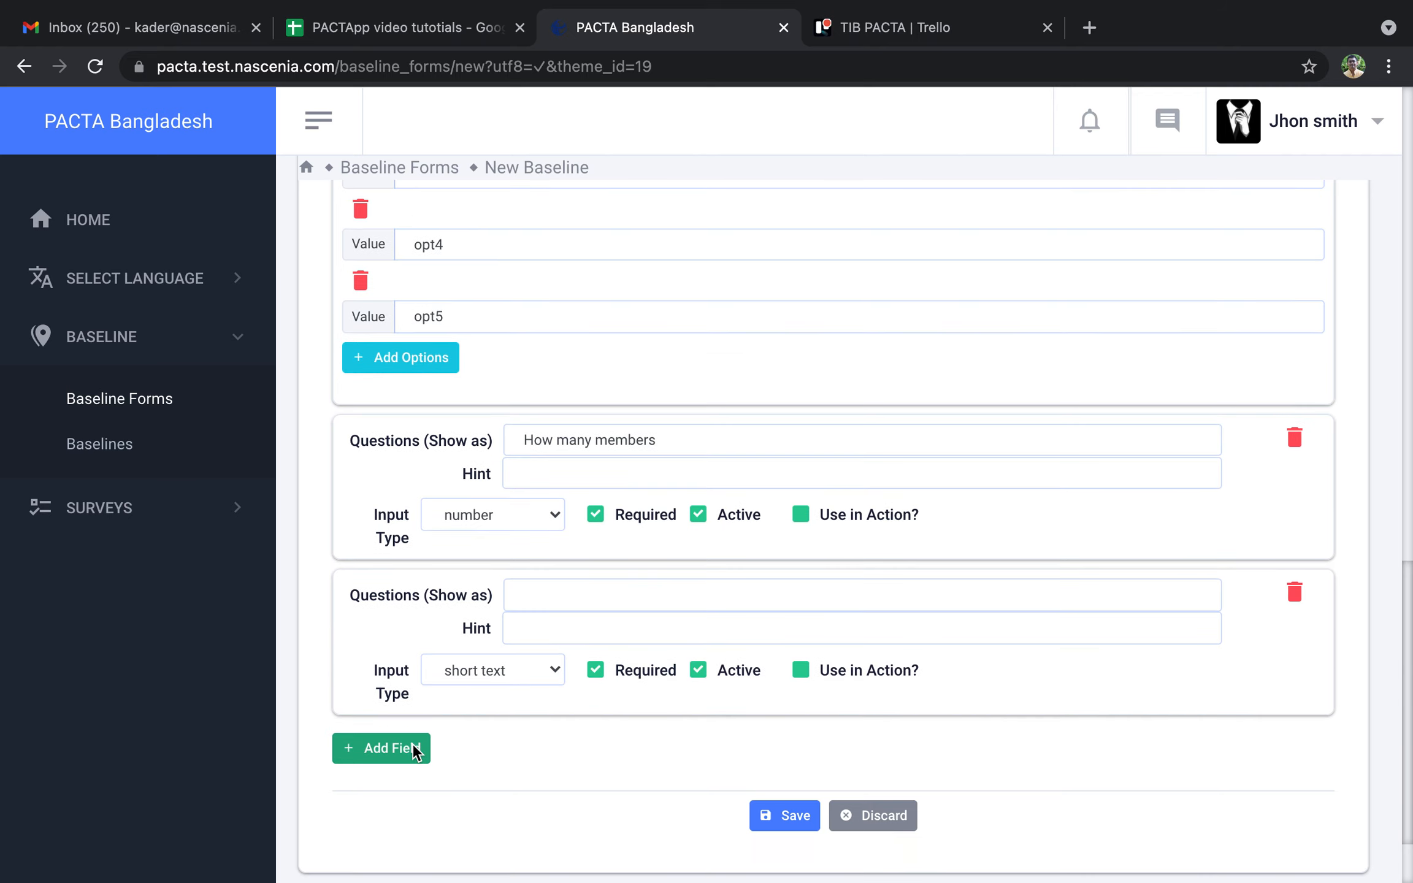
{"action": "left_click", "coordinate": [467, 685]}
{"action": "left_click", "coordinate": [593, 592]}
{"action": "left_click", "coordinate": [594, 593]}
{"action": "type", "text": "Published date"}
{"action": "left_click", "coordinate": [487, 680]}
{"action": "left_click", "coordinate": [492, 790]}
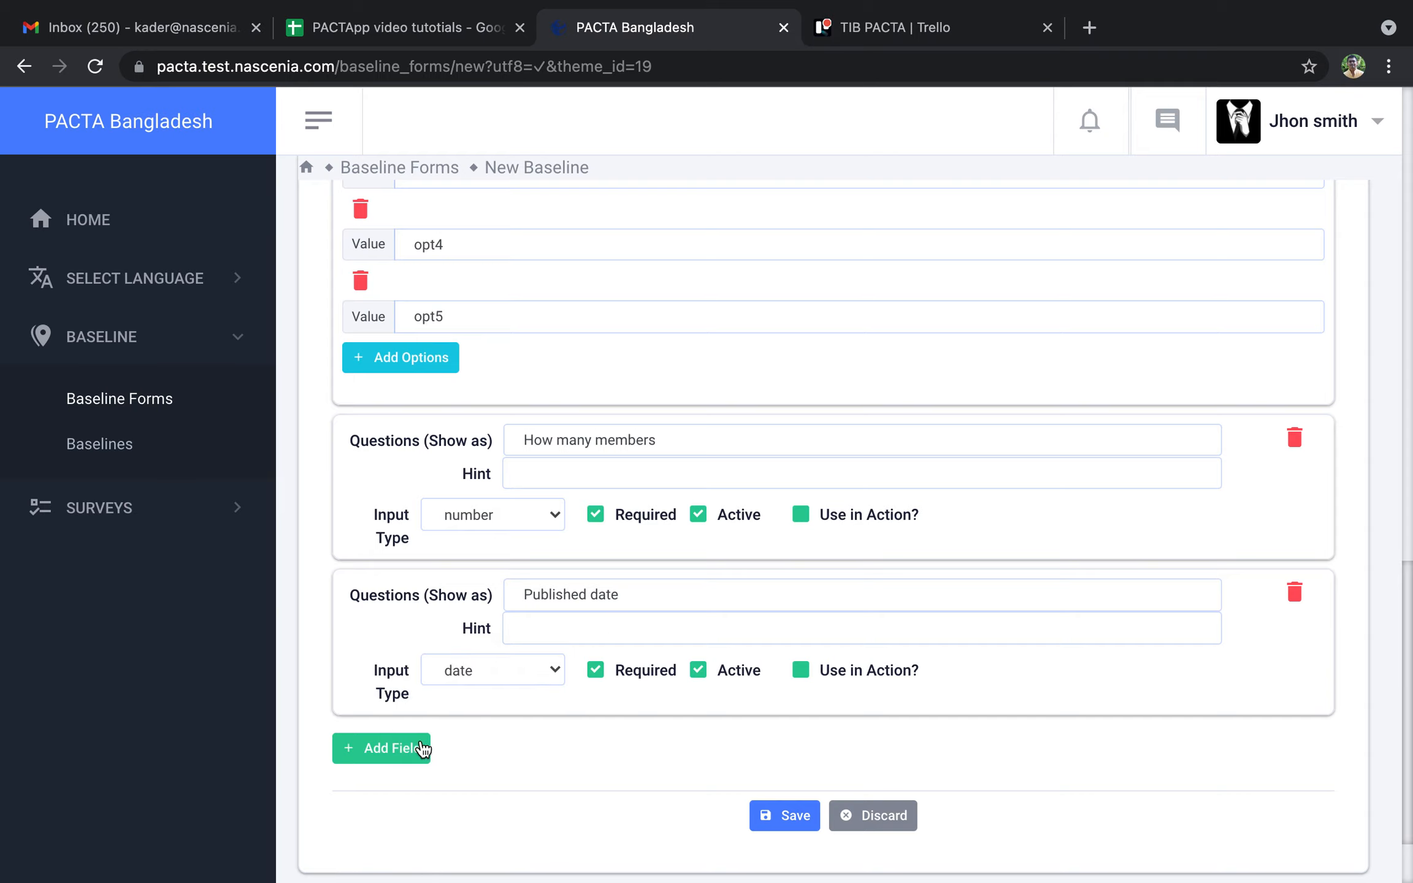
Step: Add a seventh field with the question "Closing time" and input type time
{"action": "left_click", "coordinate": [399, 749]}
{"action": "scroll", "coordinate": [400, 751], "scroll_direction": "down", "scroll_amount": 1}
{"action": "scroll", "coordinate": [400, 751], "scroll_direction": "down", "scroll_amount": 3}
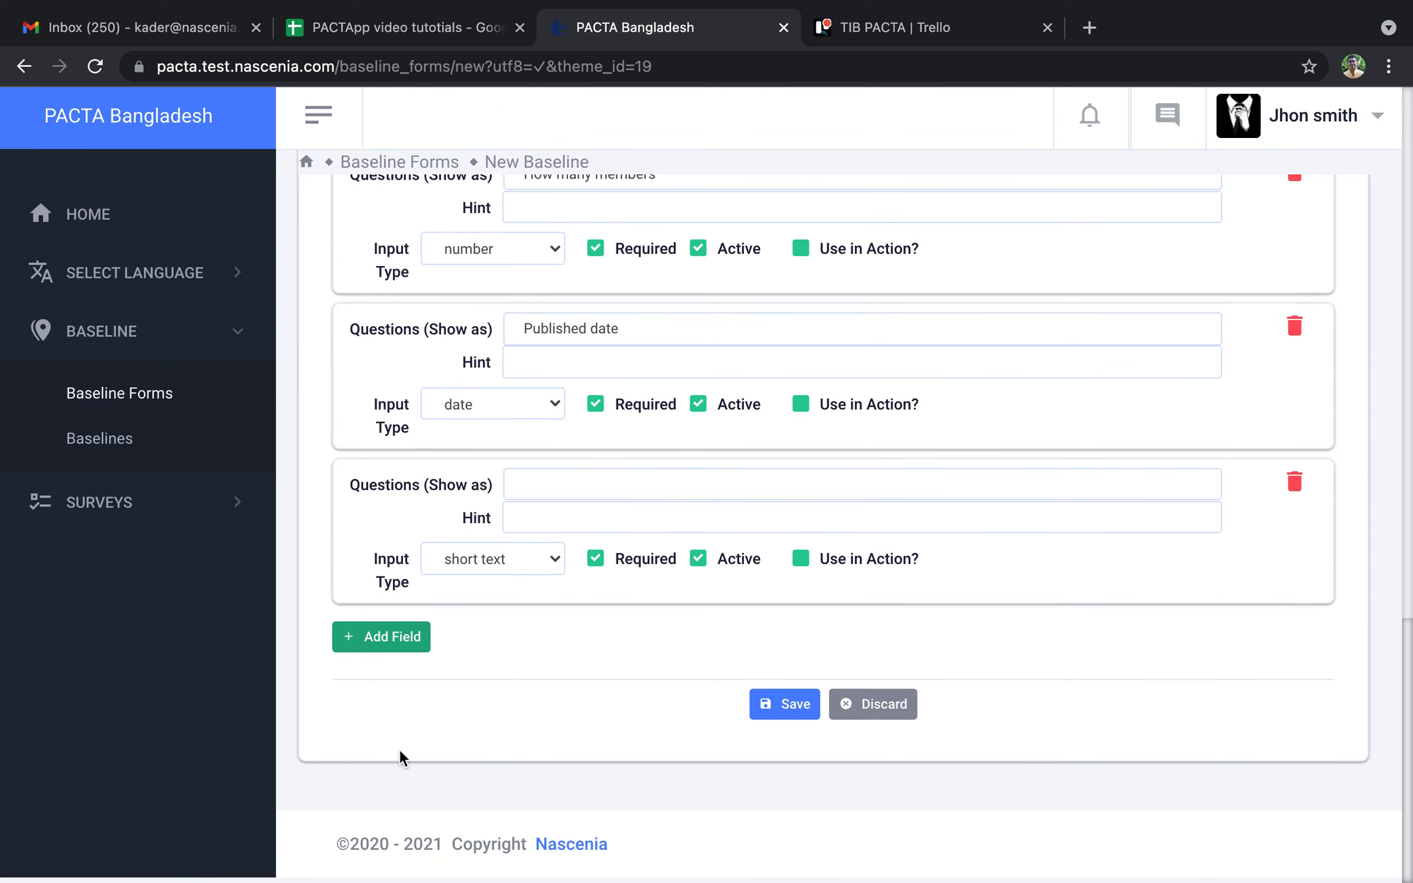
{"action": "left_click", "coordinate": [618, 498]}
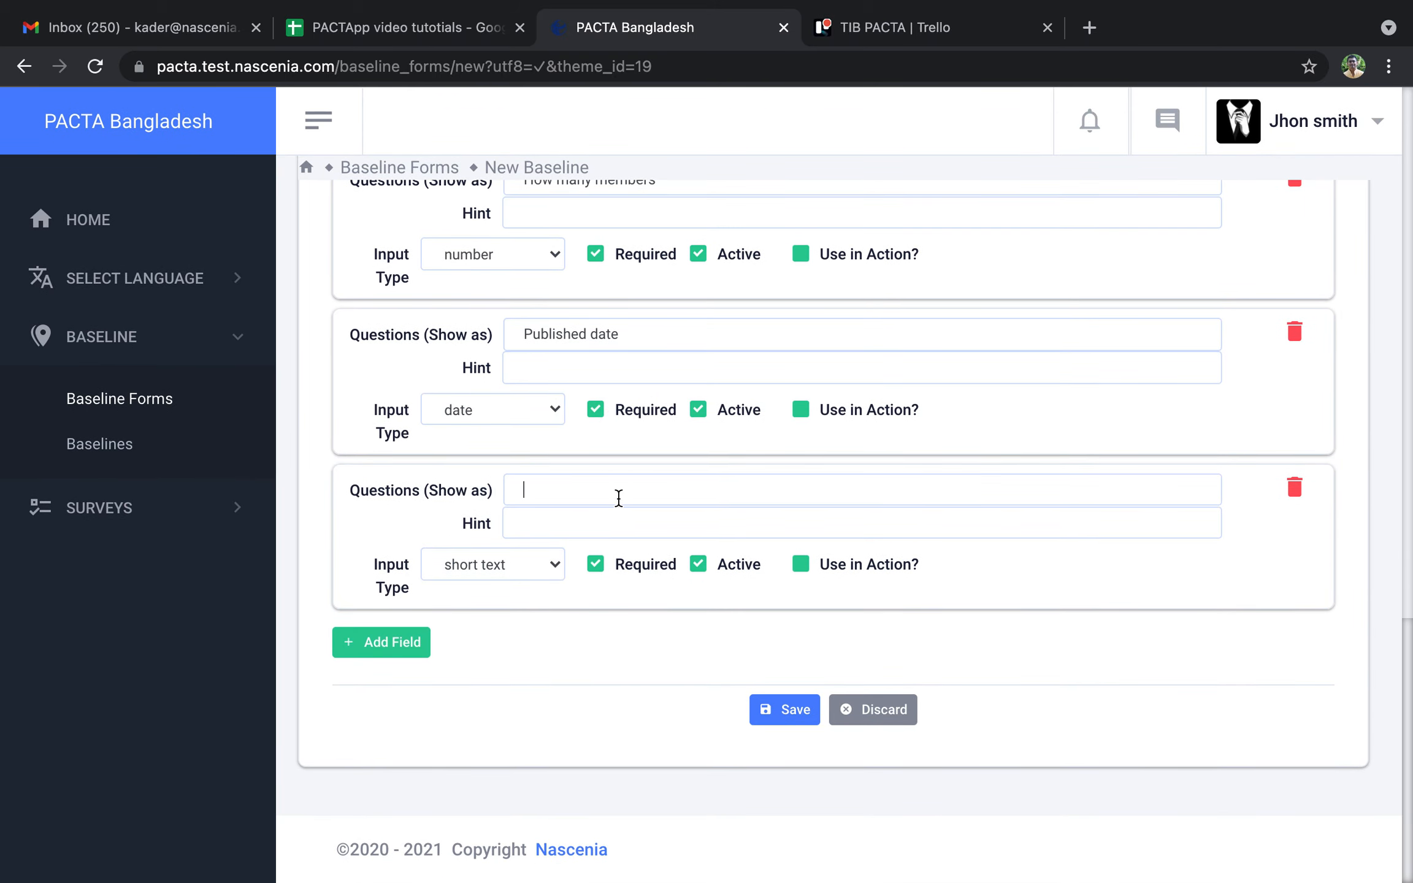
{"action": "type", "text": "Closing time"}
{"action": "left_click", "coordinate": [495, 548]}
{"action": "left_click", "coordinate": [485, 712]}
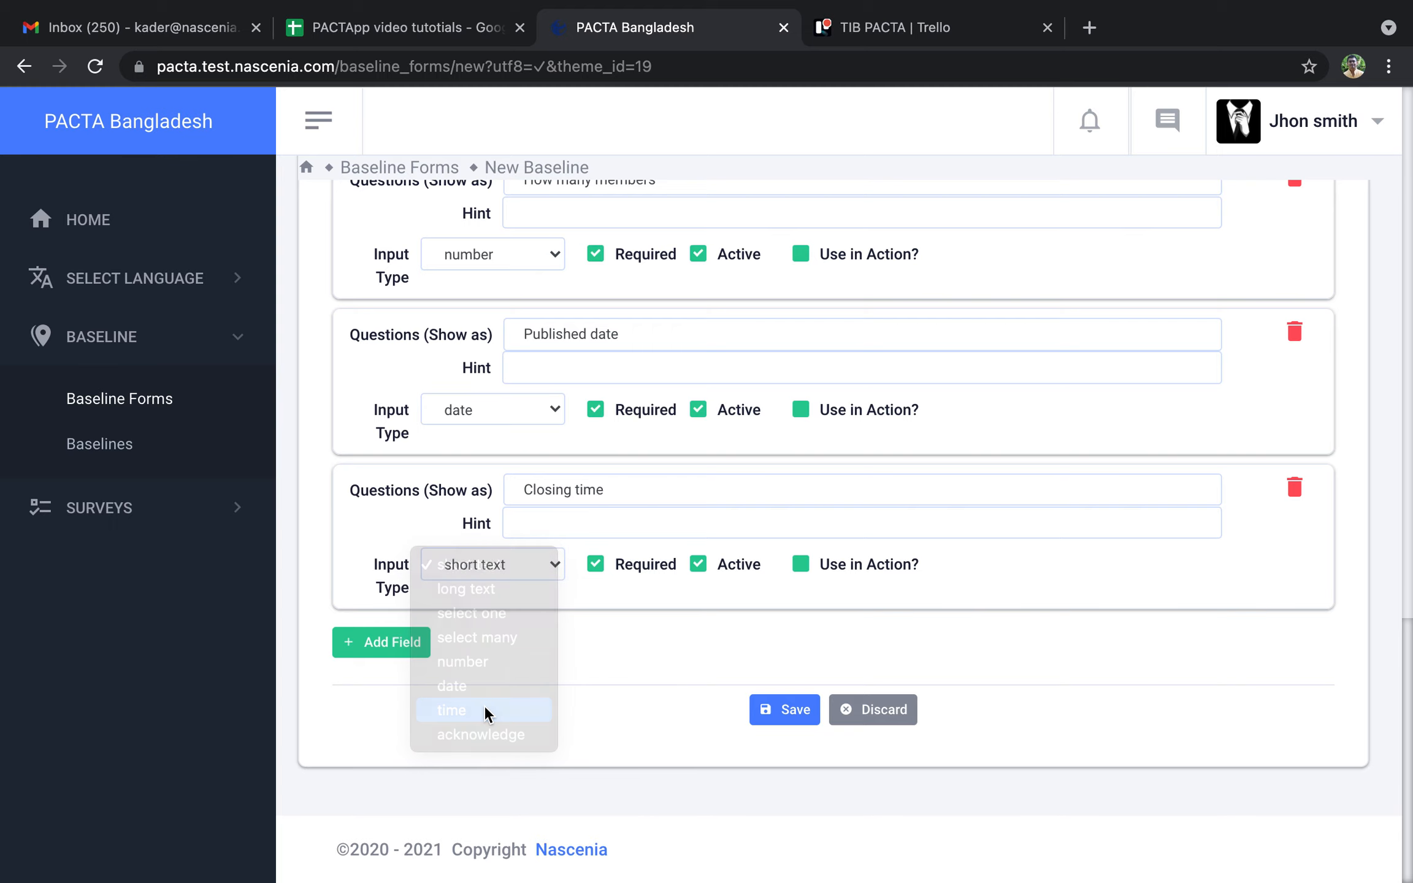
Step: Add an eighth field with the question "Do you agree" and input type acknowledge
{"action": "left_click", "coordinate": [390, 644]}
{"action": "scroll", "coordinate": [388, 642], "scroll_direction": "down", "scroll_amount": 3}
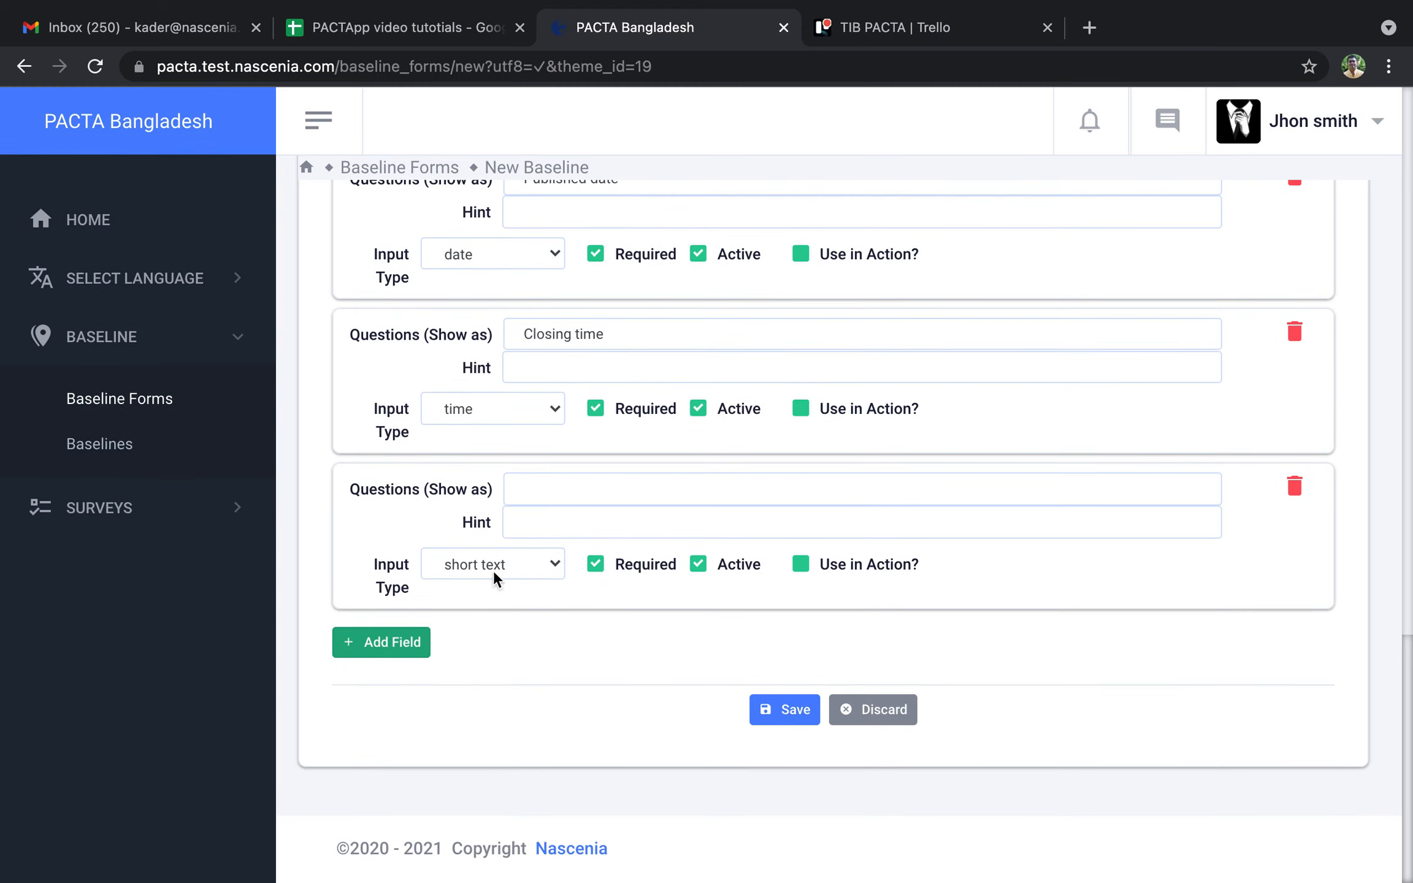
{"action": "left_click", "coordinate": [493, 565]}
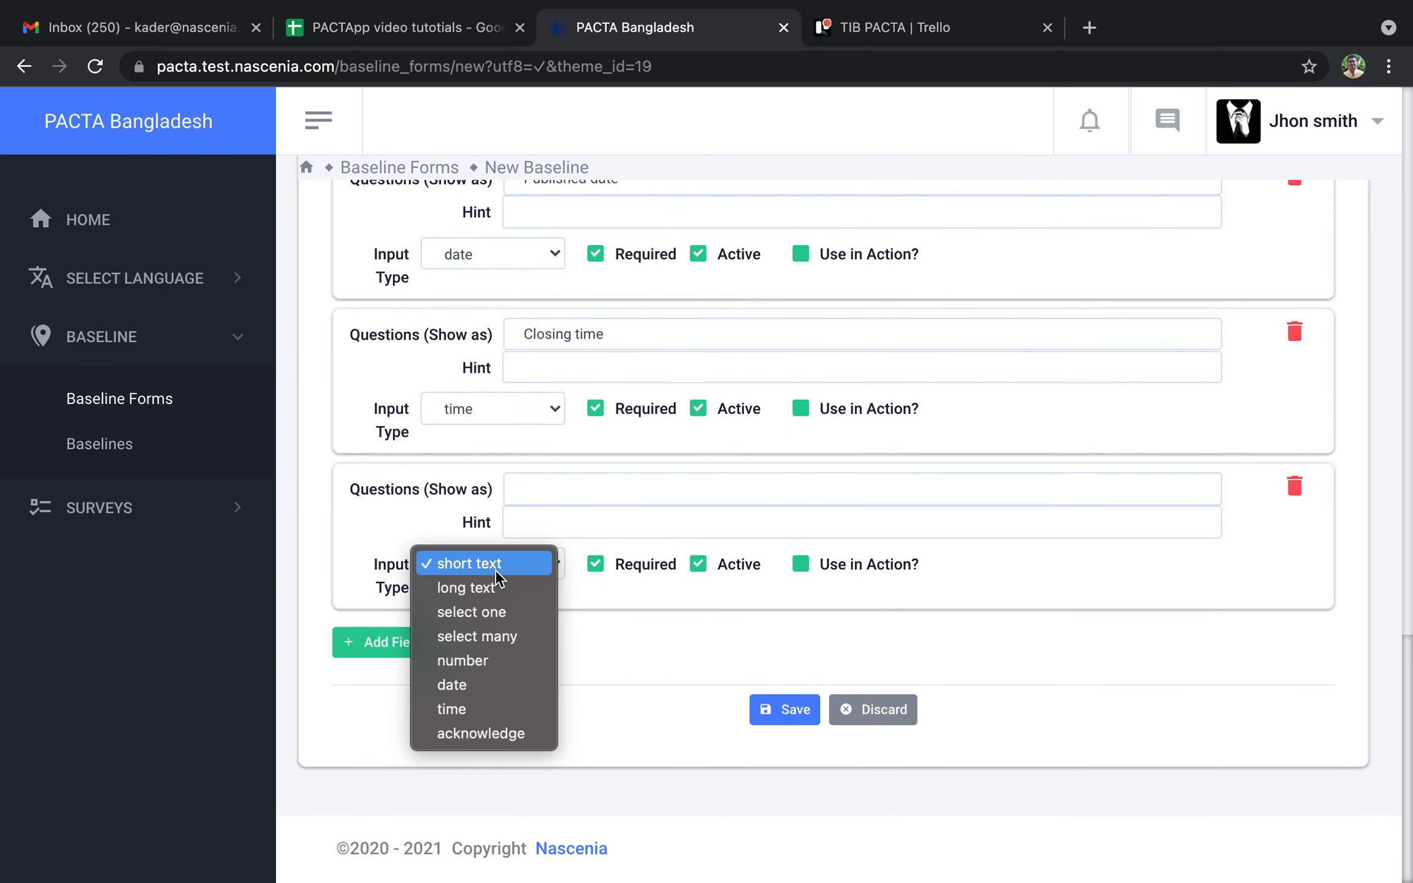
{"action": "left_click", "coordinate": [575, 497]}
{"action": "type", "text": "Do you agree"}
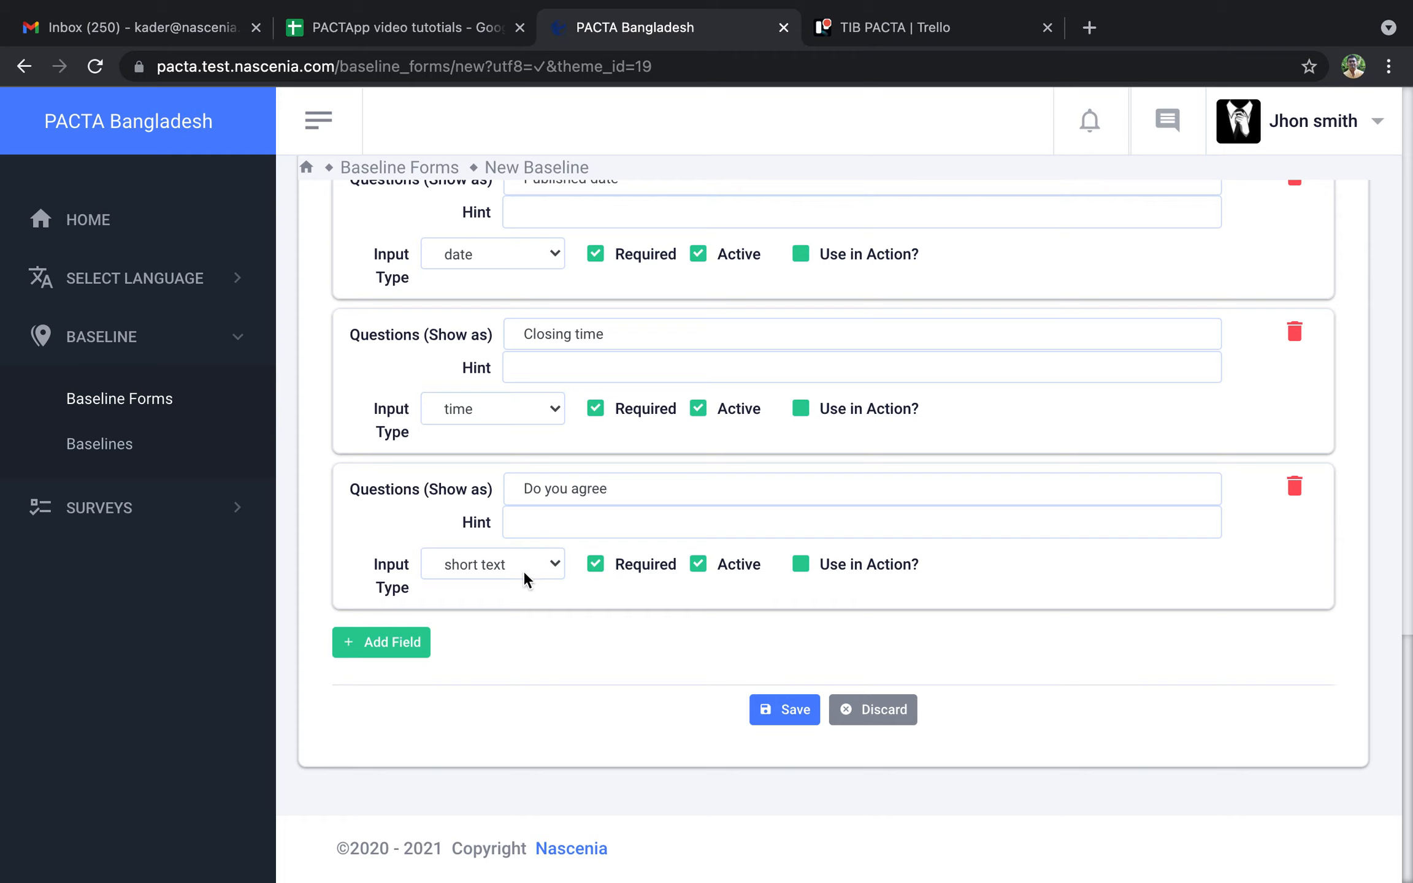
{"action": "left_click", "coordinate": [523, 571]}
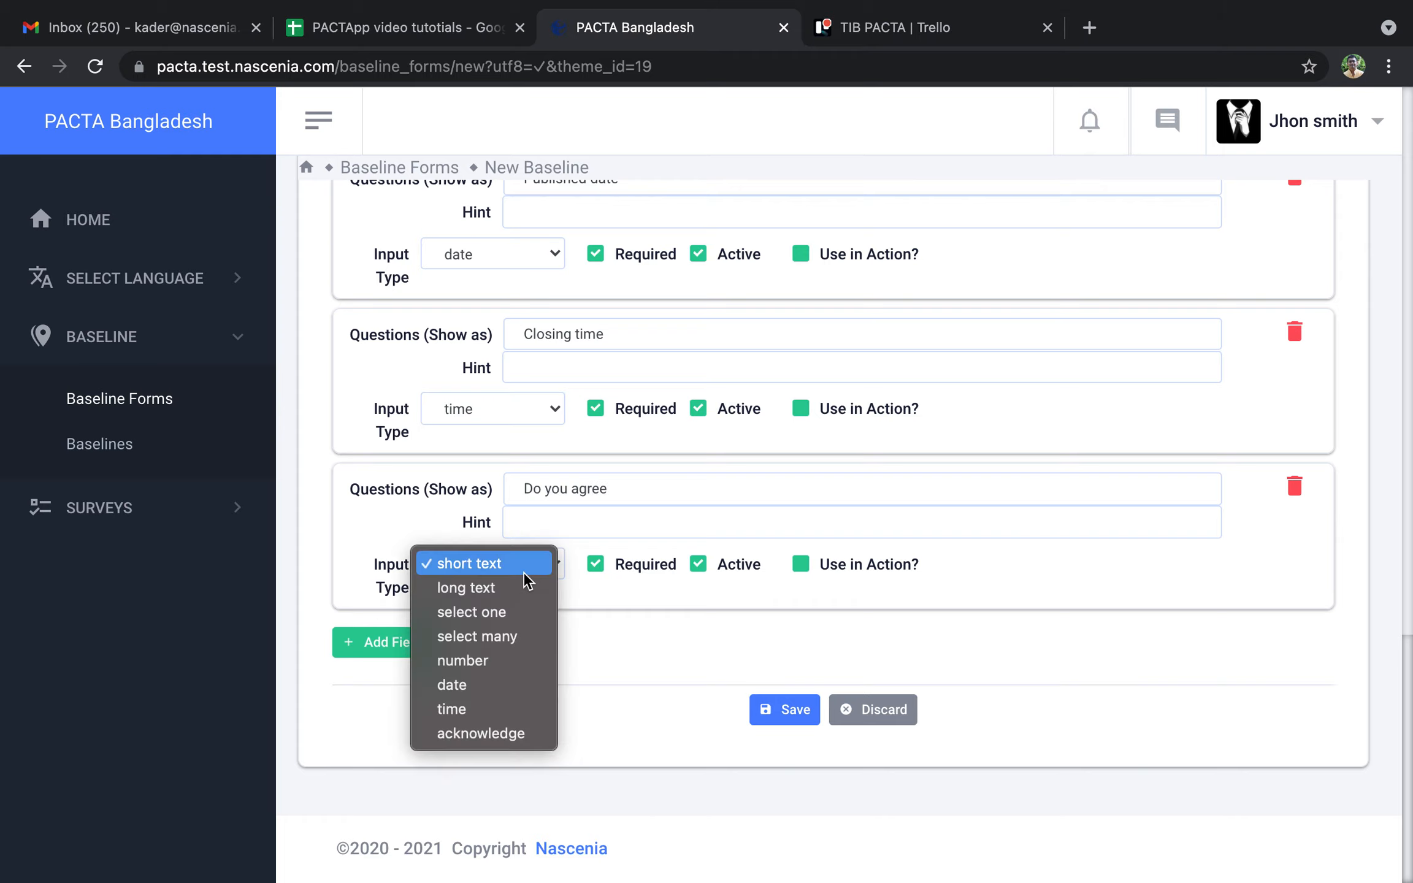
{"action": "left_click", "coordinate": [488, 736]}
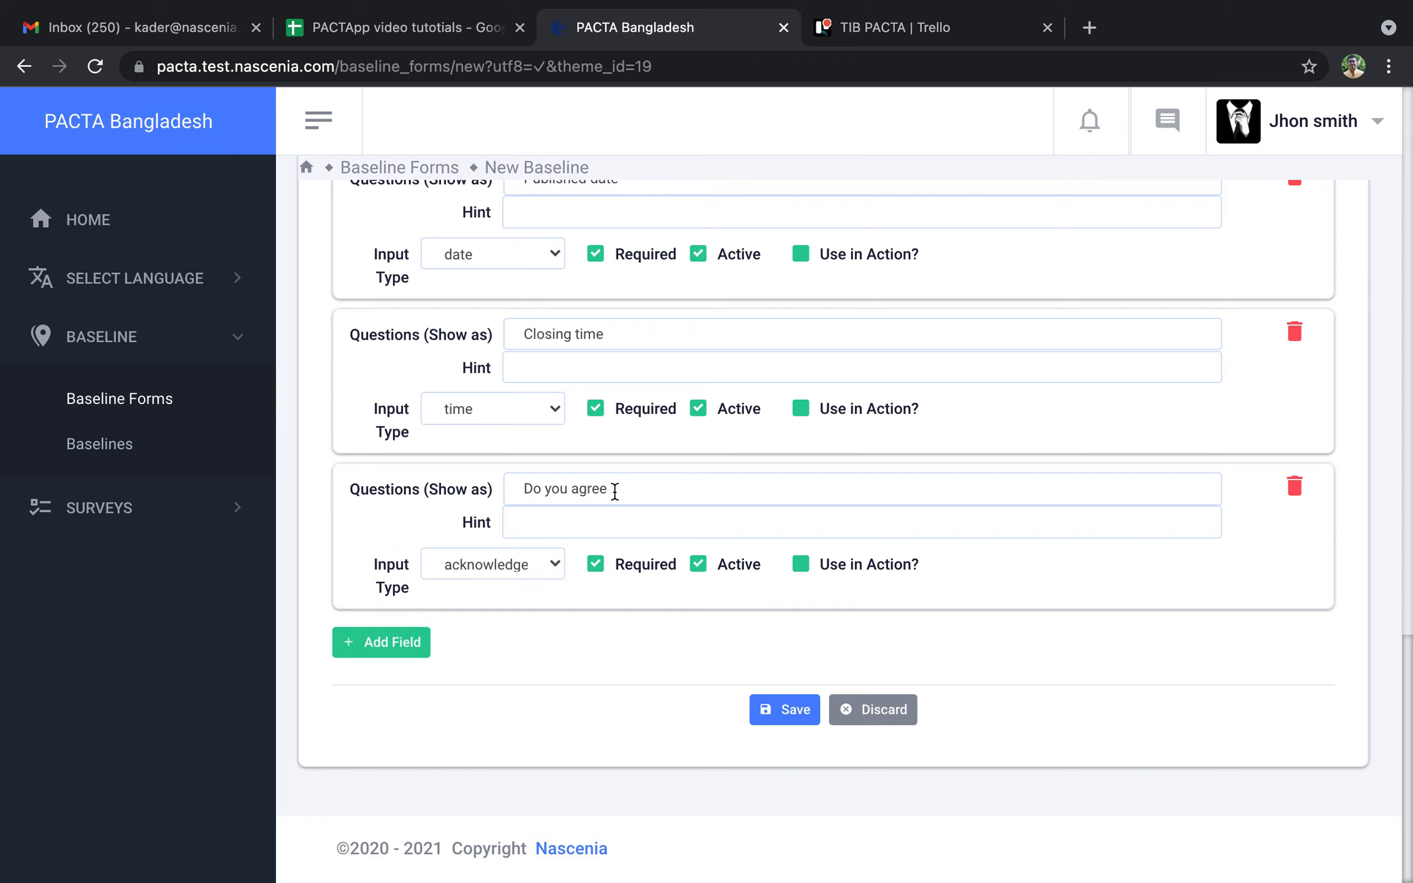
Step: Reword the acknowledge field's question as "I do agree with the above stated information"
{"action": "left_click_drag", "start_coordinate": [608, 489], "coordinate": [492, 489]}
{"action": "type", "text": "I do a"}
{"action": "type", "text": "gree with the above stat"}
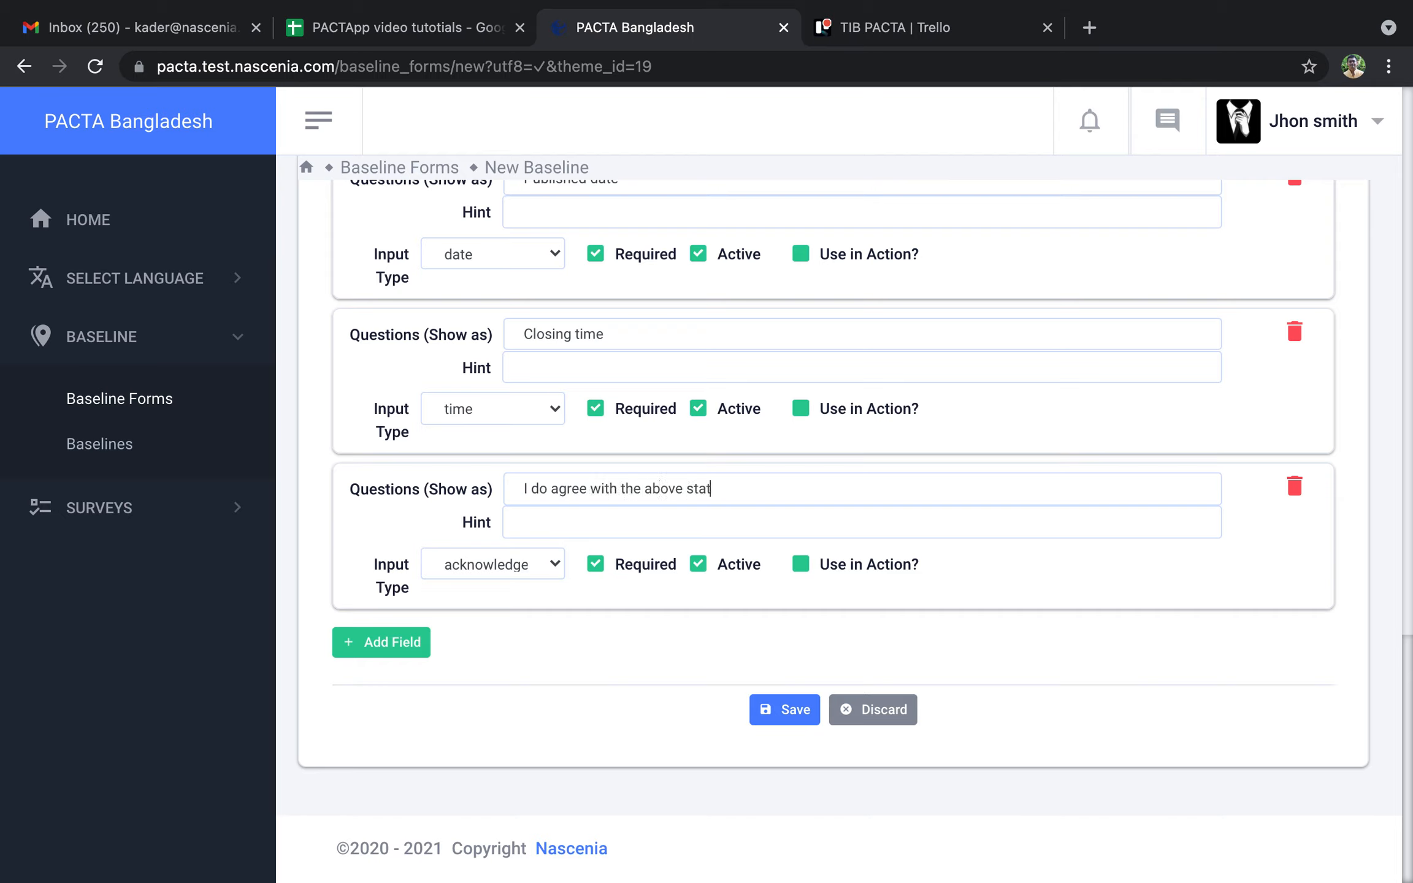
{"action": "type", "text": "ed information"}
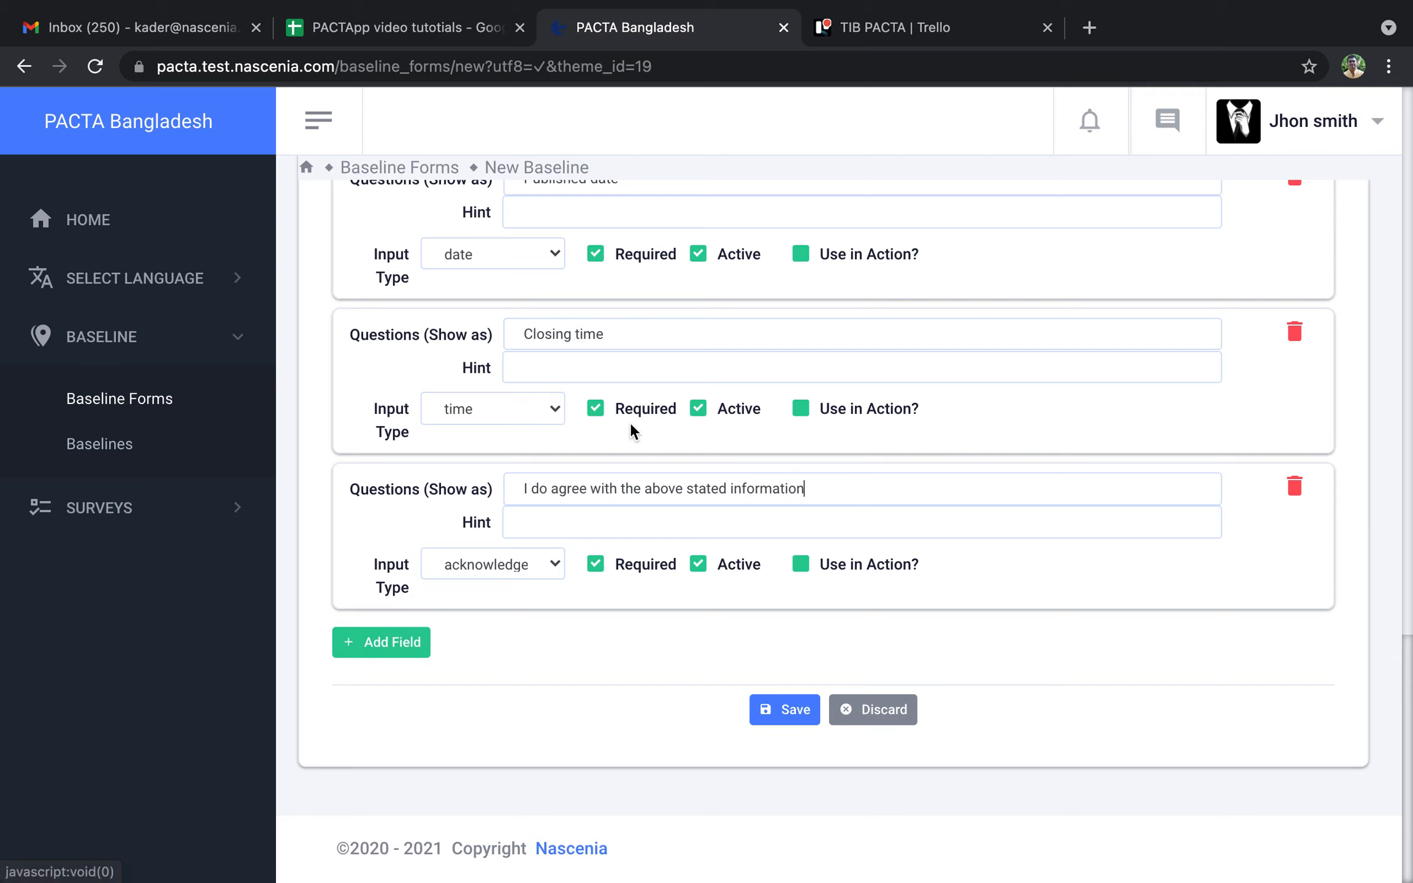
Step: Review all questions of the new TestTheme1 baseline form and save it
{"action": "scroll", "coordinate": [630, 426], "scroll_direction": "up", "scroll_amount": 5}
{"action": "scroll", "coordinate": [632, 429], "scroll_direction": "up", "scroll_amount": 10}
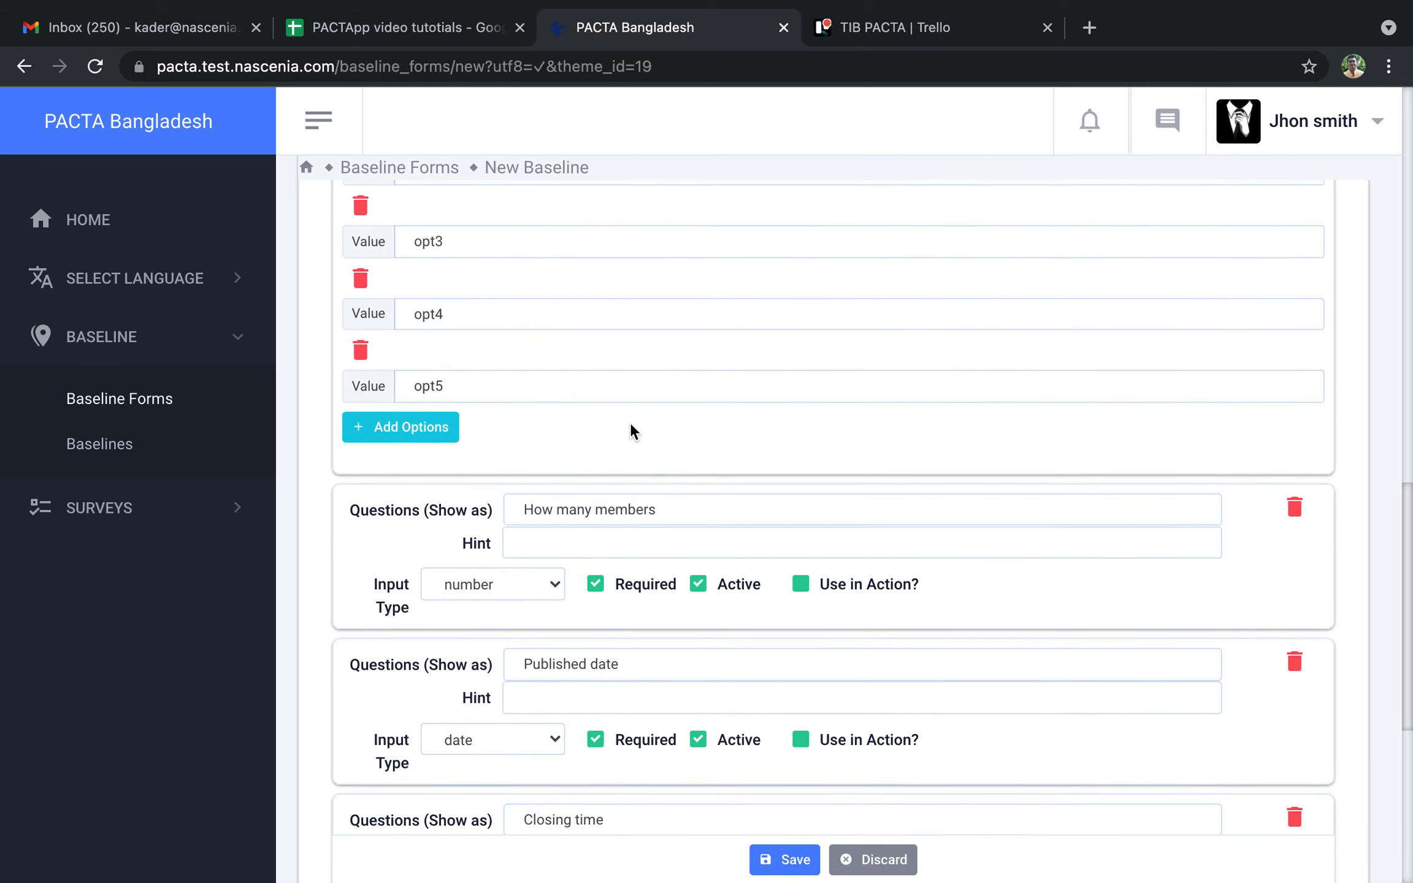
{"action": "scroll", "coordinate": [631, 422], "scroll_direction": "up", "scroll_amount": 5}
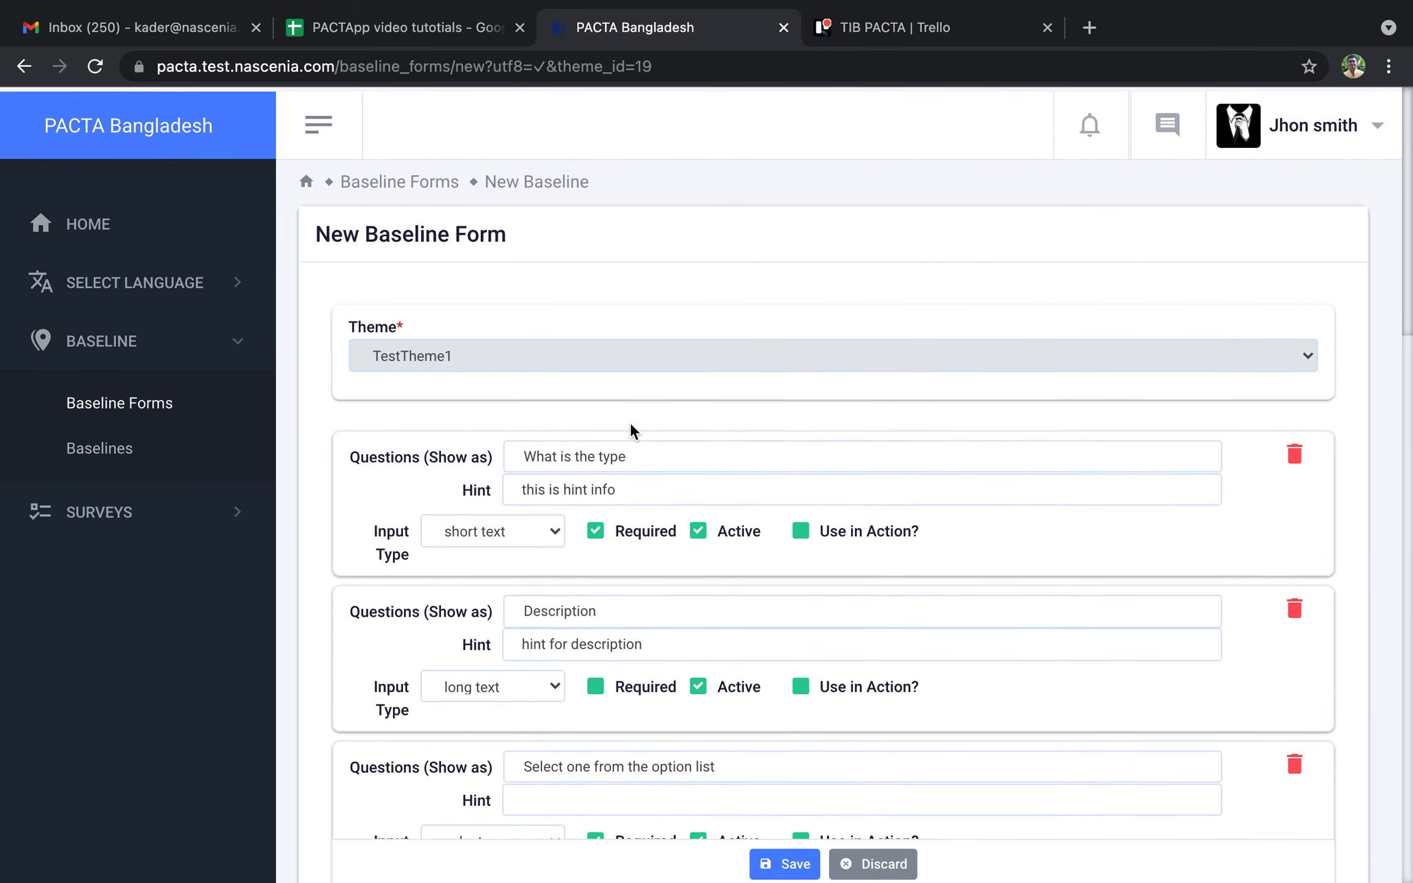
{"action": "scroll", "coordinate": [631, 422], "scroll_direction": "down", "scroll_amount": 3}
{"action": "scroll", "coordinate": [630, 422], "scroll_direction": "down", "scroll_amount": 15}
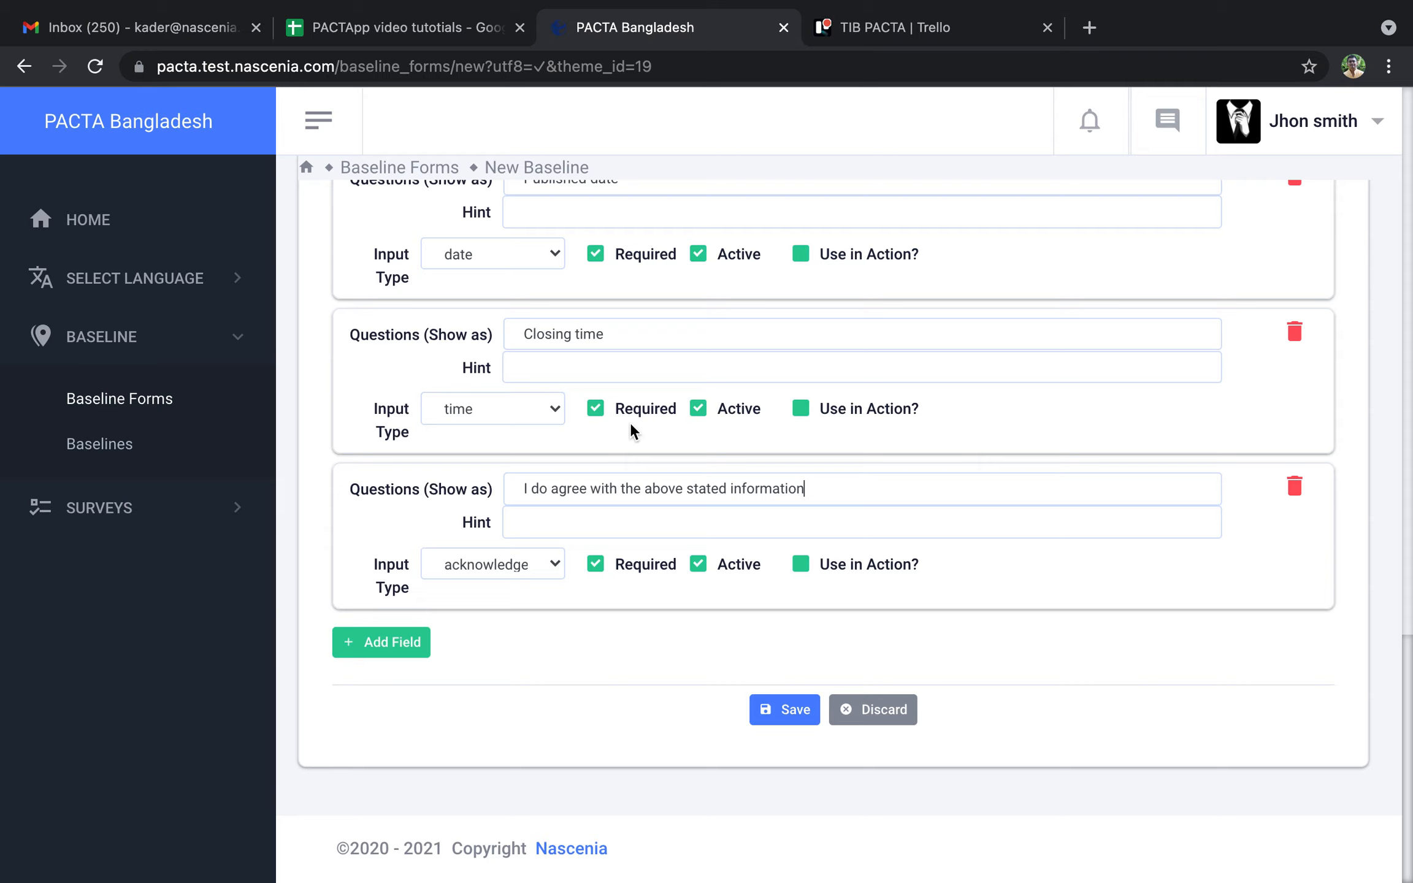
{"action": "left_click", "coordinate": [779, 718]}
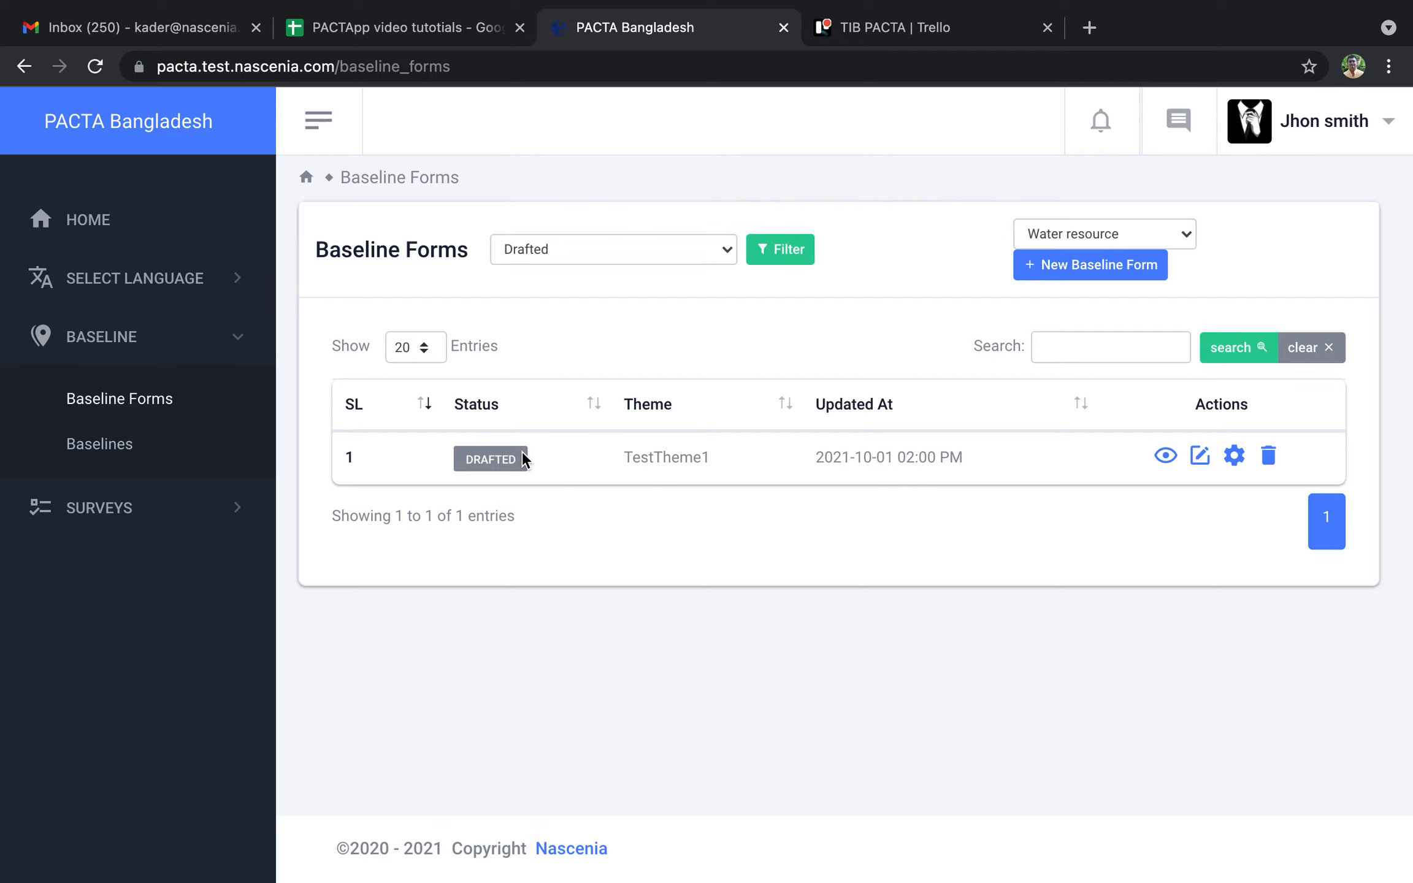
Step: Check which themes are offered for a new baseline on the Baselines page, and return to the baseline forms list
{"action": "left_click", "coordinate": [94, 453]}
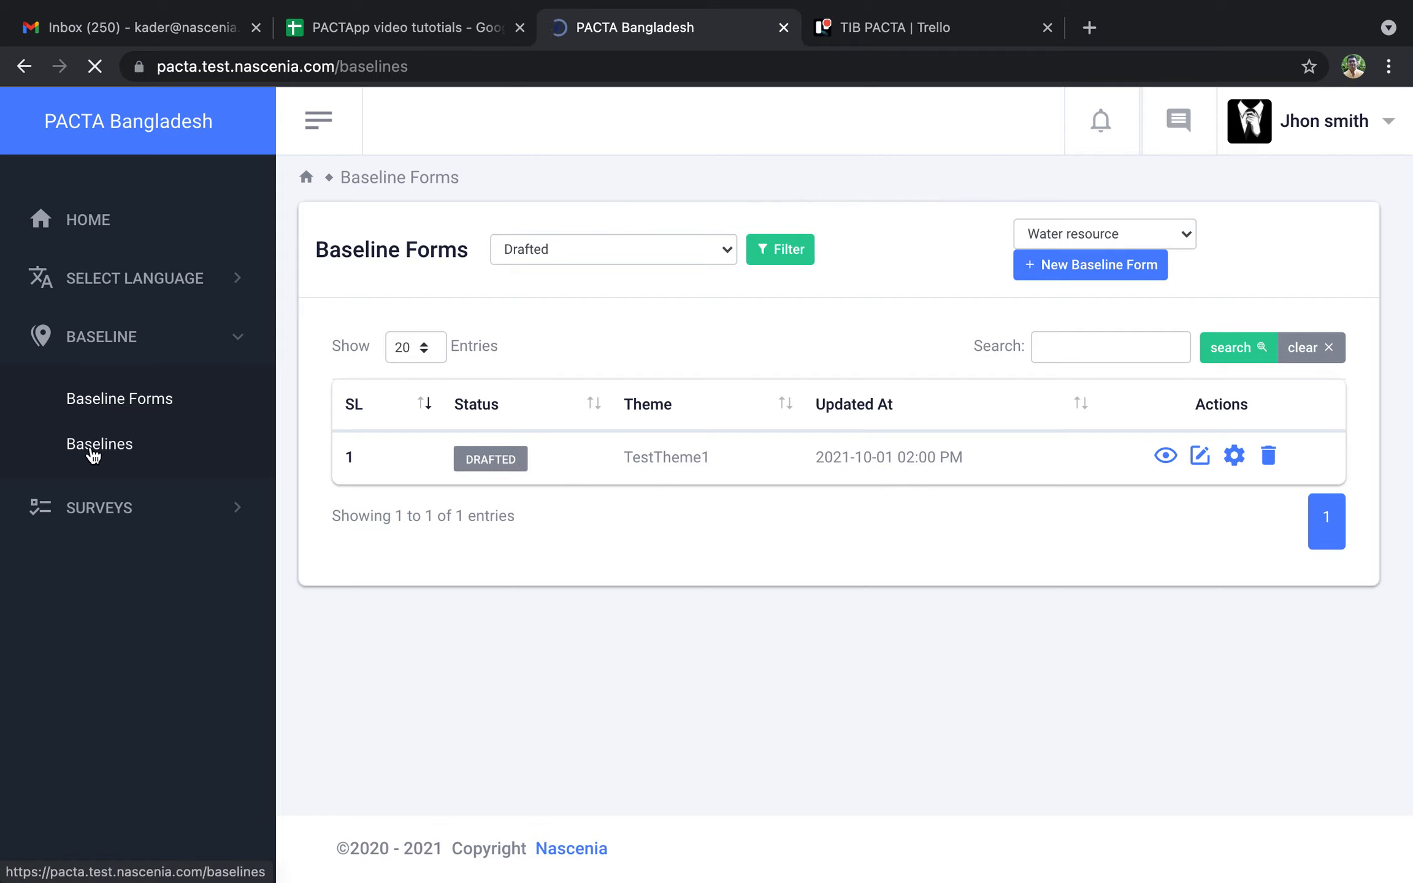
{"action": "left_click", "coordinate": [1156, 227]}
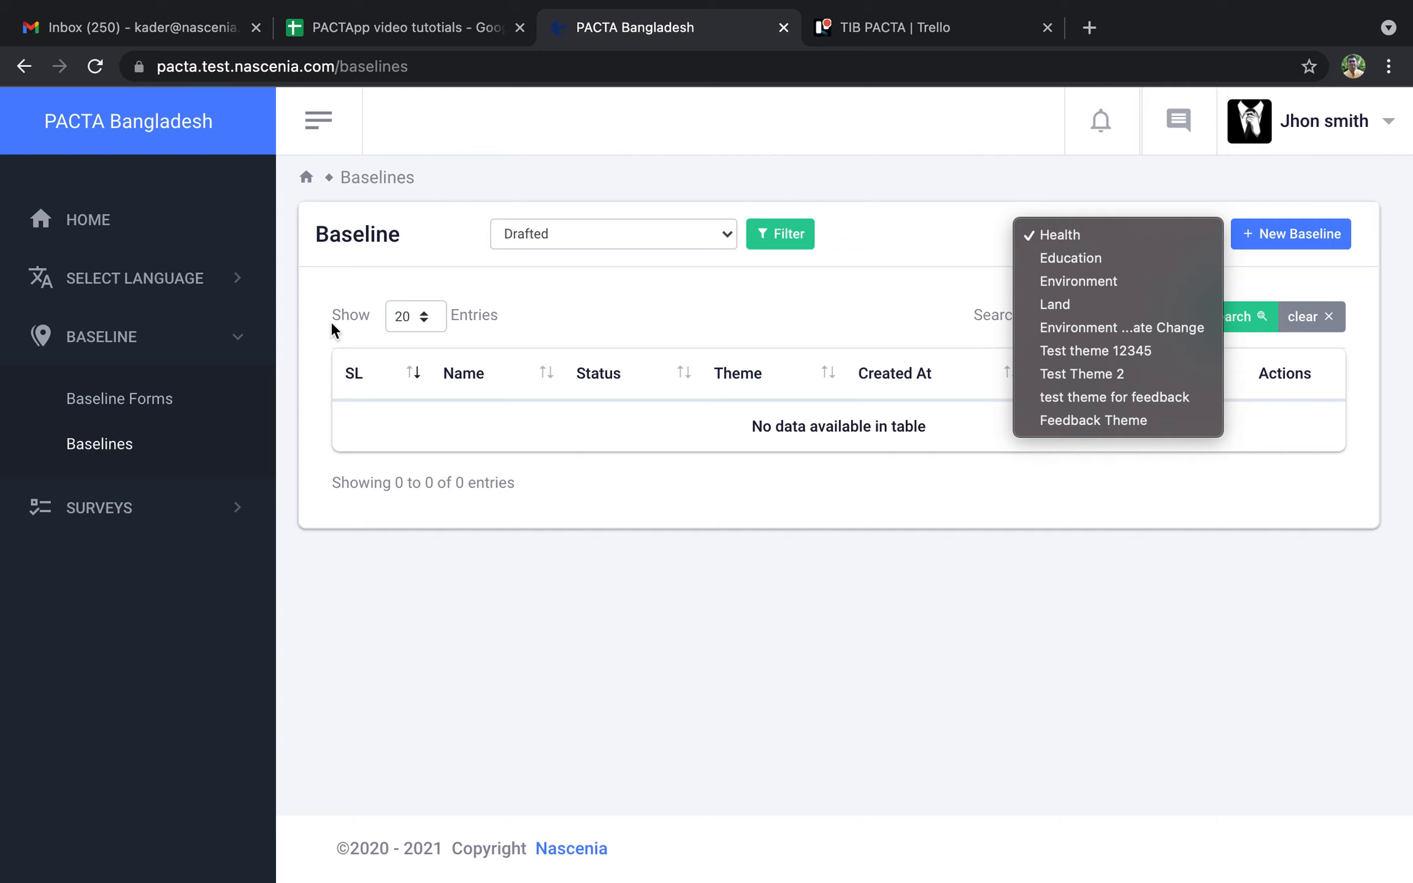
{"action": "left_click", "coordinate": [127, 402]}
{"action": "left_click", "coordinate": [127, 403]}
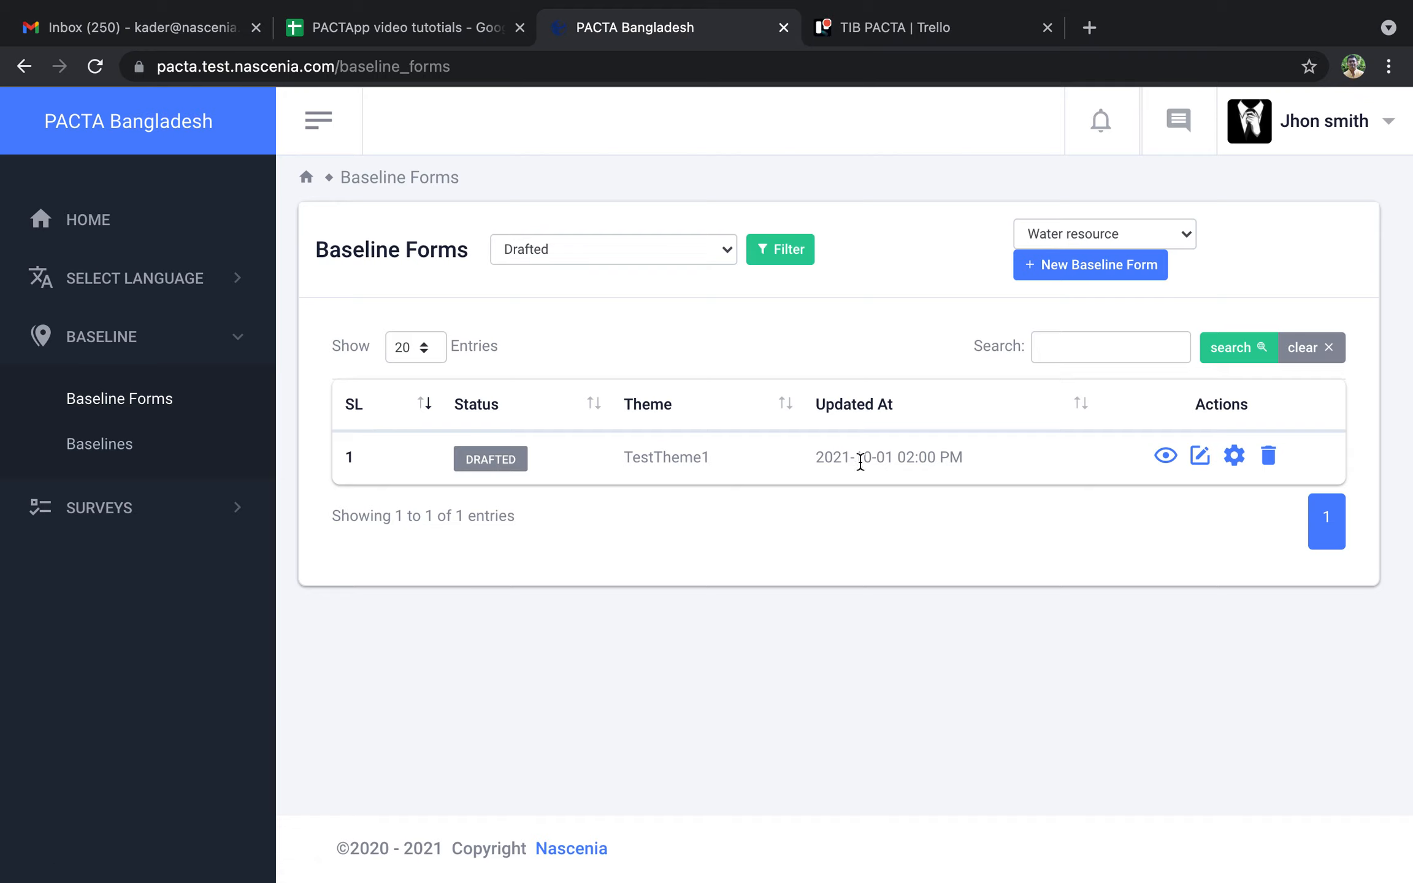
Step: Edit the drafted TestTheme1 form so its "Description" question reads "Provide Description", and update the form
{"action": "left_click", "coordinate": [1202, 462]}
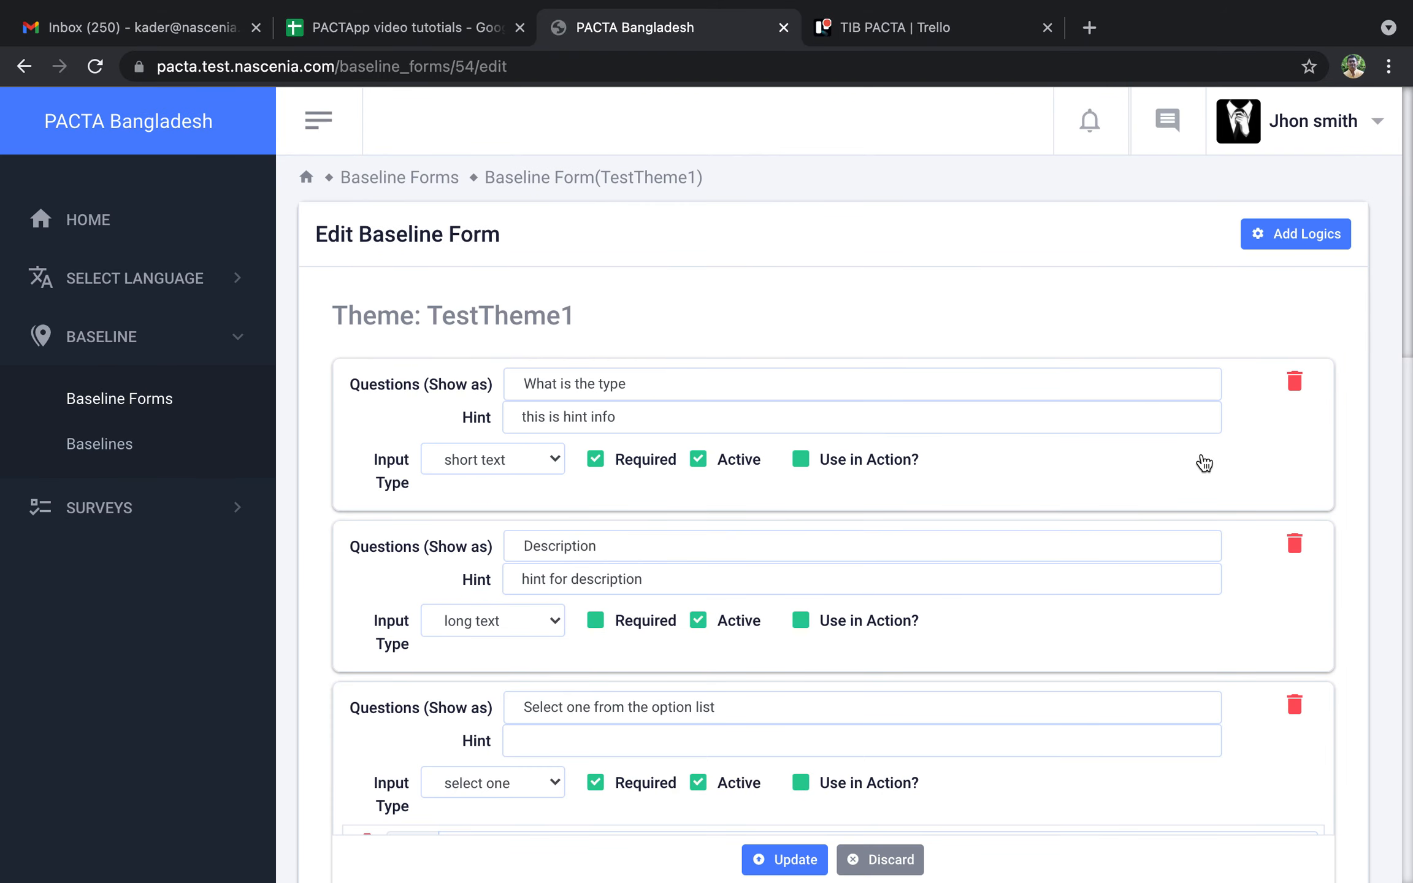
{"action": "scroll", "coordinate": [686, 503], "scroll_direction": "down", "scroll_amount": 10}
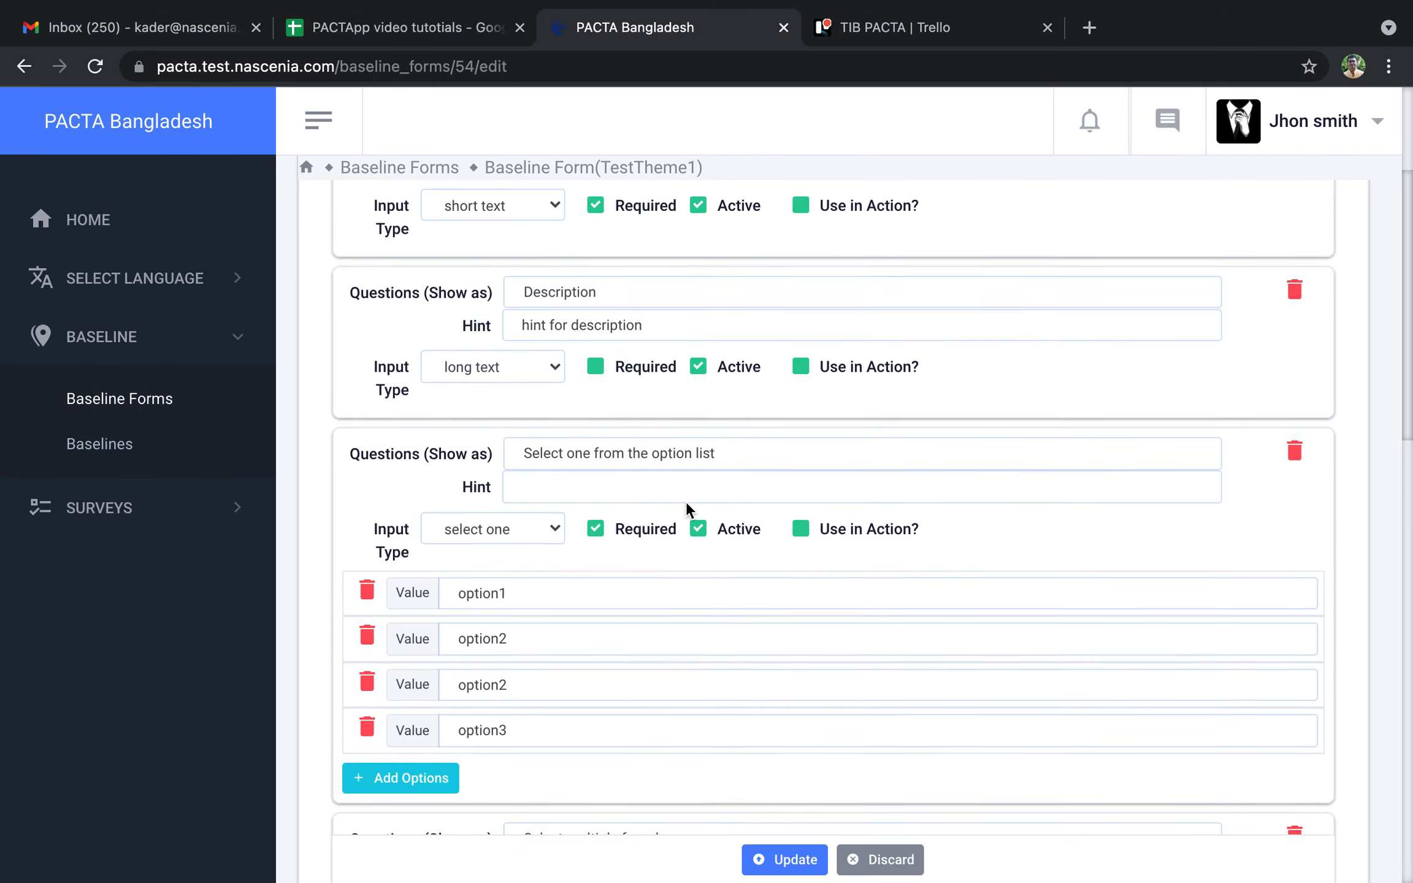
{"action": "scroll", "coordinate": [686, 503], "scroll_direction": "up", "scroll_amount": 5}
{"action": "scroll", "coordinate": [686, 501], "scroll_direction": "up", "scroll_amount": 2}
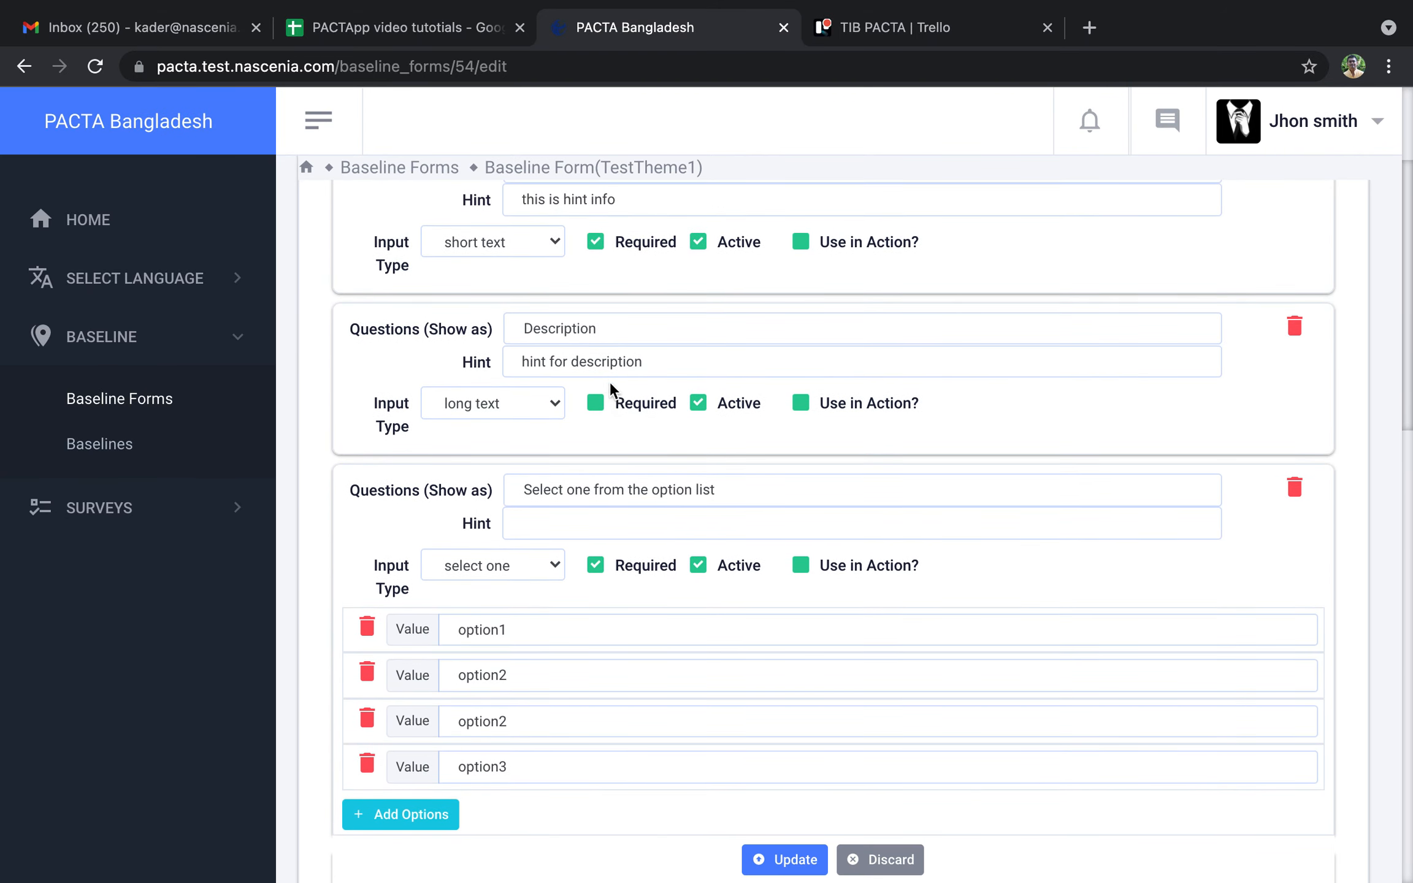
{"action": "left_click", "coordinate": [526, 328]}
{"action": "type", "text": "Provice"}
{"action": "key", "text": "BackSpace"}
{"action": "key", "text": "BackSpace"}
{"action": "type", "text": "de"}
{"action": "scroll", "coordinate": [521, 579], "scroll_direction": "down", "scroll_amount": 15}
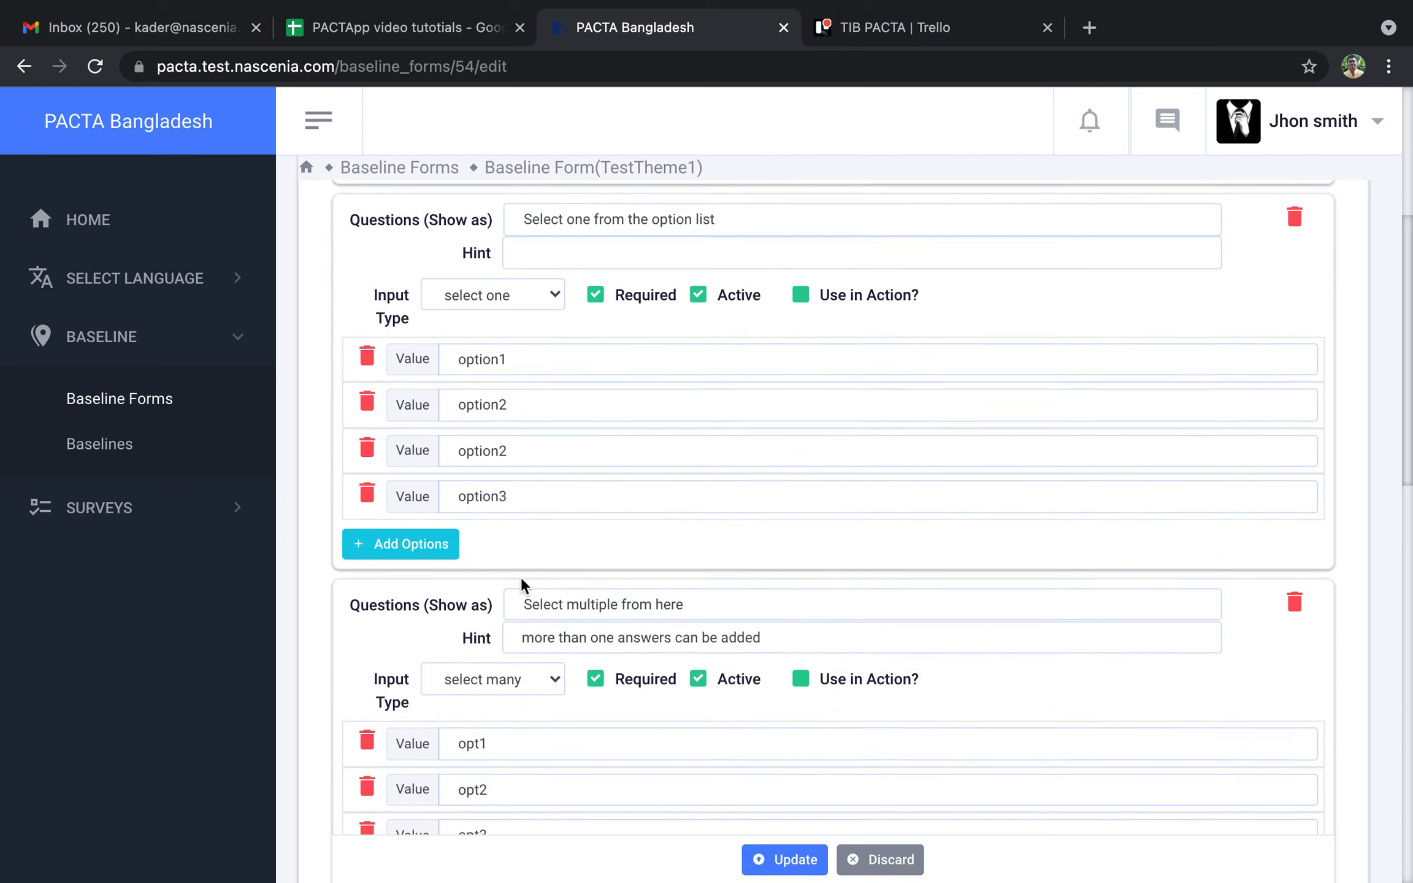
{"action": "left_click", "coordinate": [758, 860]}
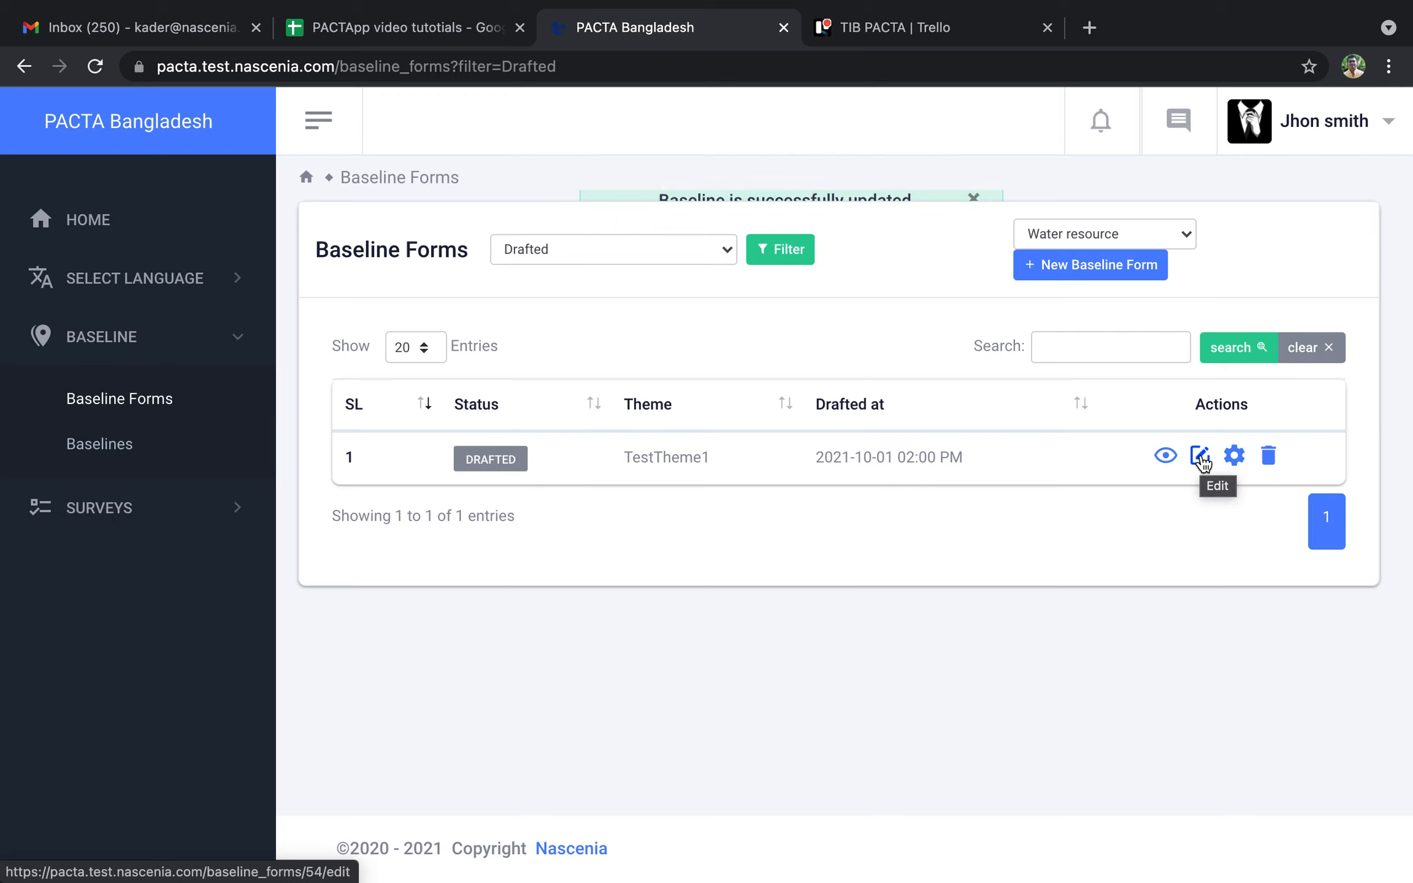
Step: Open the TestTheme1 form's skip logic page and examine the fields offered as a condition for "What is the type"
{"action": "left_click", "coordinate": [1235, 460]}
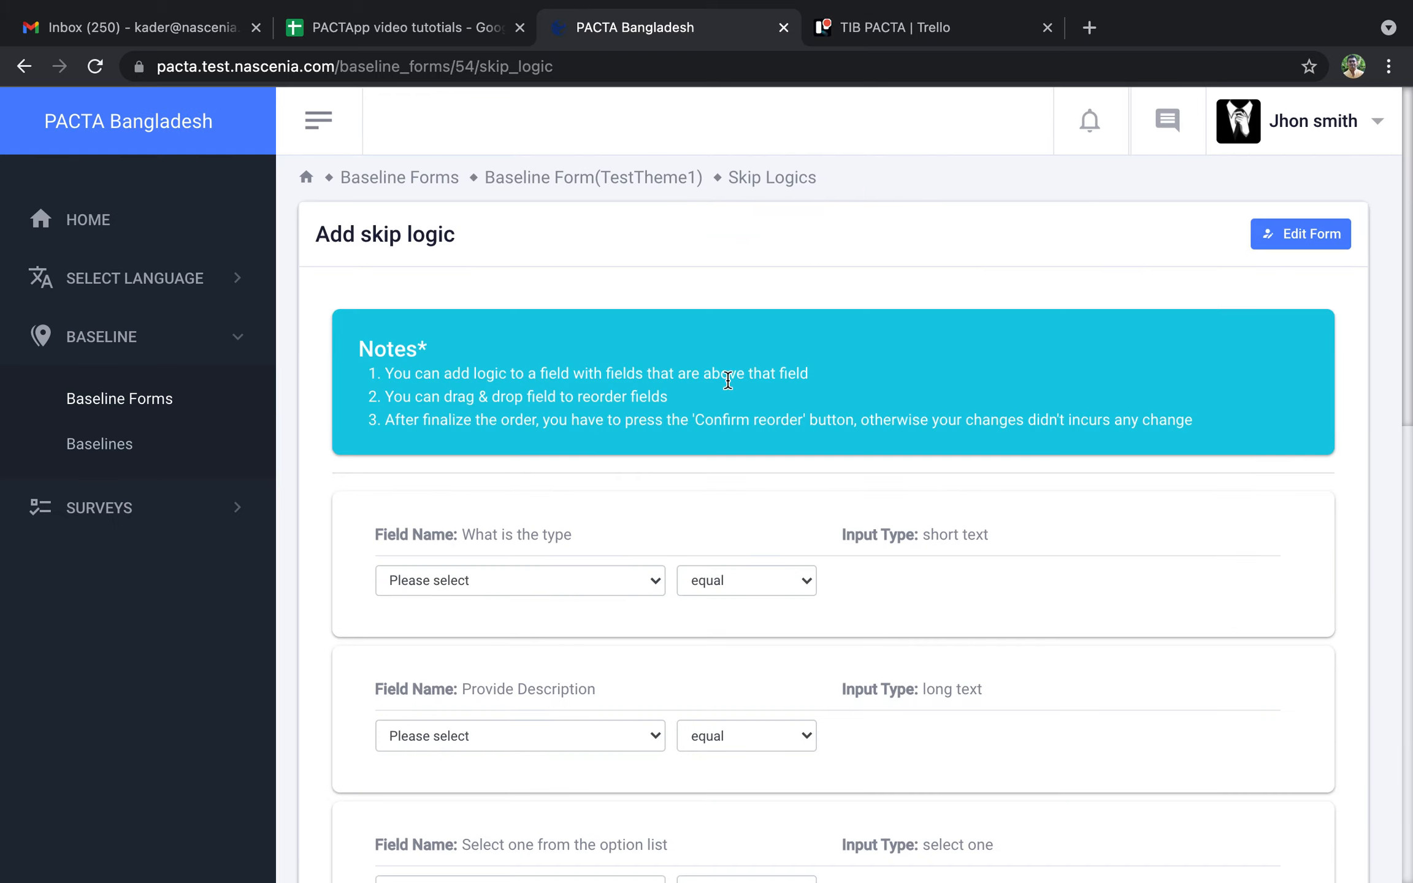
{"action": "scroll", "coordinate": [606, 460], "scroll_direction": "down", "scroll_amount": 1}
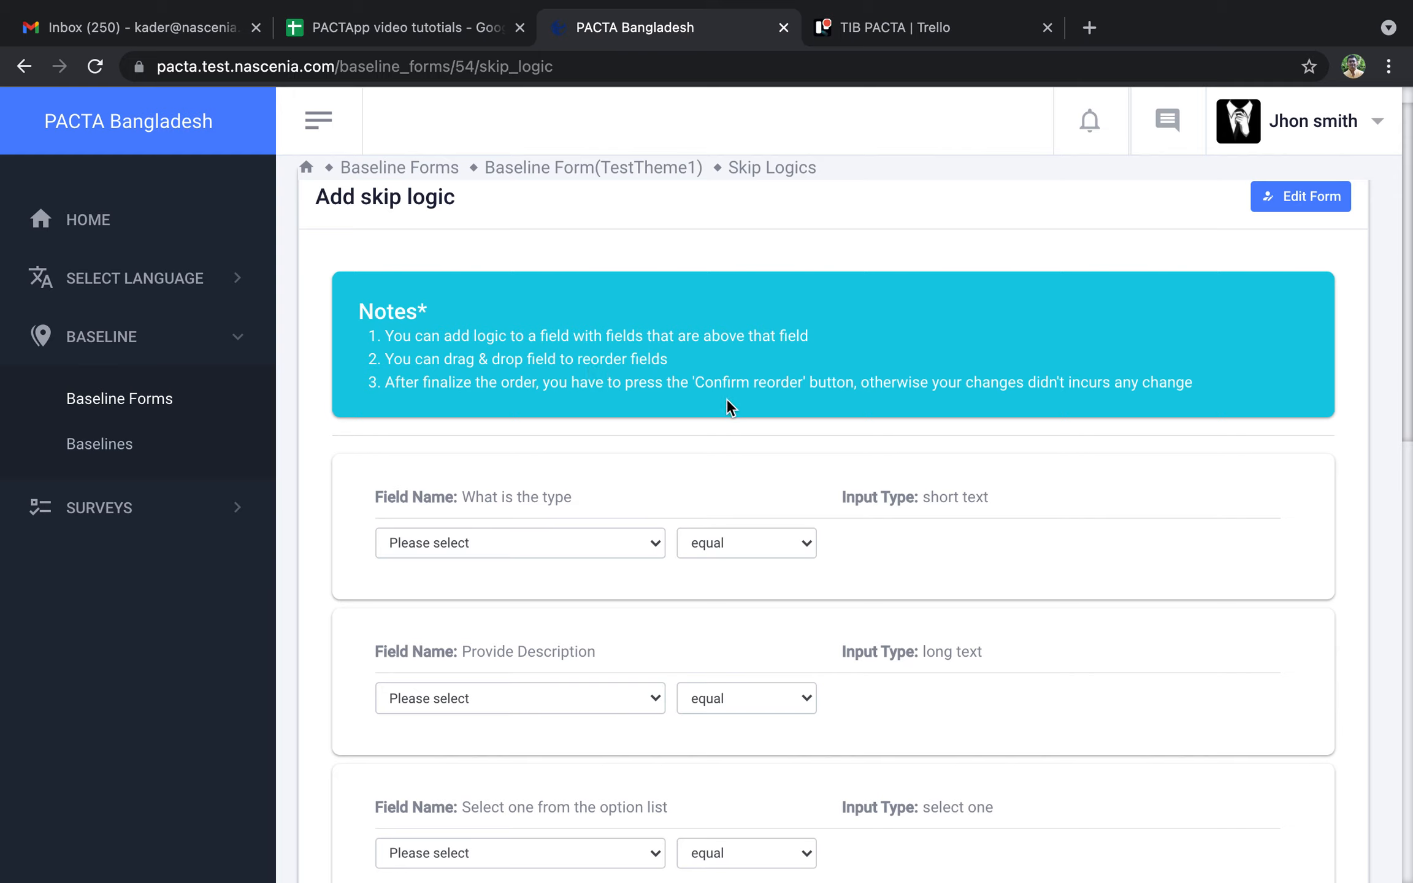
{"action": "scroll", "coordinate": [742, 400], "scroll_direction": "down", "scroll_amount": 3}
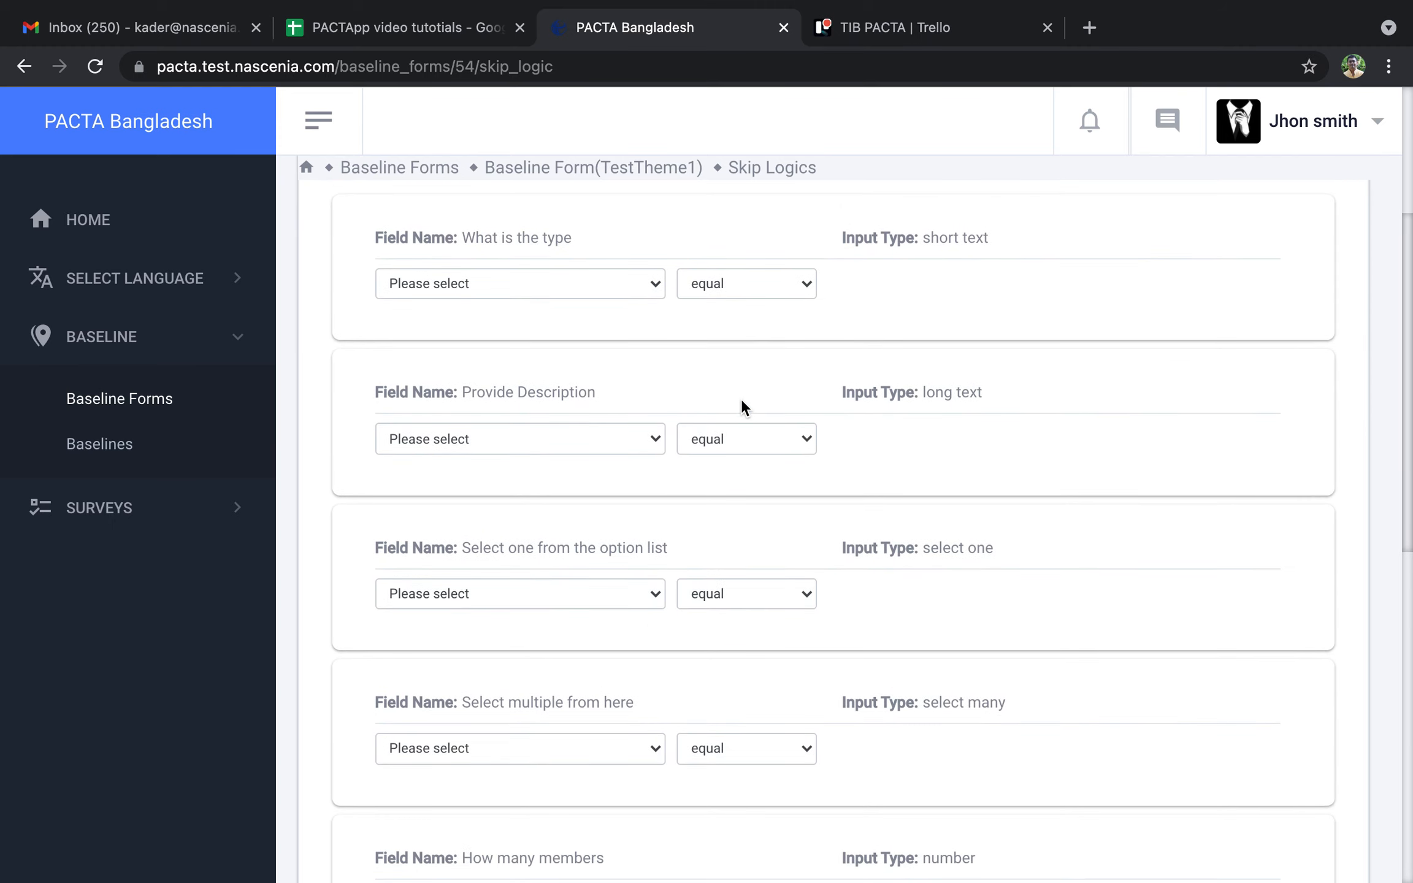
{"action": "scroll", "coordinate": [742, 400], "scroll_direction": "up", "scroll_amount": 2}
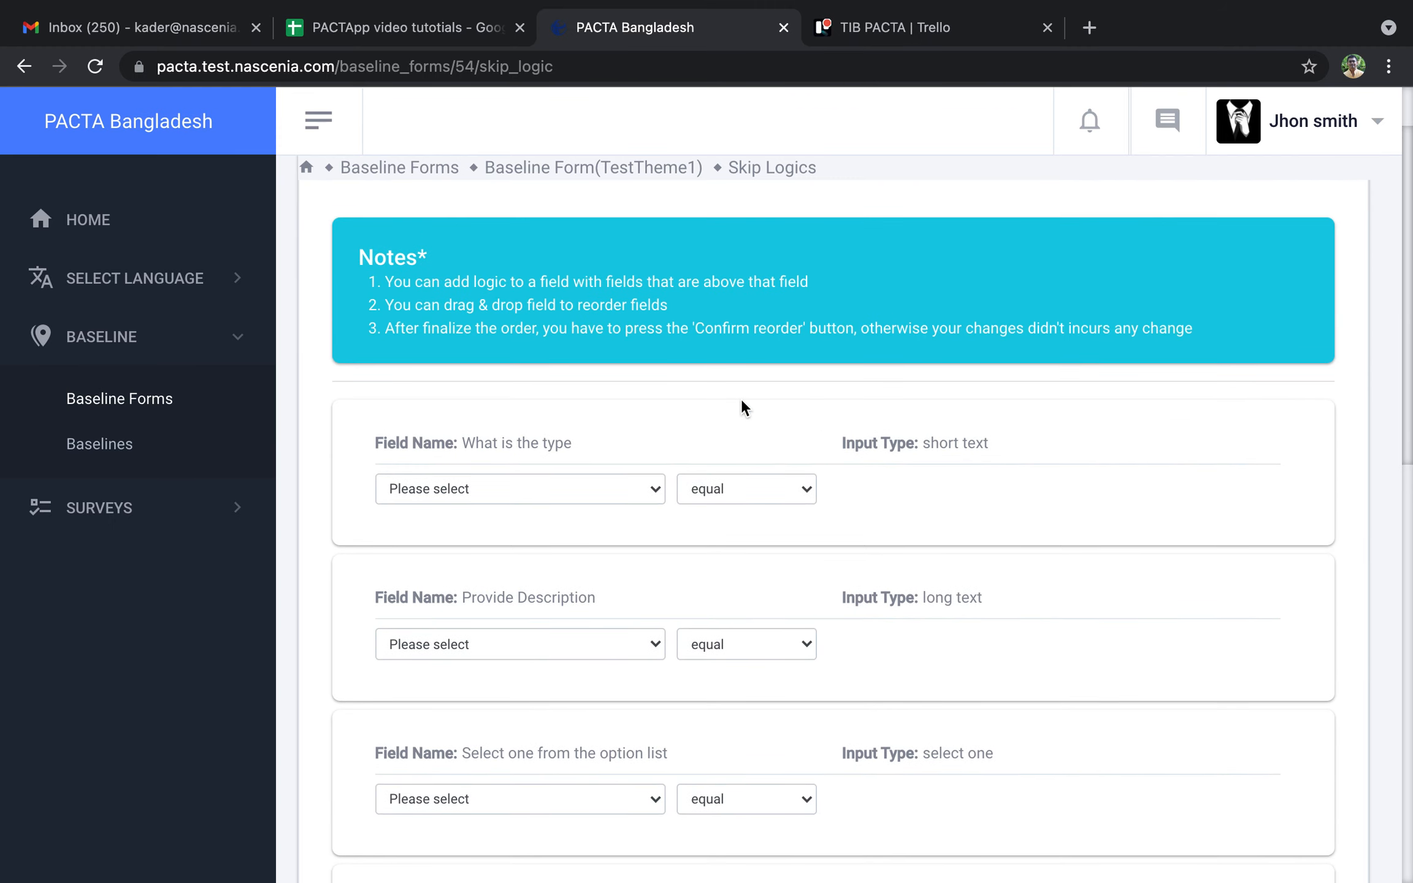
{"action": "left_click", "coordinate": [648, 490]}
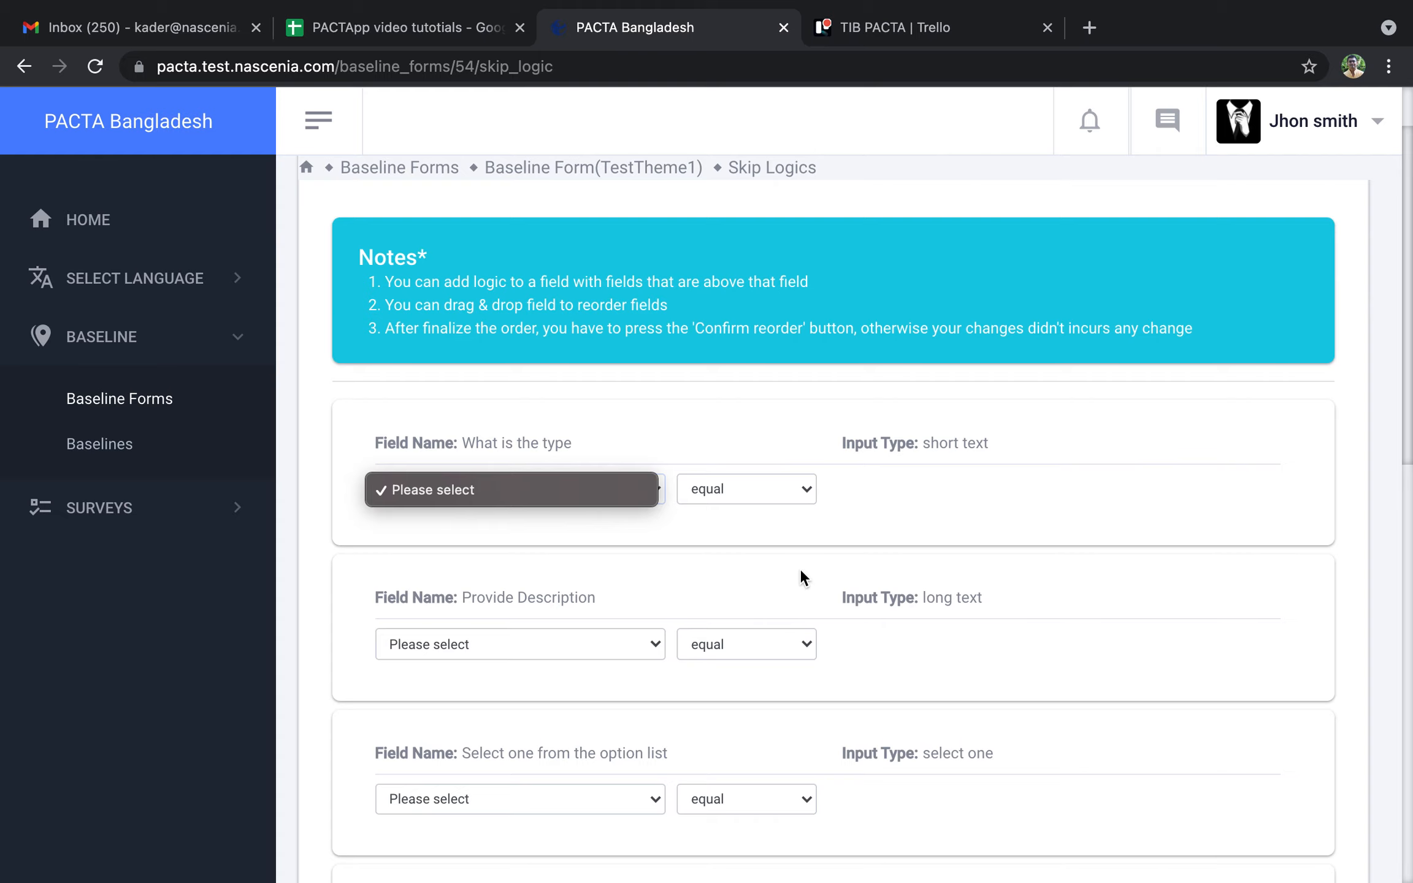
Step: Examine the condition fields offered for "Select one from the option list" and "Select multiple from here", and look over the other fields' input types
{"action": "left_click", "coordinate": [319, 651]}
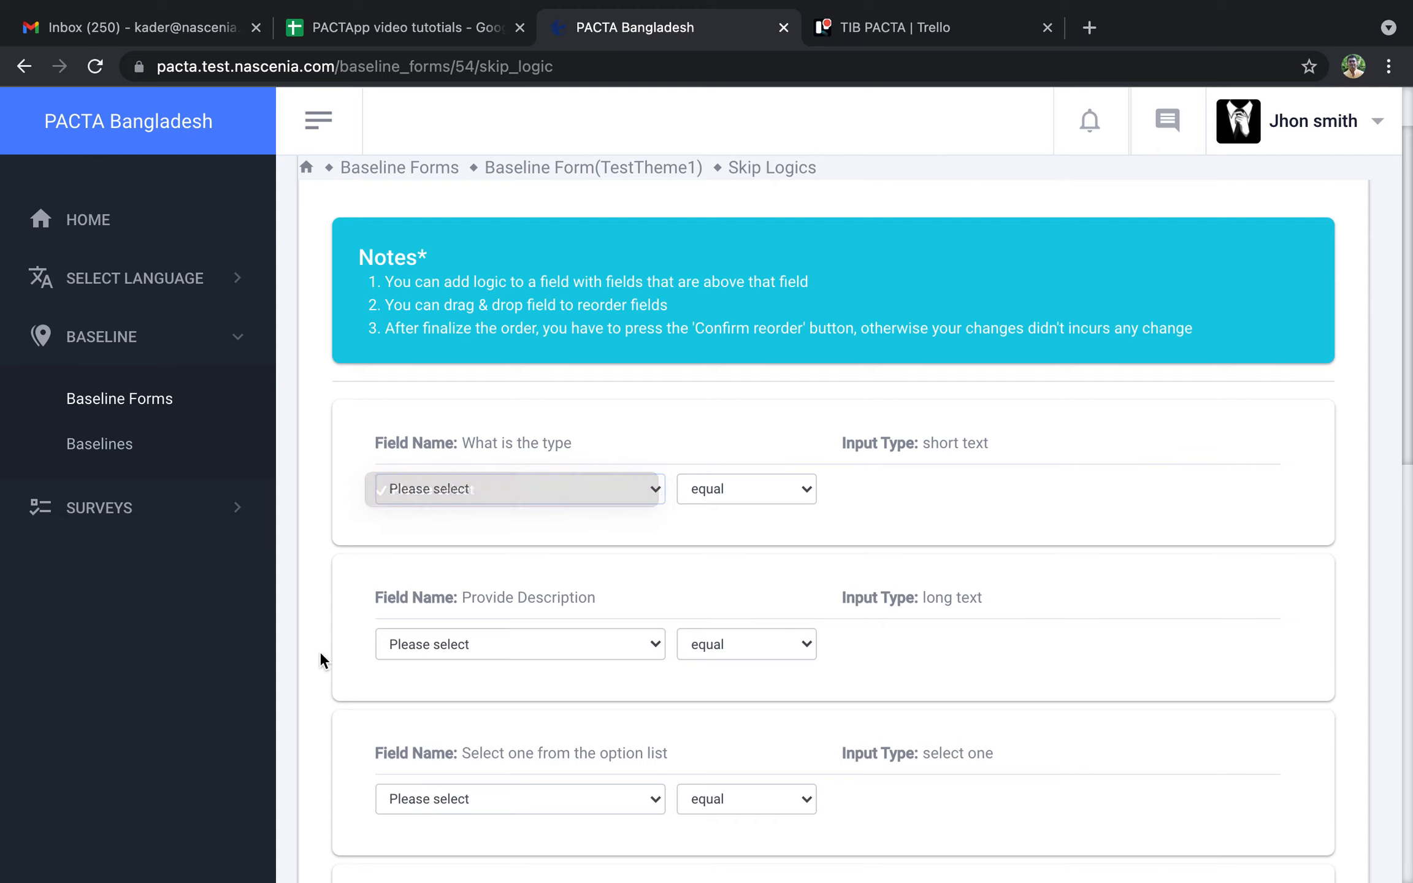
{"action": "scroll", "coordinate": [319, 651], "scroll_direction": "down", "scroll_amount": 2}
{"action": "left_click", "coordinate": [660, 669]}
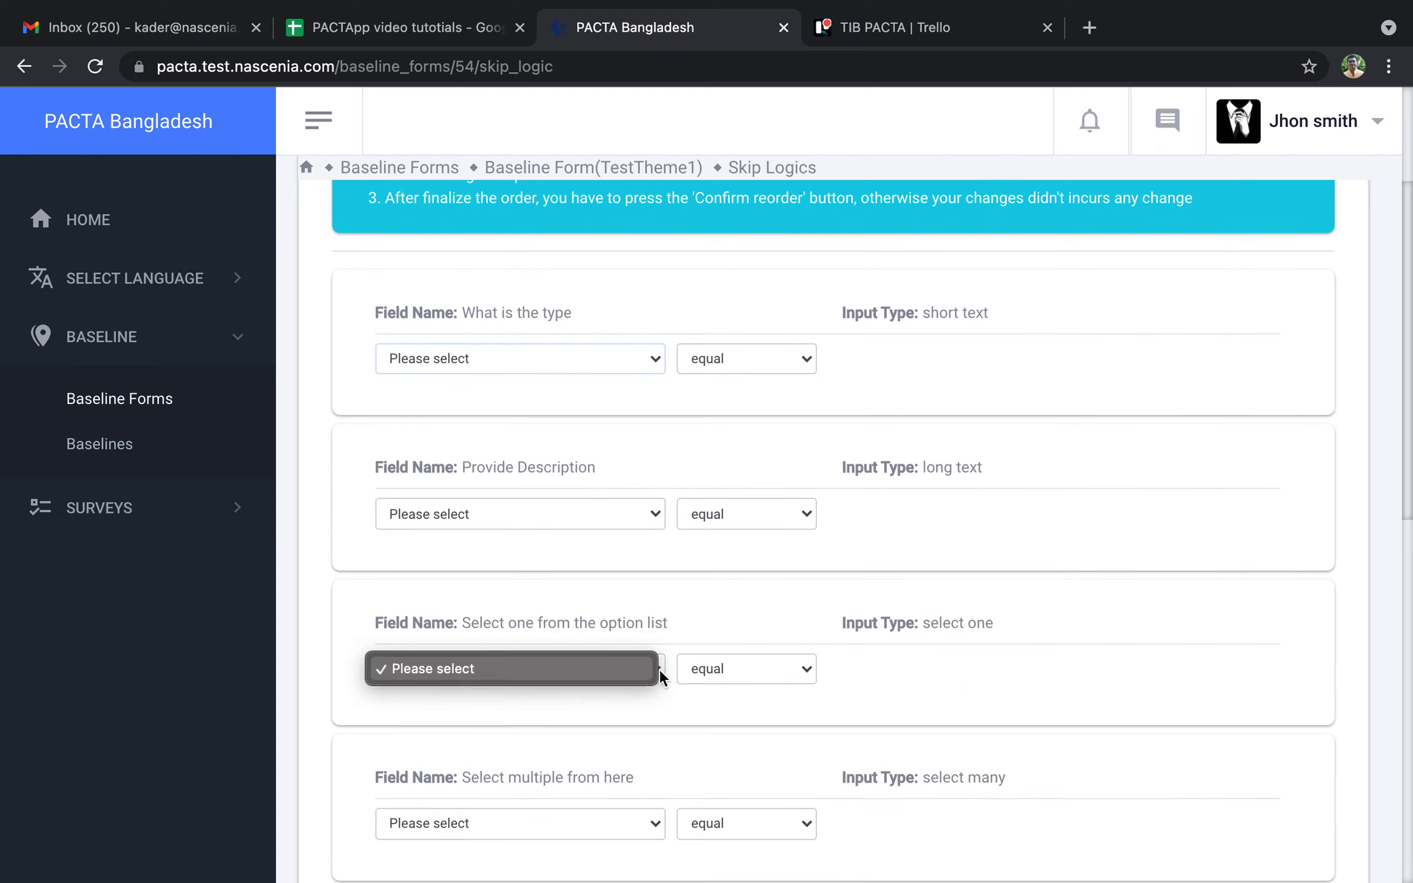
{"action": "left_click", "coordinate": [640, 668]}
{"action": "scroll", "coordinate": [637, 667], "scroll_direction": "down", "scroll_amount": 3}
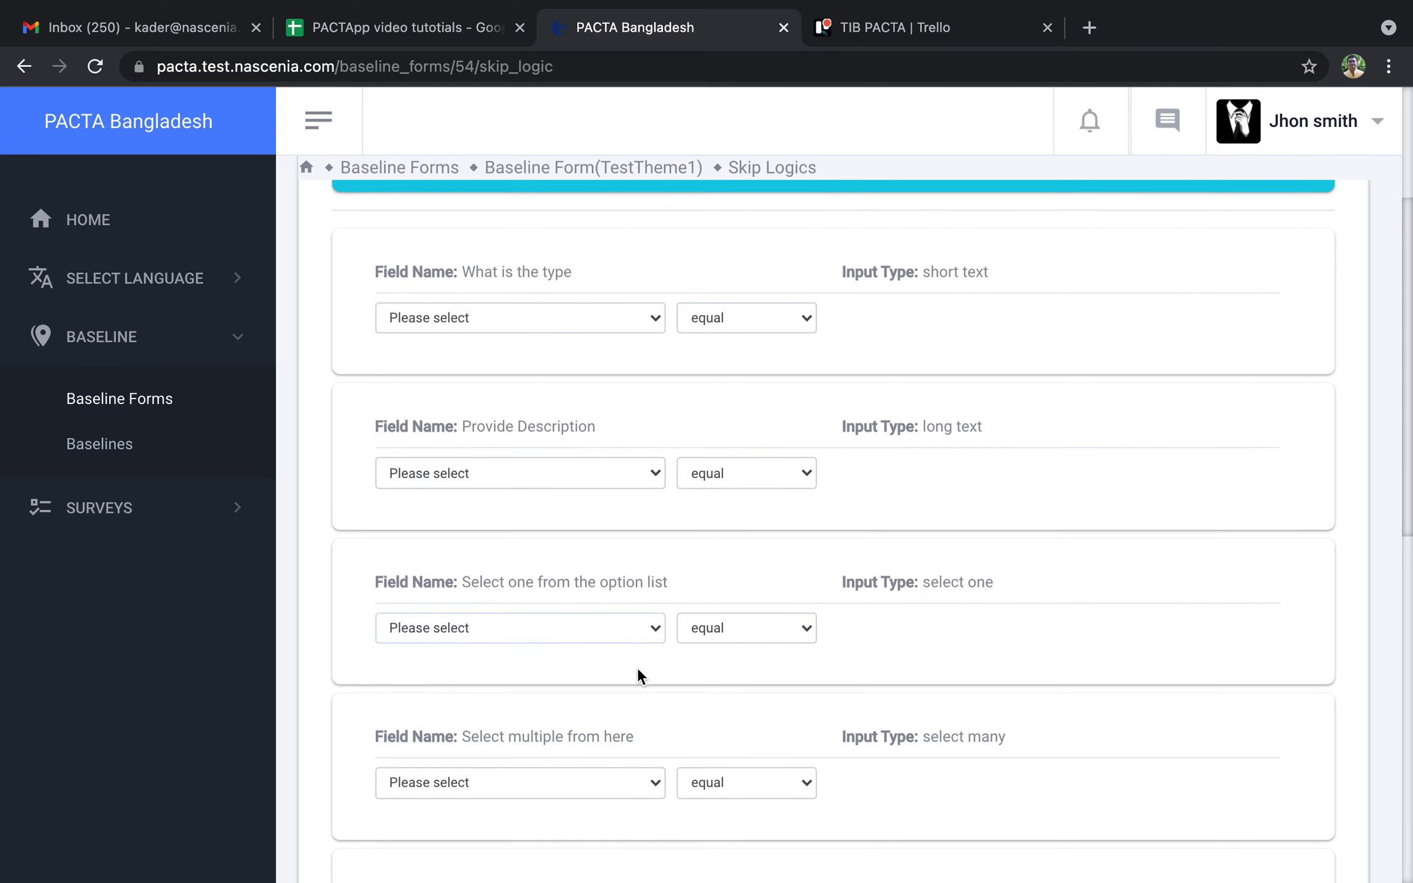
{"action": "left_click", "coordinate": [652, 651]}
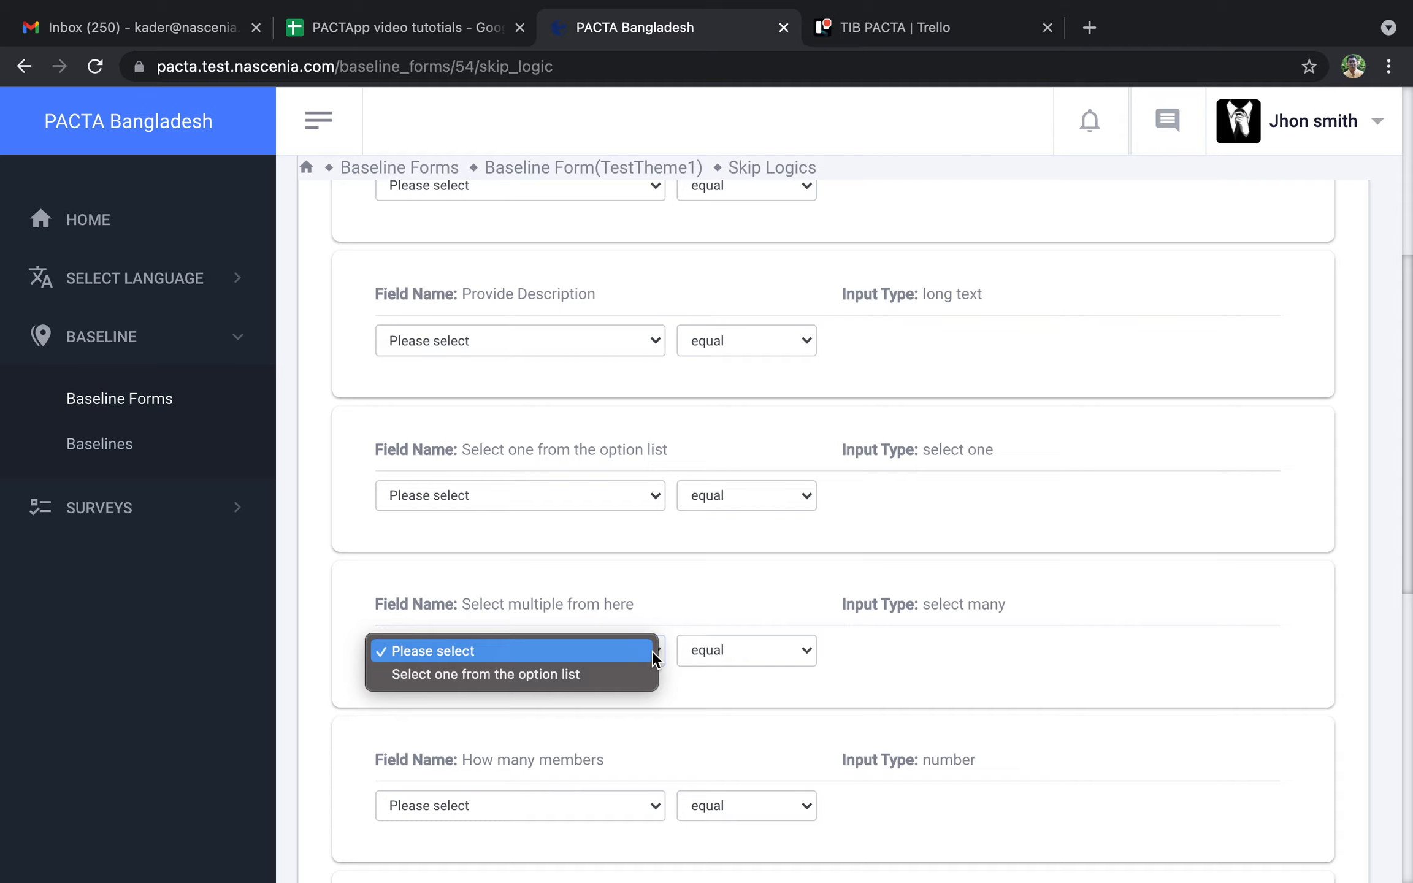
{"action": "left_click", "coordinate": [941, 672]}
{"action": "scroll", "coordinate": [941, 672], "scroll_direction": "down", "scroll_amount": 3}
{"action": "scroll", "coordinate": [941, 673], "scroll_direction": "down", "scroll_amount": 4}
{"action": "scroll", "coordinate": [941, 672], "scroll_direction": "up", "scroll_amount": 1}
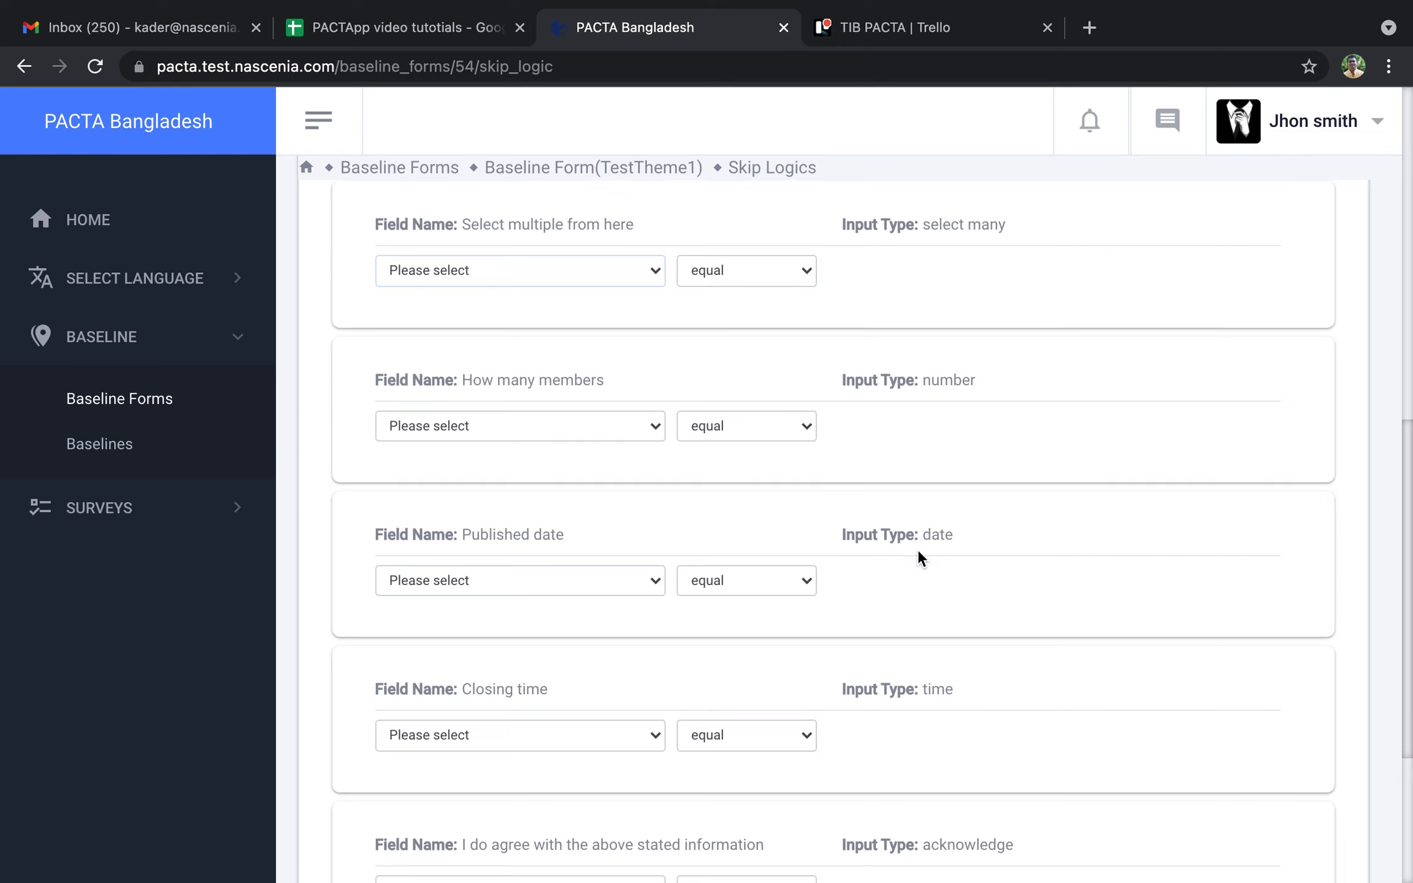
{"action": "scroll", "coordinate": [918, 549], "scroll_direction": "up", "scroll_amount": 2}
{"action": "scroll", "coordinate": [966, 320], "scroll_direction": "up", "scroll_amount": 3}
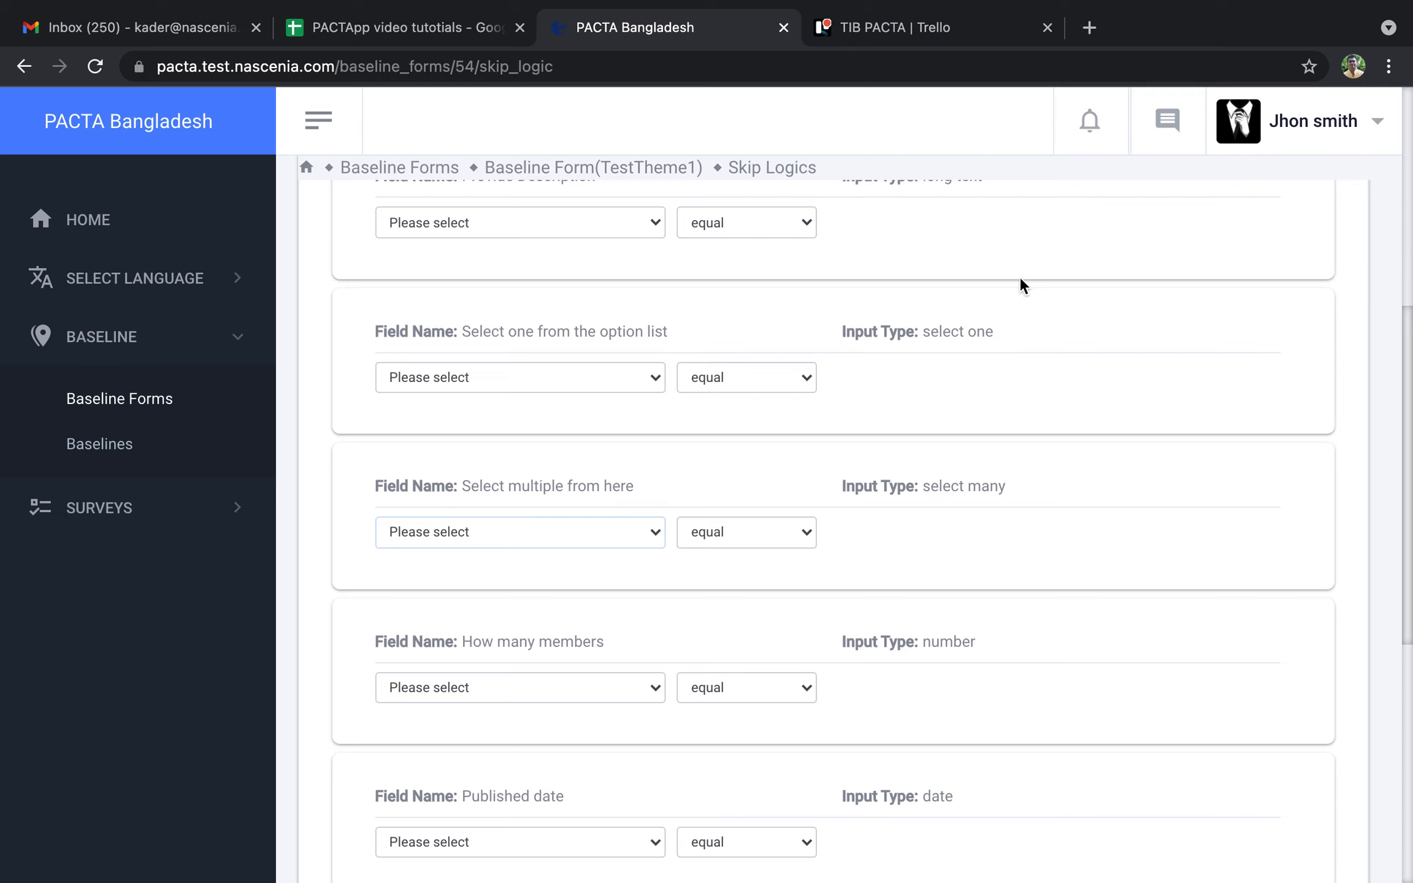
{"action": "scroll", "coordinate": [992, 486], "scroll_direction": "up", "scroll_amount": 1}
{"action": "scroll", "coordinate": [992, 485], "scroll_direction": "down", "scroll_amount": 1}
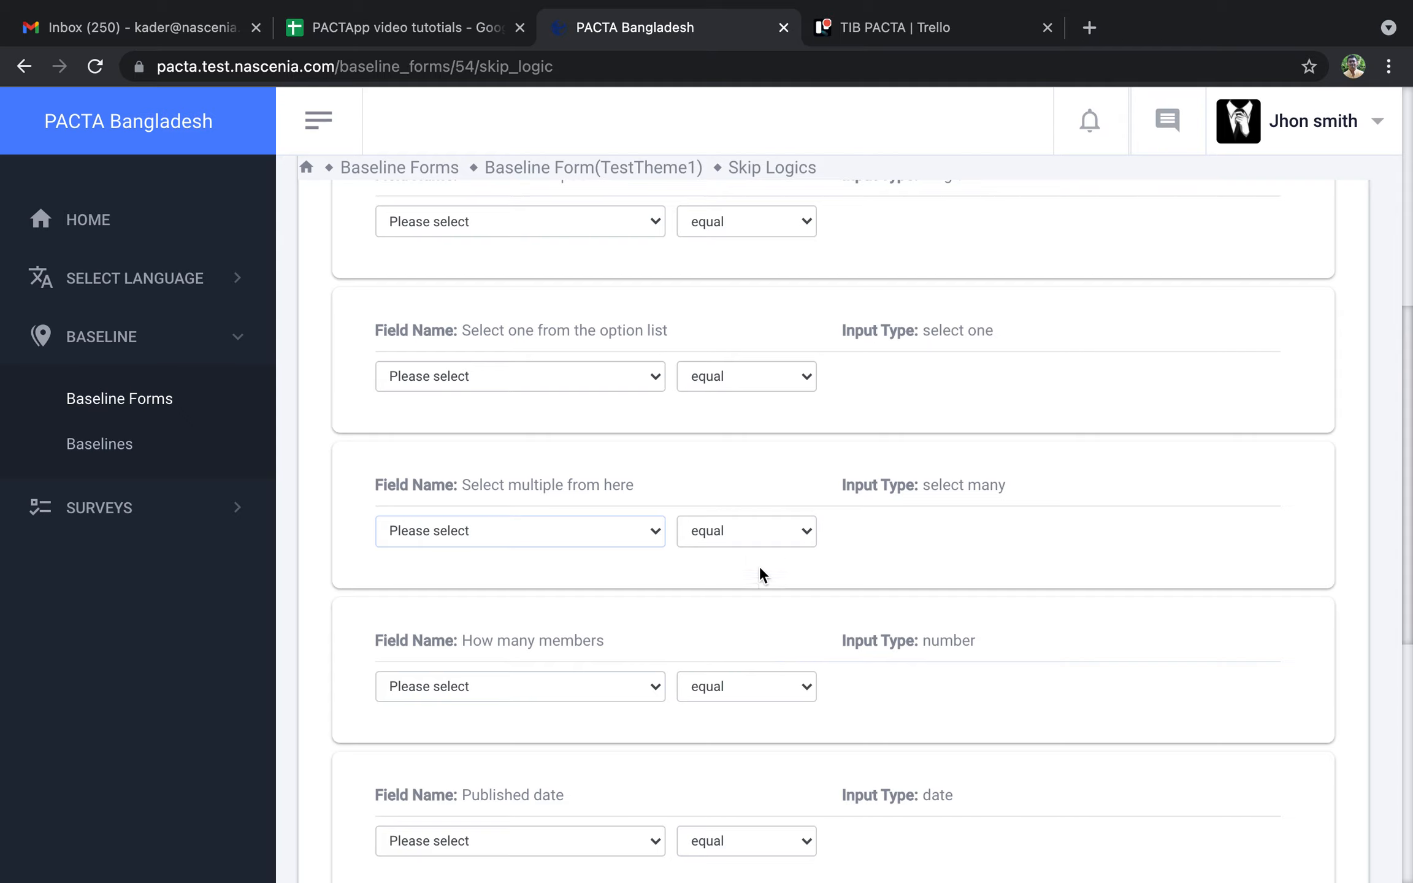
Step: Add skip logic to "How many members" with the condition "Select one from the option list" equal to option3
{"action": "scroll", "coordinate": [745, 558], "scroll_direction": "down", "scroll_amount": 2}
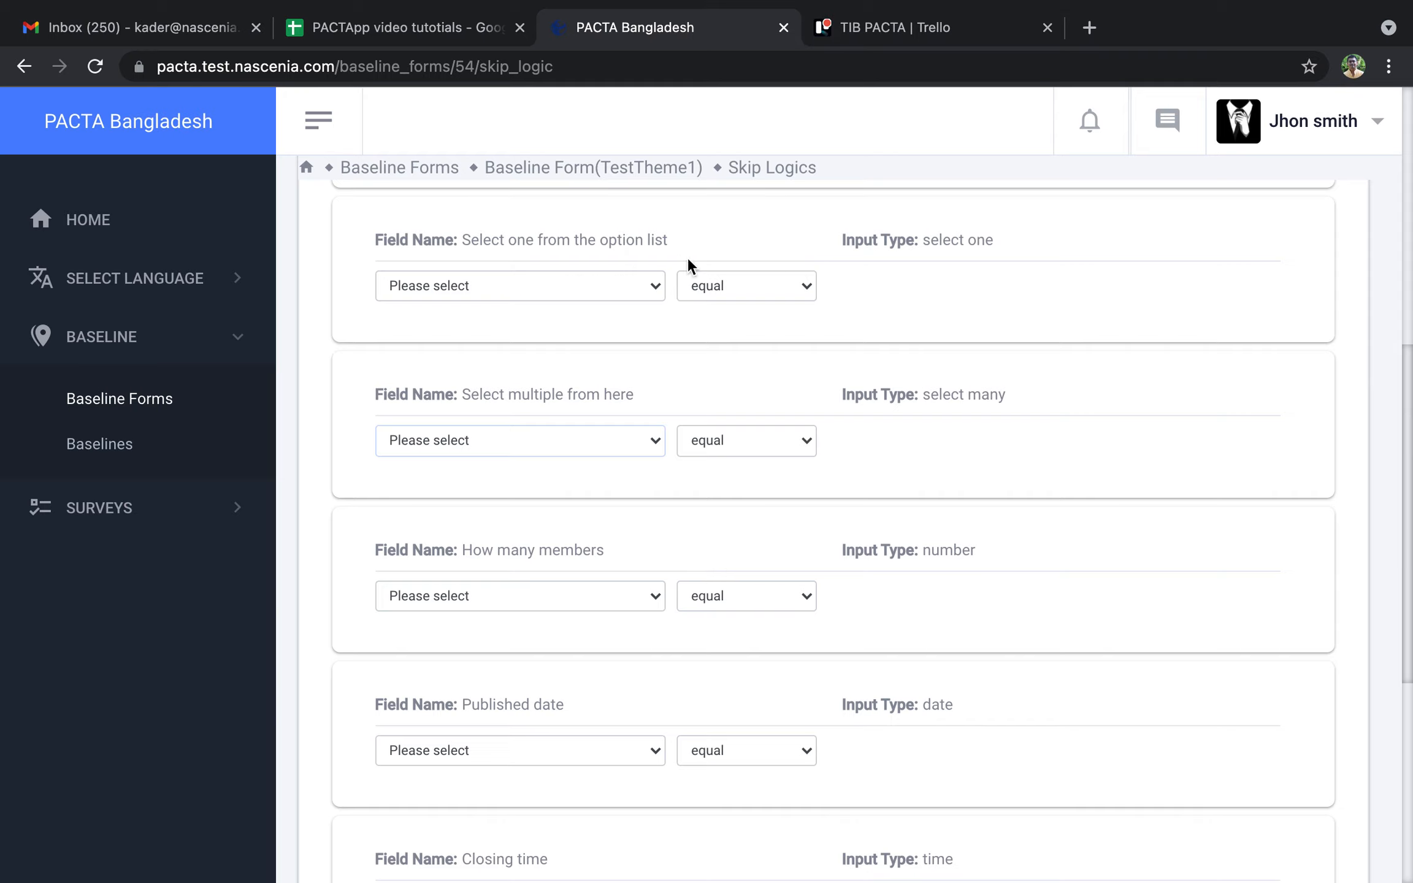
{"action": "left_click", "coordinate": [661, 595]}
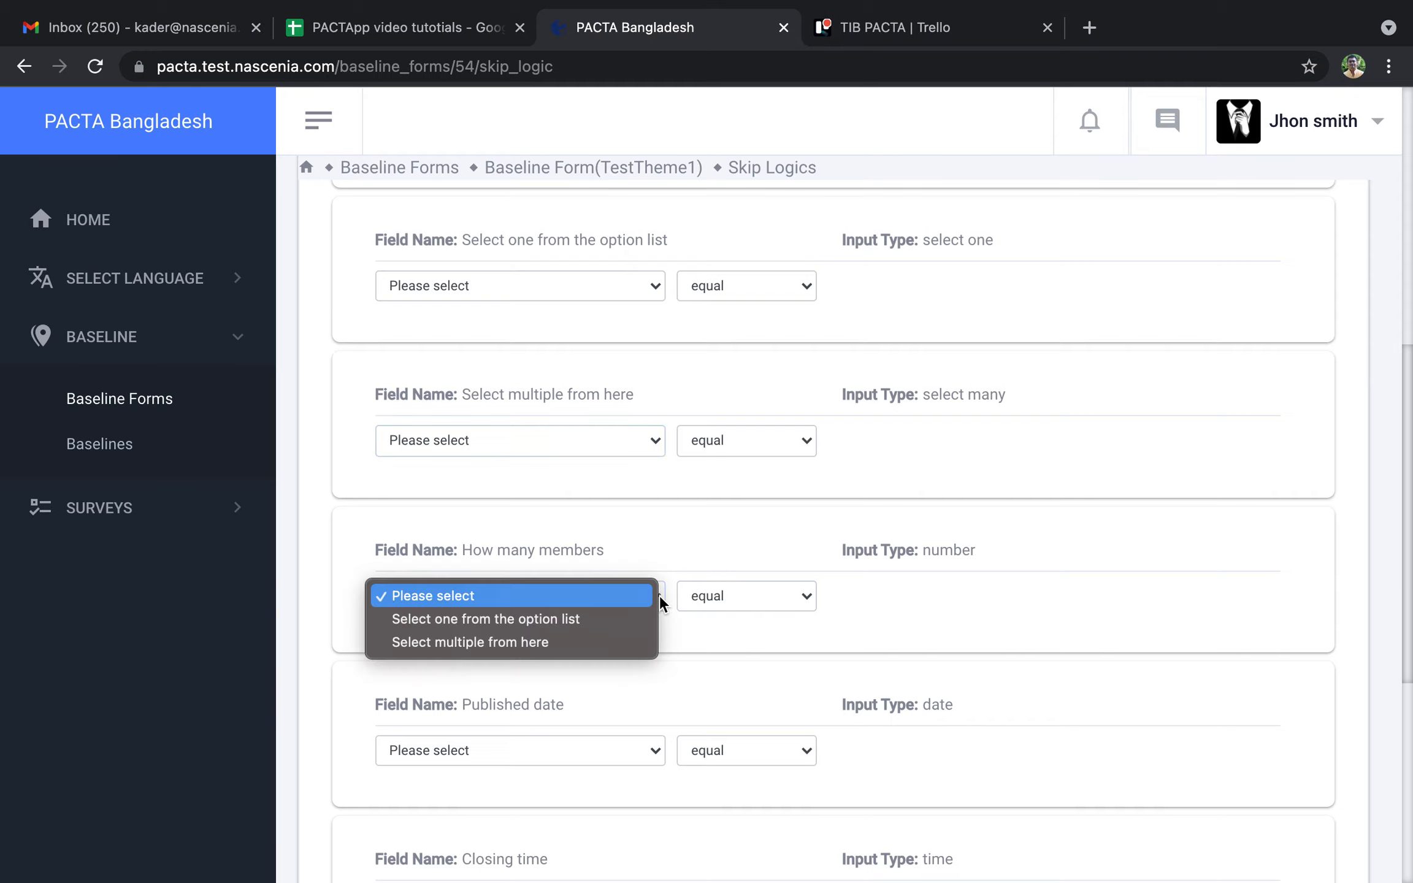
{"action": "left_click", "coordinate": [549, 619]}
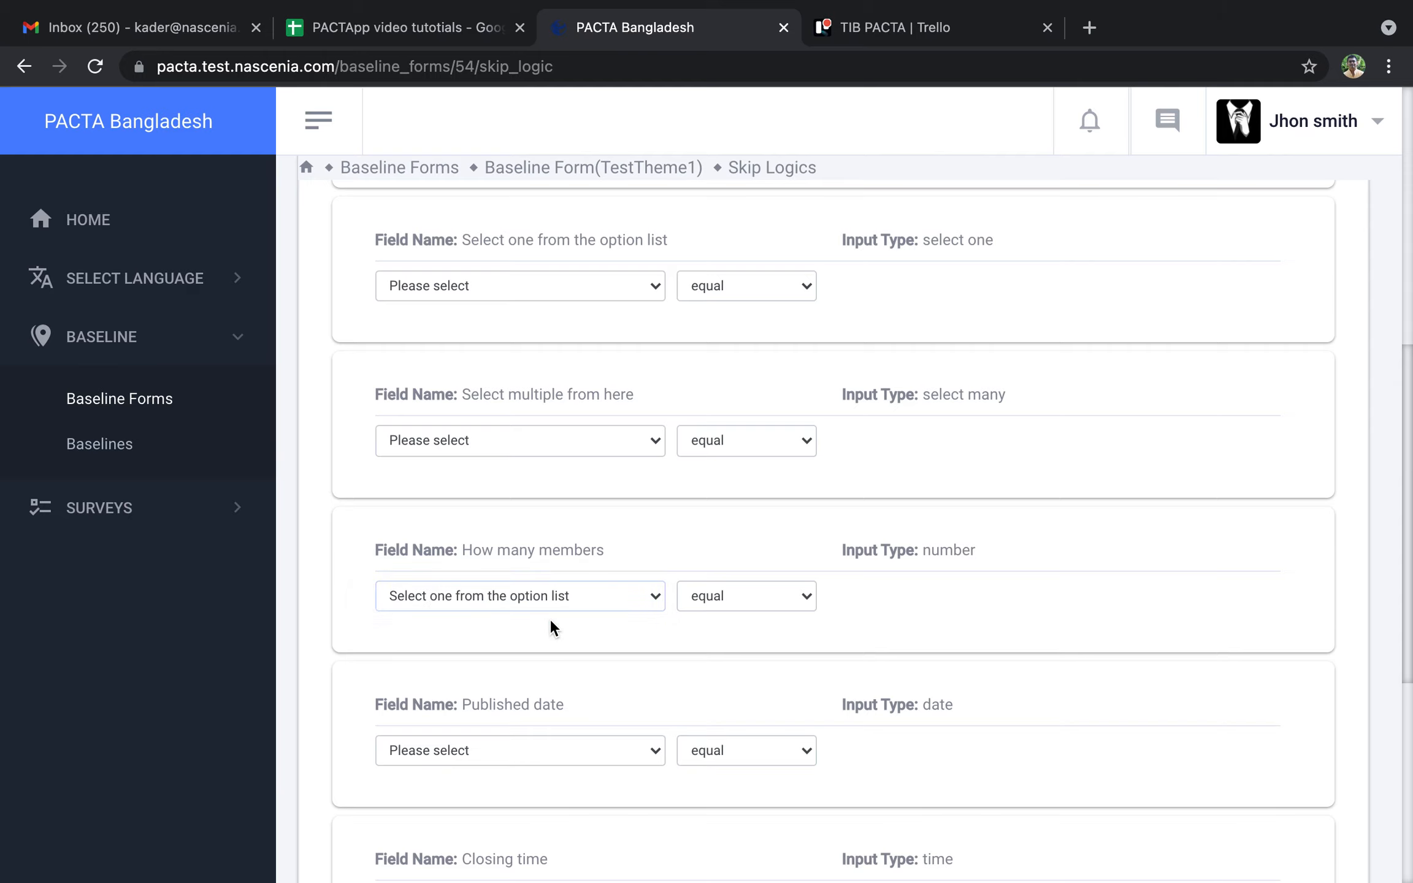
{"action": "left_click", "coordinate": [805, 595]}
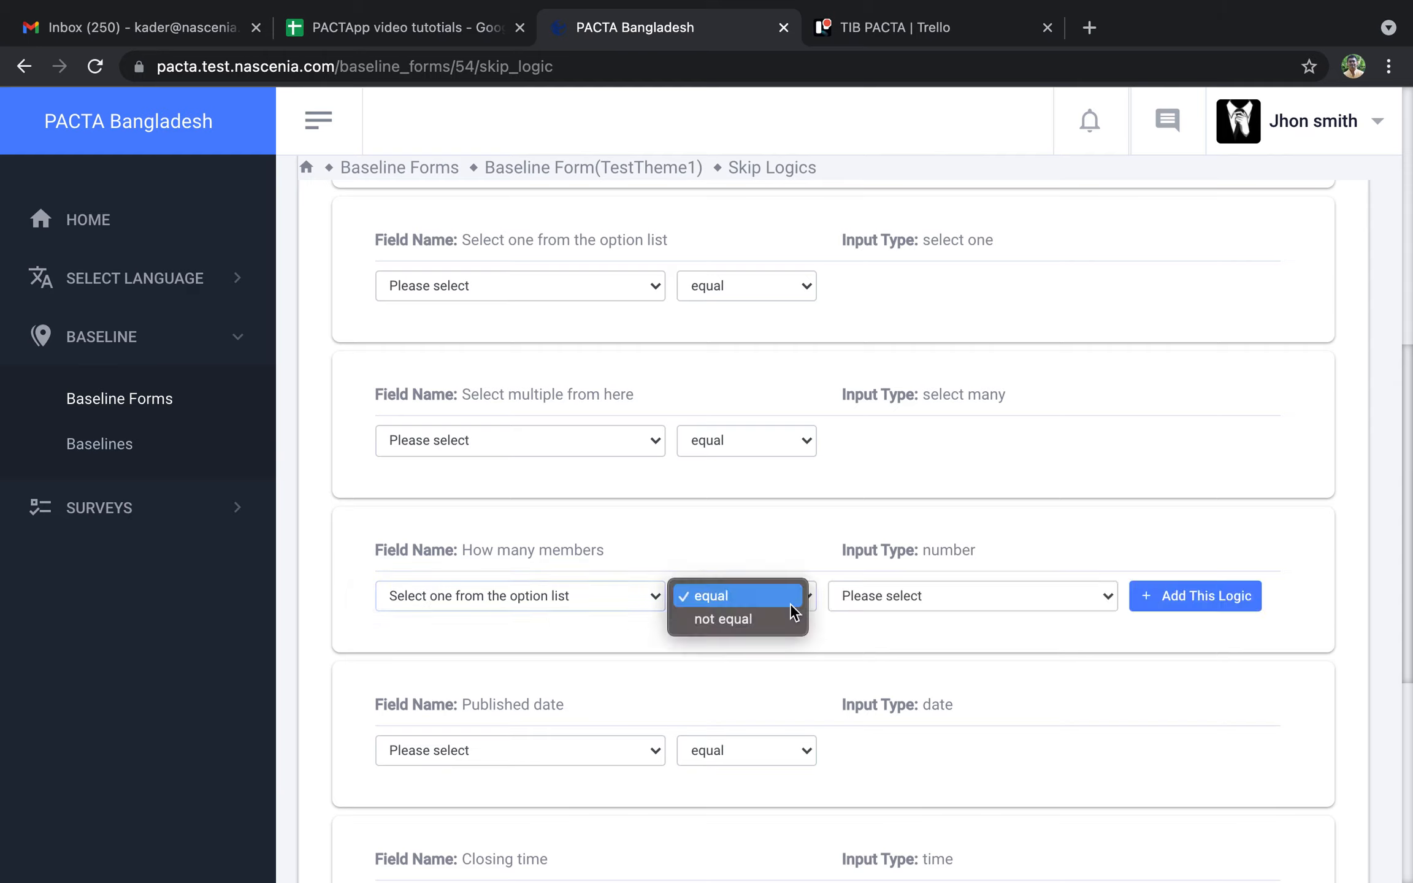
{"action": "left_click", "coordinate": [727, 598]}
{"action": "left_click", "coordinate": [963, 603]}
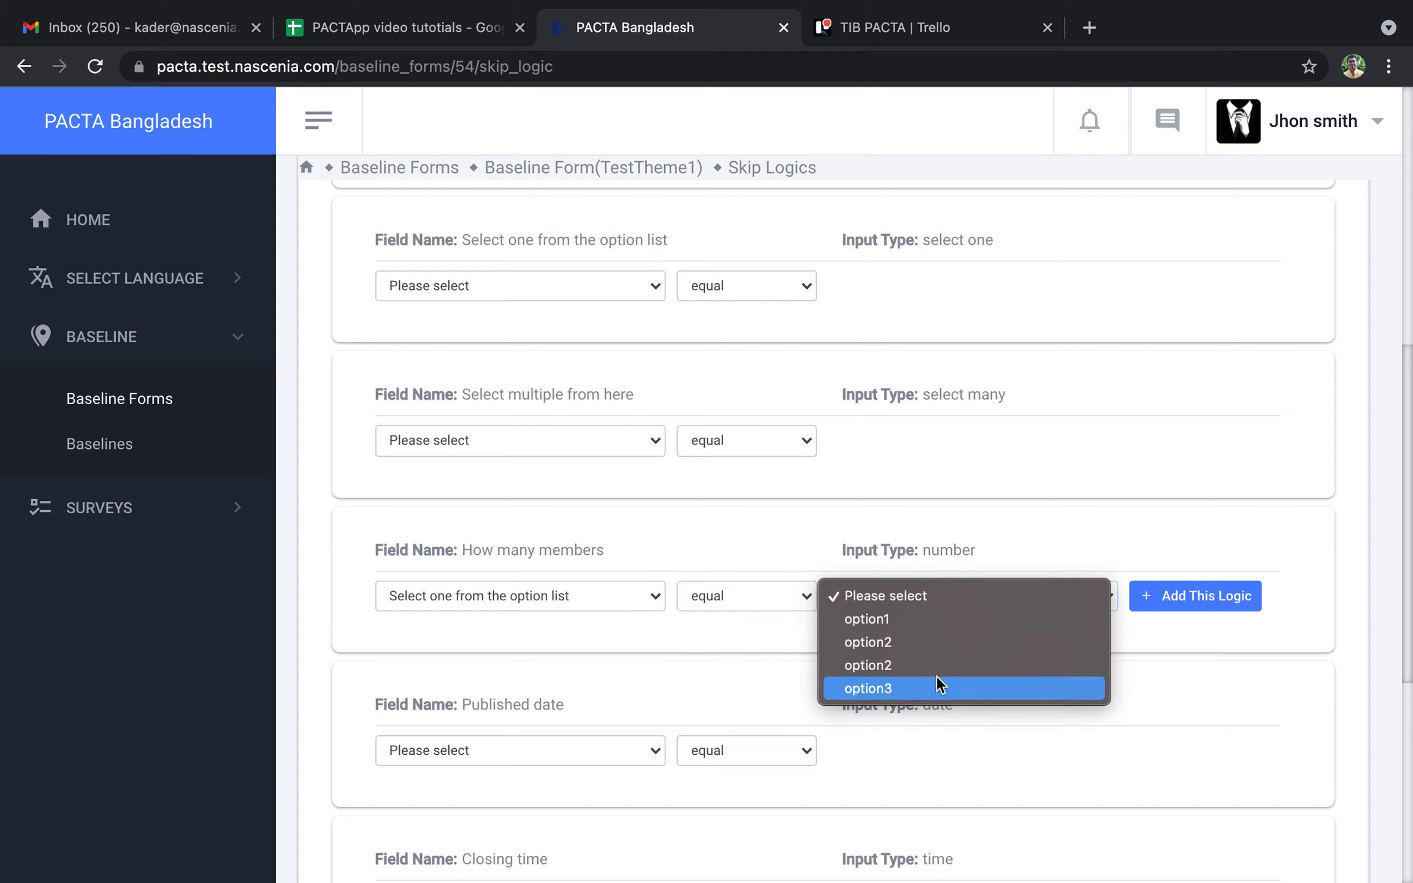
{"action": "left_click", "coordinate": [883, 689]}
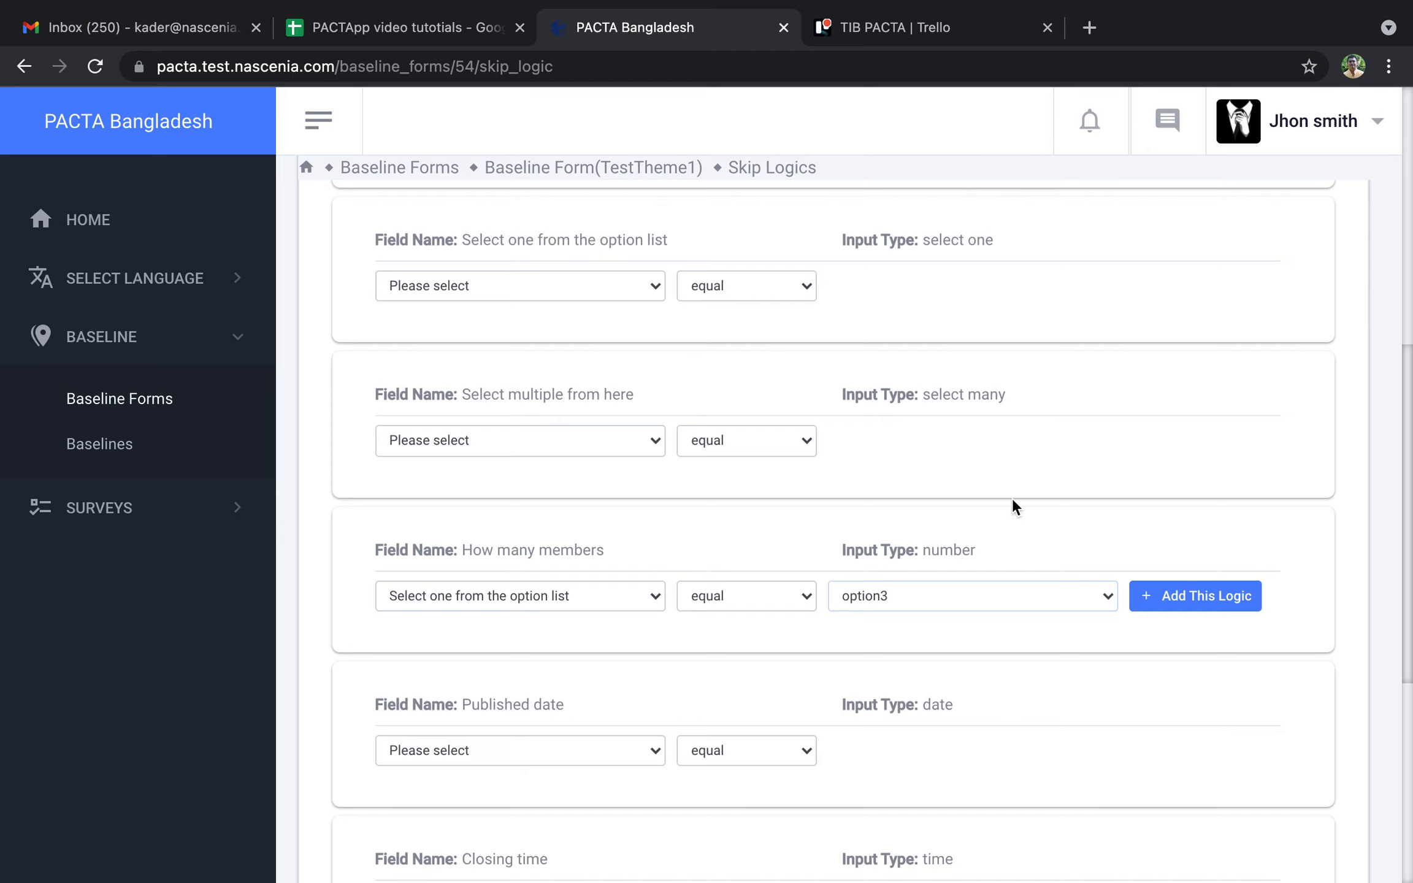
{"action": "left_click", "coordinate": [1177, 595]}
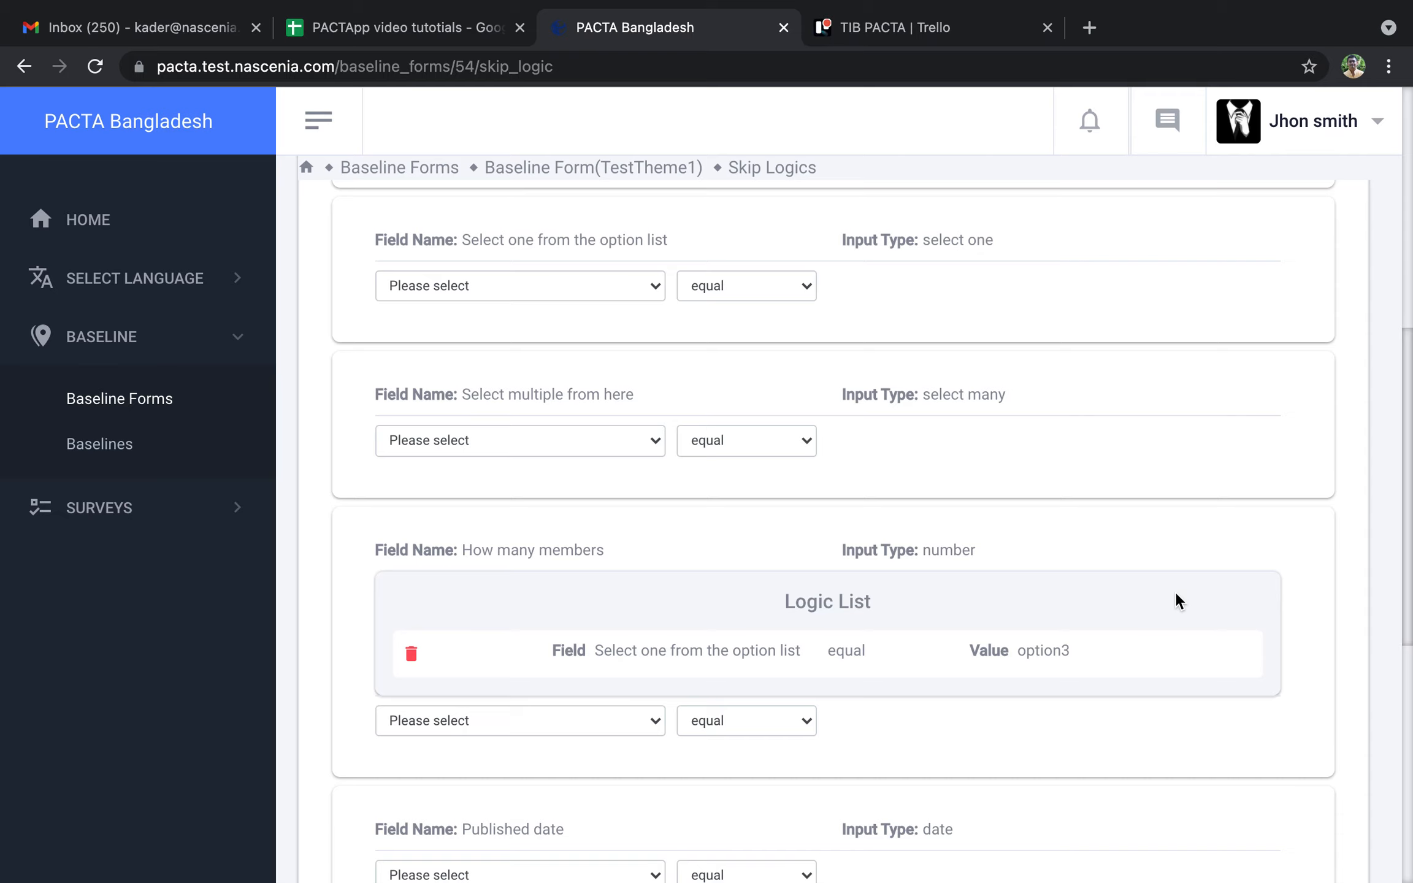
Step: Move the "I do agree with the above stated information" field above "Closing time" and confirm the reorder
{"action": "scroll", "coordinate": [926, 633], "scroll_direction": "down", "scroll_amount": 6}
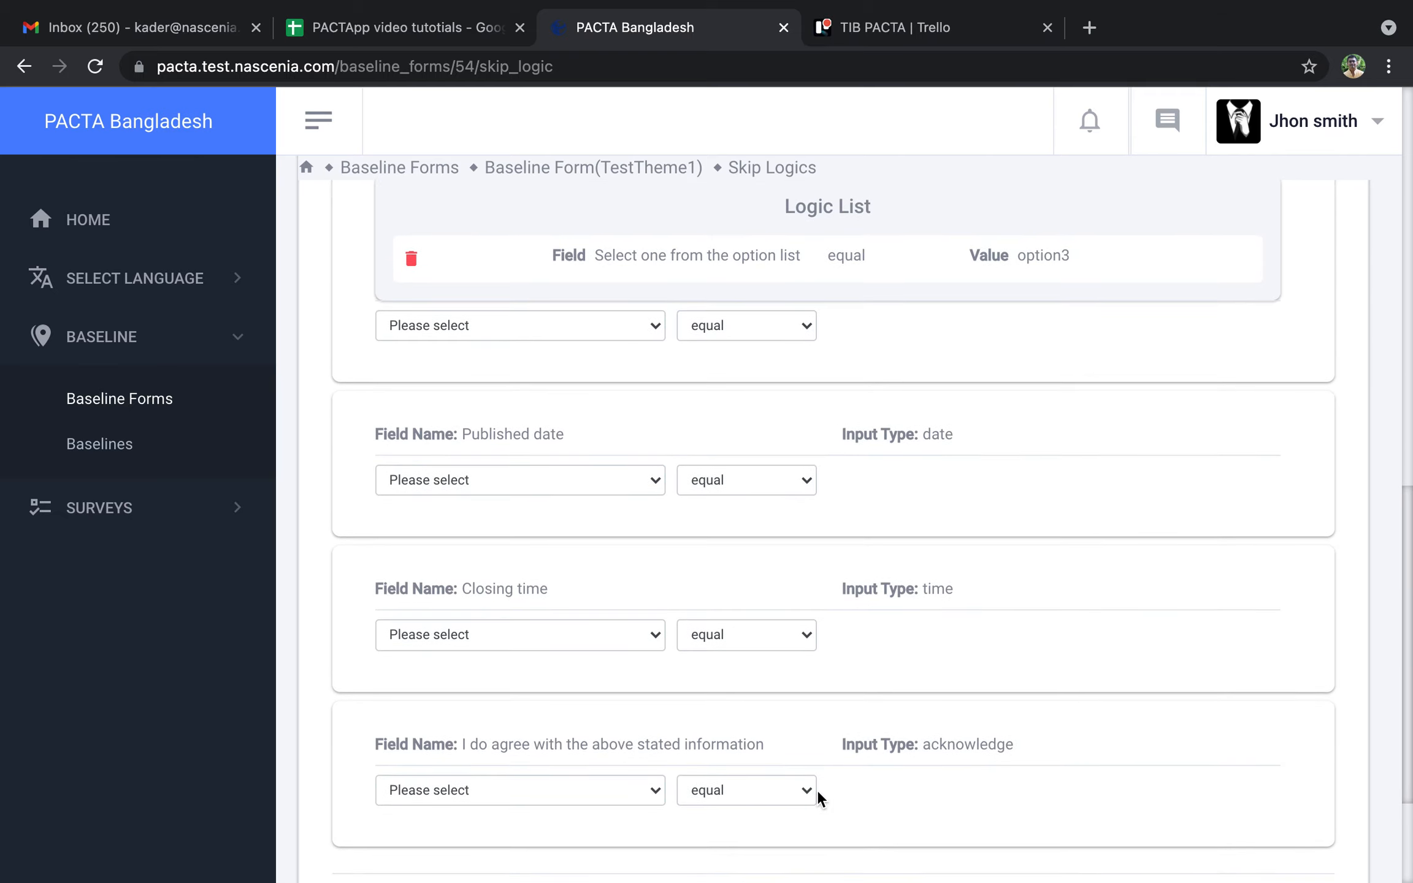
{"action": "scroll", "coordinate": [817, 791], "scroll_direction": "down", "scroll_amount": 2}
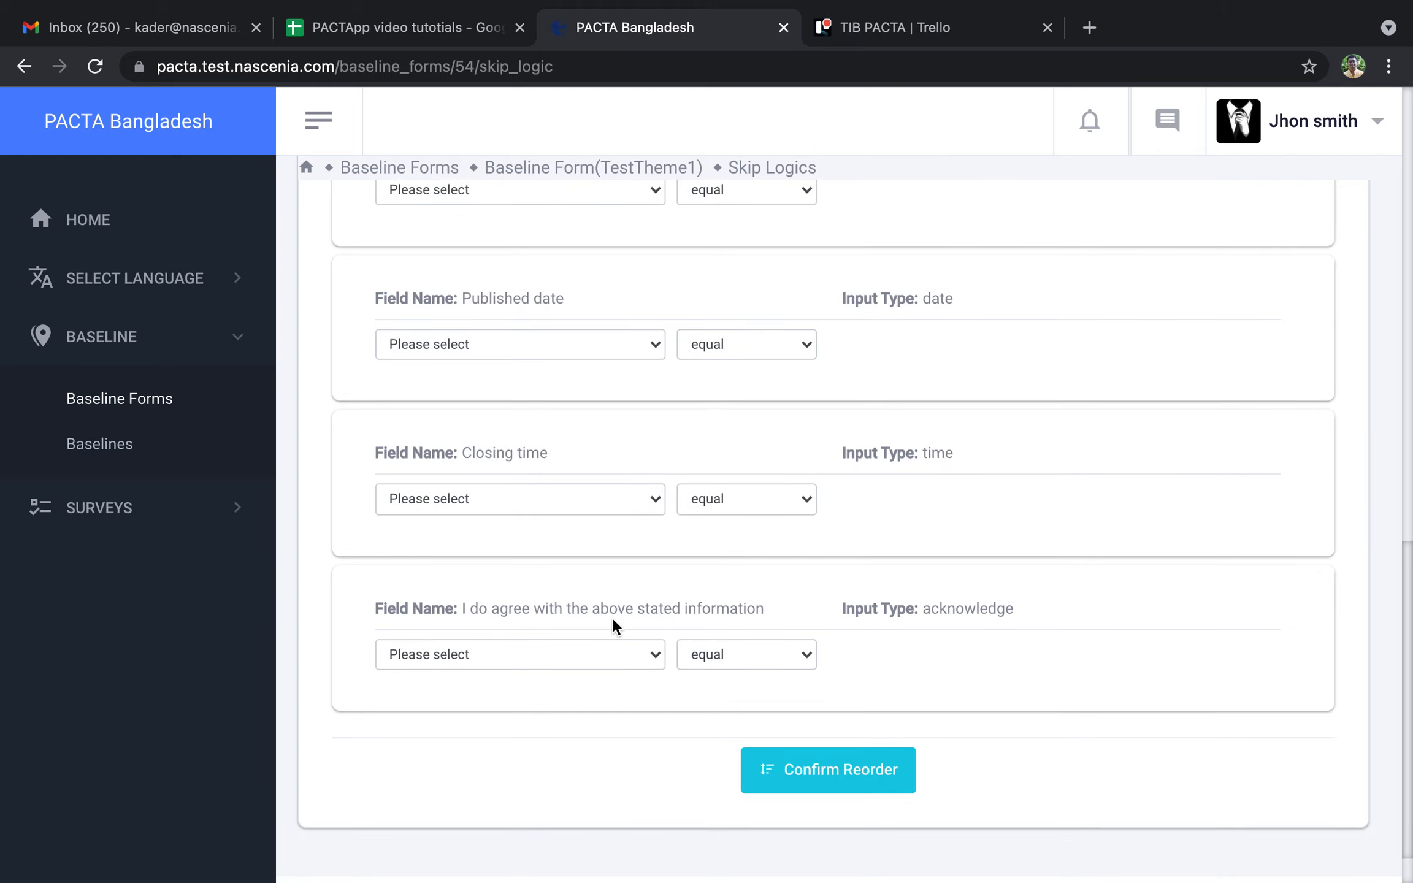
{"action": "left_click_drag", "start_coordinate": [605, 592], "coordinate": [610, 534]}
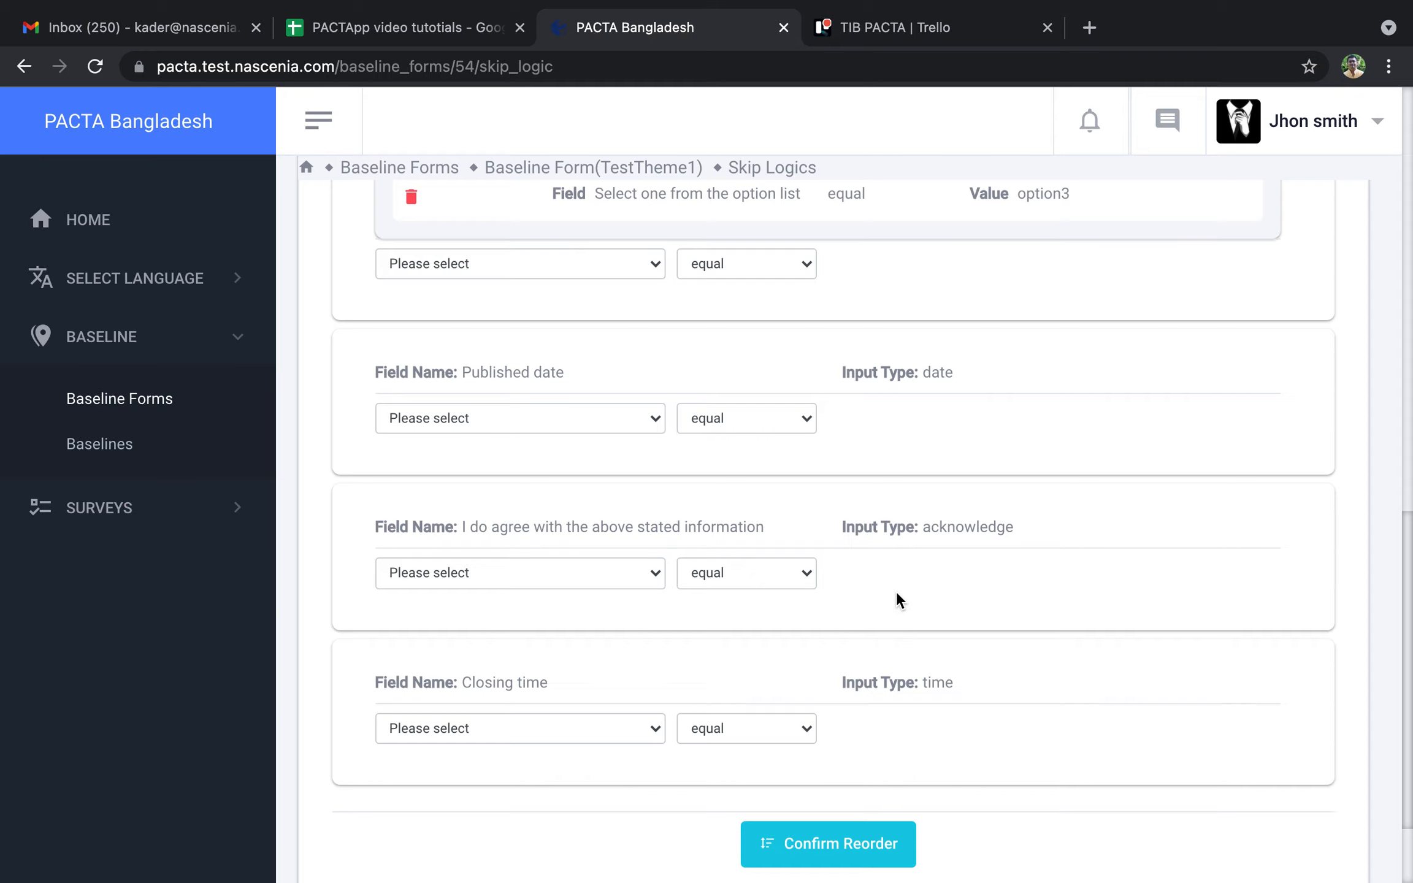
{"action": "scroll", "coordinate": [890, 718], "scroll_direction": "up", "scroll_amount": 7}
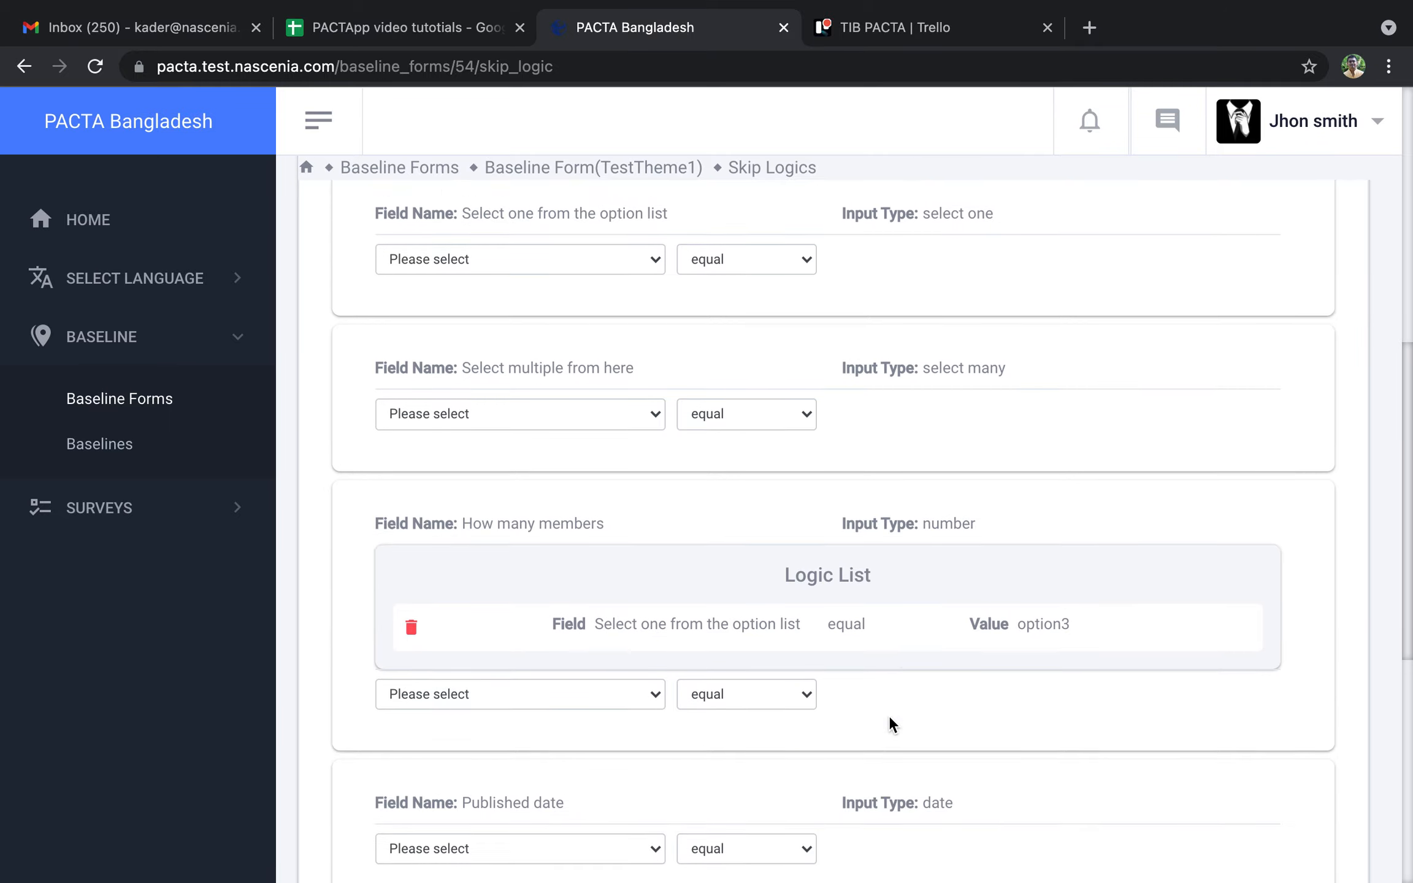
{"action": "scroll", "coordinate": [889, 715], "scroll_direction": "down", "scroll_amount": 11}
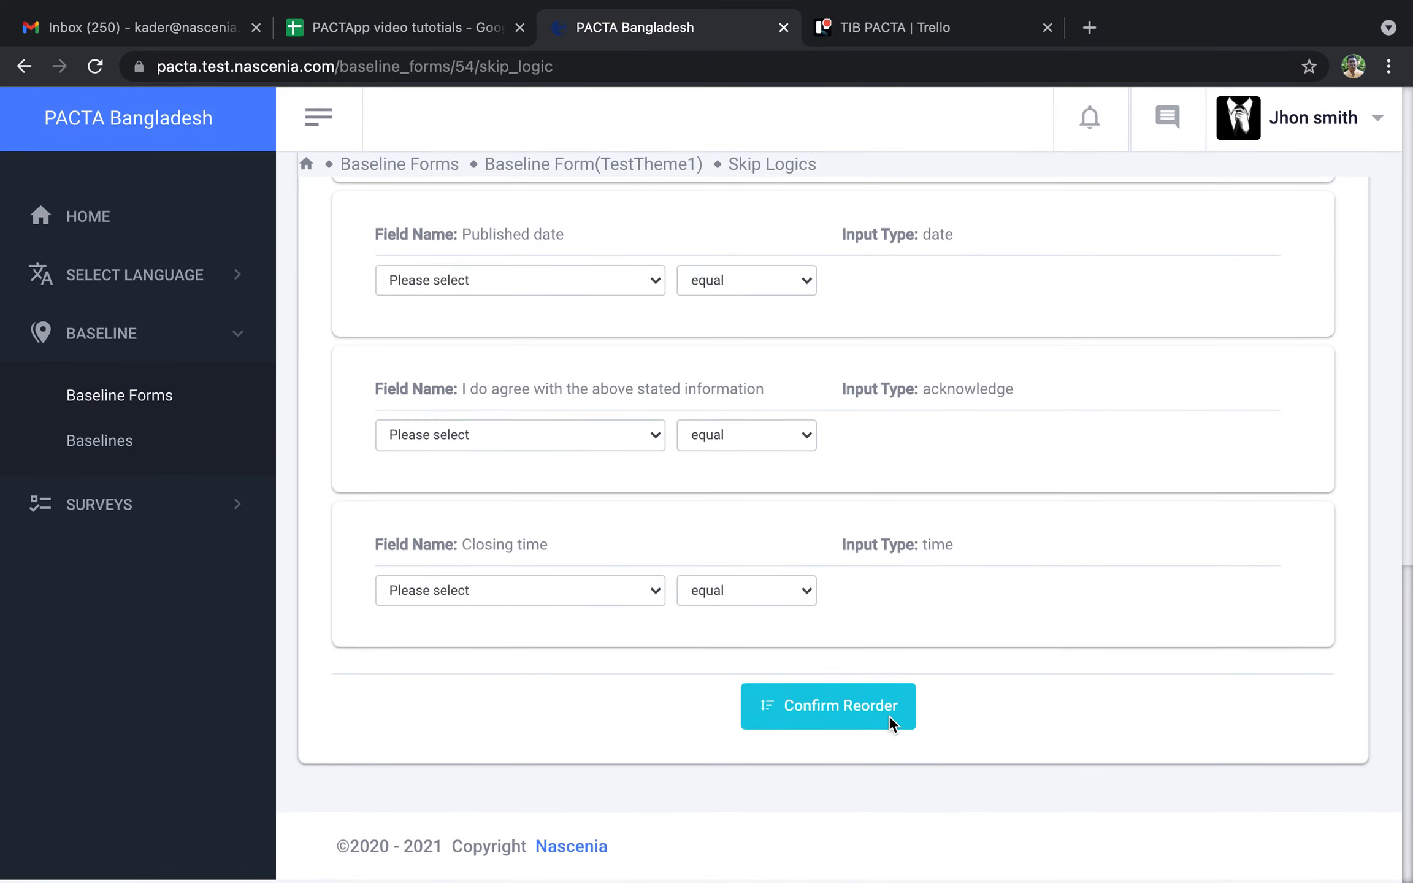
{"action": "left_click", "coordinate": [821, 710]}
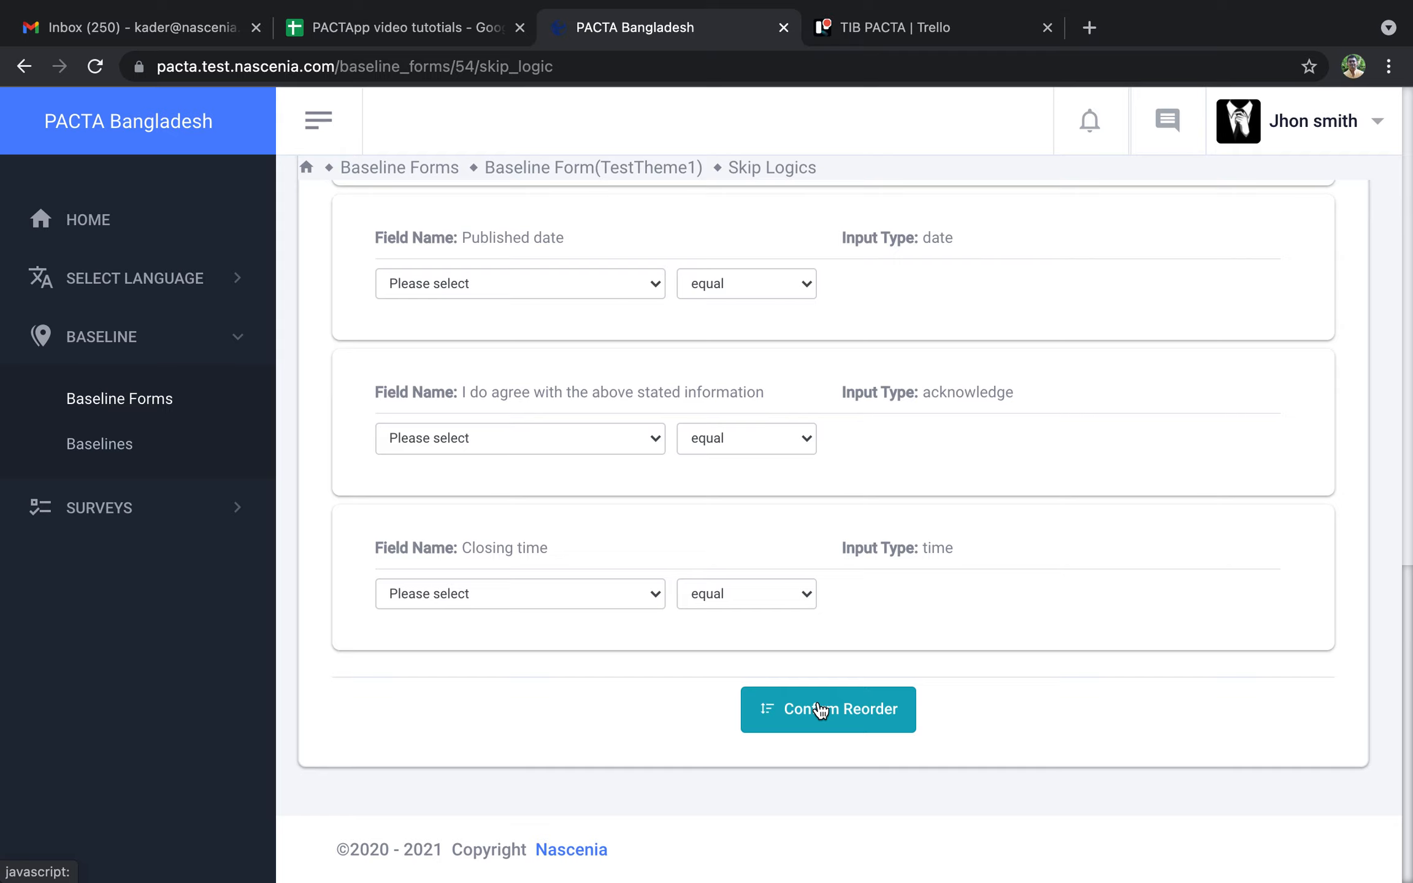
Step: Return to the baseline forms list, open the drafted TestTheme1 form's preview, and review its questions and their order
{"action": "scroll", "coordinate": [821, 711], "scroll_direction": "up", "scroll_amount": 15}
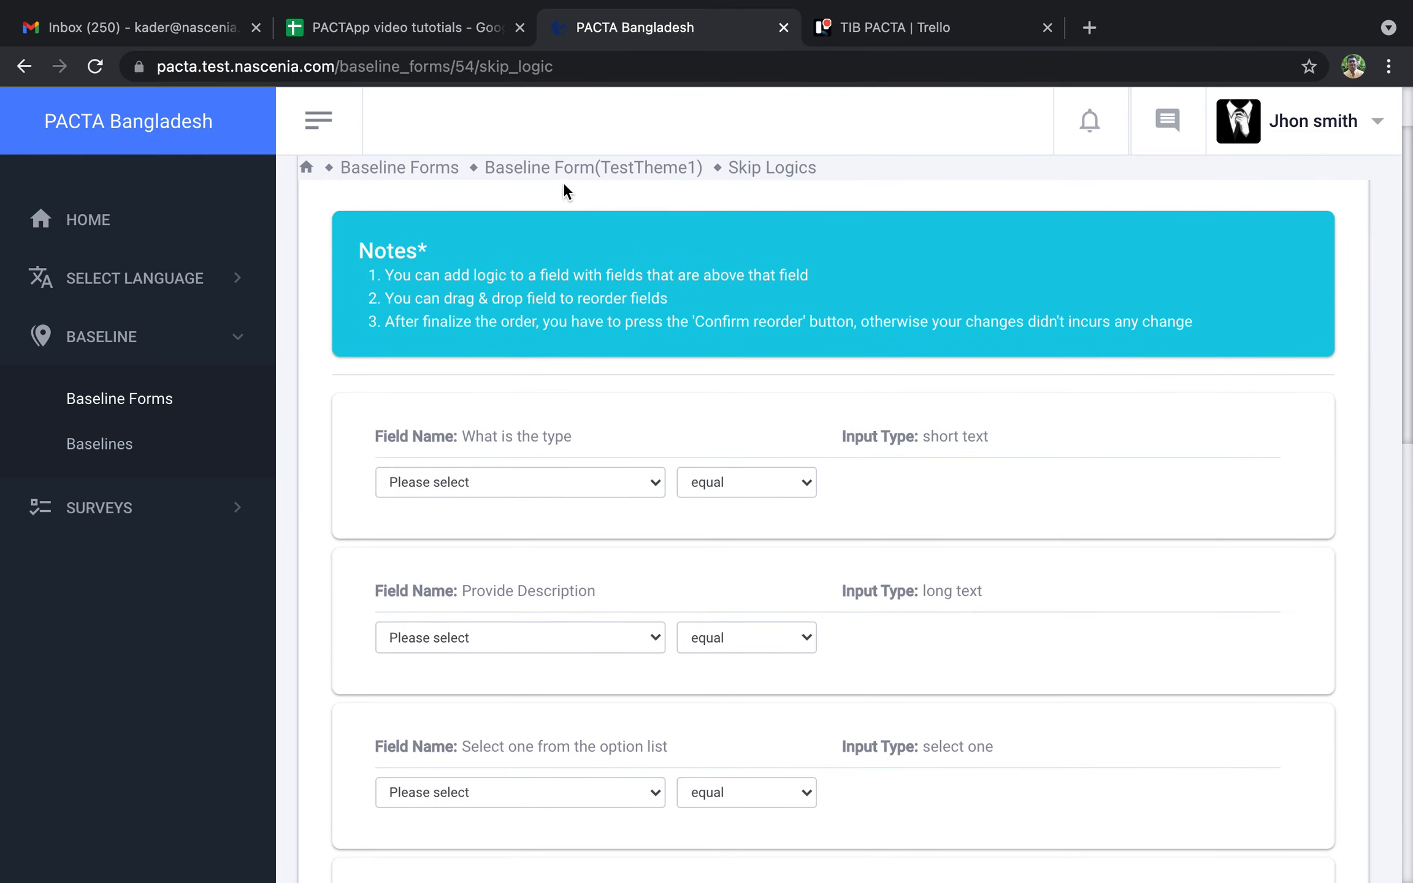
{"action": "left_click", "coordinate": [447, 177]}
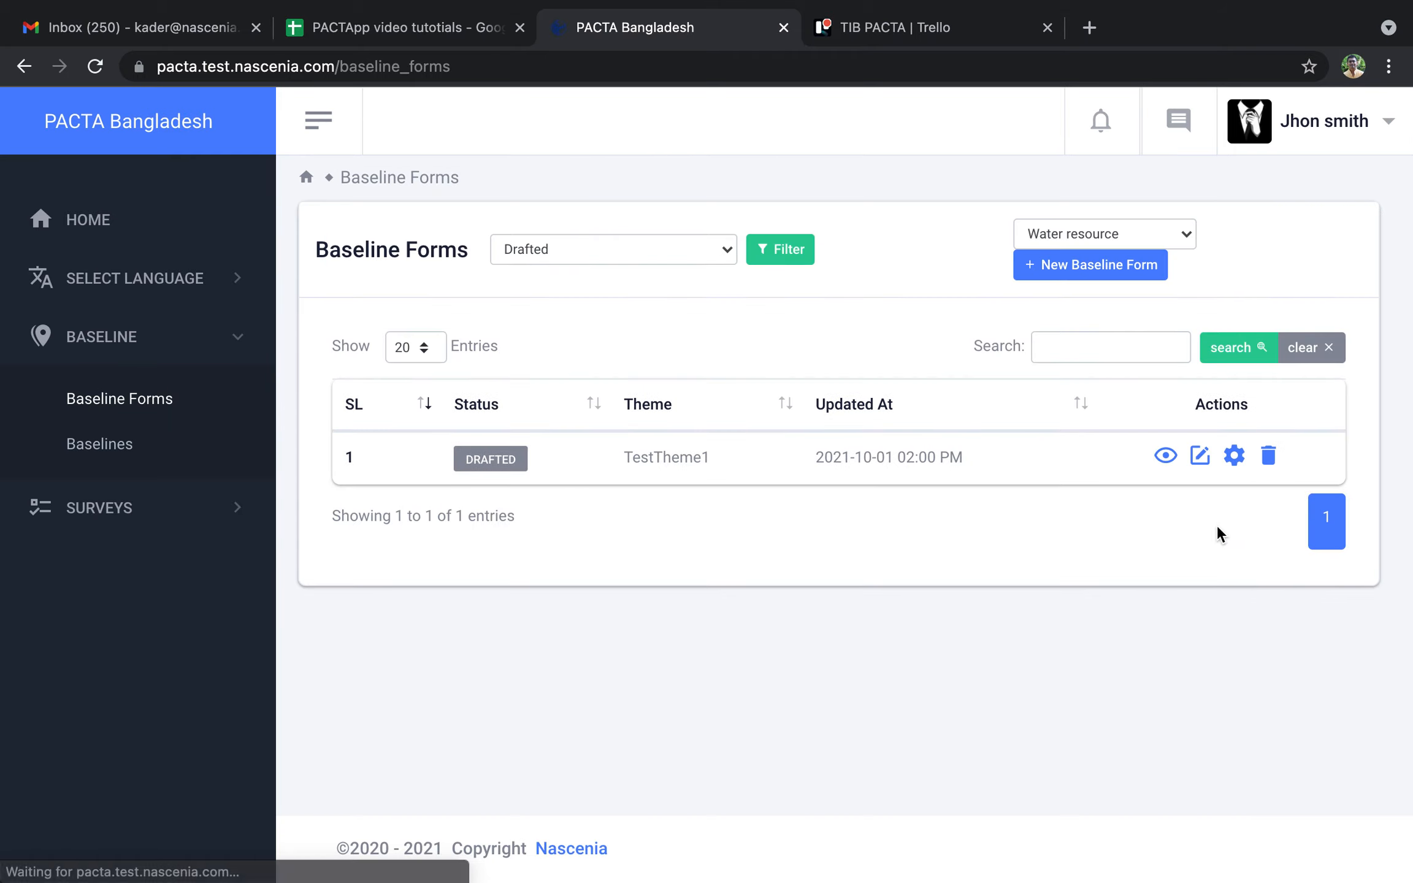
{"action": "left_click", "coordinate": [1167, 460]}
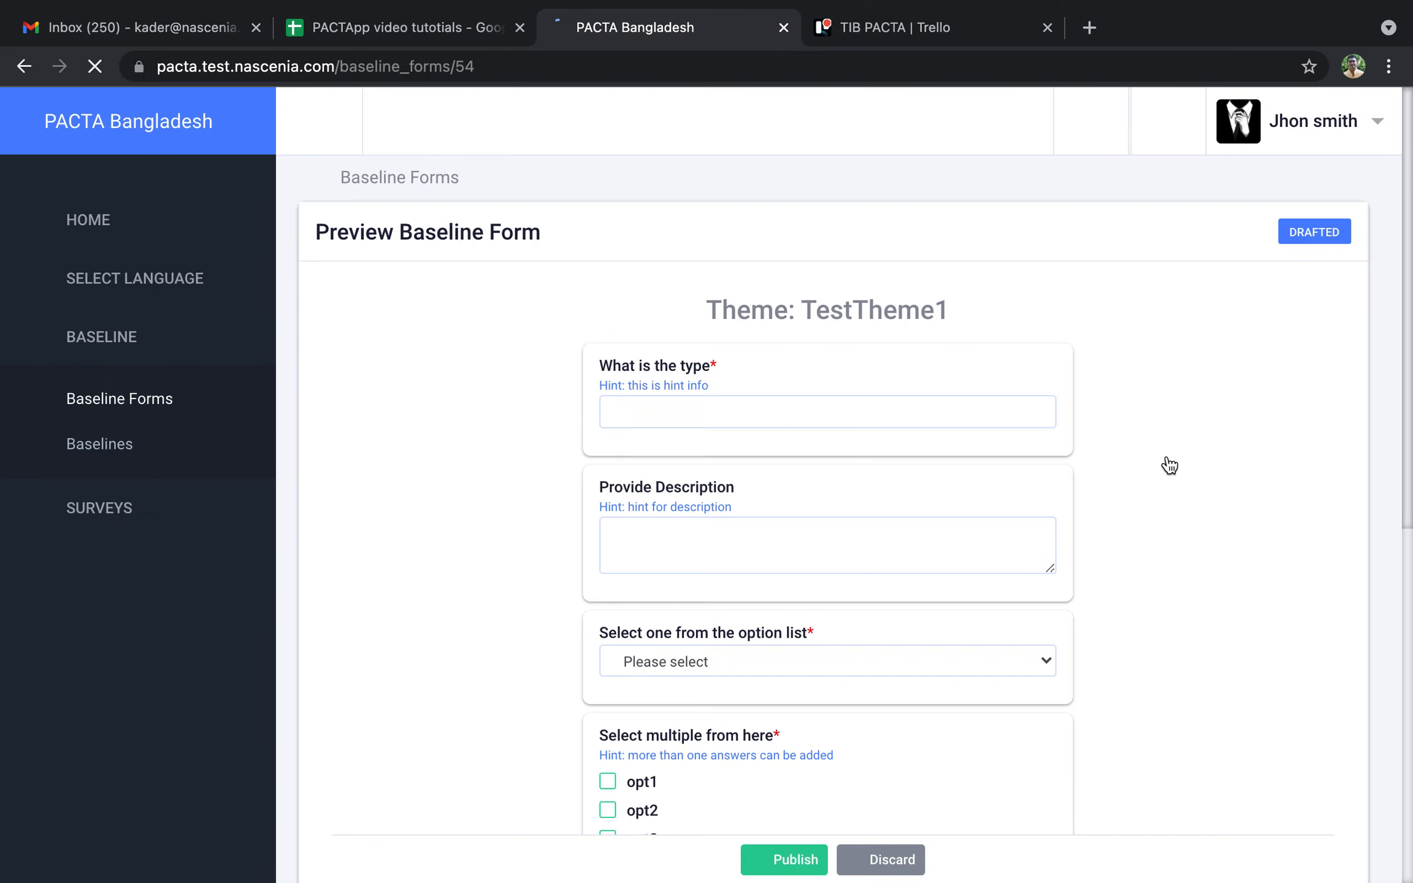
{"action": "scroll", "coordinate": [914, 485], "scroll_direction": "down", "scroll_amount": 10}
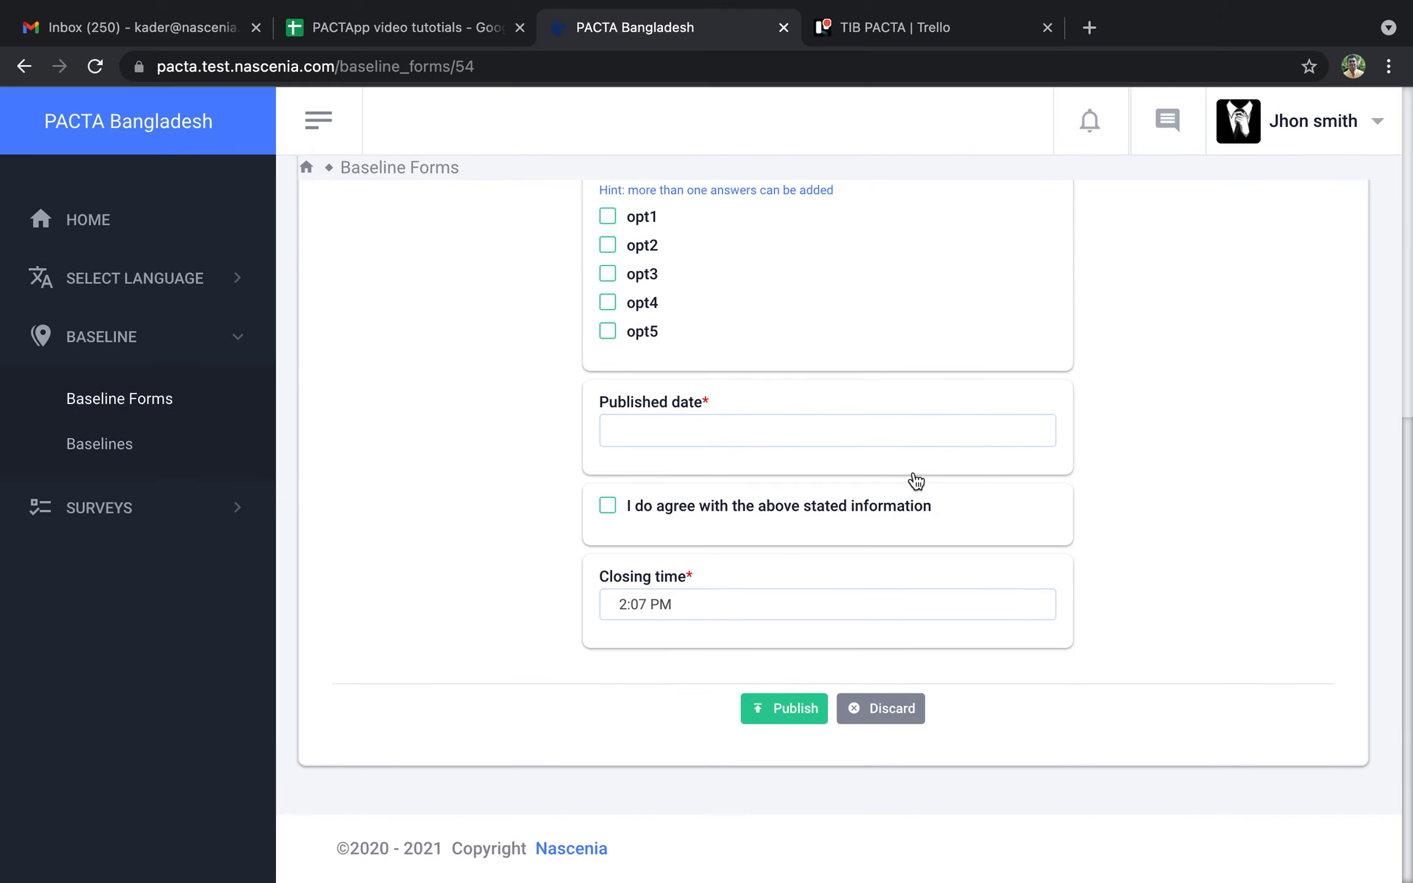
{"action": "scroll", "coordinate": [916, 481], "scroll_direction": "up", "scroll_amount": 10}
{"action": "scroll", "coordinate": [915, 480], "scroll_direction": "down", "scroll_amount": 10}
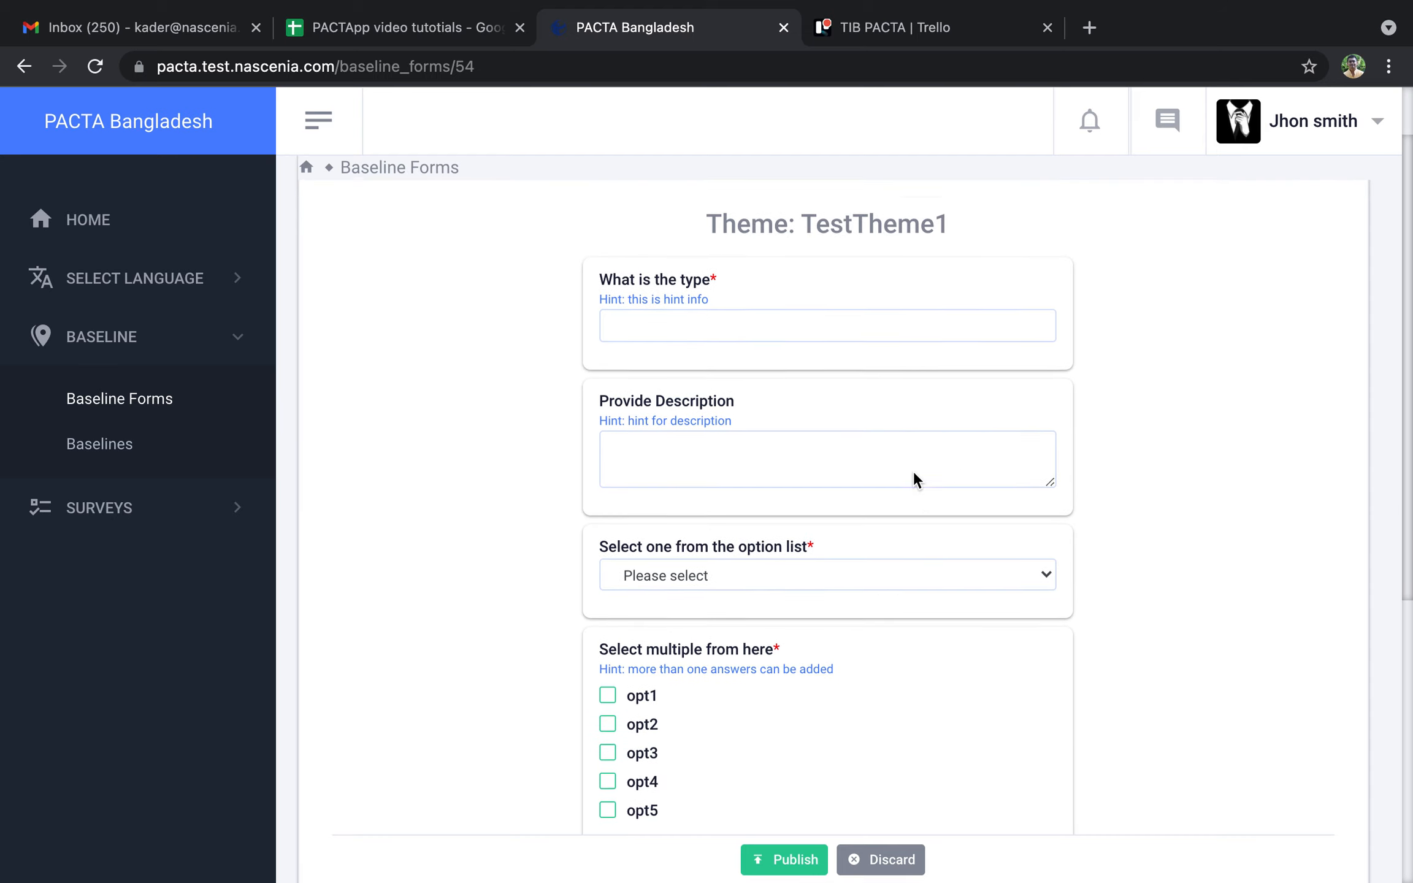
{"action": "scroll", "coordinate": [916, 480], "scroll_direction": "up", "scroll_amount": 10}
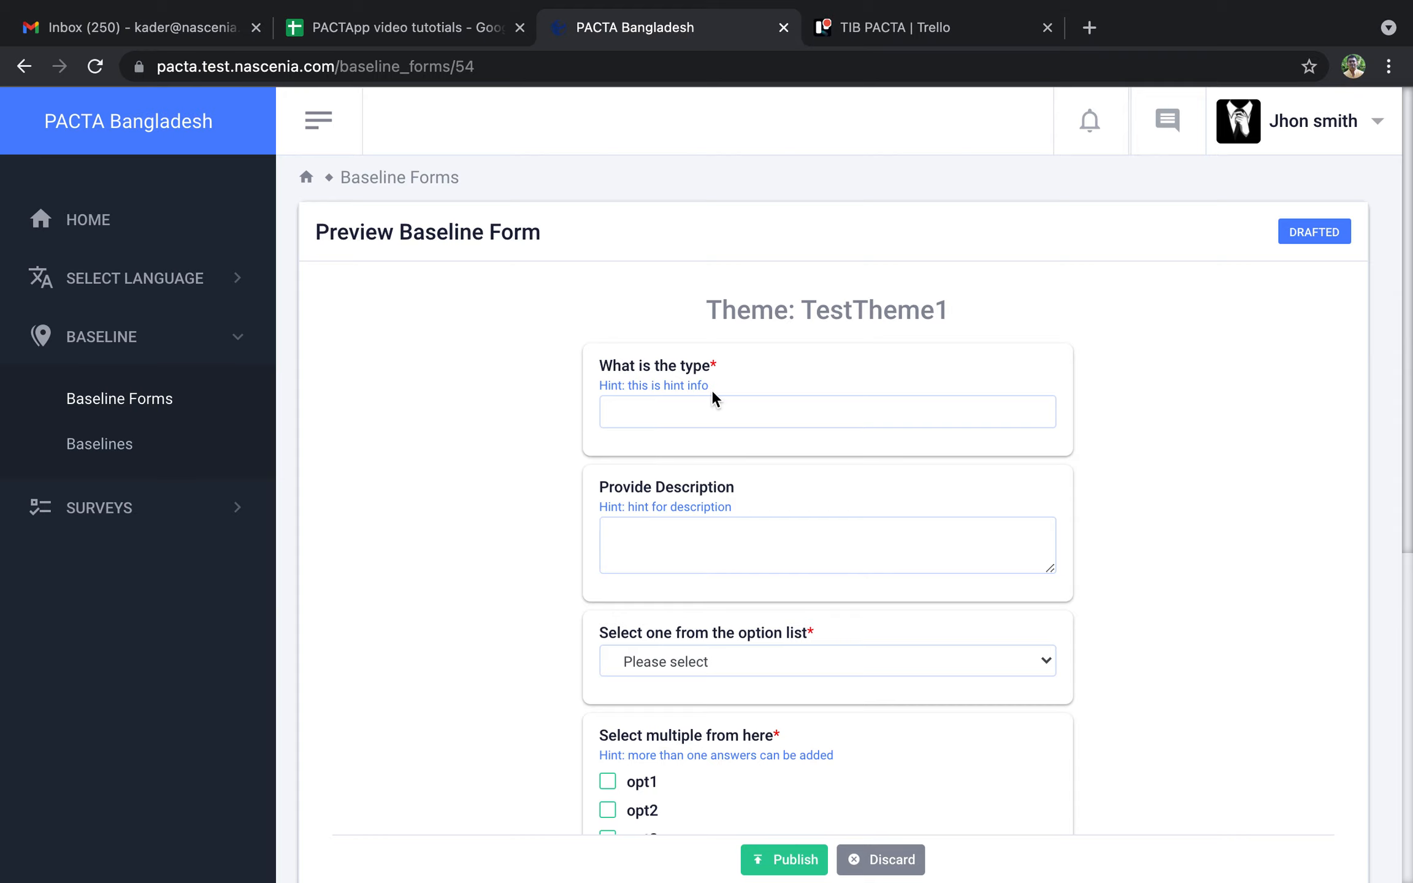
{"action": "scroll", "coordinate": [742, 578], "scroll_direction": "down", "scroll_amount": 2}
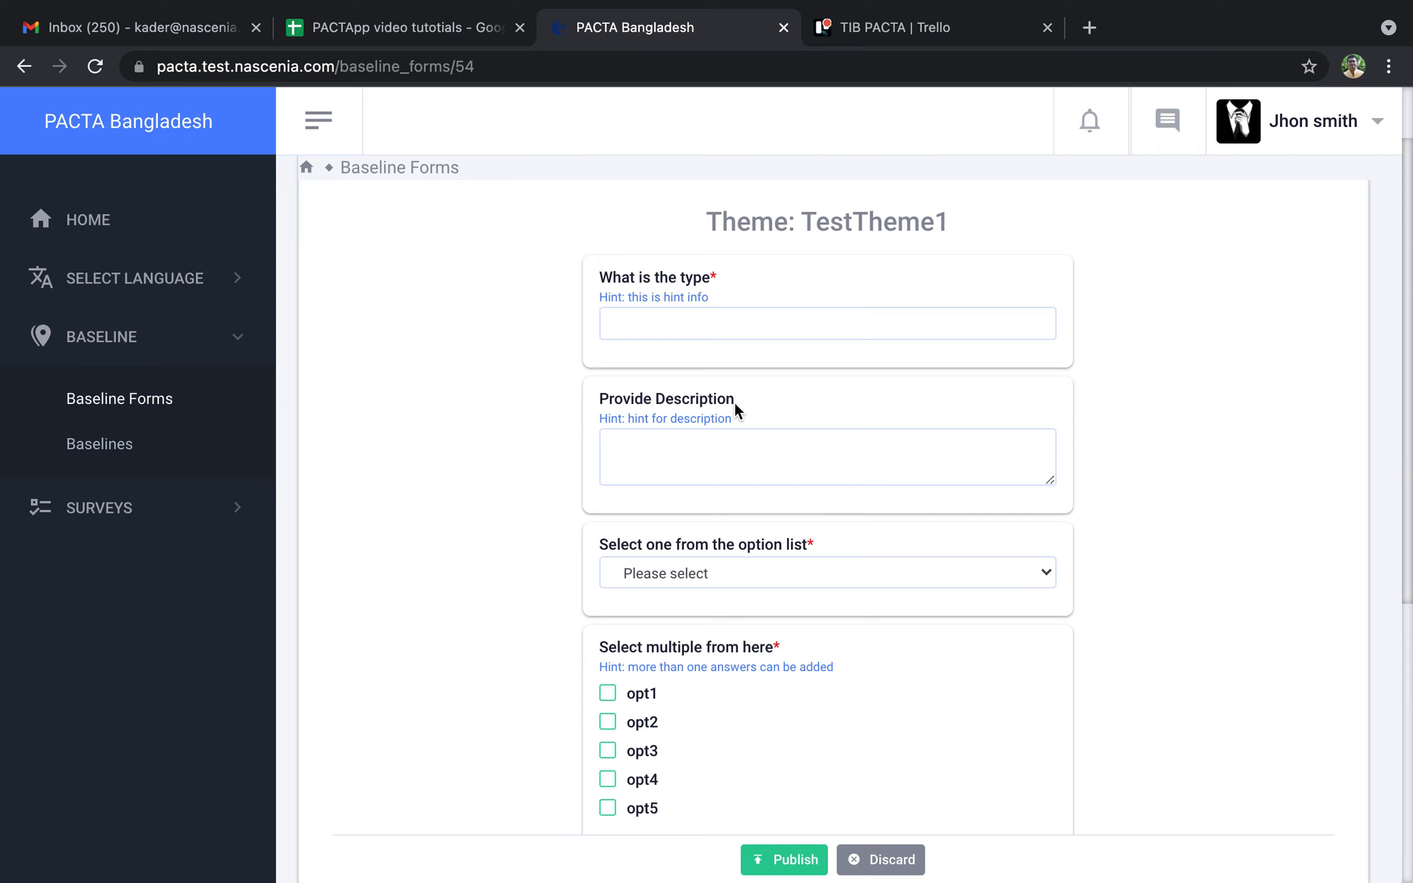
{"action": "scroll", "coordinate": [735, 405], "scroll_direction": "down", "scroll_amount": 5}
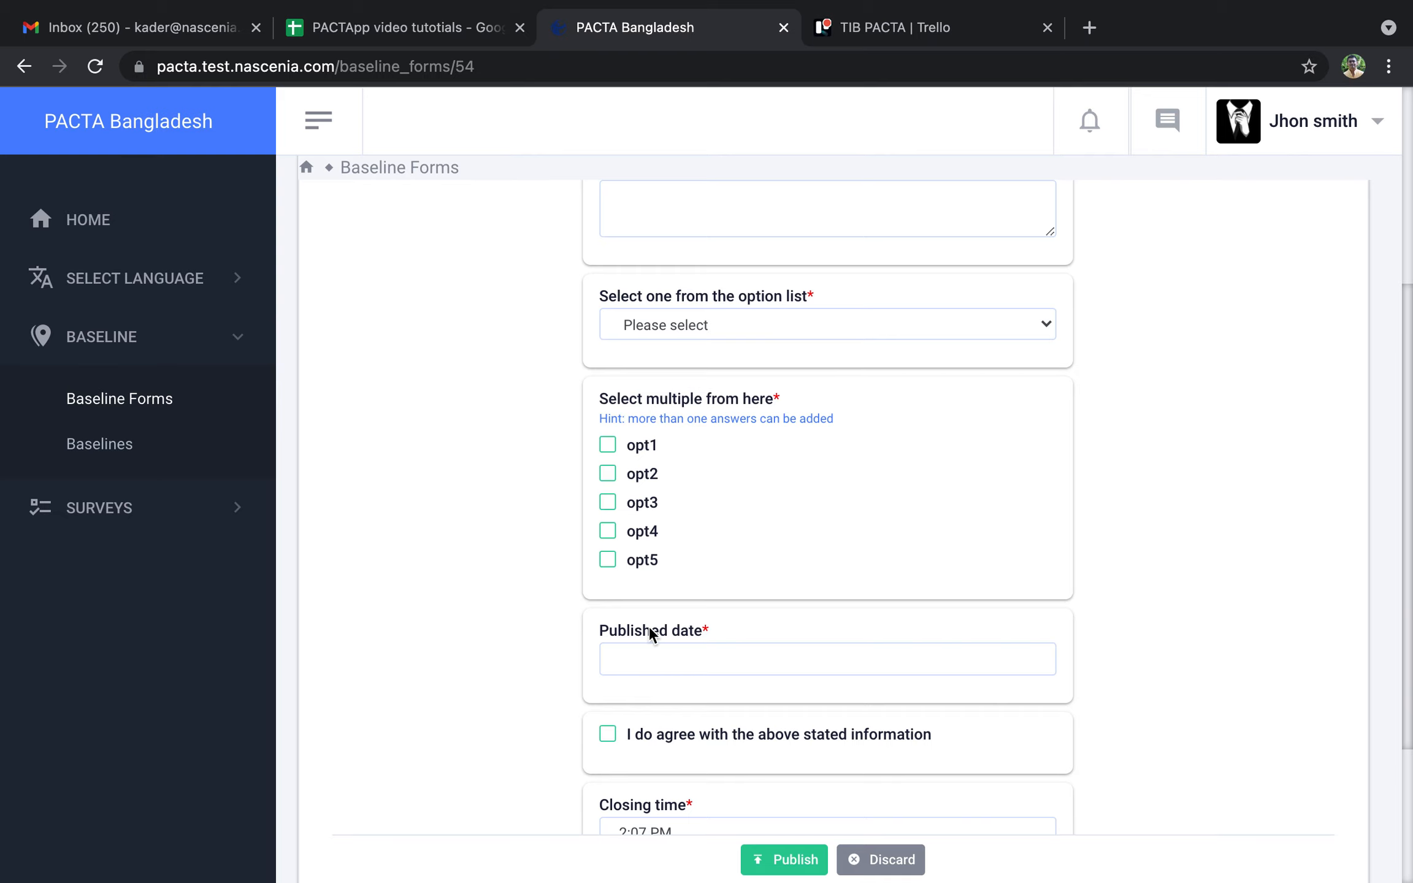
{"action": "scroll", "coordinate": [649, 627], "scroll_direction": "down", "scroll_amount": 1}
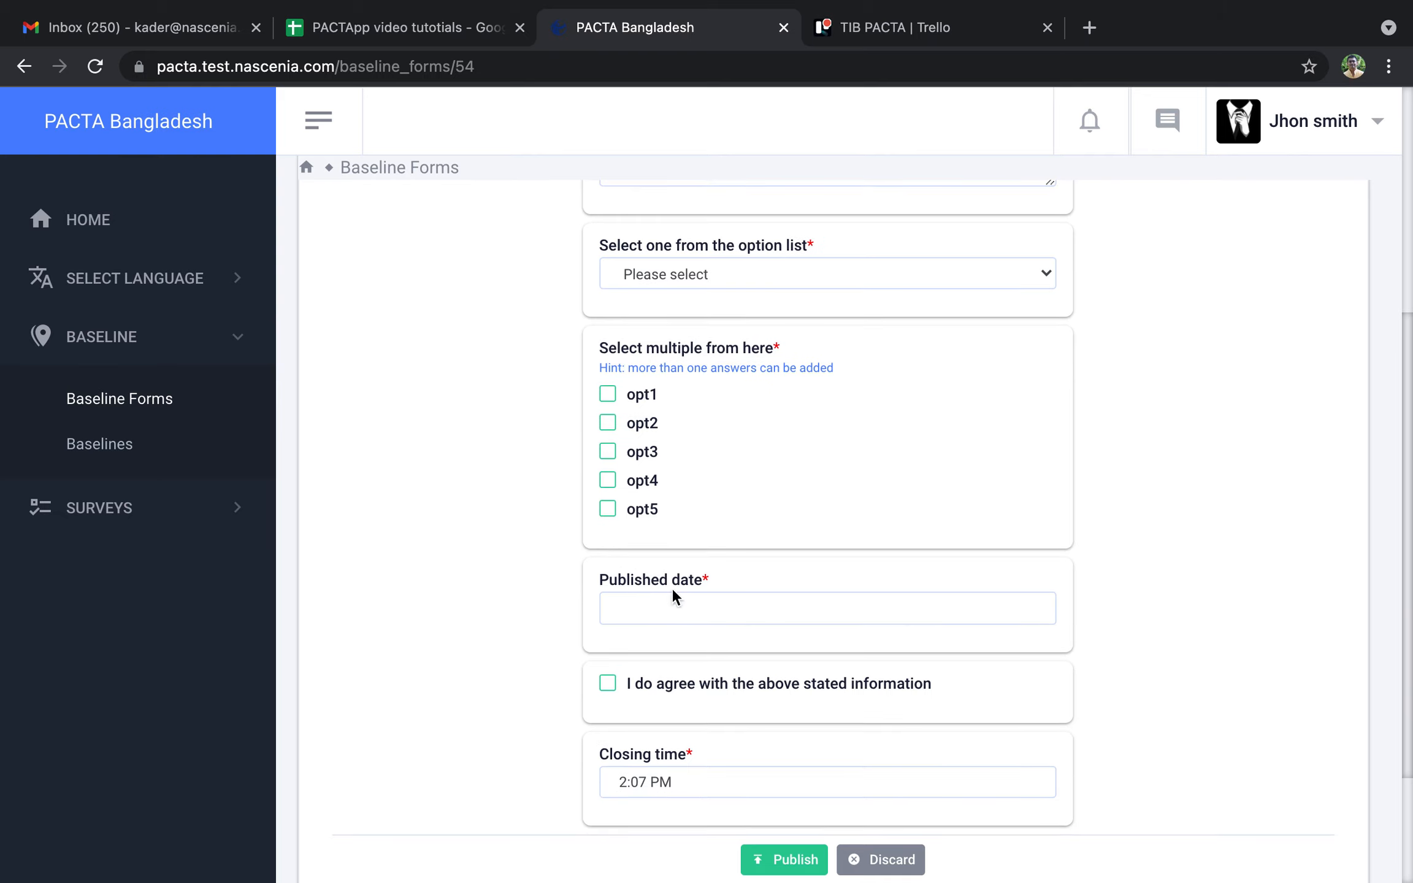
Step: Test the skip logic in the preview by choosing option3 and then option2 for "Select one from the option list", then leave the preview
{"action": "left_click", "coordinate": [694, 276]}
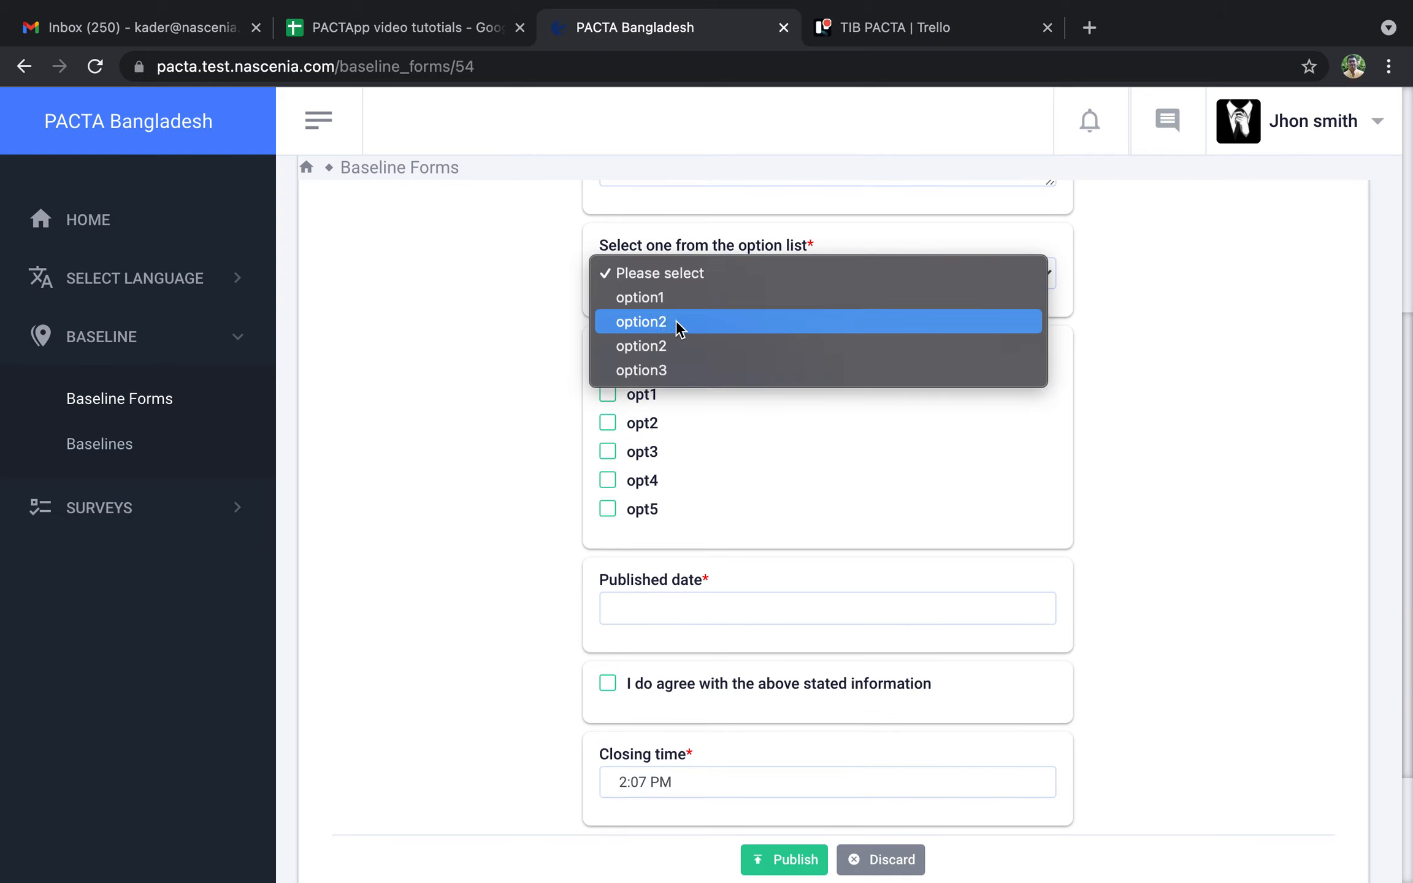
{"action": "left_click", "coordinate": [661, 367]}
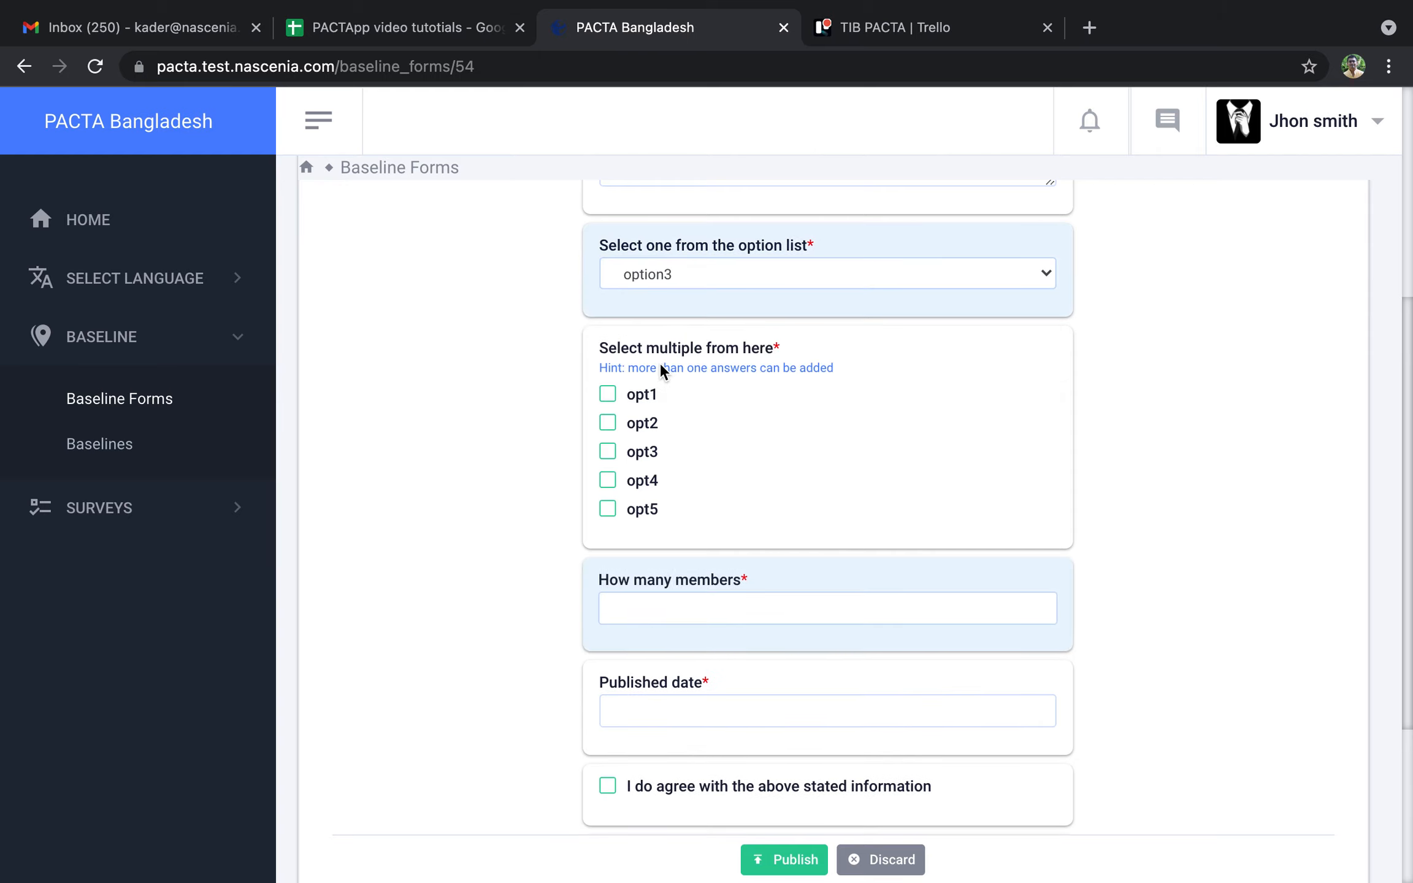
{"action": "left_click", "coordinate": [675, 277]}
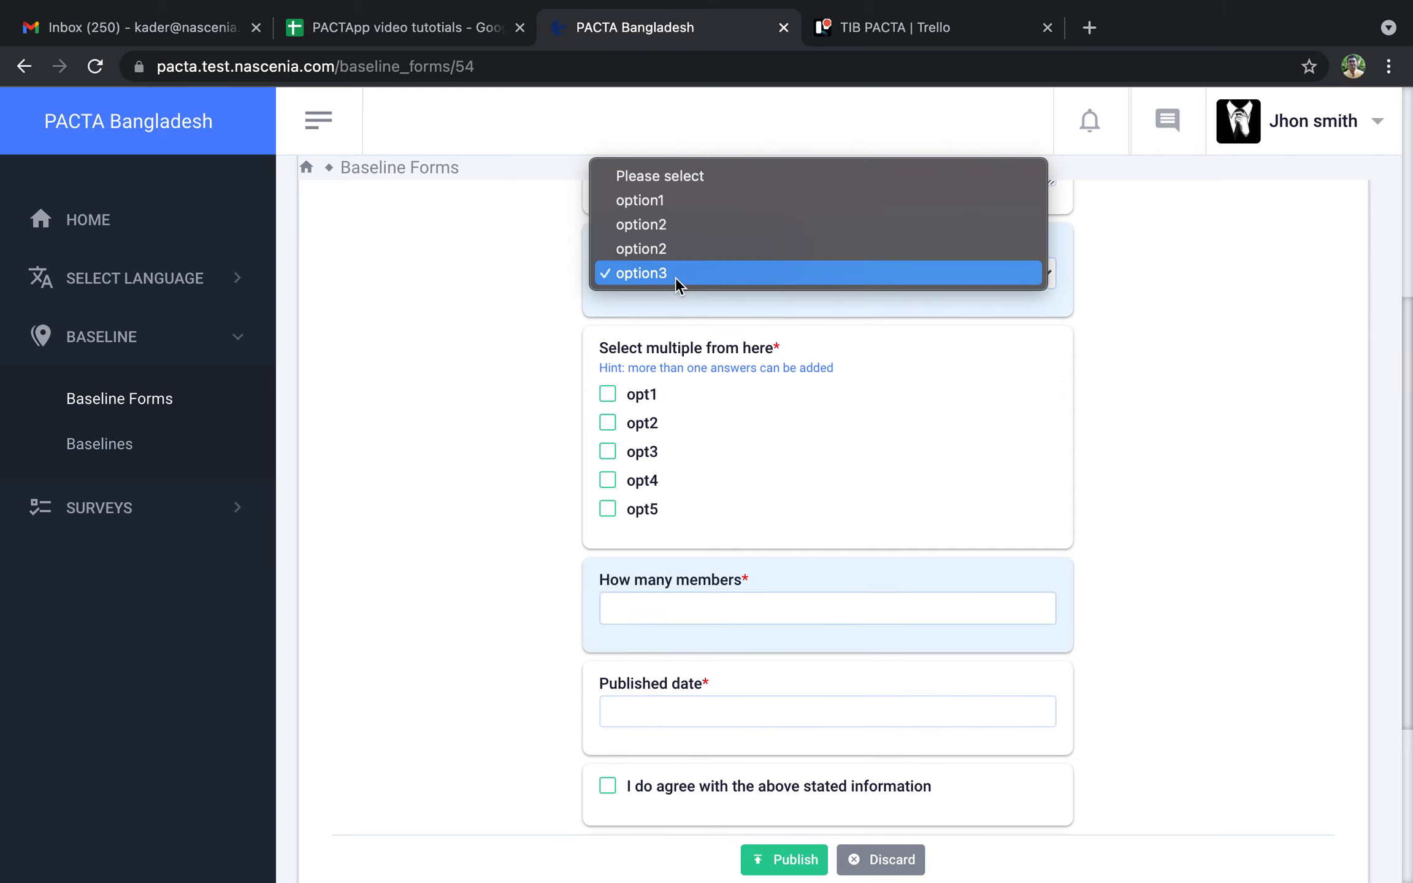
{"action": "left_click", "coordinate": [671, 227]}
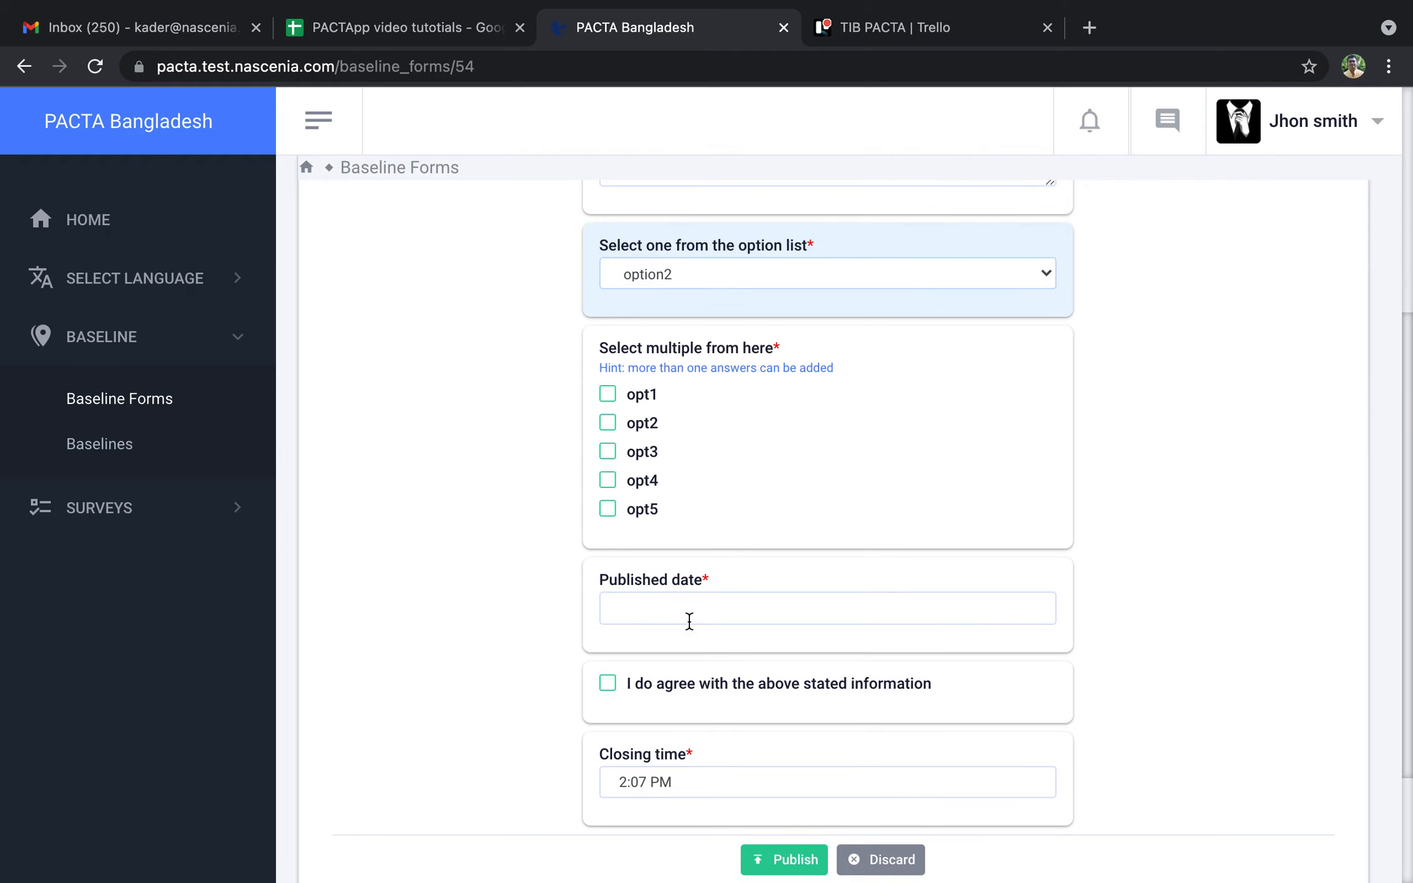
{"action": "scroll", "coordinate": [684, 577], "scroll_direction": "down", "scroll_amount": 3}
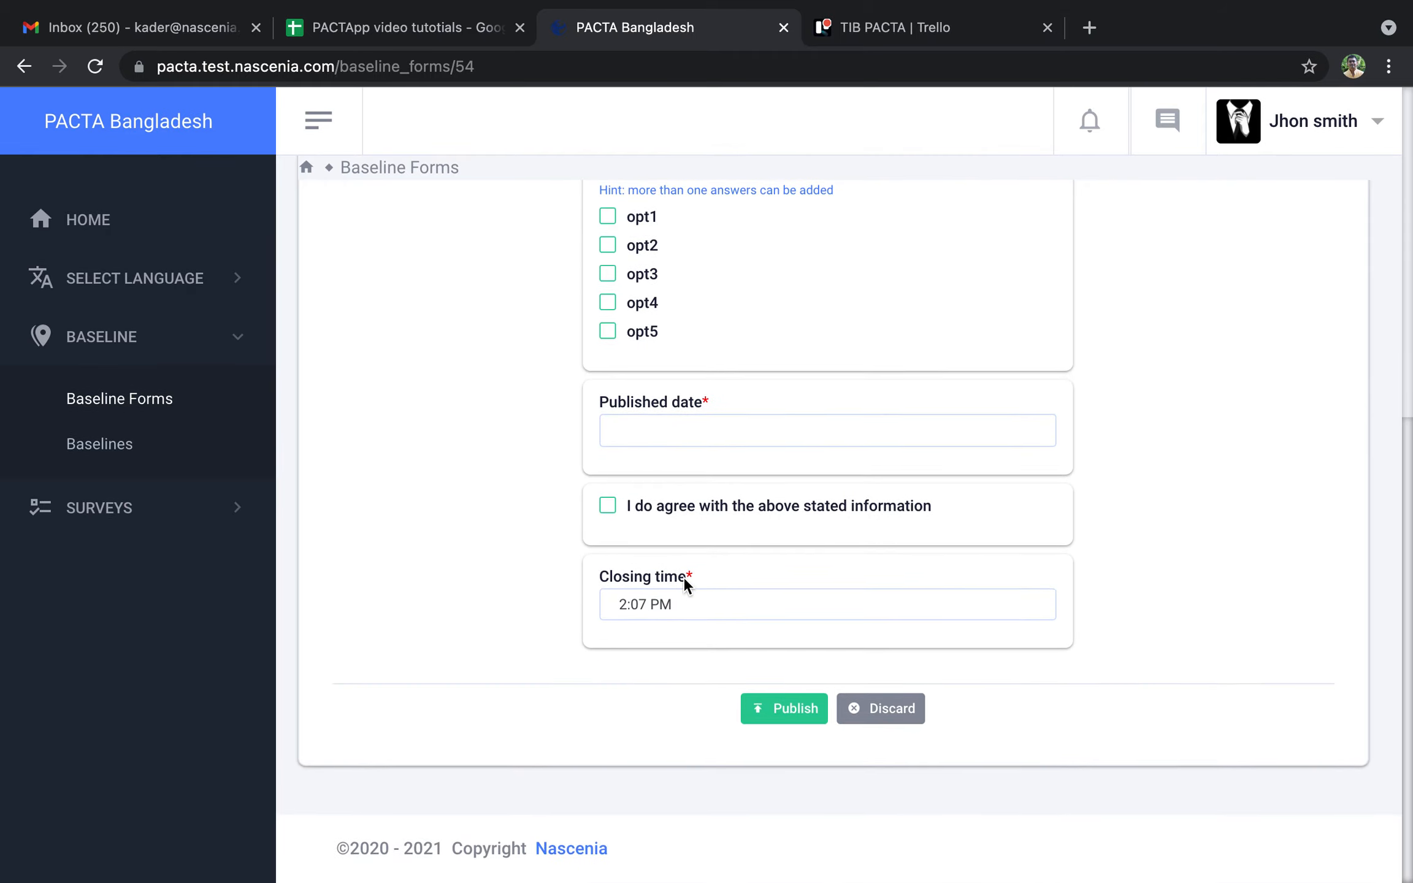
{"action": "scroll", "coordinate": [684, 576], "scroll_direction": "up", "scroll_amount": 5}
{"action": "left_click", "coordinate": [685, 375]}
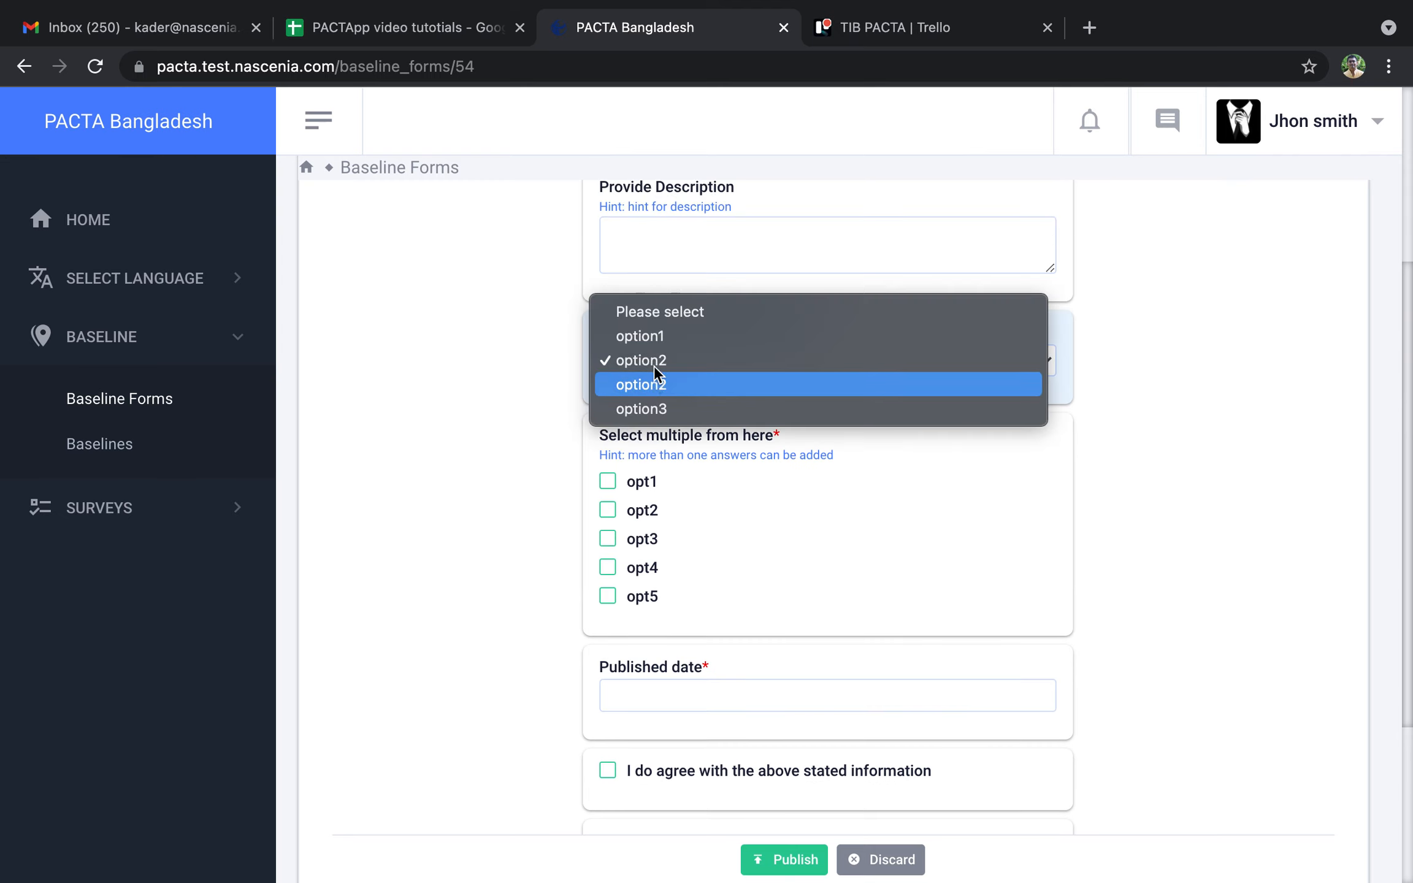
{"action": "left_click", "coordinate": [522, 471]}
{"action": "scroll", "coordinate": [521, 471], "scroll_direction": "down", "scroll_amount": 5}
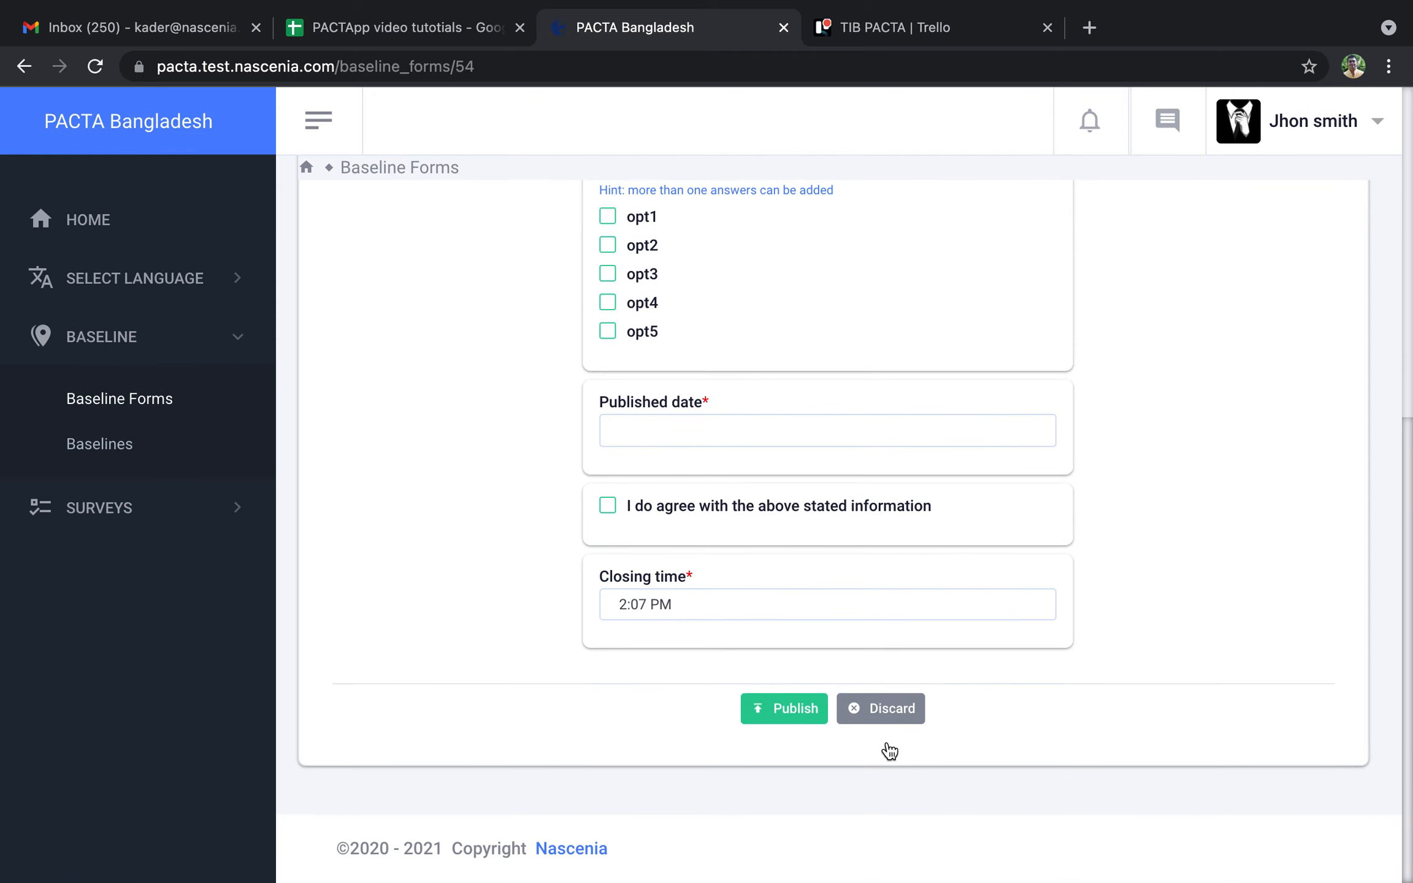
{"action": "left_click", "coordinate": [898, 718]}
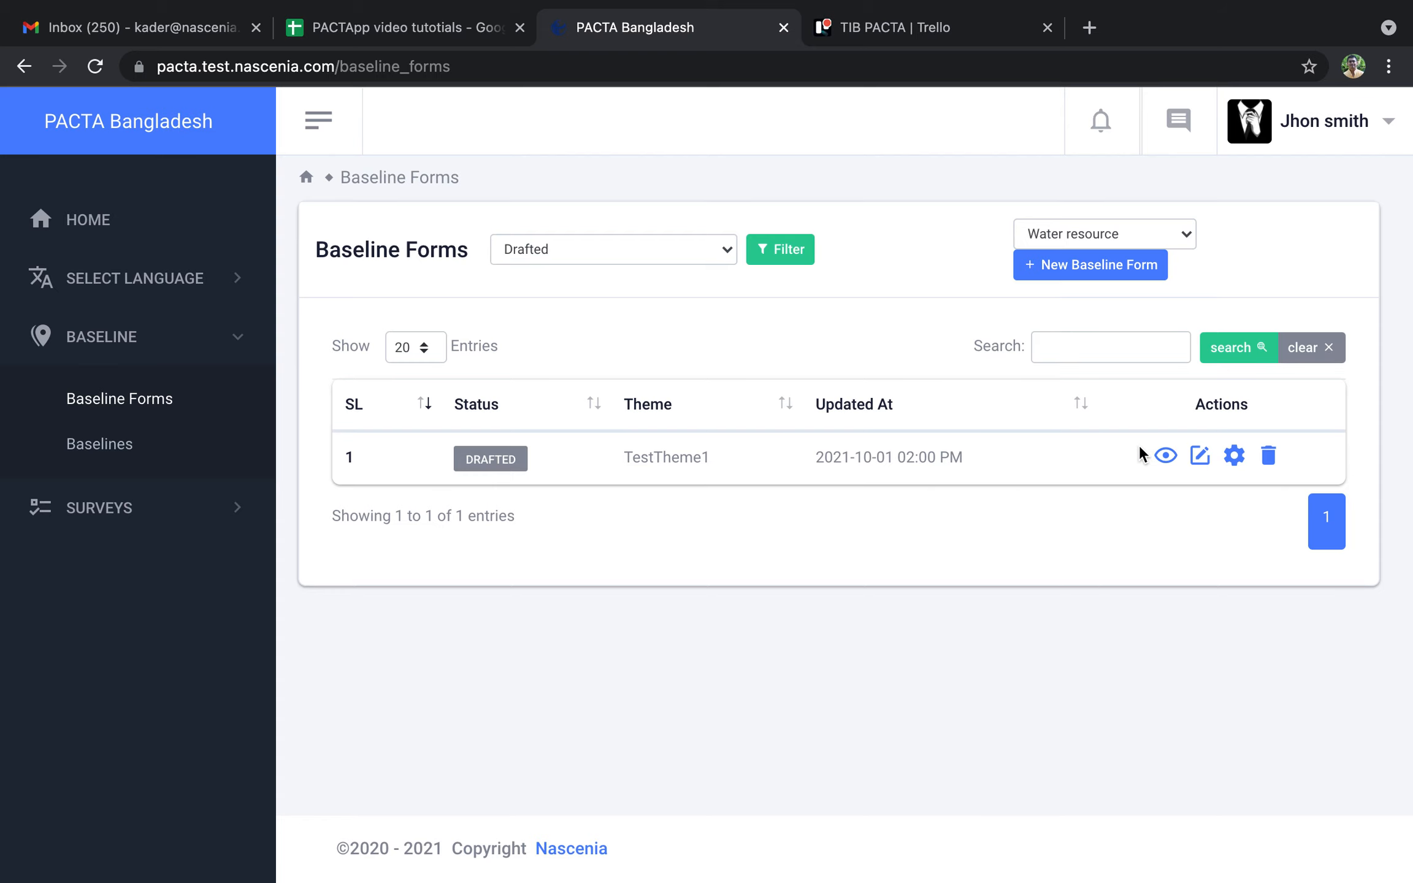
Step: Edit the TestTheme1 form so the third and fourth choices of "Select one from the option list" read option3 and option4, and save the update
{"action": "left_click", "coordinate": [1201, 457]}
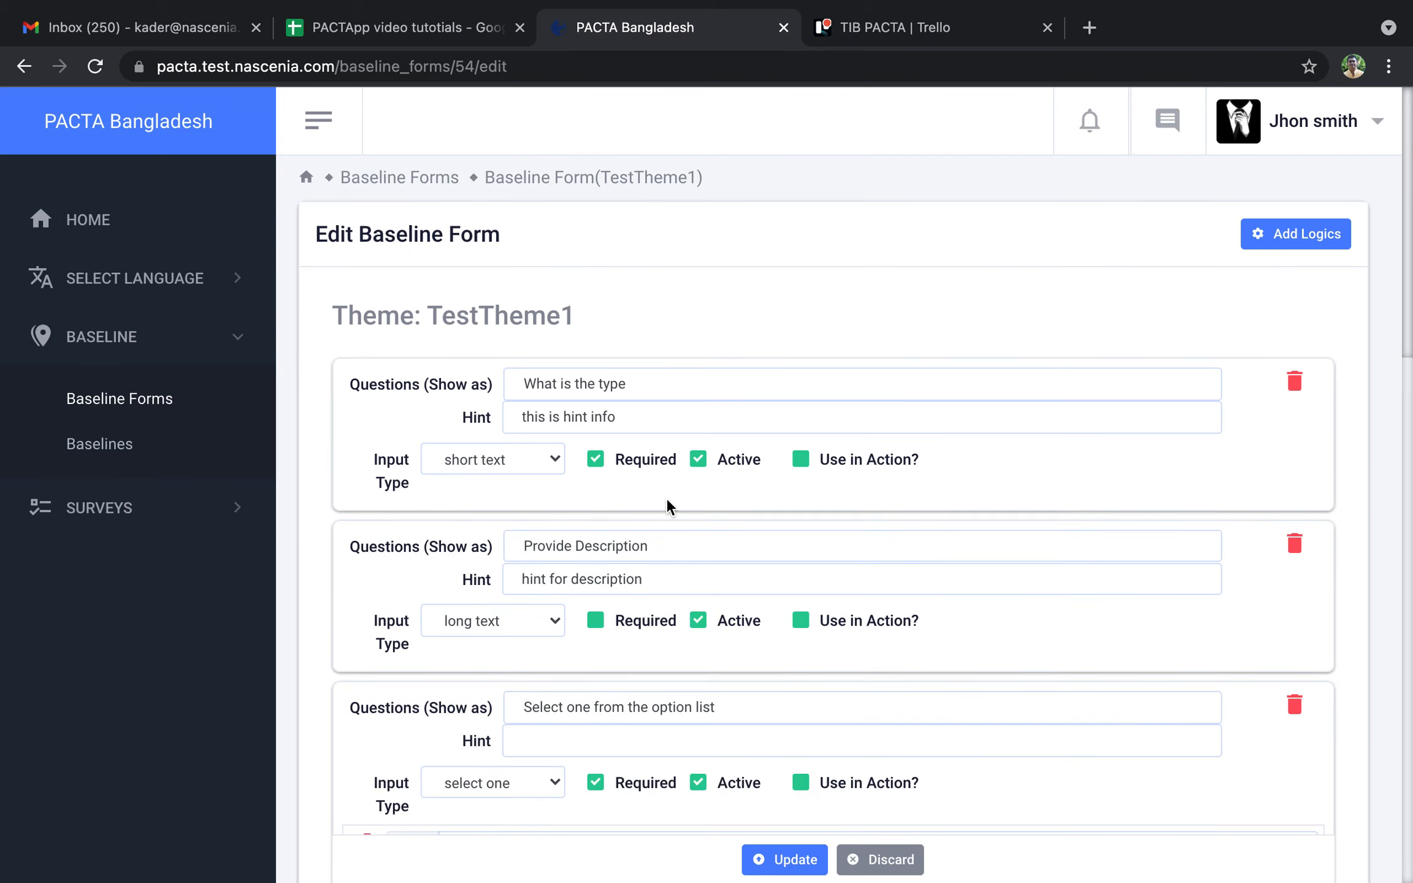
{"action": "scroll", "coordinate": [665, 498], "scroll_direction": "down", "scroll_amount": 8}
{"action": "left_click", "coordinate": [533, 453]}
{"action": "key", "text": "BackSpace"}
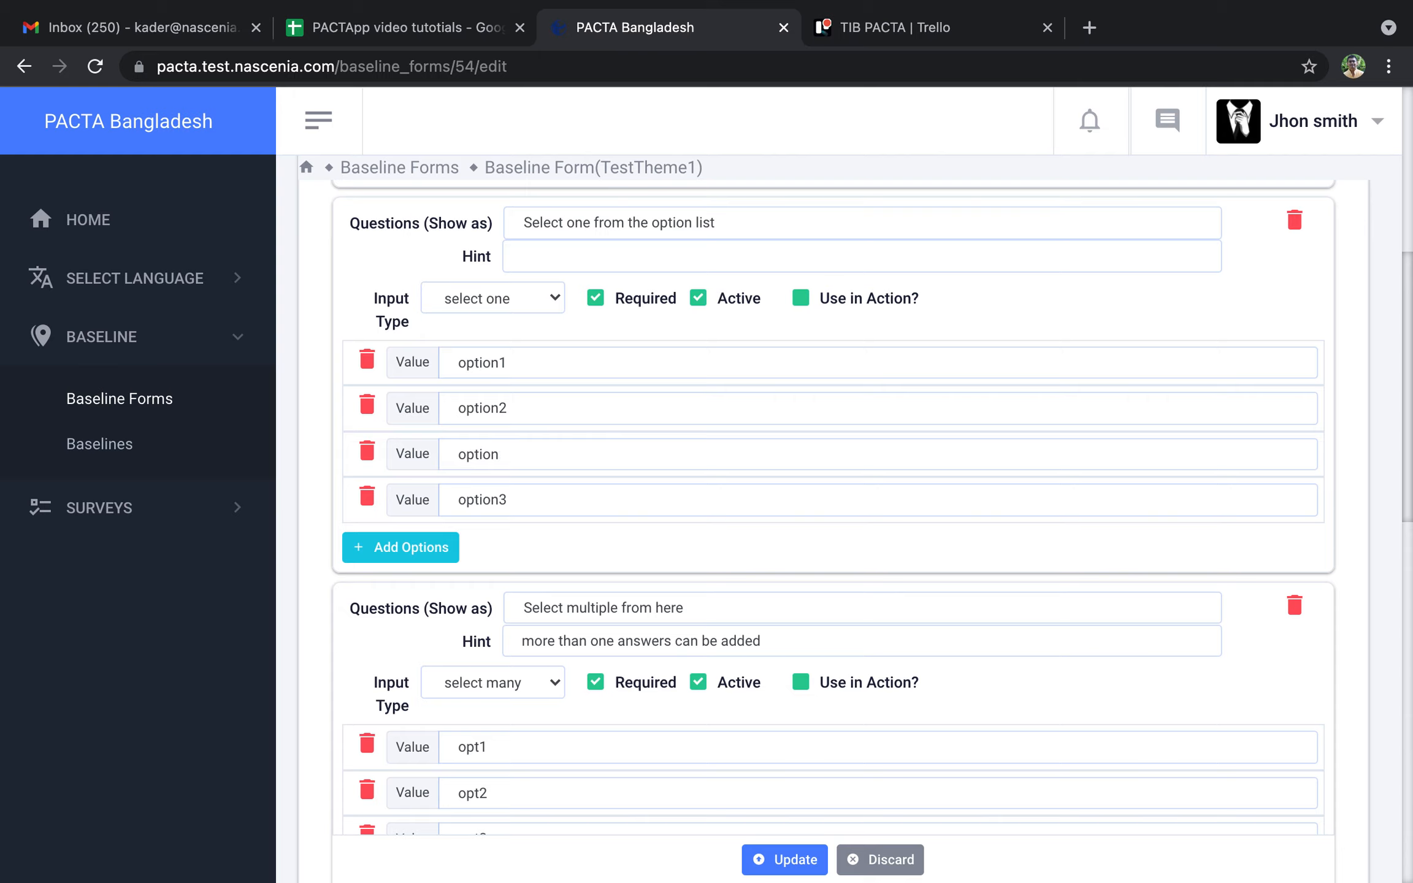
{"action": "type", "text": "2"}
{"action": "left_click", "coordinate": [511, 499]}
{"action": "key", "text": "BackSpace"}
{"action": "type", "text": "4"}
{"action": "left_click", "coordinate": [518, 460]}
{"action": "key", "text": "BackSpace"}
{"action": "type", "text": "3"}
{"action": "scroll", "coordinate": [713, 632], "scroll_direction": "down", "scroll_amount": 2}
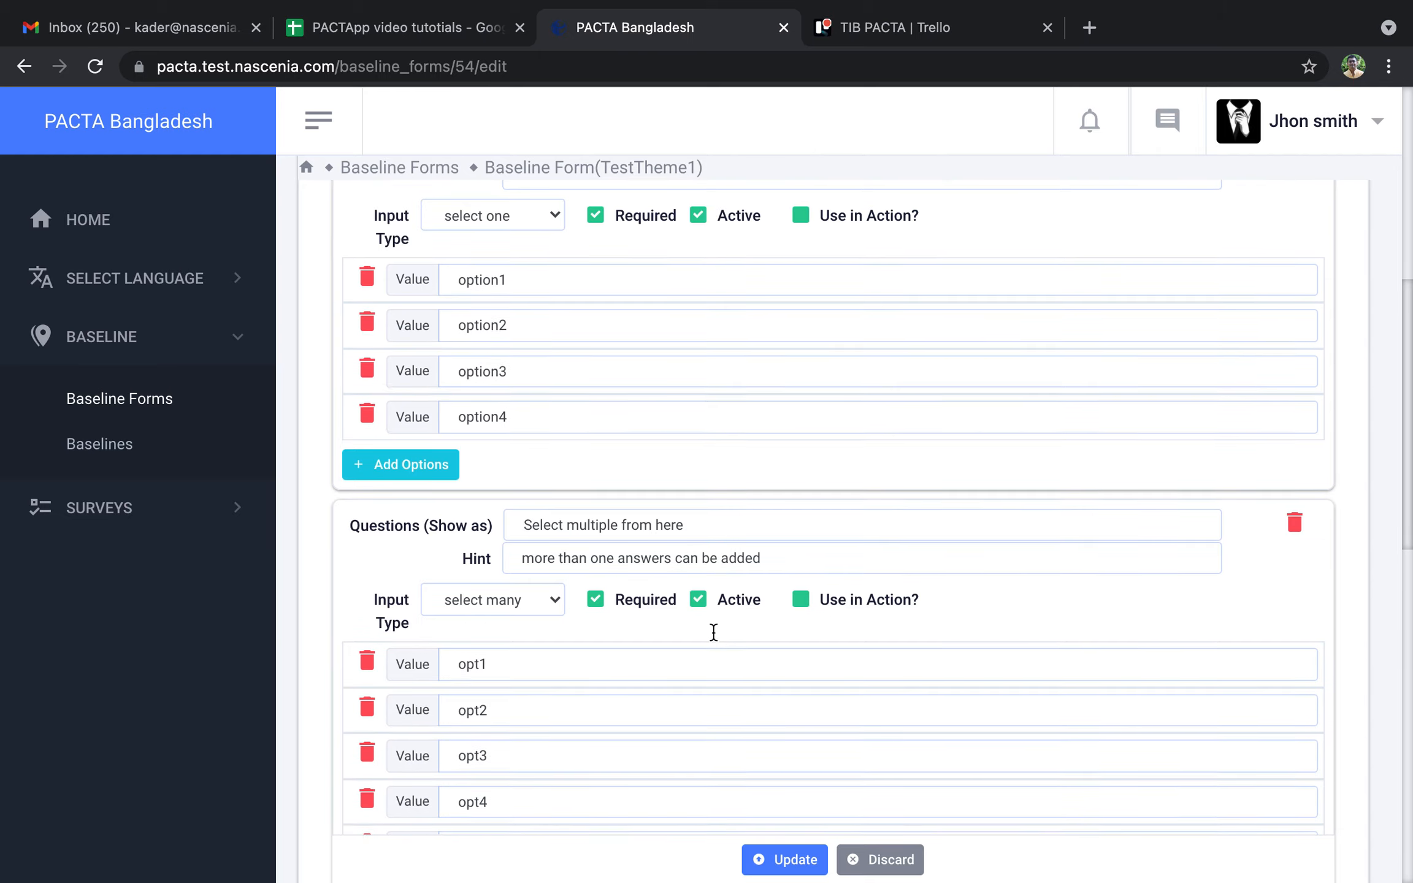
{"action": "left_click", "coordinate": [789, 861]}
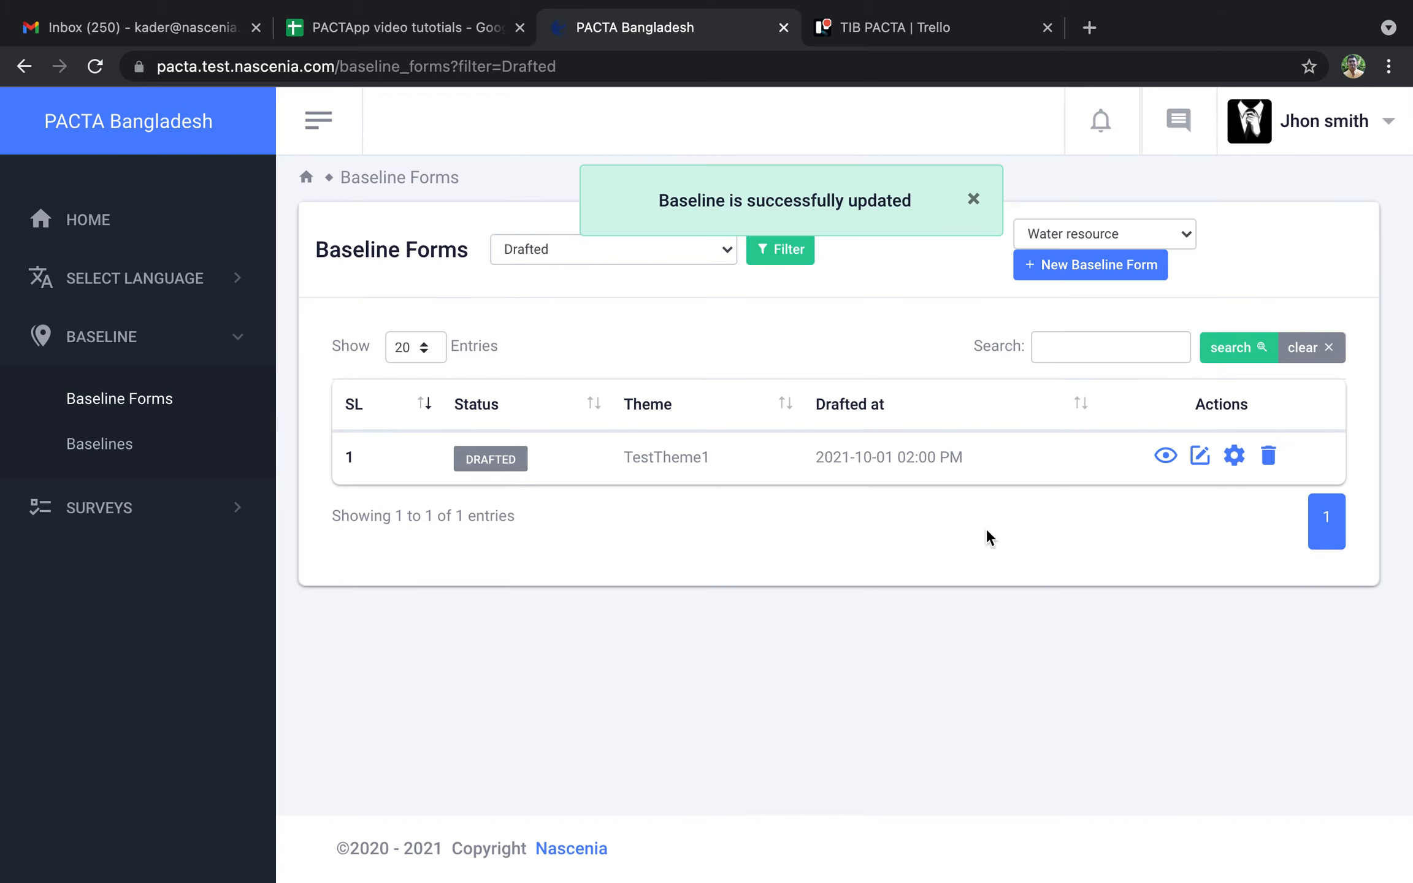
Step: Open the TestTheme1 form's skip logic and review the condition set on "How many members"
{"action": "left_click", "coordinate": [1235, 461]}
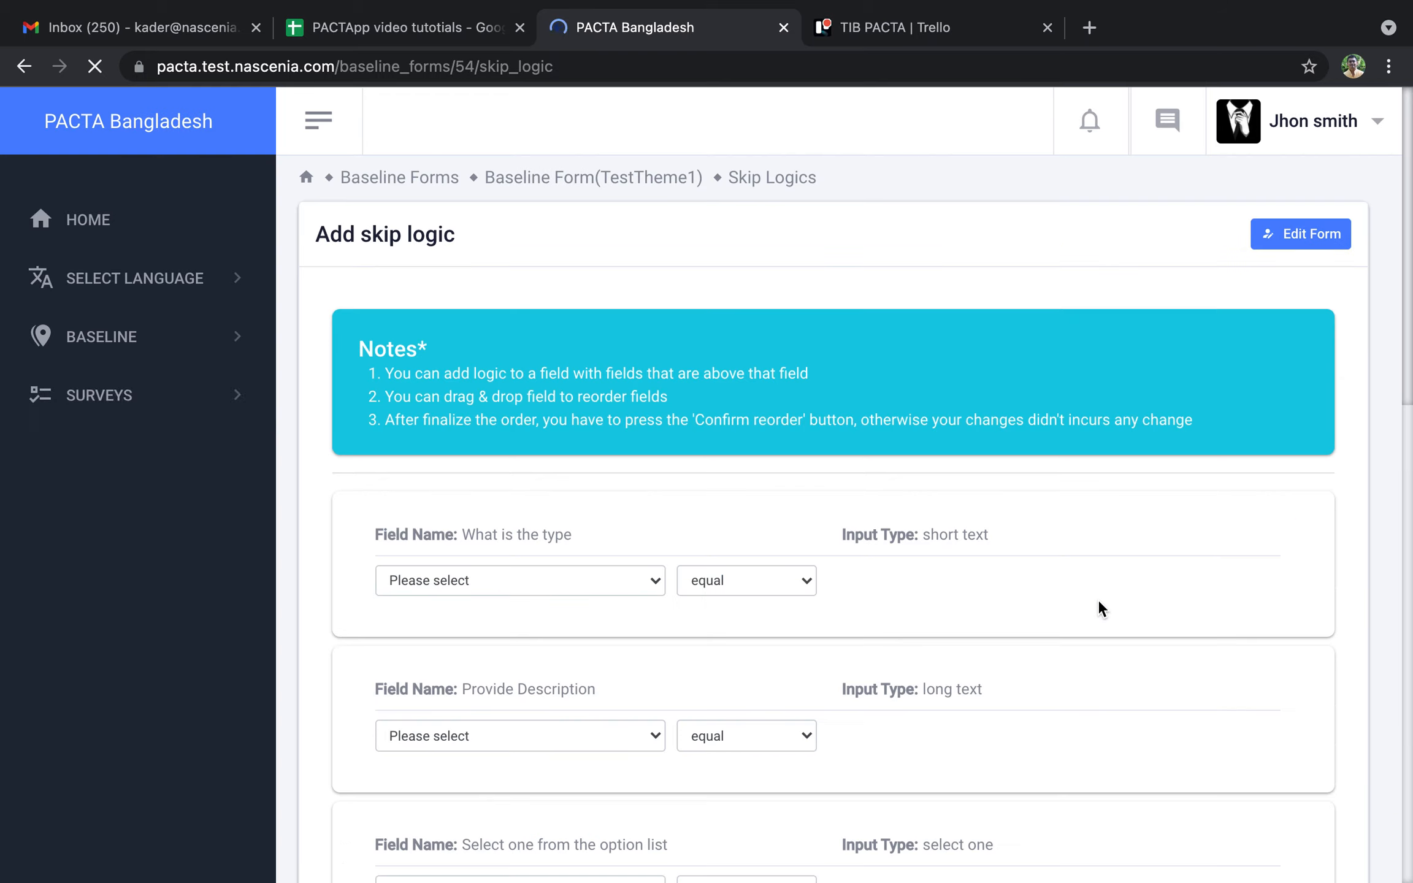
{"action": "scroll", "coordinate": [1097, 600], "scroll_direction": "down", "scroll_amount": 10}
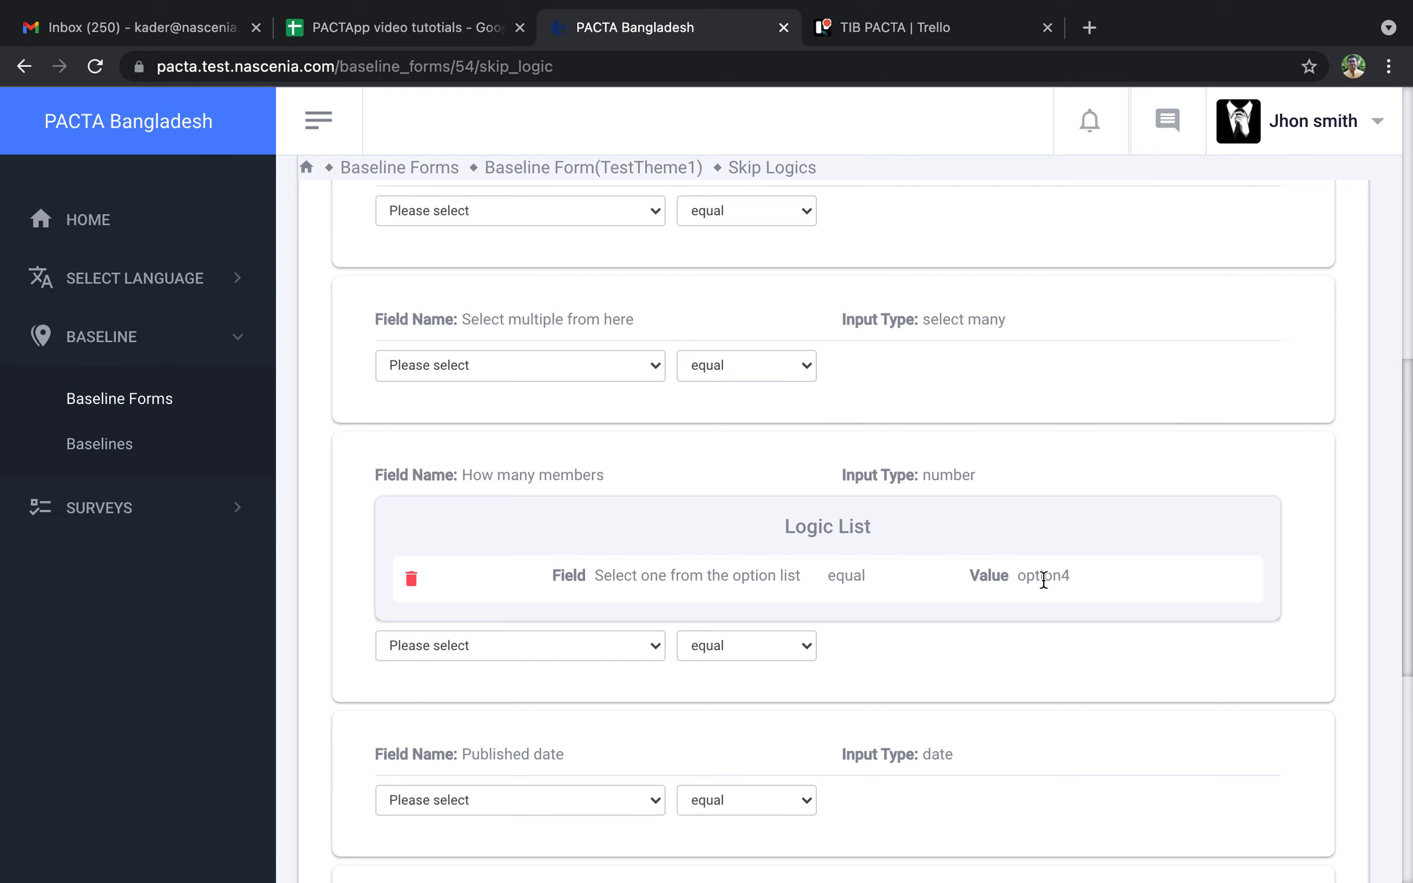
{"action": "scroll", "coordinate": [1043, 579], "scroll_direction": "down", "scroll_amount": 3}
{"action": "scroll", "coordinate": [1035, 576], "scroll_direction": "up", "scroll_amount": 15}
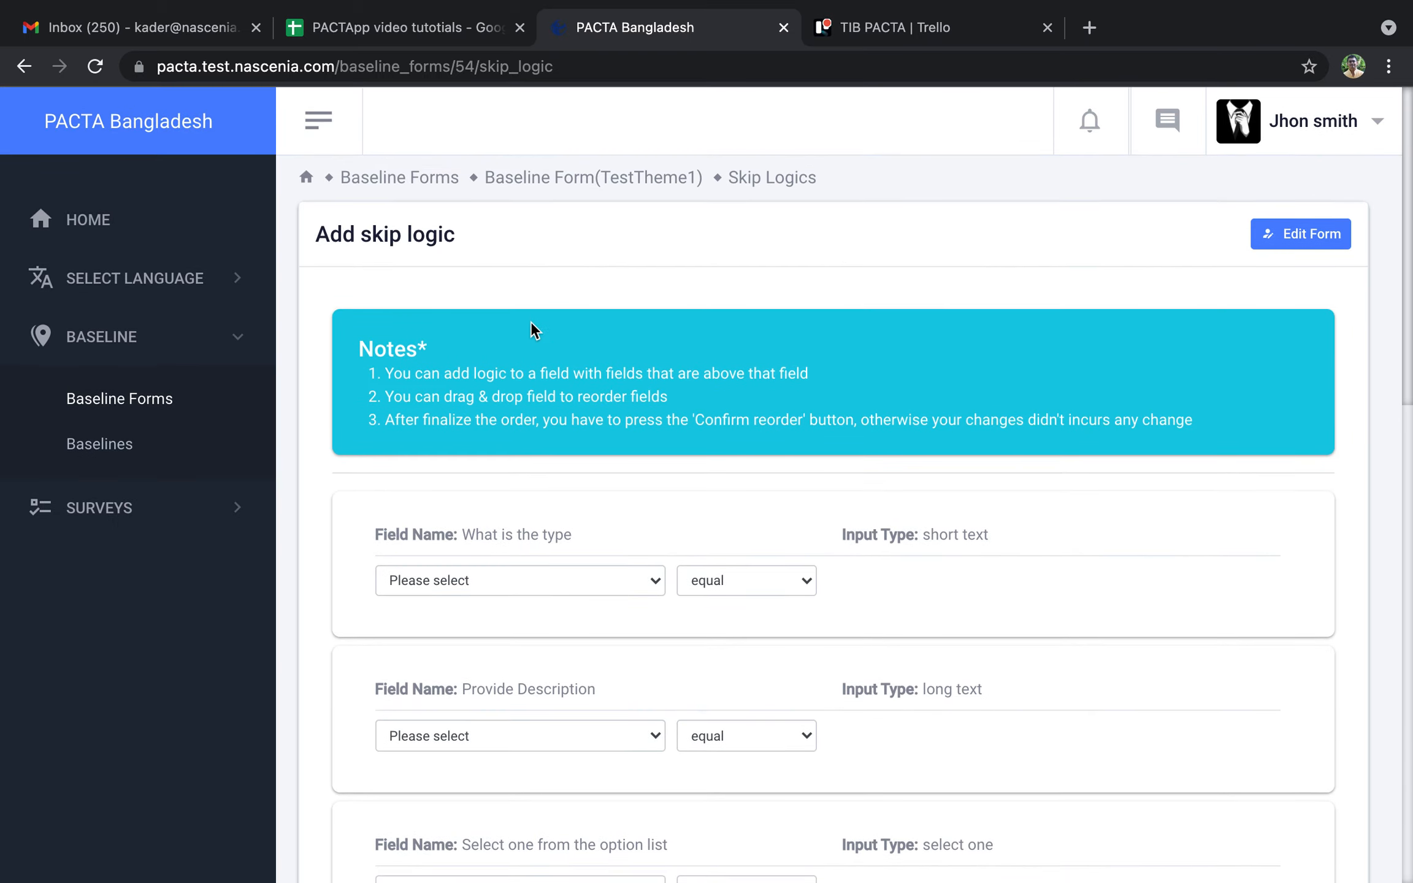
Step: Return to the baseline forms list, open the TestTheme1 preview, and check the choices of "Select one from the option list"
{"action": "left_click", "coordinate": [400, 179]}
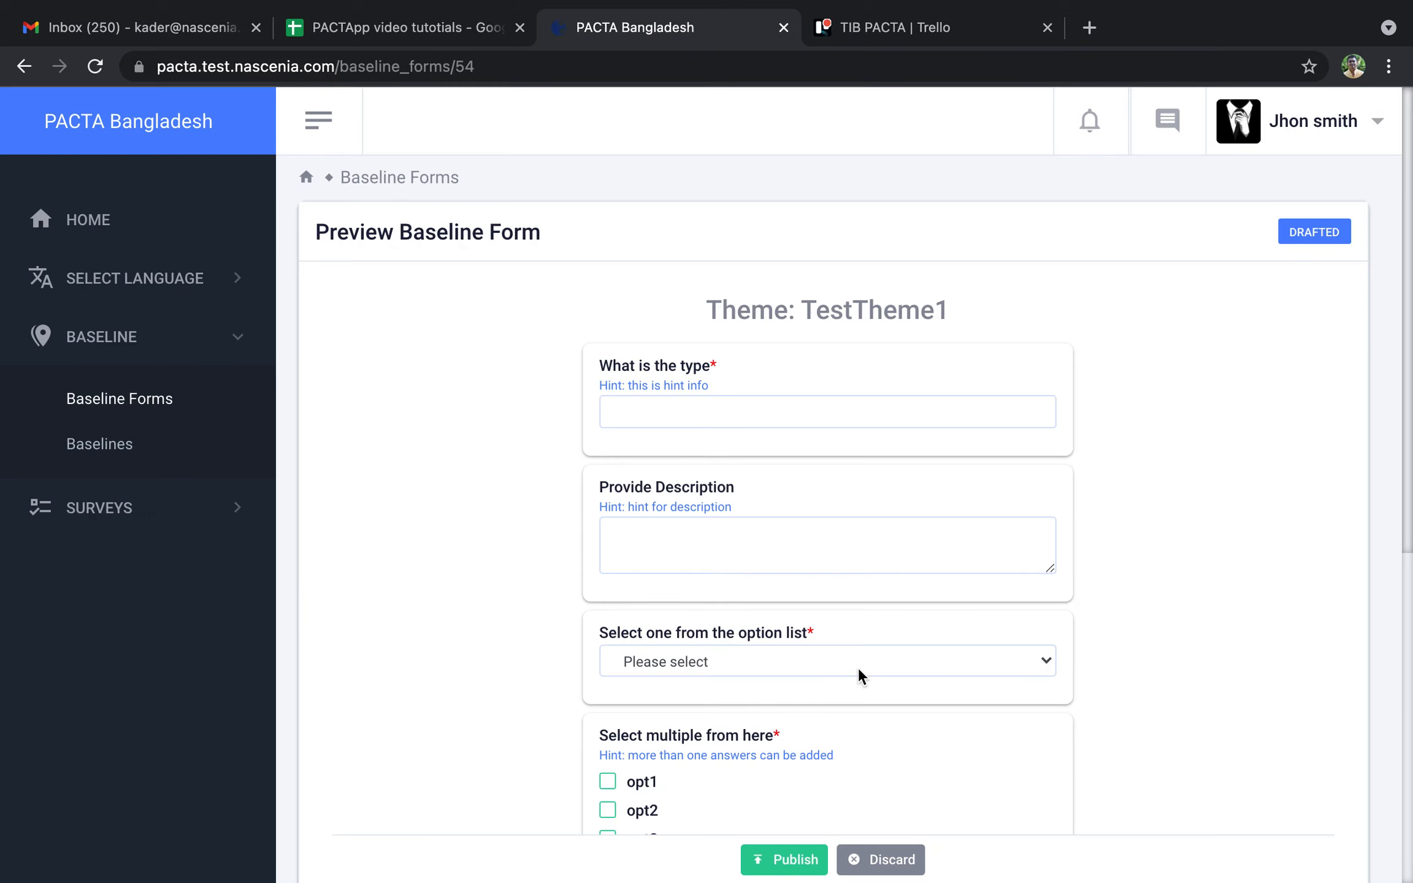
{"action": "left_click", "coordinate": [833, 658]}
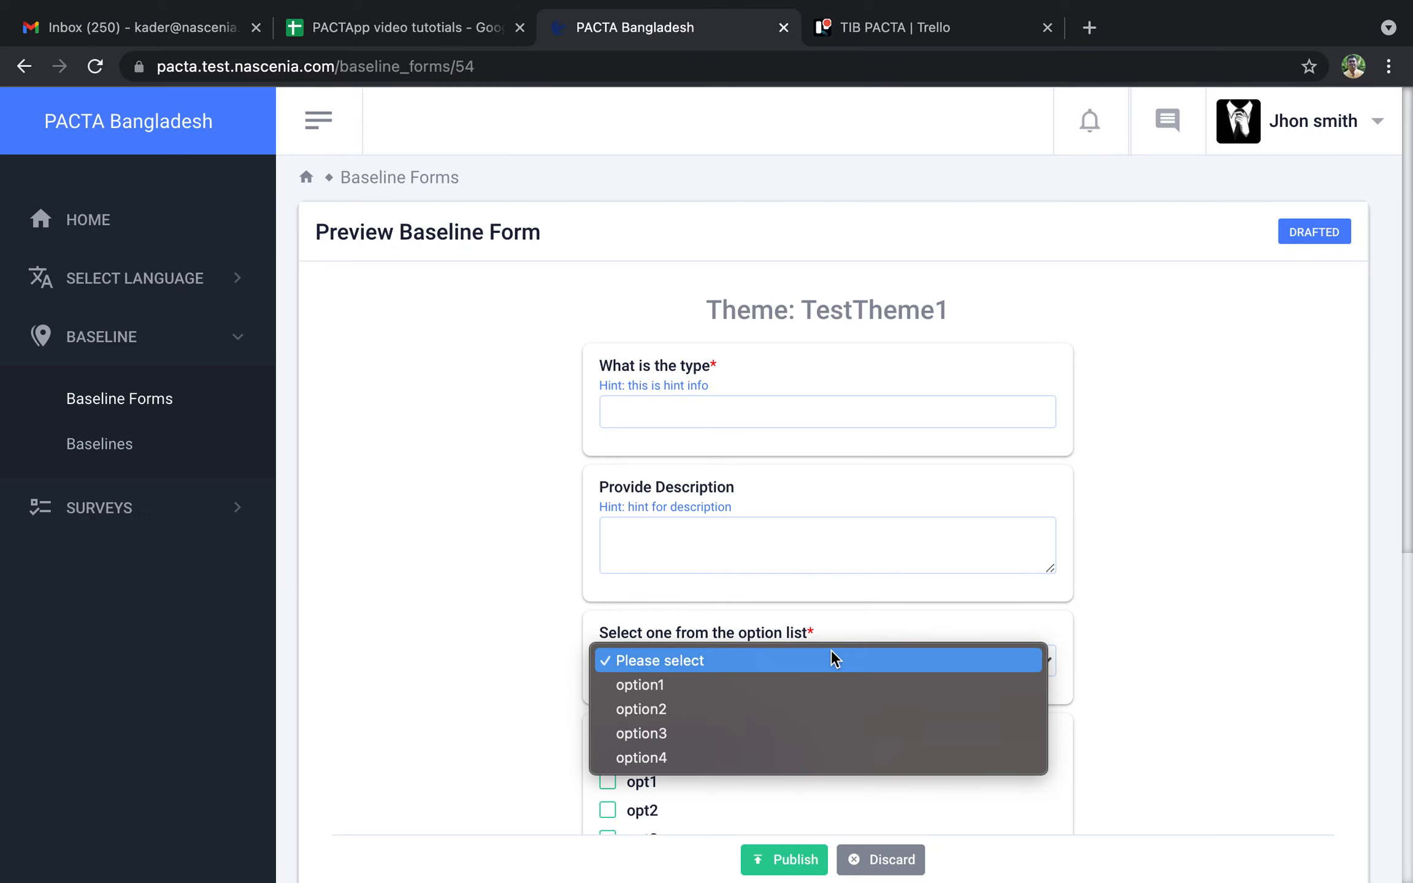
{"action": "left_click", "coordinate": [484, 487]}
{"action": "scroll", "coordinate": [484, 487], "scroll_direction": "down", "scroll_amount": 5}
{"action": "scroll", "coordinate": [486, 491], "scroll_direction": "down", "scroll_amount": 1}
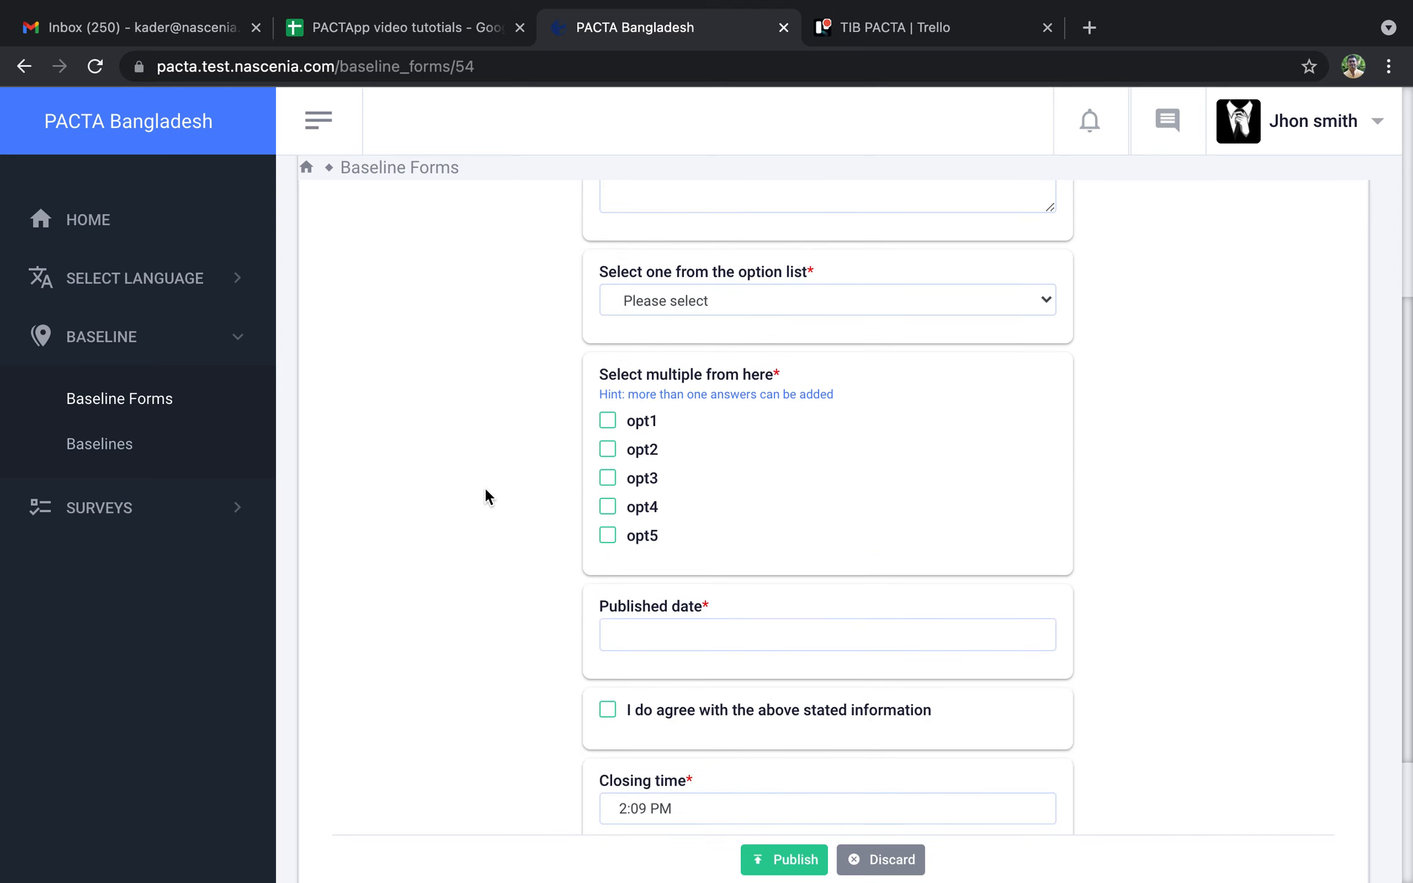
Step: Choose option4 for "Select one from the option list" to test the skip logic, and publish the form
{"action": "left_click", "coordinate": [688, 300]}
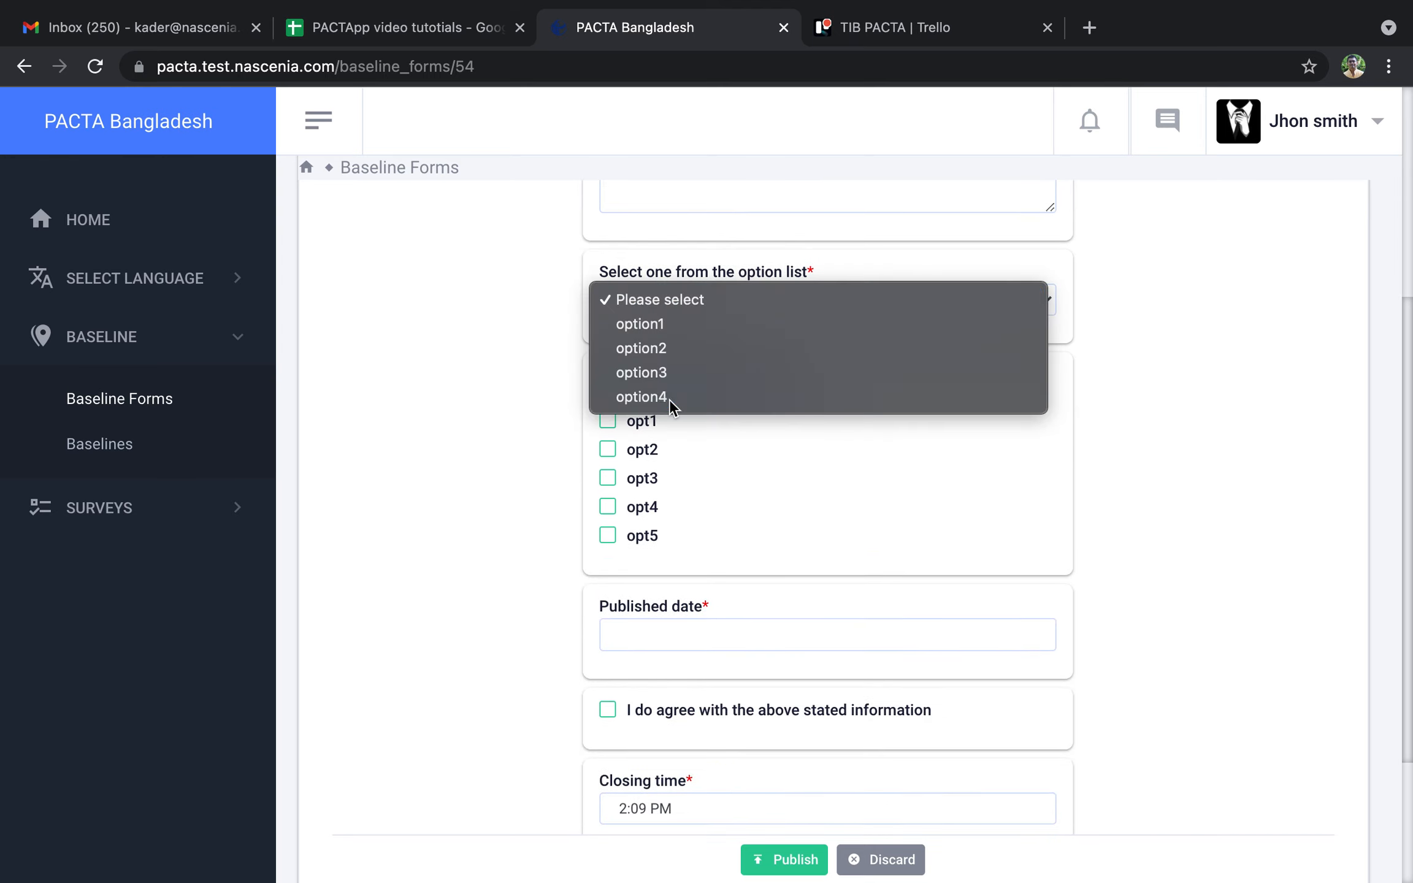
{"action": "left_click", "coordinate": [669, 399]}
{"action": "scroll", "coordinate": [641, 638], "scroll_direction": "down", "scroll_amount": 5}
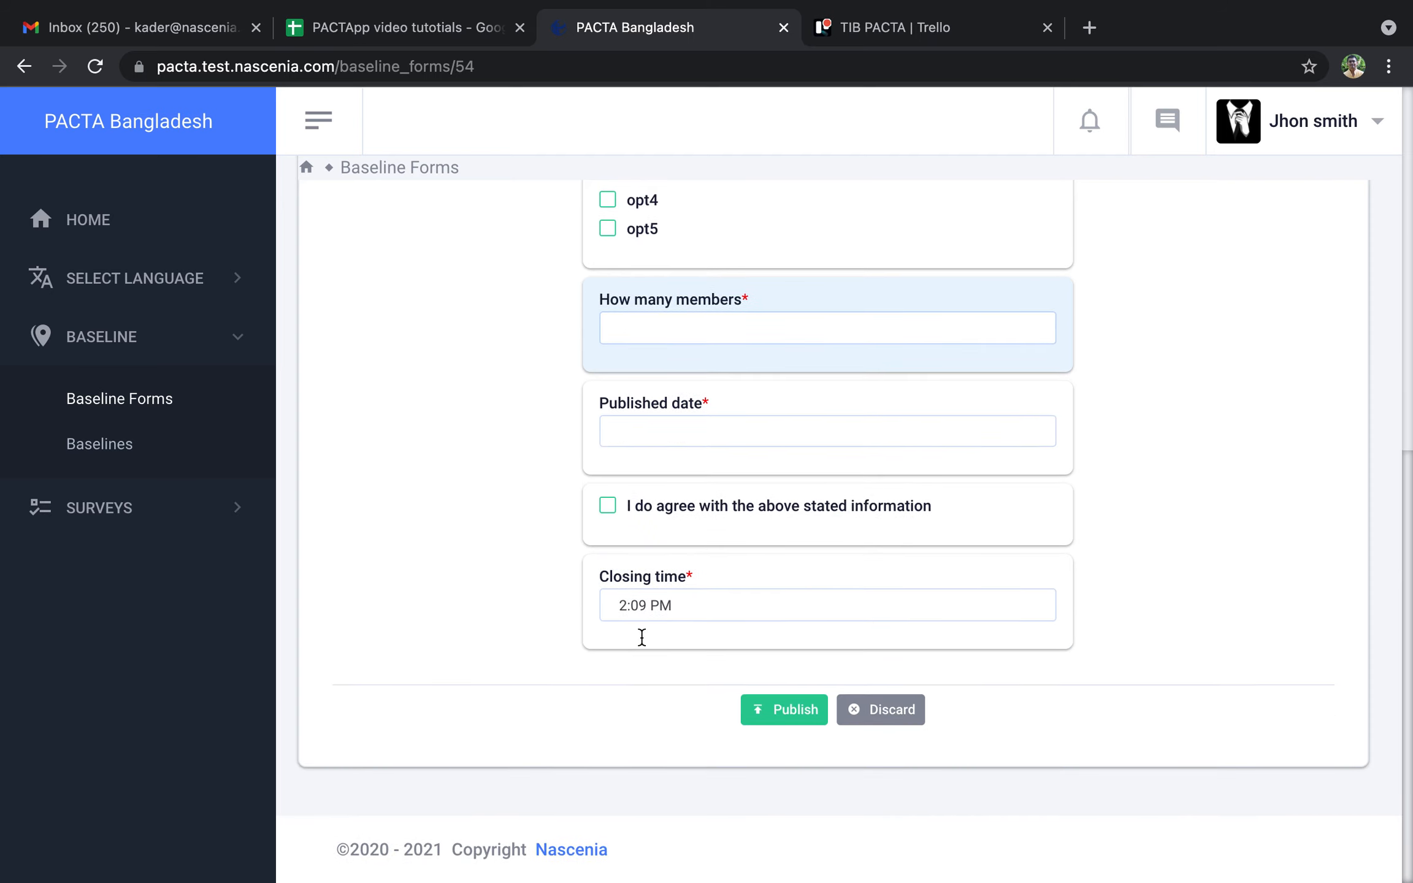
{"action": "scroll", "coordinate": [642, 638], "scroll_direction": "up", "scroll_amount": 1}
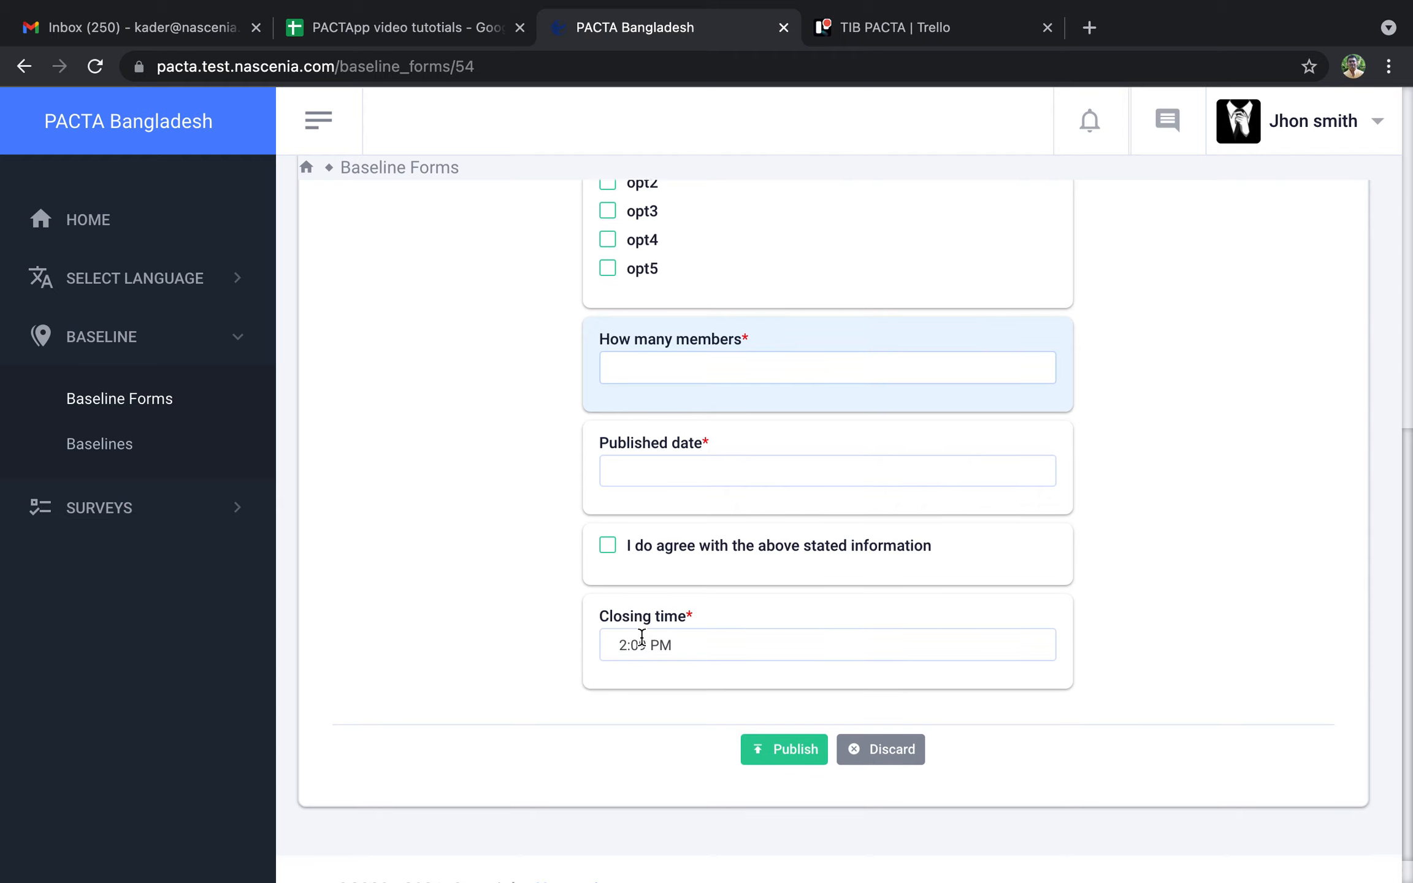
{"action": "scroll", "coordinate": [642, 637], "scroll_direction": "down", "scroll_amount": 1}
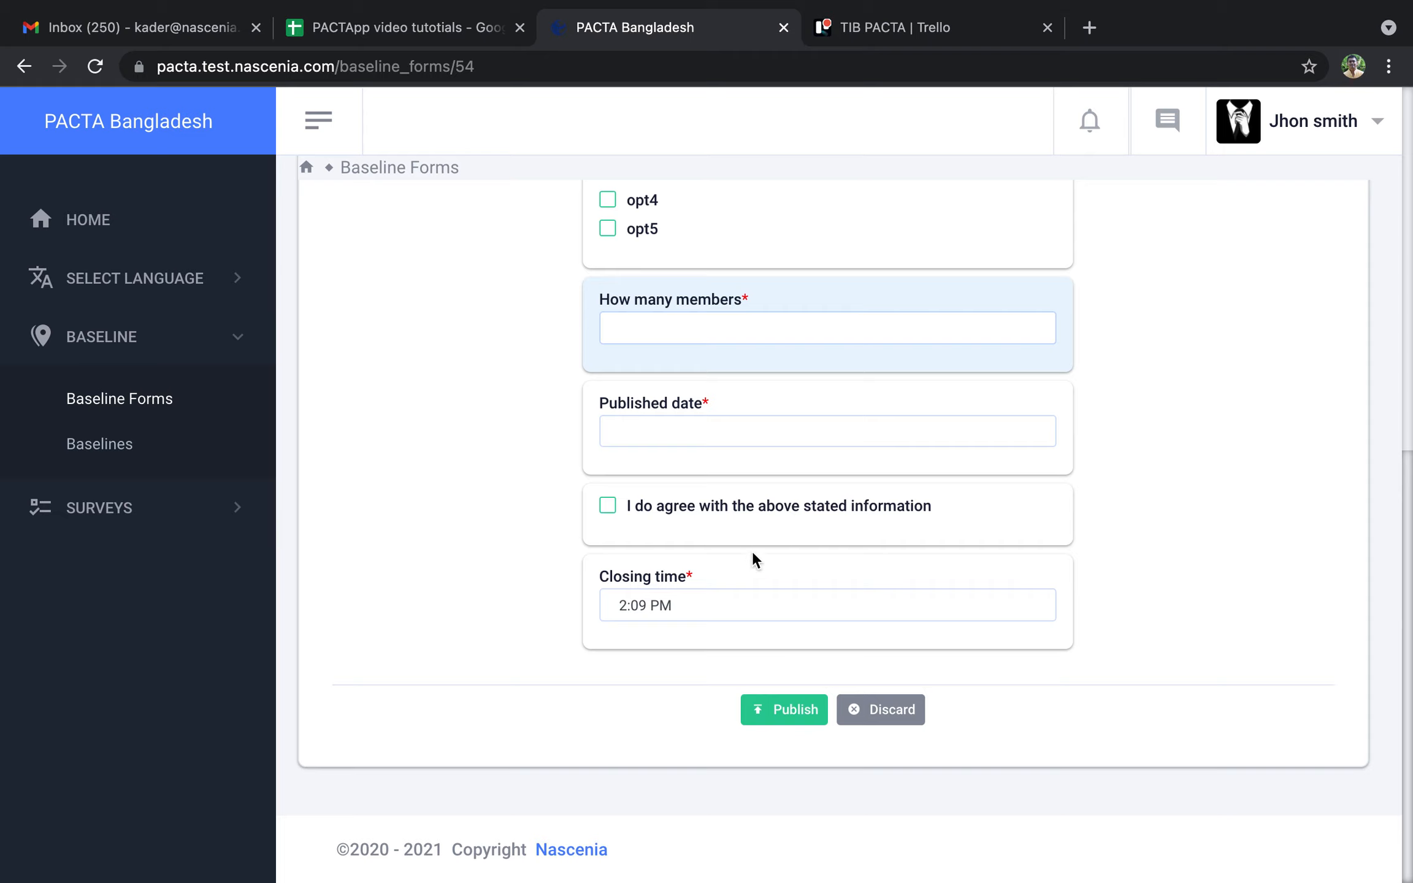
{"action": "left_click", "coordinate": [770, 712]}
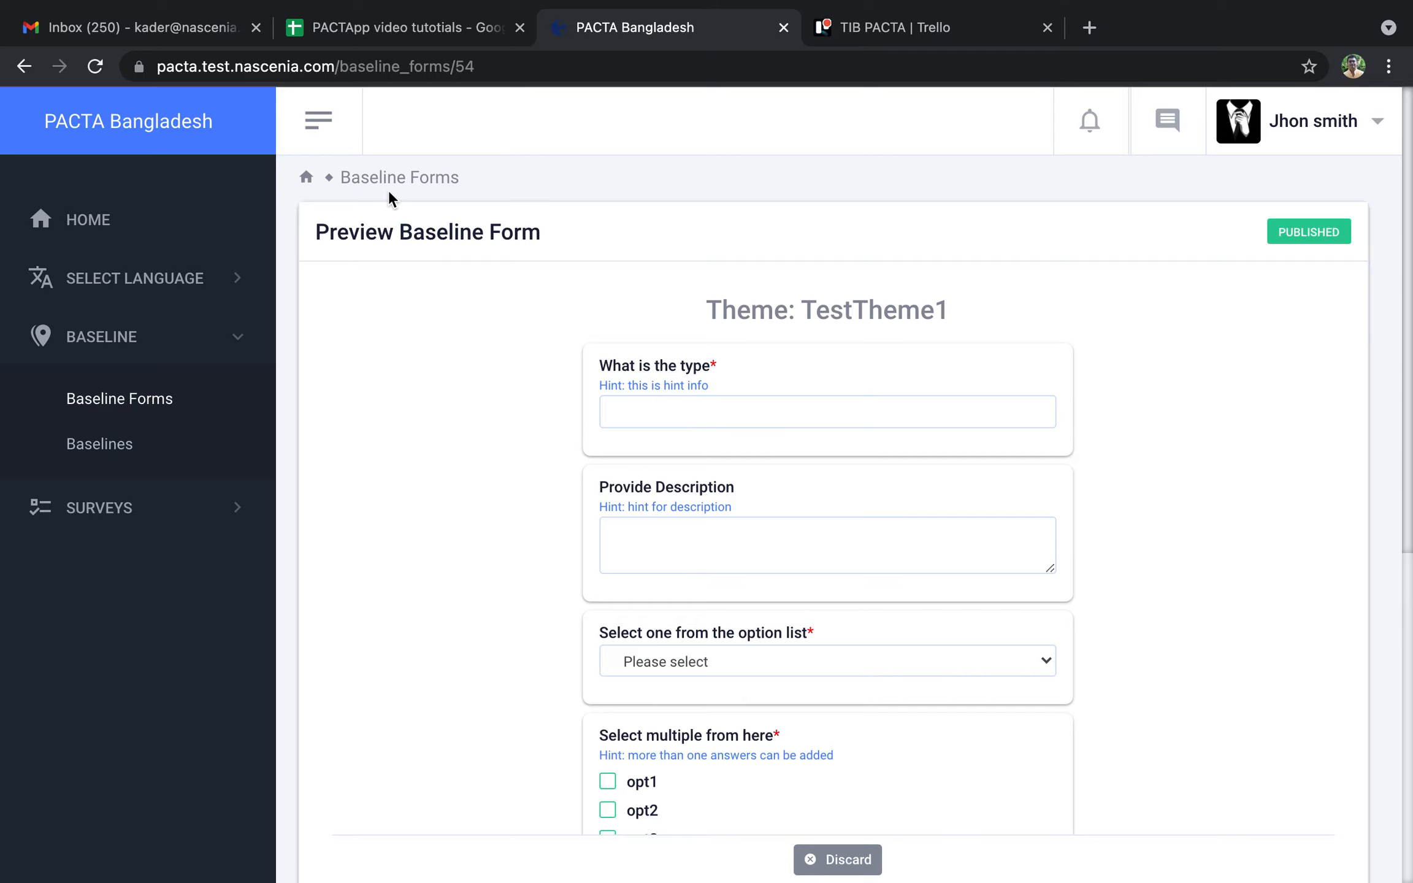
Step: Go to the baselines list and start a new baseline for the TestTheme1 theme
{"action": "left_click", "coordinate": [103, 449]}
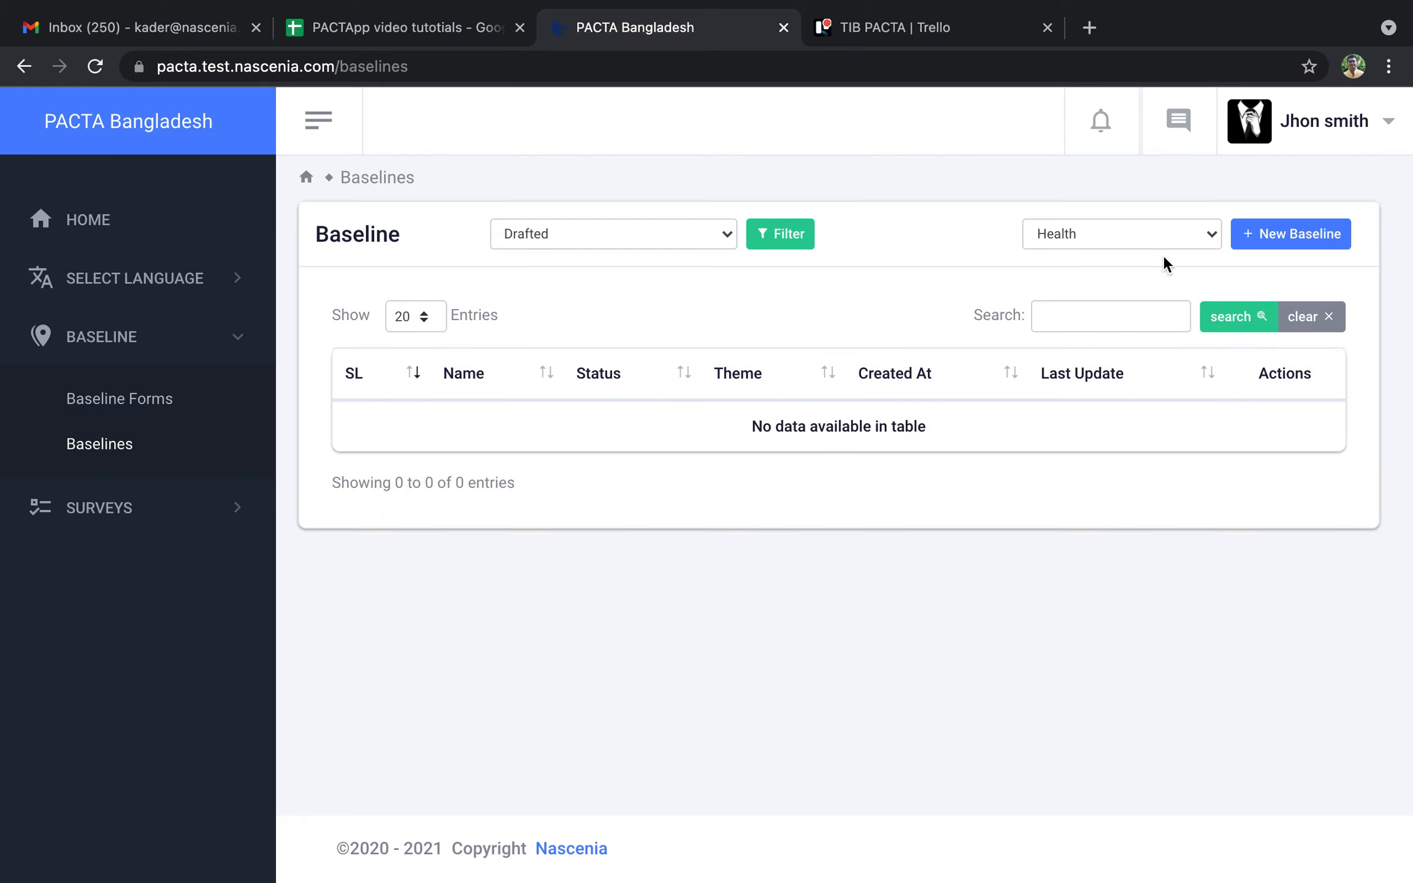
{"action": "left_click", "coordinate": [1200, 238]}
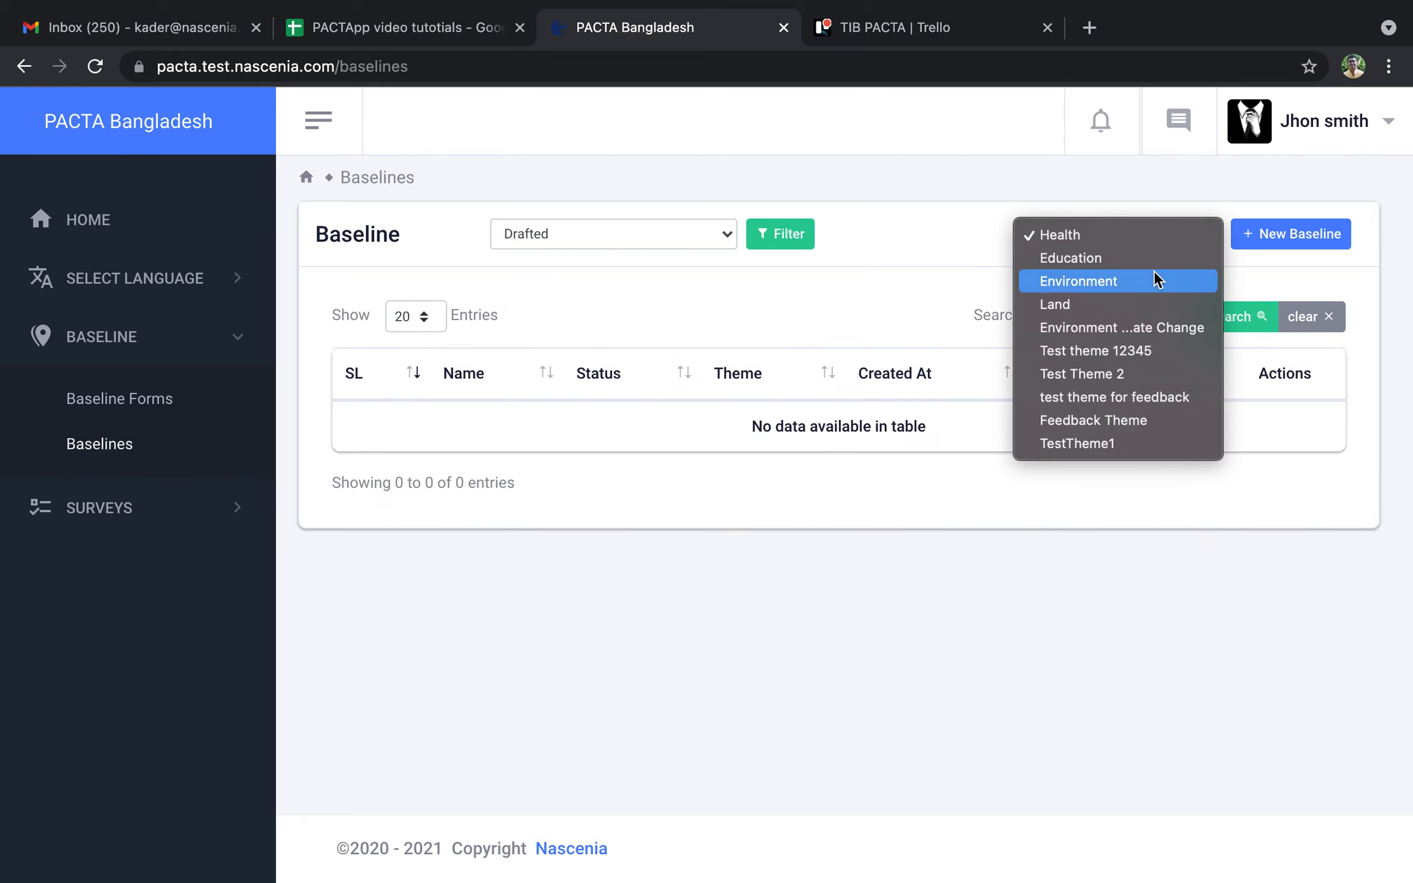
{"action": "left_click", "coordinate": [1075, 443]}
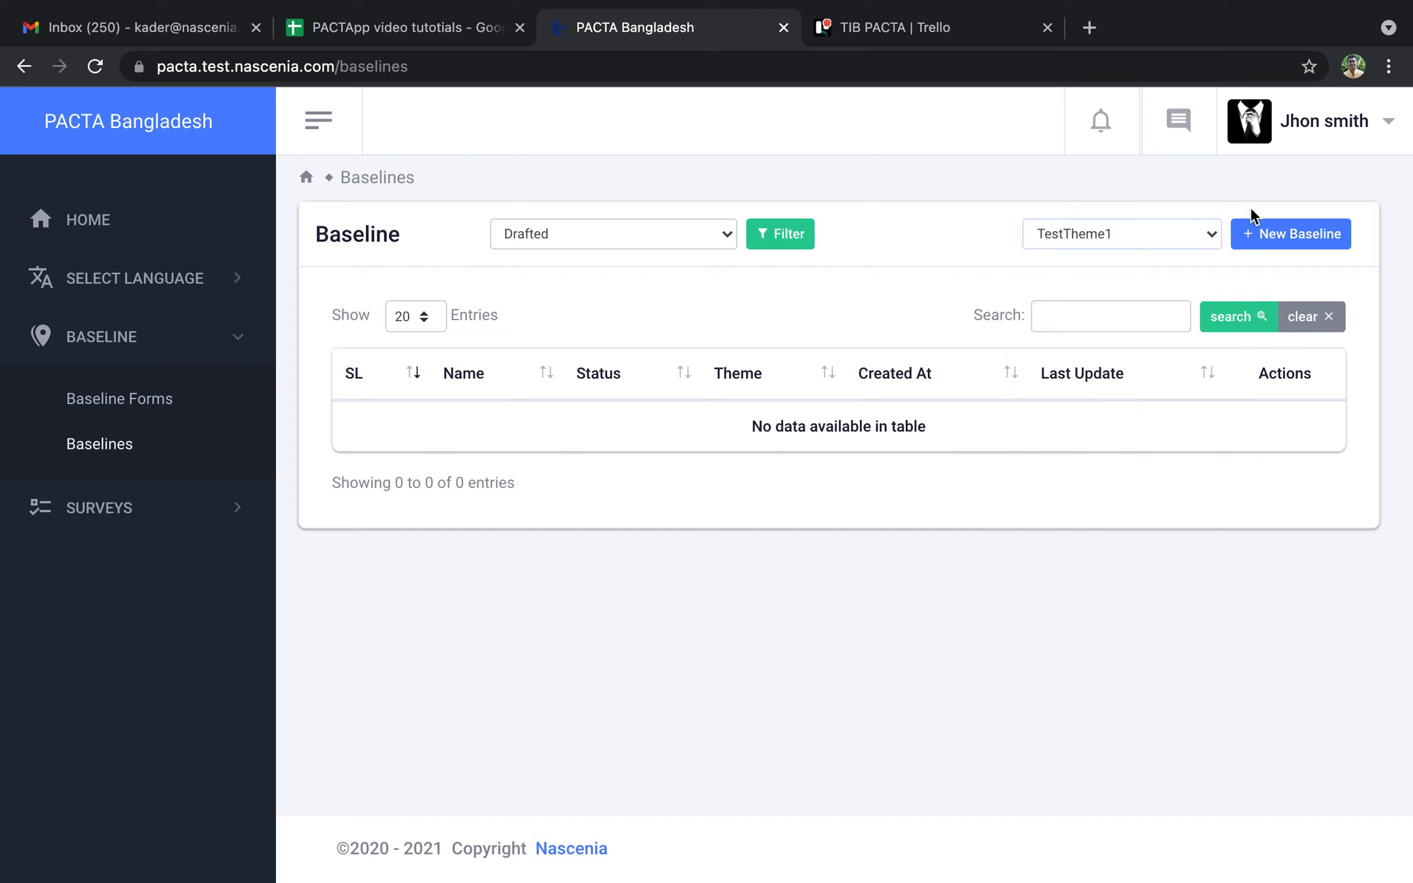
{"action": "left_click", "coordinate": [1271, 235]}
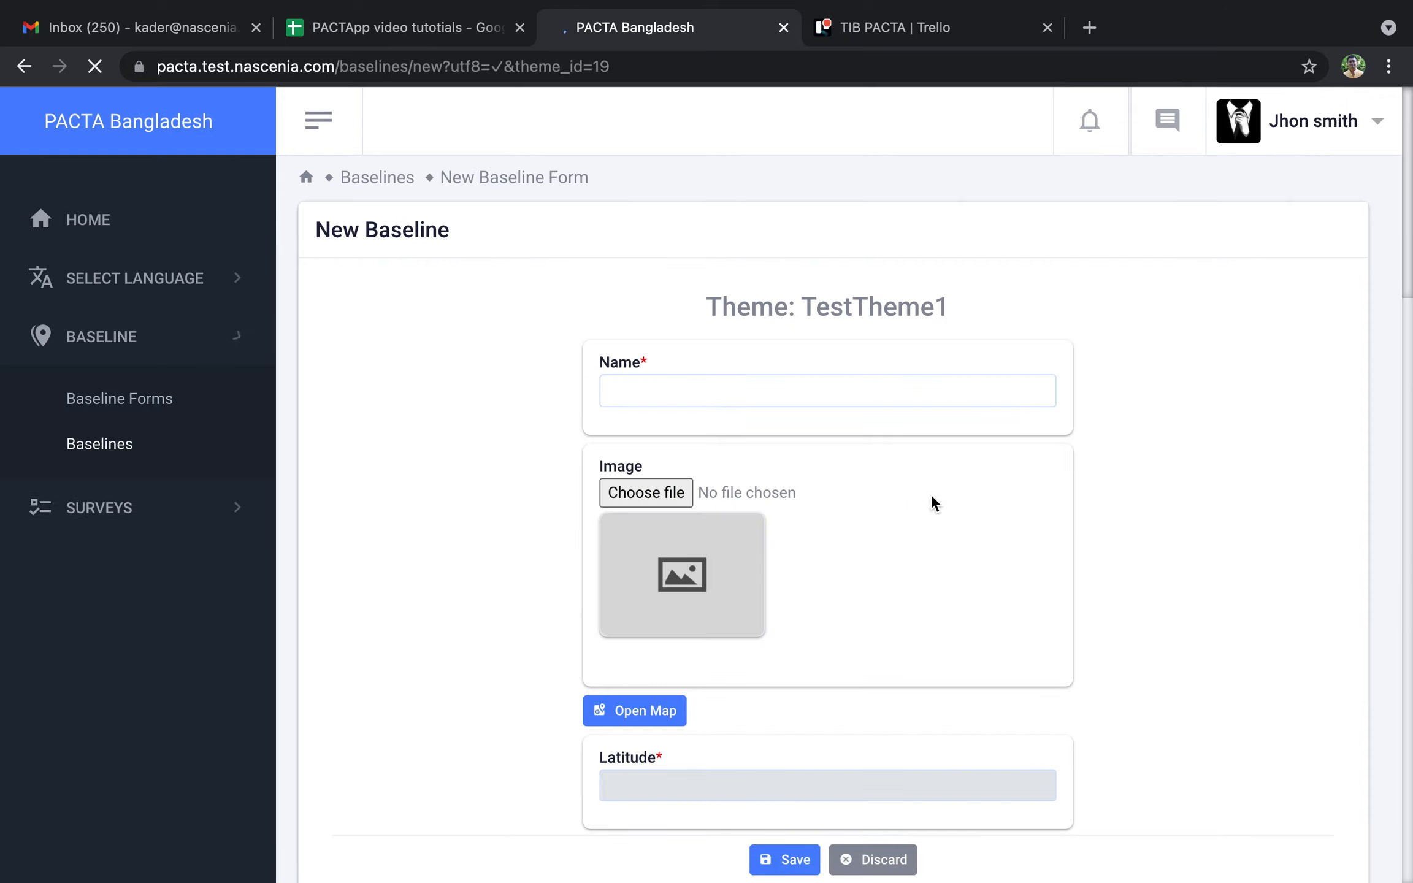
Step: Examine the new baseline form's fields, from name, image, map location and admin details to the address fields and the custom TestTheme1 questions
{"action": "scroll", "coordinate": [931, 494], "scroll_direction": "down", "scroll_amount": 15}
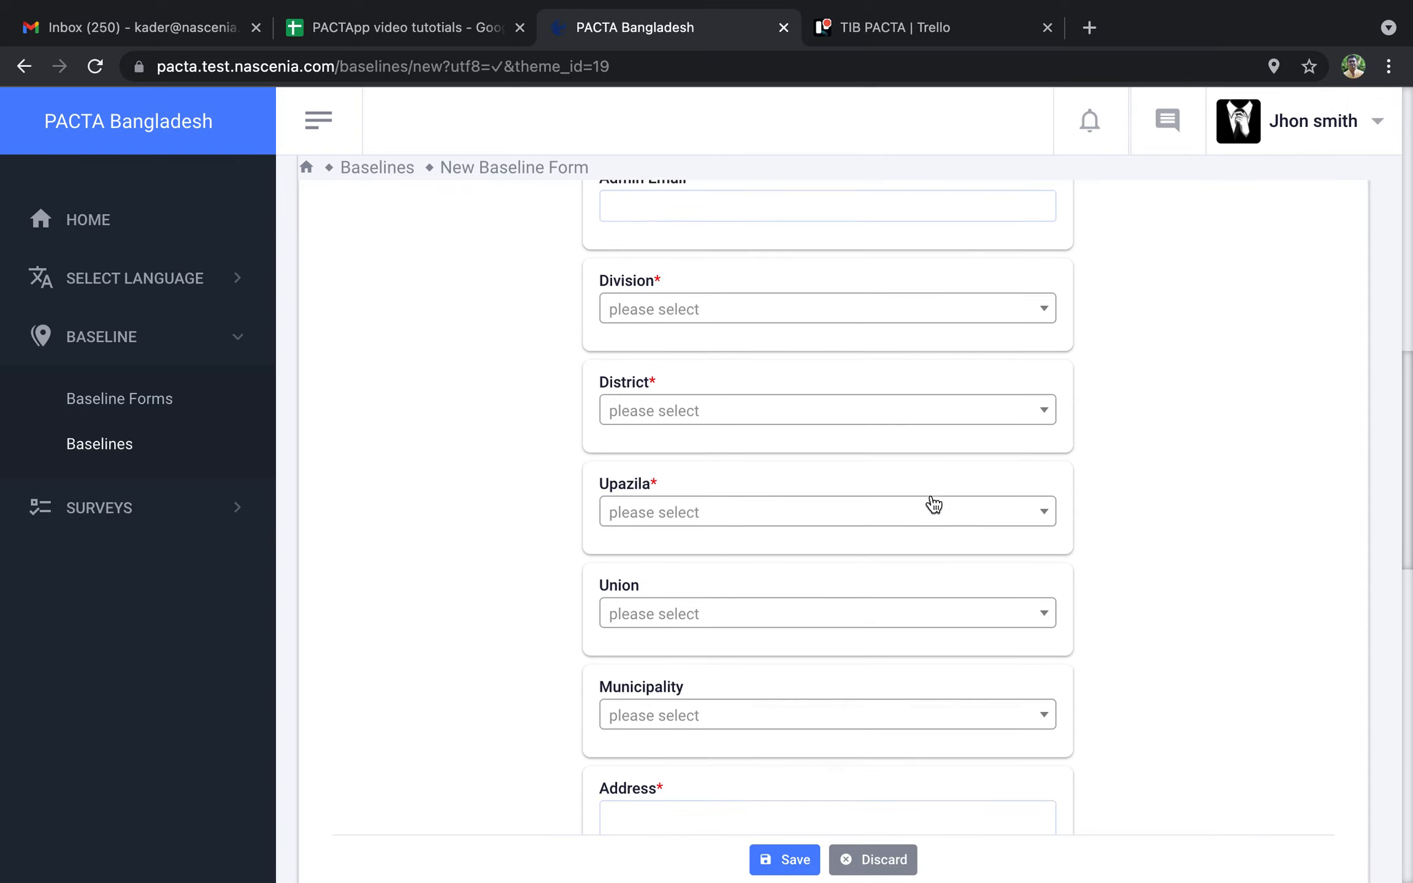
{"action": "scroll", "coordinate": [934, 504], "scroll_direction": "down", "scroll_amount": 15}
{"action": "scroll", "coordinate": [933, 504], "scroll_direction": "up", "scroll_amount": 3}
{"action": "scroll", "coordinate": [934, 504], "scroll_direction": "up", "scroll_amount": 20}
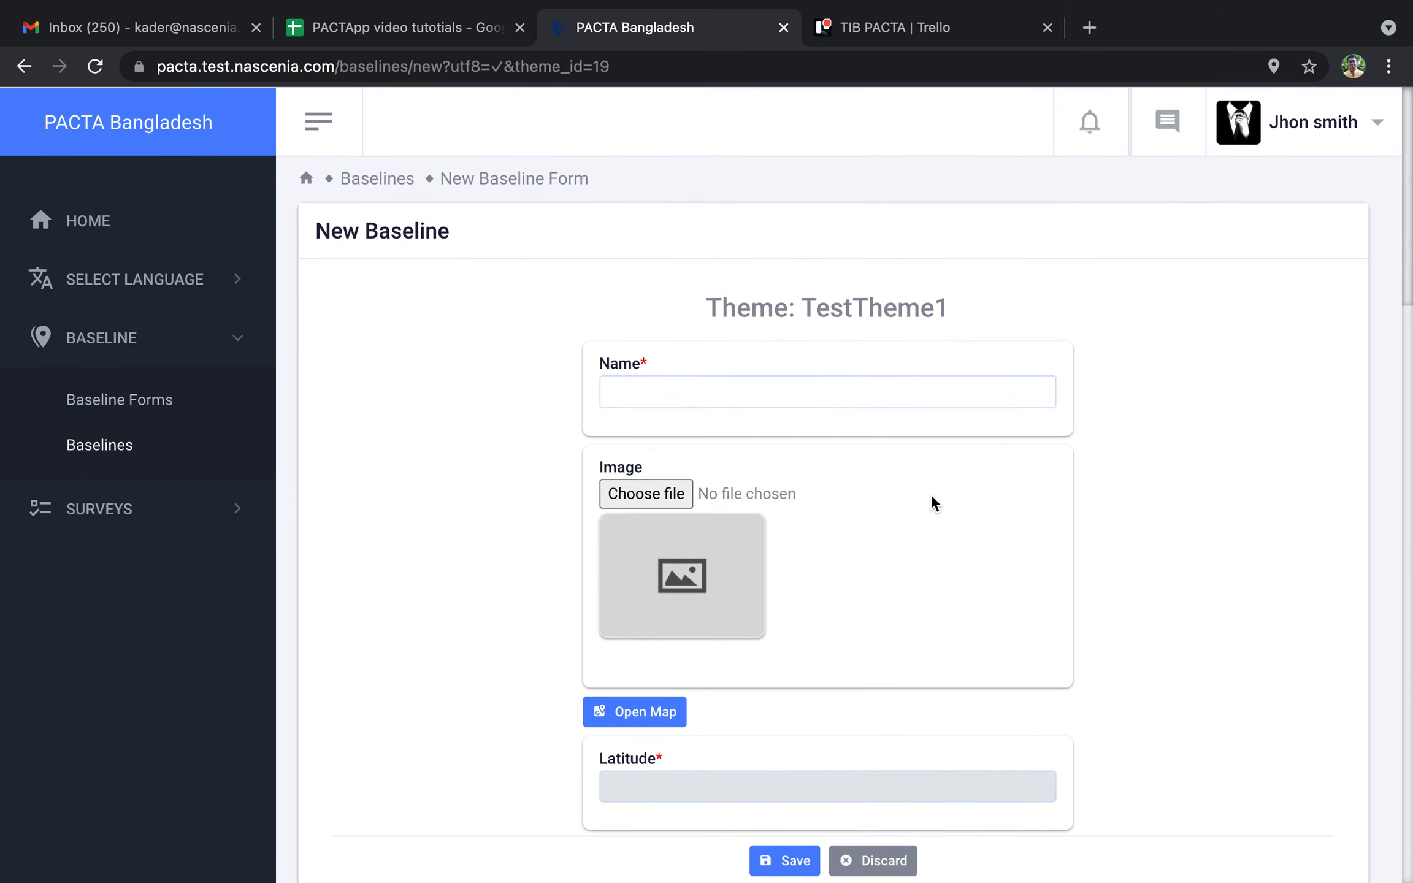
{"action": "scroll", "coordinate": [932, 499], "scroll_direction": "down", "scroll_amount": 6}
{"action": "scroll", "coordinate": [930, 500], "scroll_direction": "down", "scroll_amount": 7}
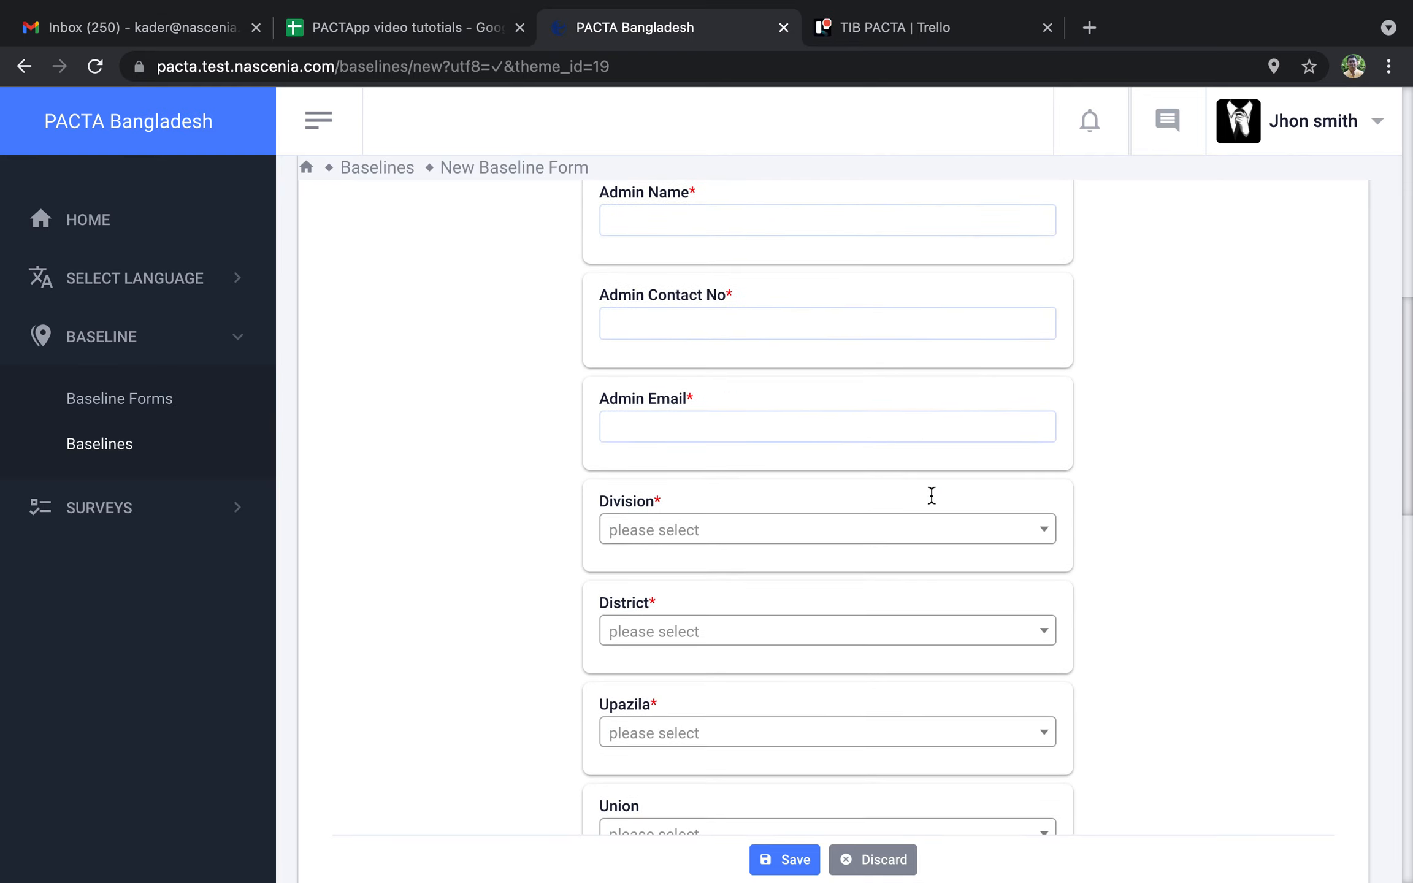
{"action": "scroll", "coordinate": [931, 495], "scroll_direction": "up", "scroll_amount": 4}
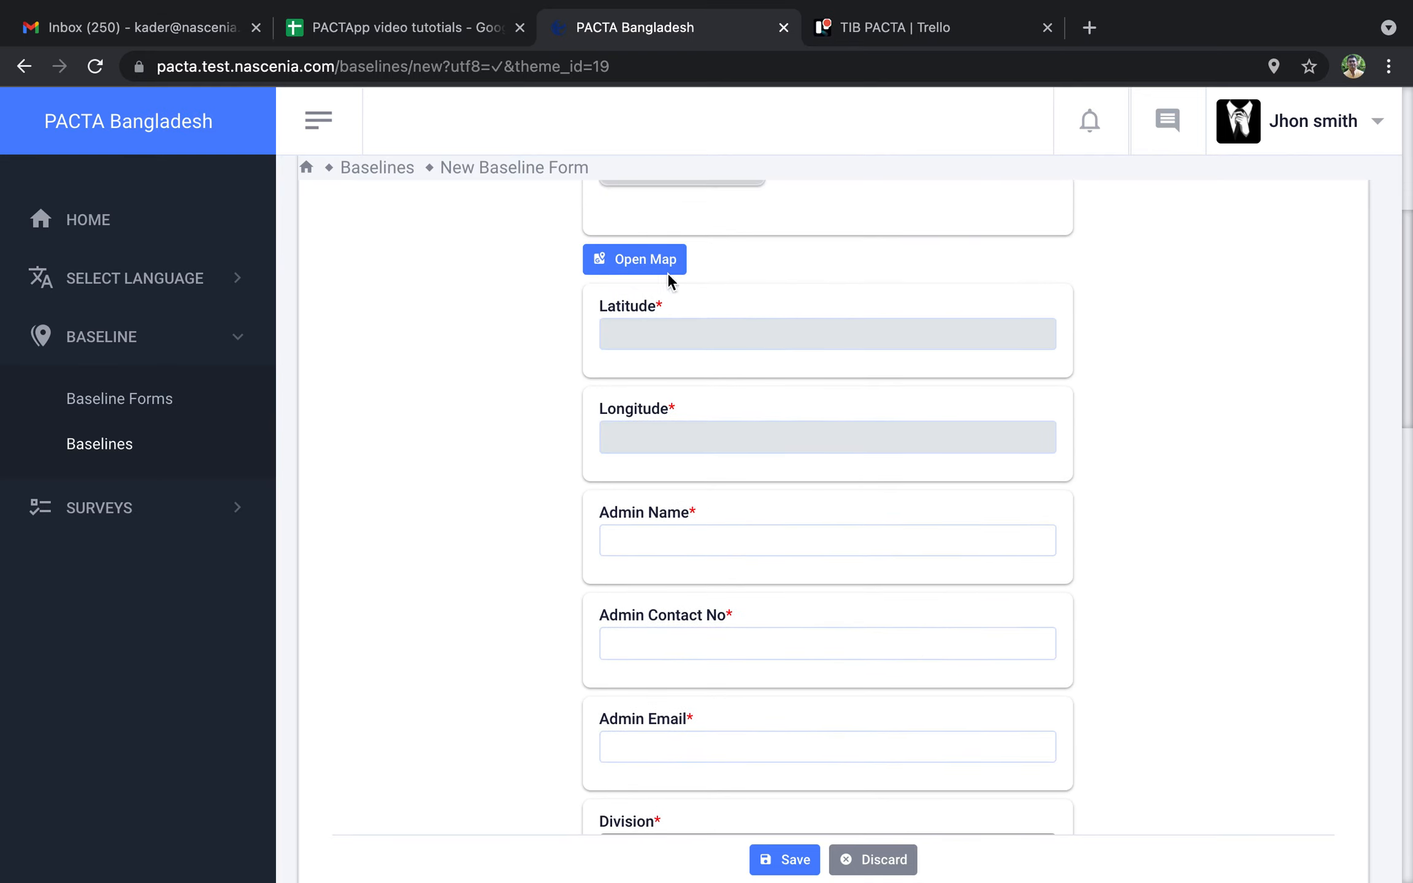
{"action": "scroll", "coordinate": [653, 264], "scroll_direction": "up", "scroll_amount": 5}
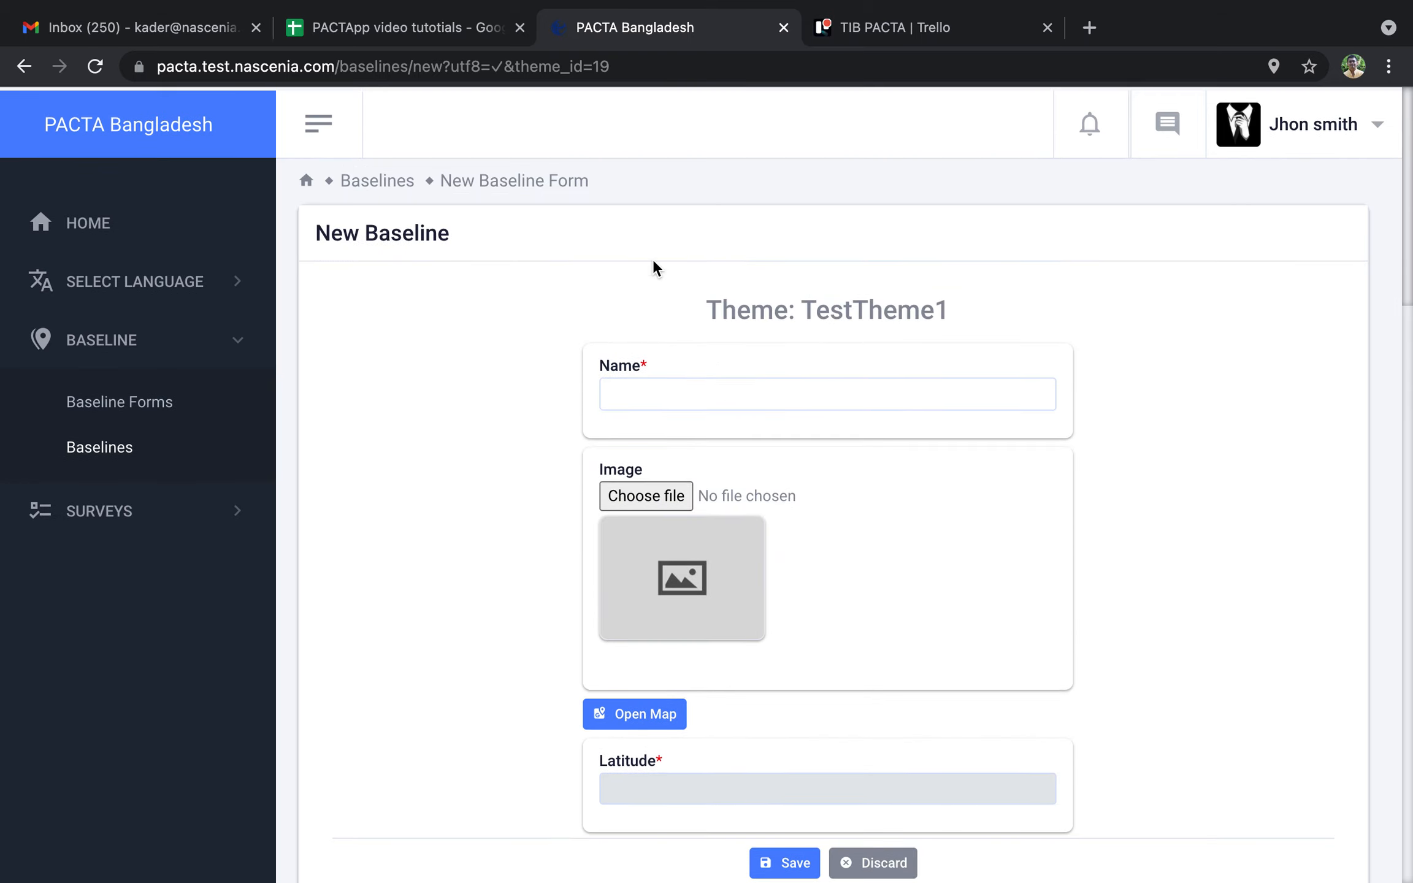
{"action": "scroll", "coordinate": [634, 561], "scroll_direction": "down", "scroll_amount": 8}
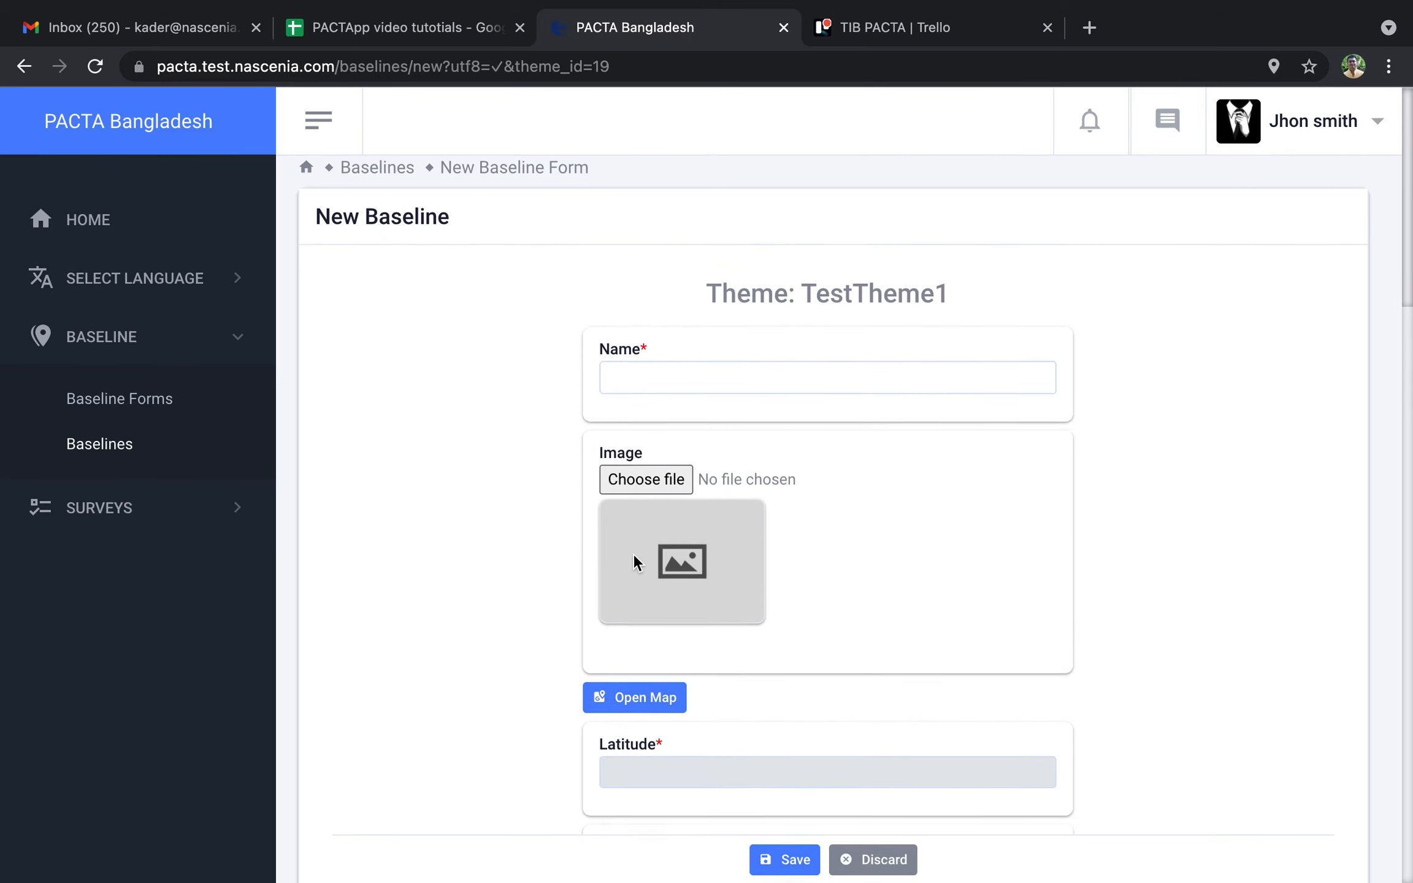
{"action": "scroll", "coordinate": [634, 556], "scroll_direction": "down", "scroll_amount": 8}
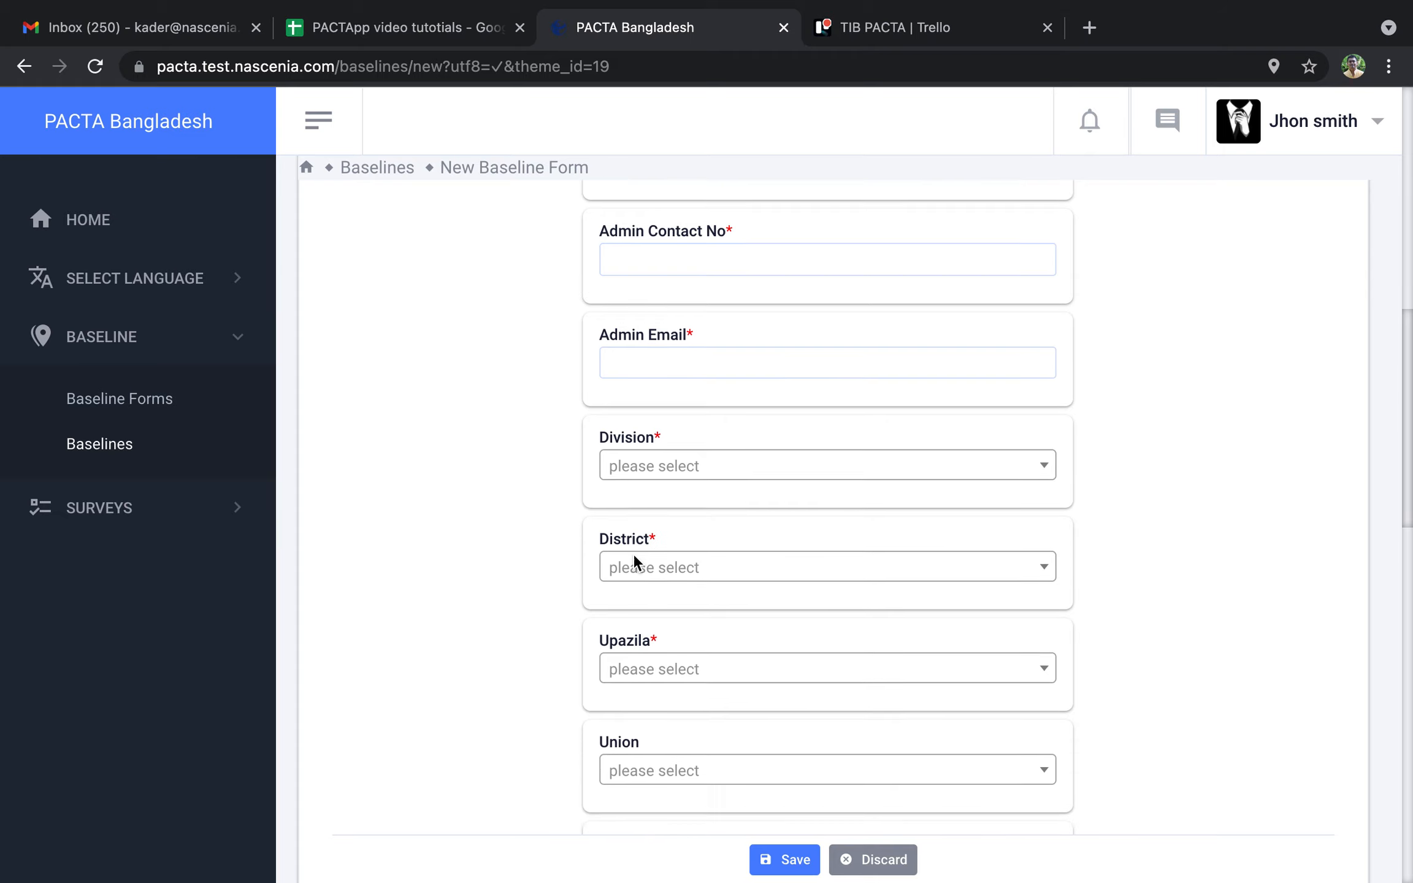
{"action": "scroll", "coordinate": [636, 563], "scroll_direction": "down", "scroll_amount": 4}
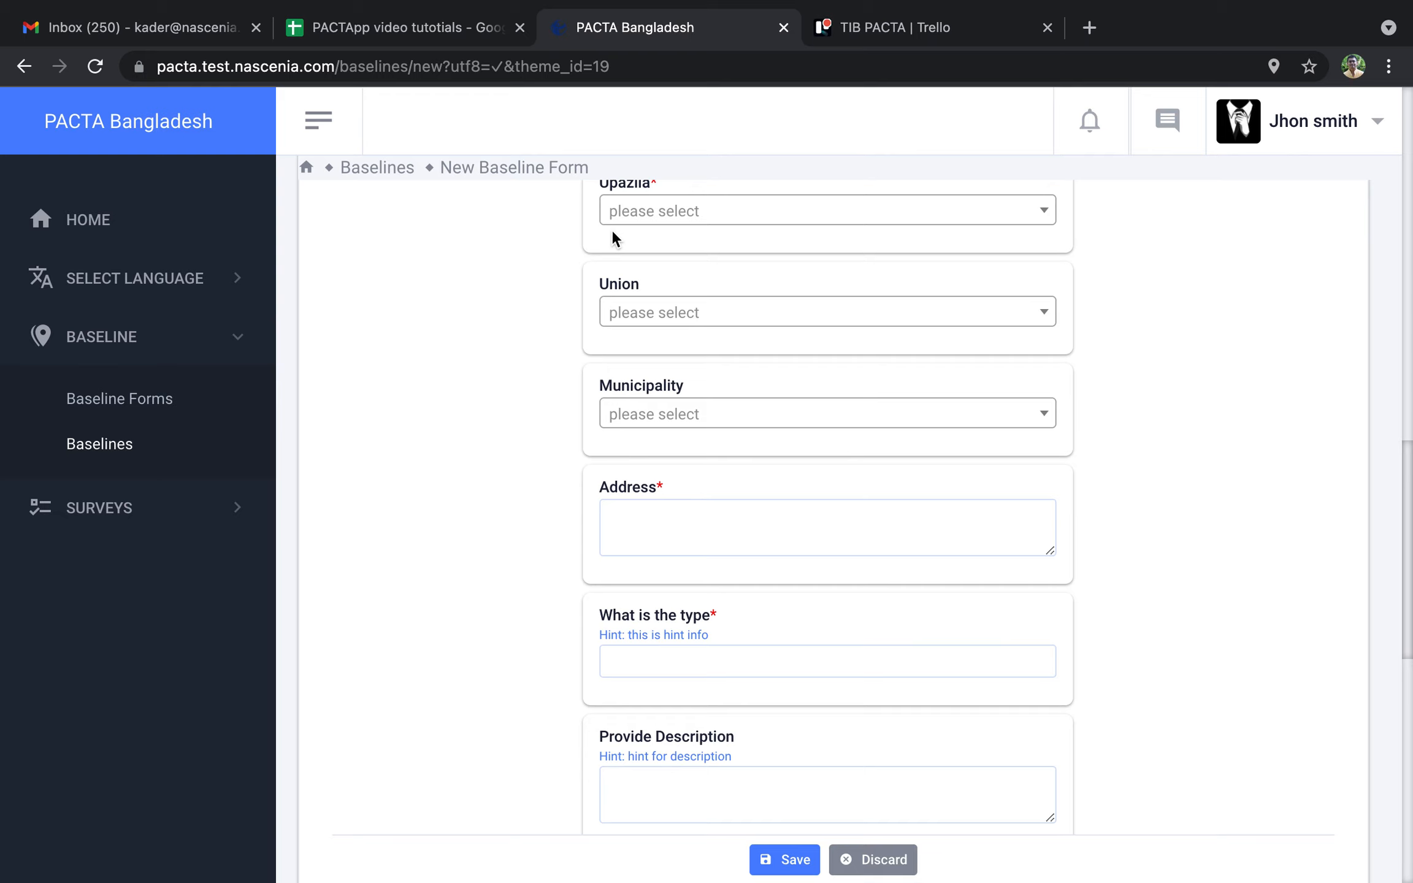
Step: Review the remaining custom TestTheme1 questions in the new baseline form, down to the Closing time field
{"action": "scroll", "coordinate": [578, 562], "scroll_direction": "down", "scroll_amount": 5}
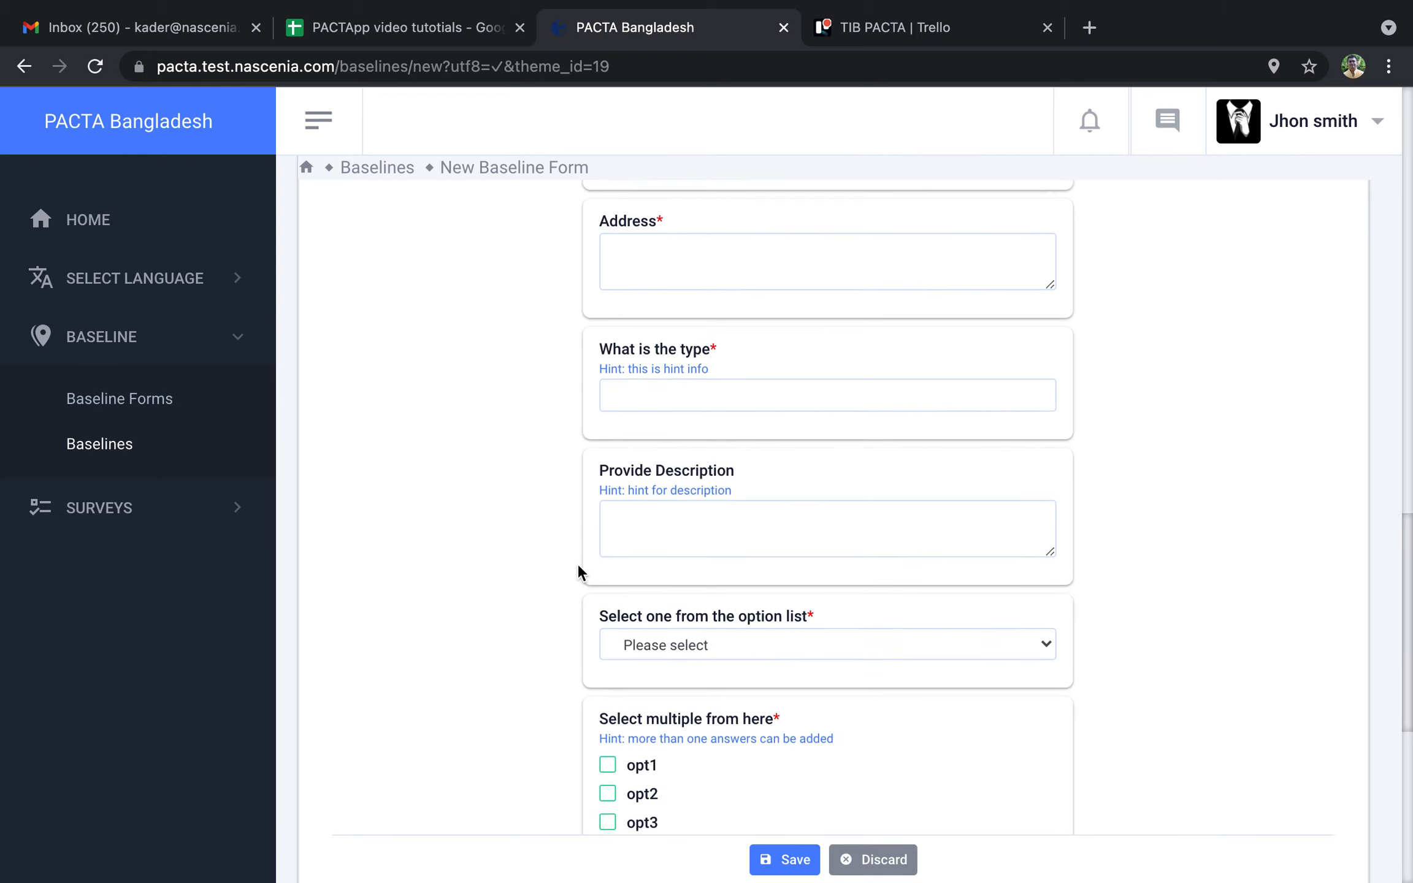
{"action": "scroll", "coordinate": [550, 346], "scroll_direction": "down", "scroll_amount": 1}
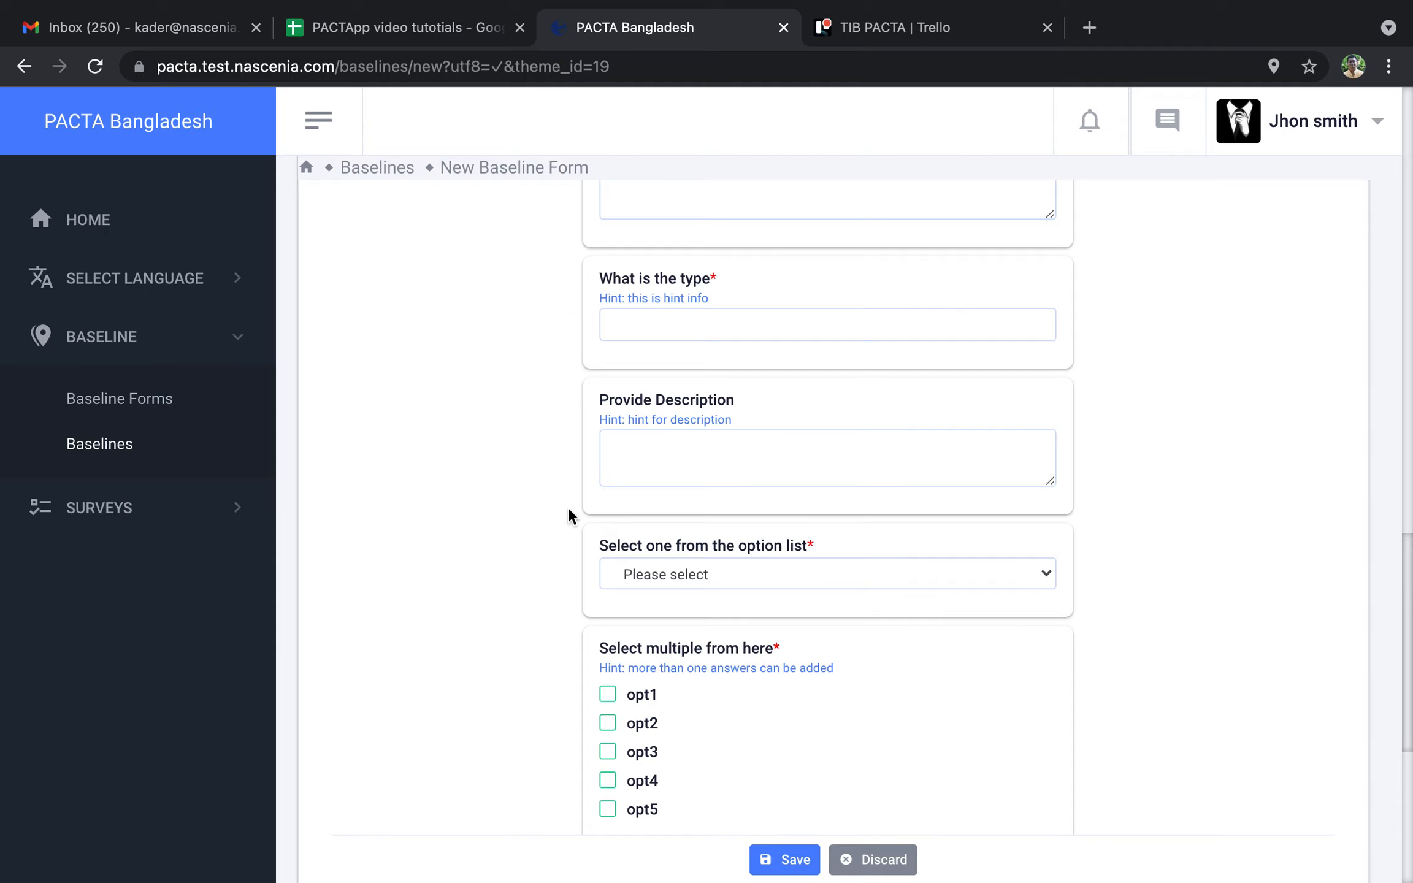
{"action": "scroll", "coordinate": [569, 514], "scroll_direction": "down", "scroll_amount": 8}
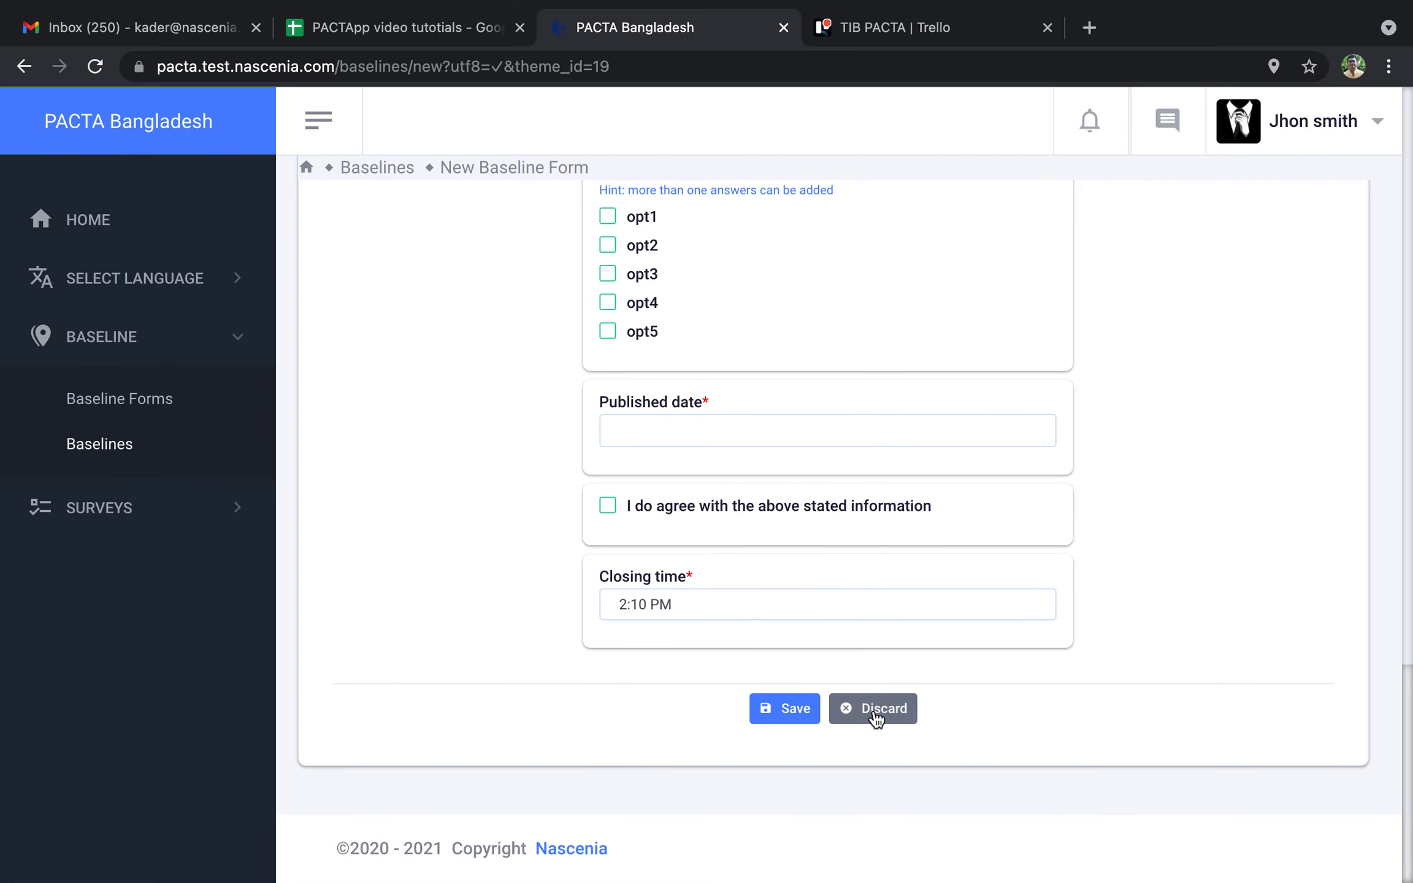
Step: Return to the baseline forms list and filter it by Archived status
{"action": "left_click", "coordinate": [106, 405]}
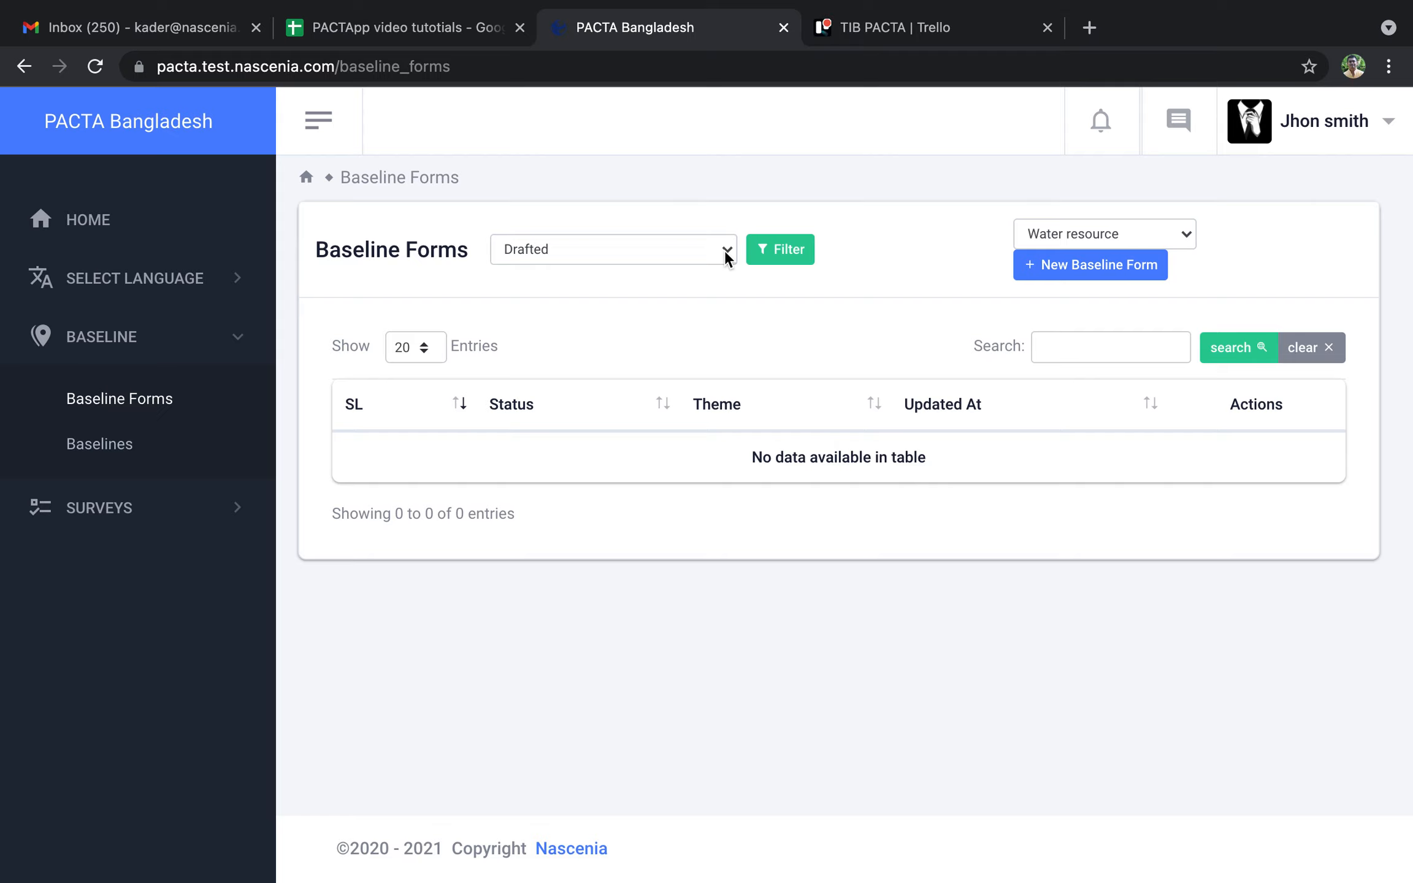
{"action": "left_click", "coordinate": [1148, 235]}
{"action": "left_click", "coordinate": [603, 255]}
{"action": "left_click", "coordinate": [603, 255]}
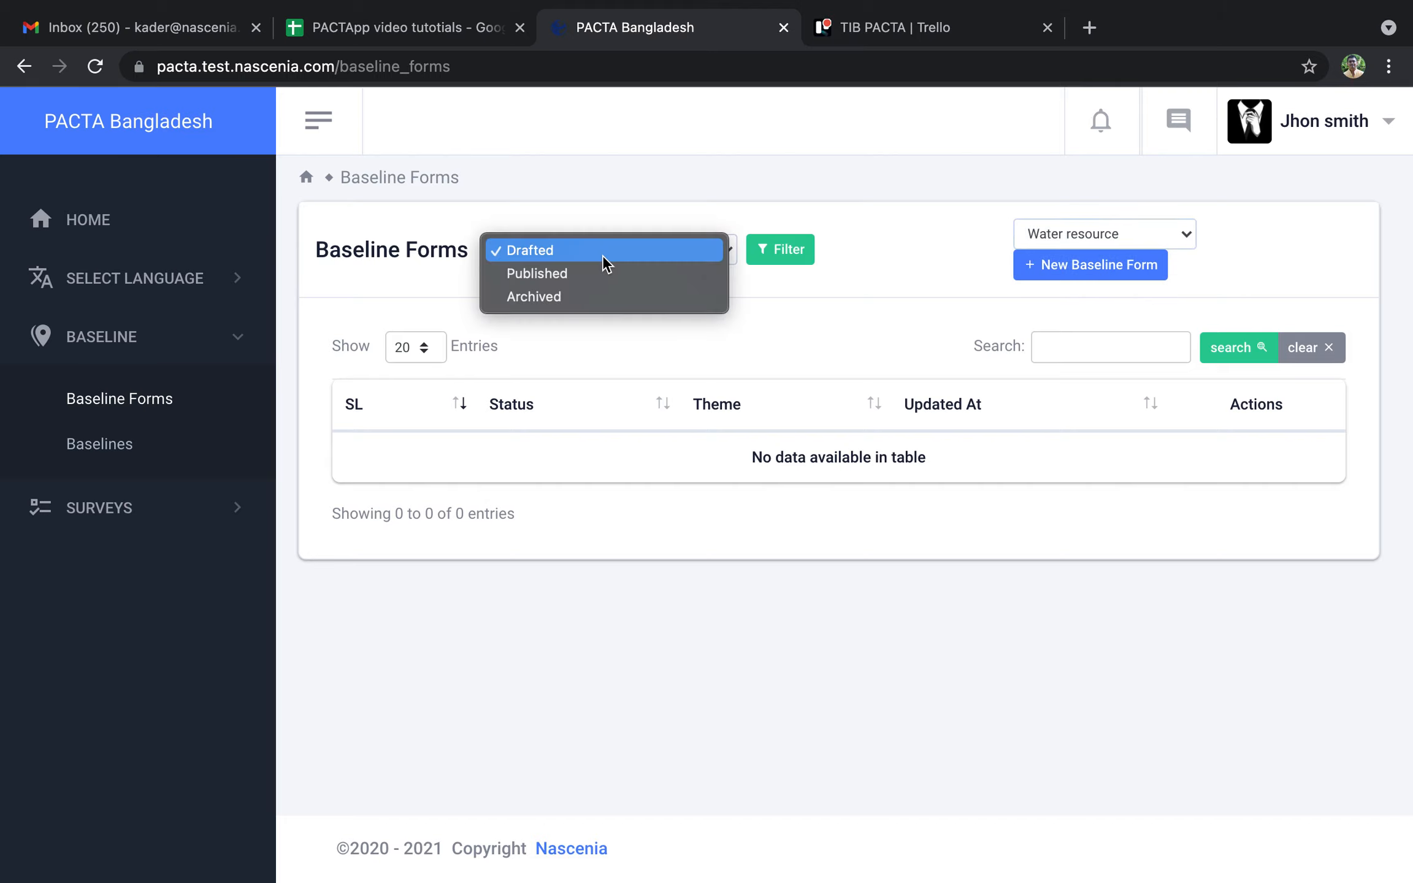
{"action": "left_click", "coordinate": [547, 301]}
{"action": "left_click", "coordinate": [760, 258]}
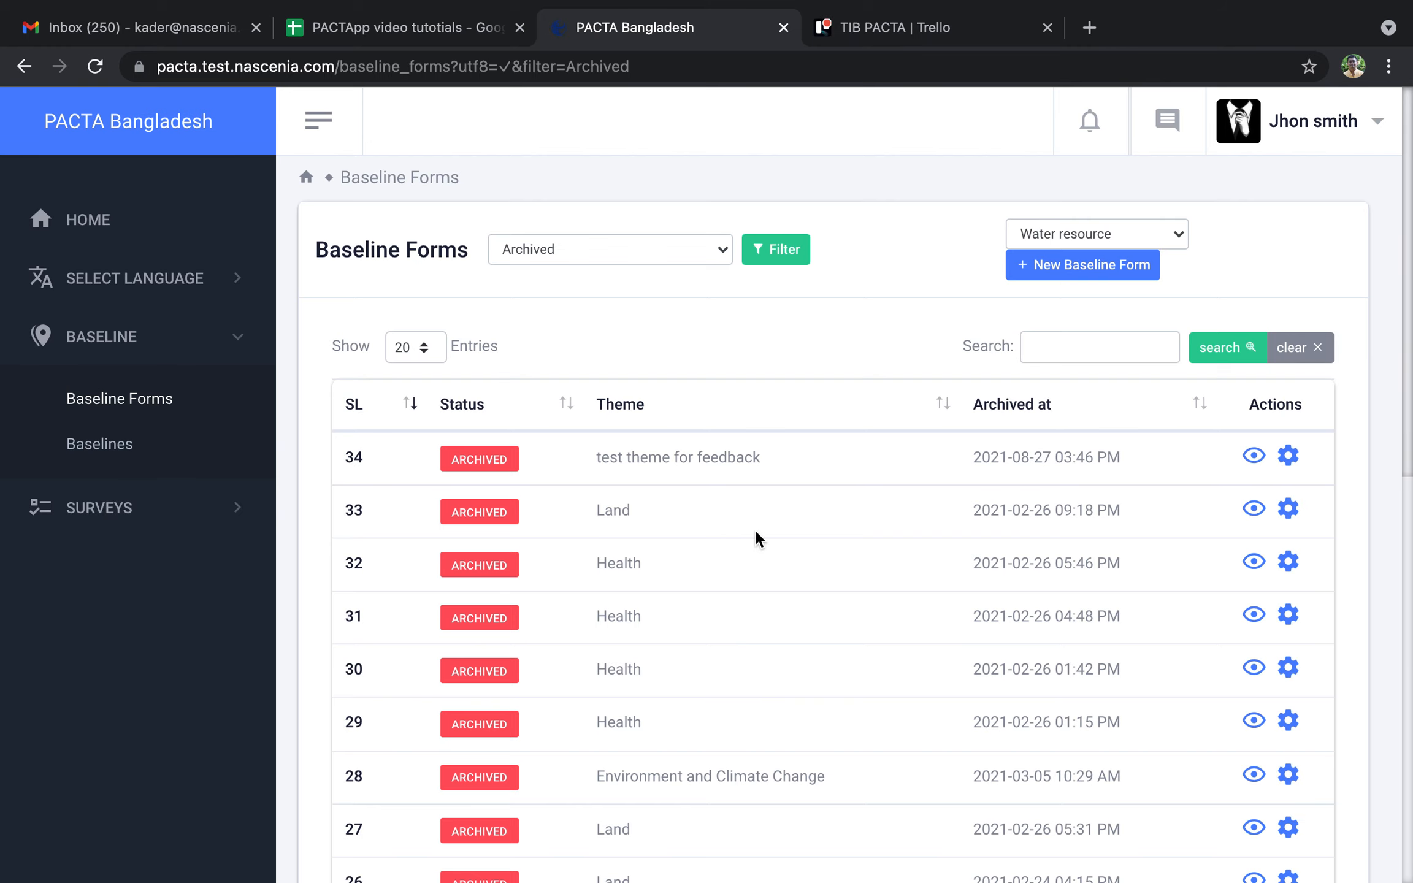
Step: Look through both pages of archived baseline forms, checking their themes and archive dates
{"action": "scroll", "coordinate": [757, 534], "scroll_direction": "down", "scroll_amount": 5}
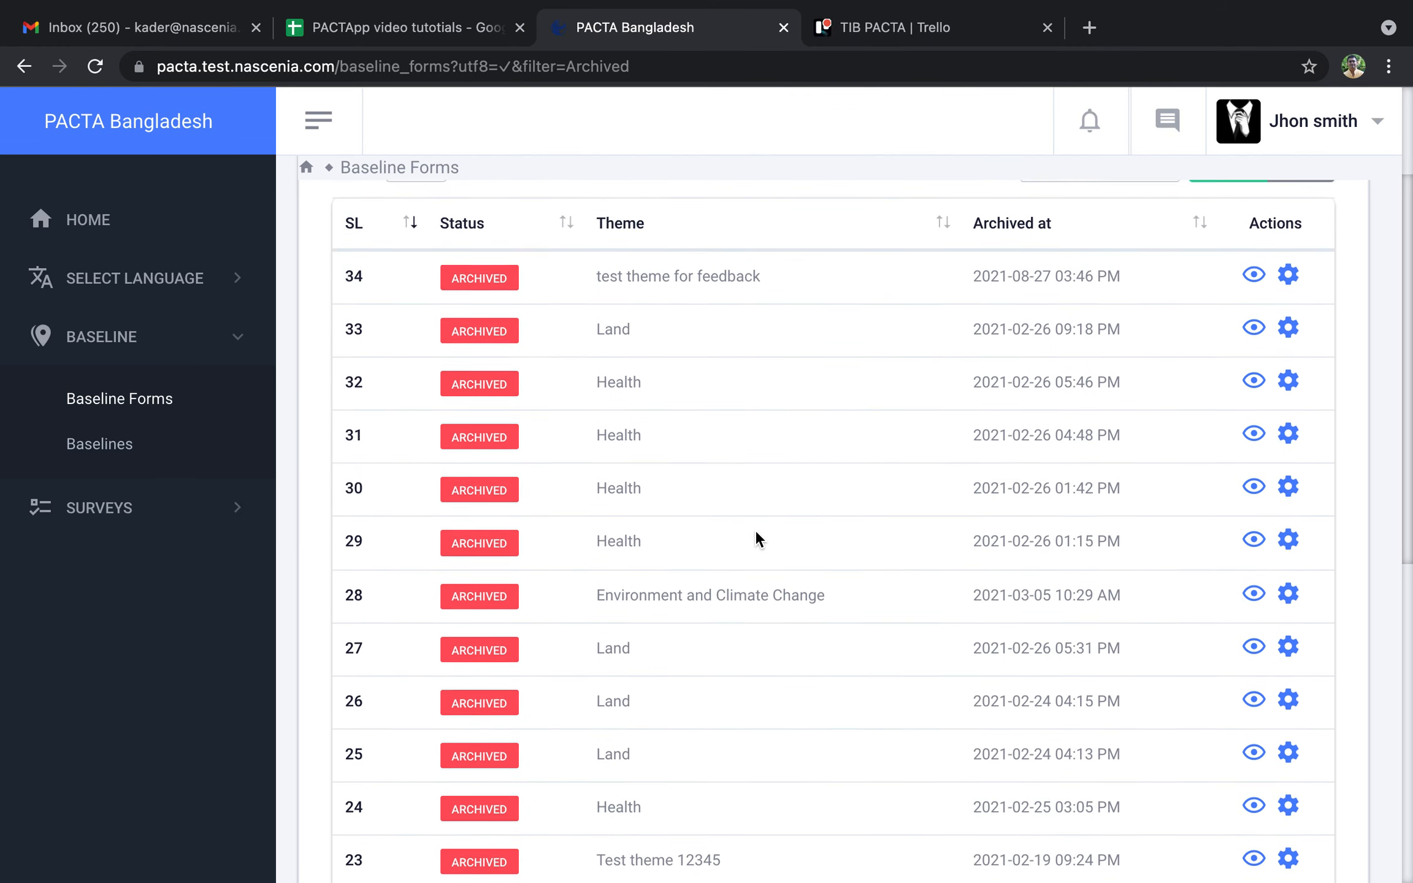
{"action": "scroll", "coordinate": [756, 533], "scroll_direction": "down", "scroll_amount": 8}
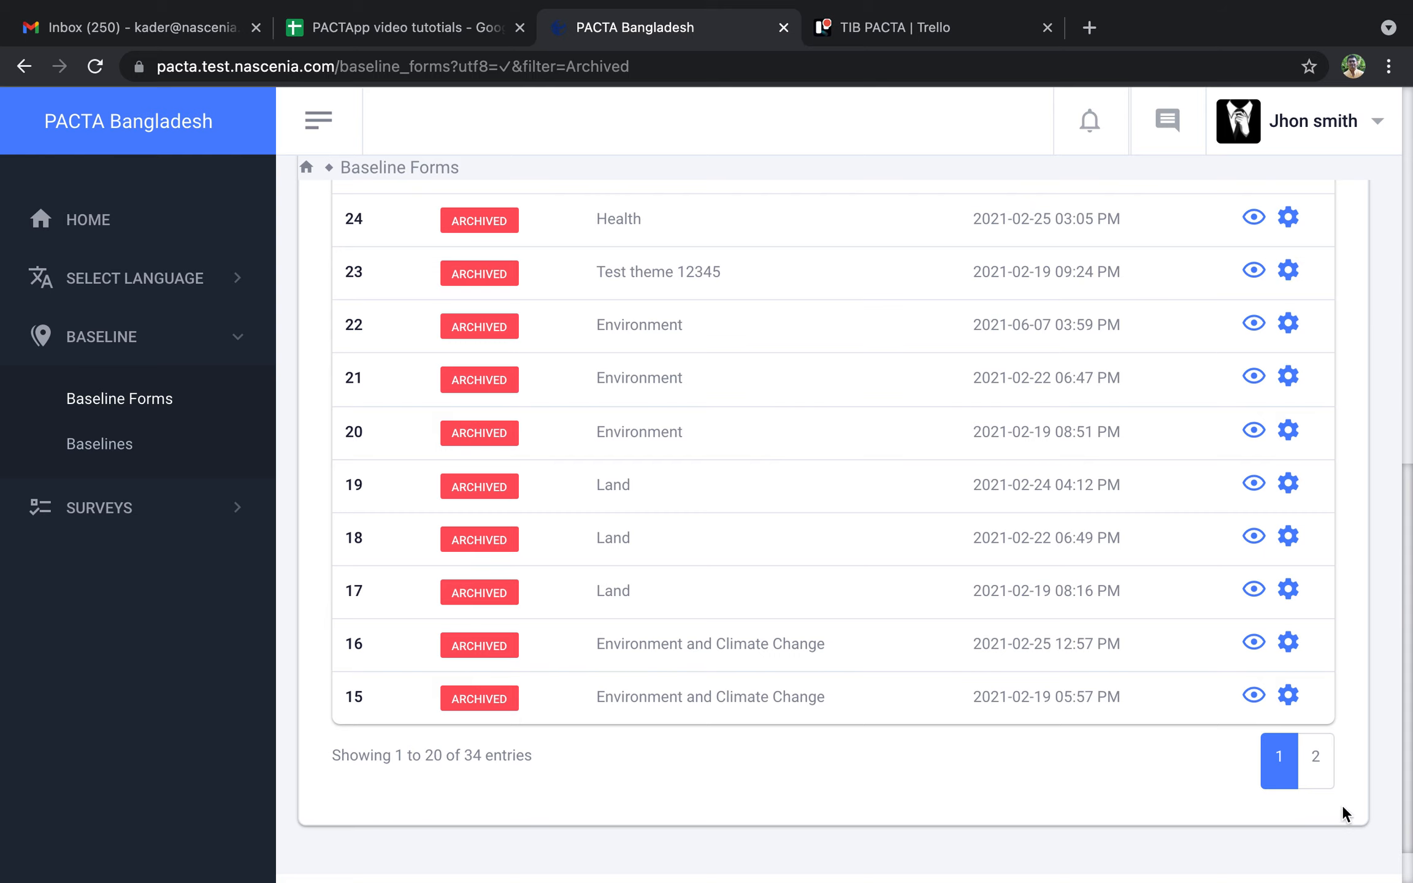
{"action": "left_click", "coordinate": [1318, 767]}
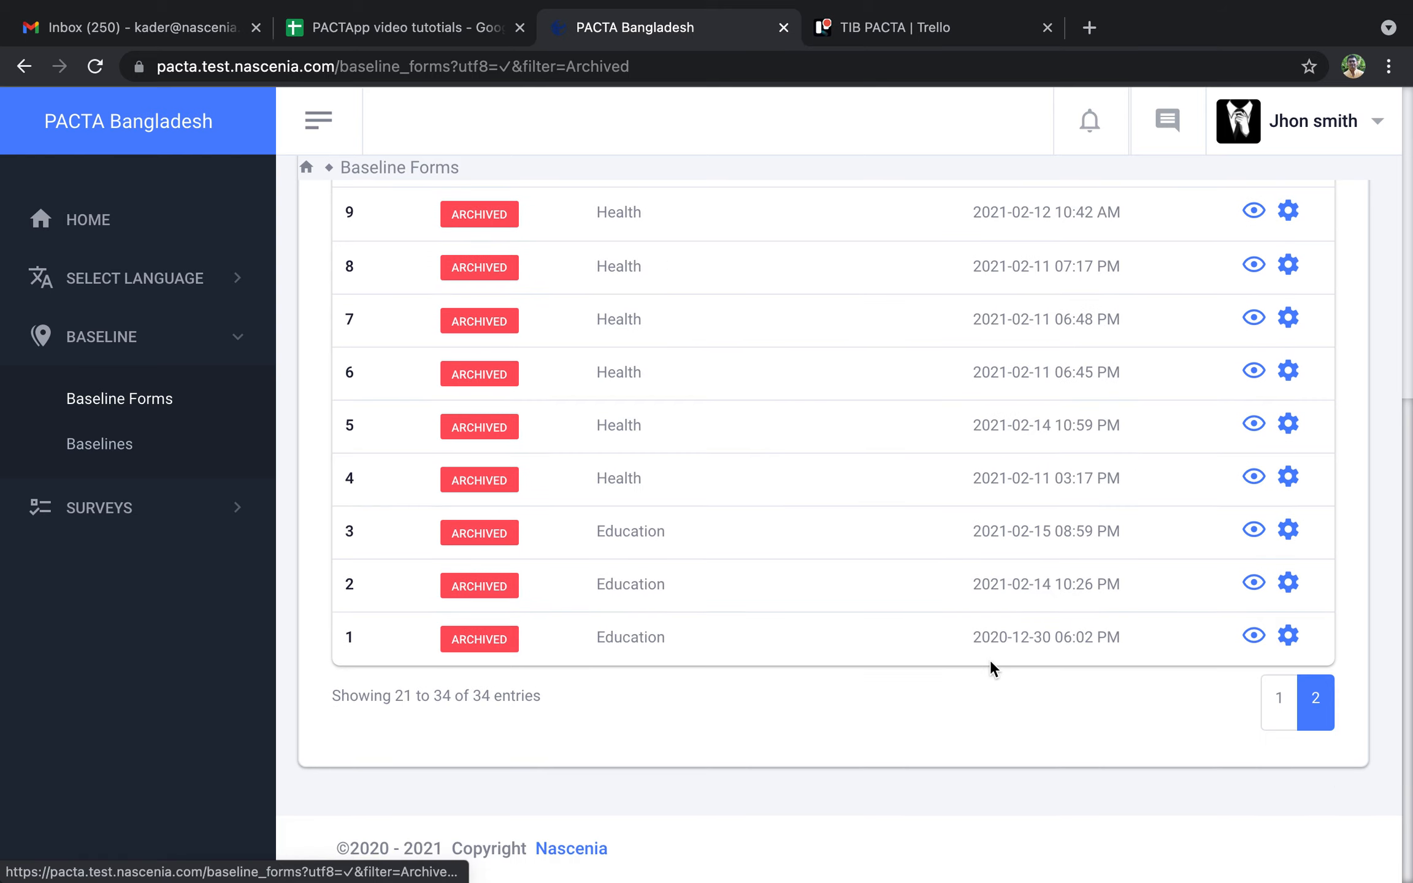
{"action": "scroll", "coordinate": [991, 660], "scroll_direction": "up", "scroll_amount": 7}
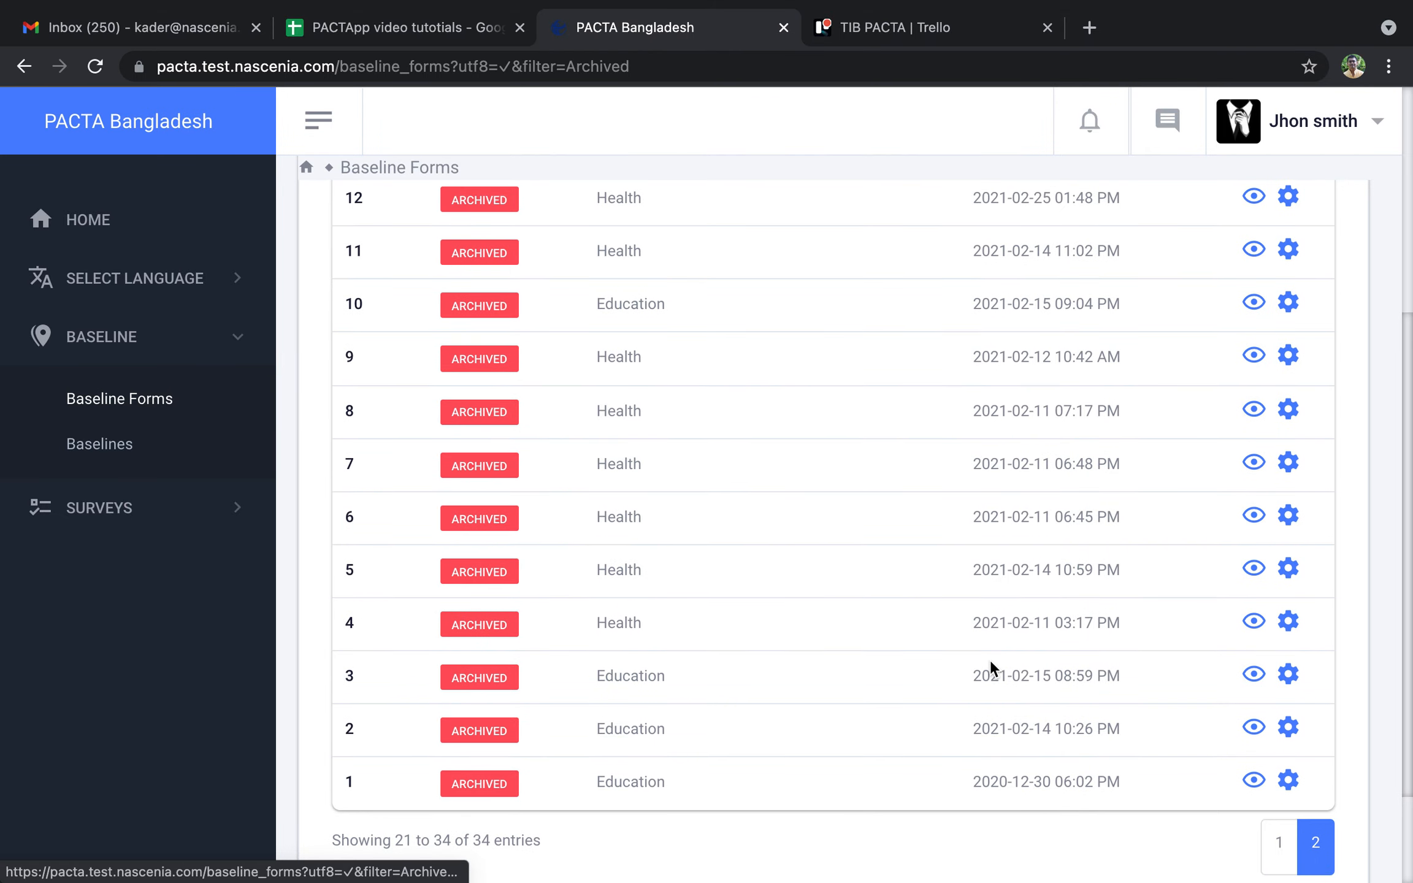
{"action": "scroll", "coordinate": [991, 660], "scroll_direction": "up", "scroll_amount": 1}
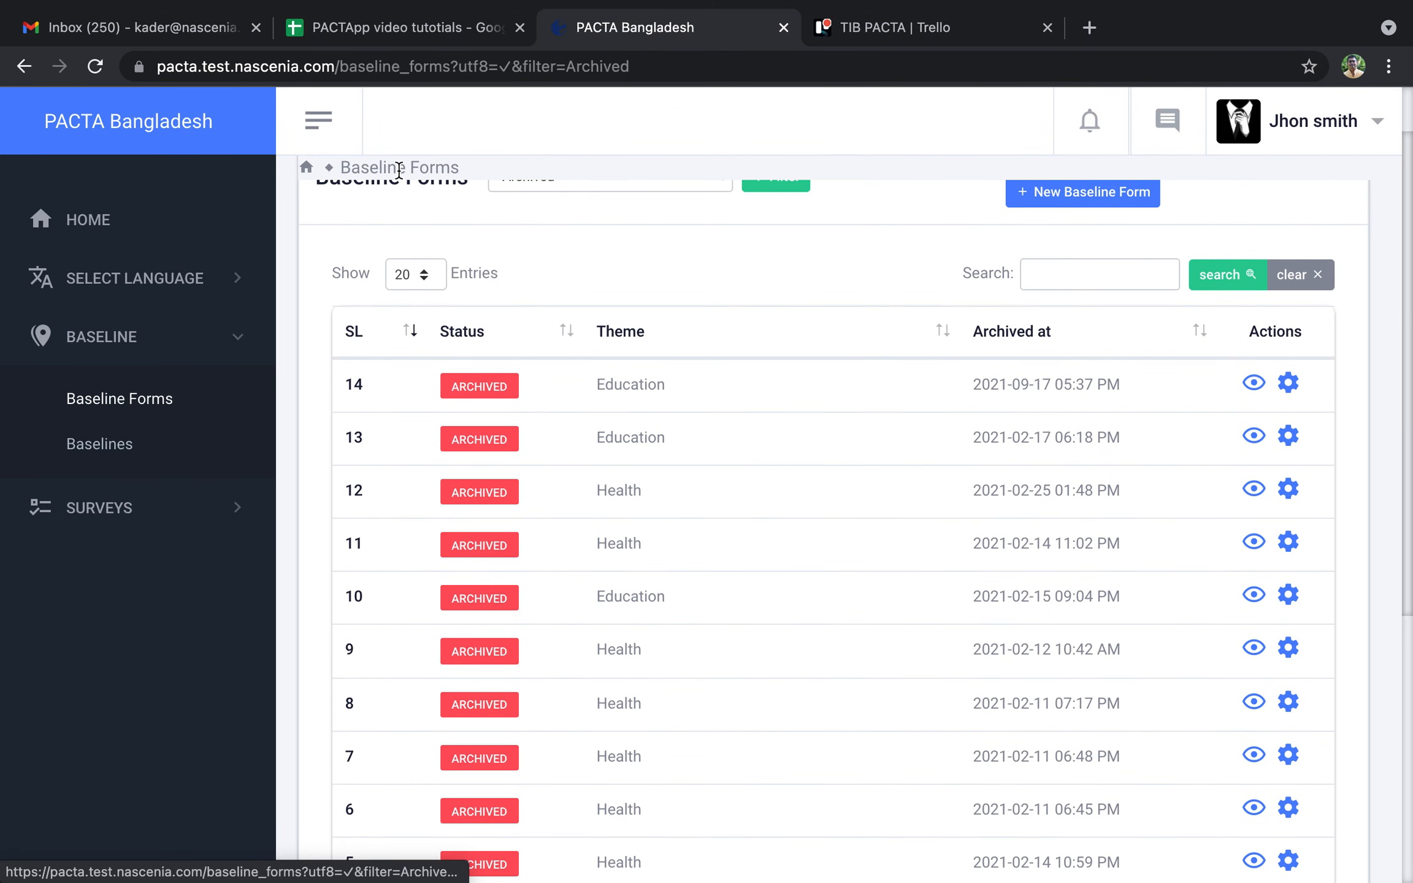
{"action": "scroll", "coordinate": [454, 338], "scroll_direction": "up", "scroll_amount": 2}
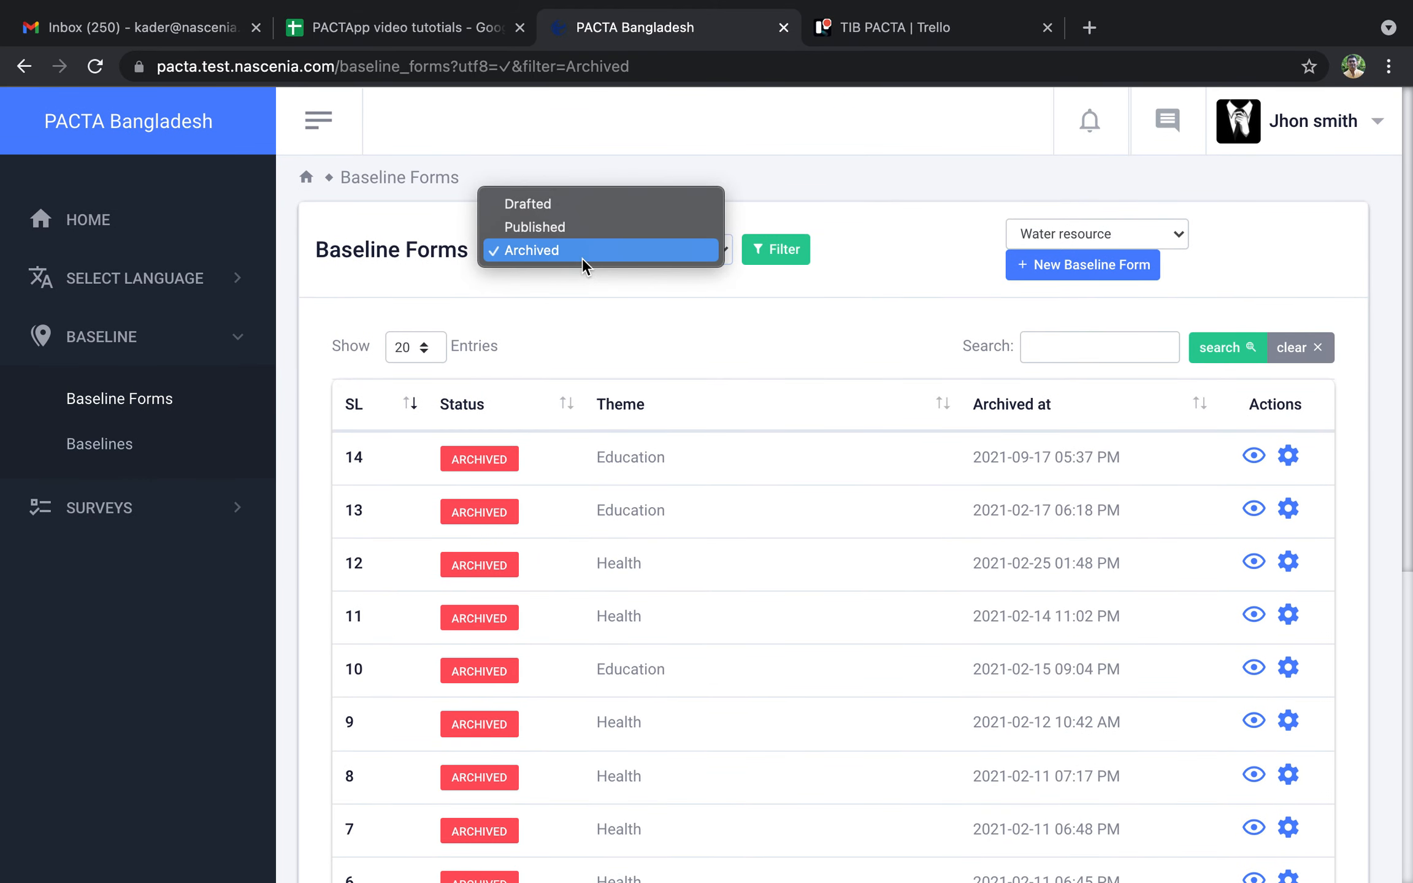
Step: Filter the baseline forms by Published status and open the TestTheme1 form for editing
{"action": "left_click", "coordinate": [549, 226]}
{"action": "left_click", "coordinate": [766, 253]}
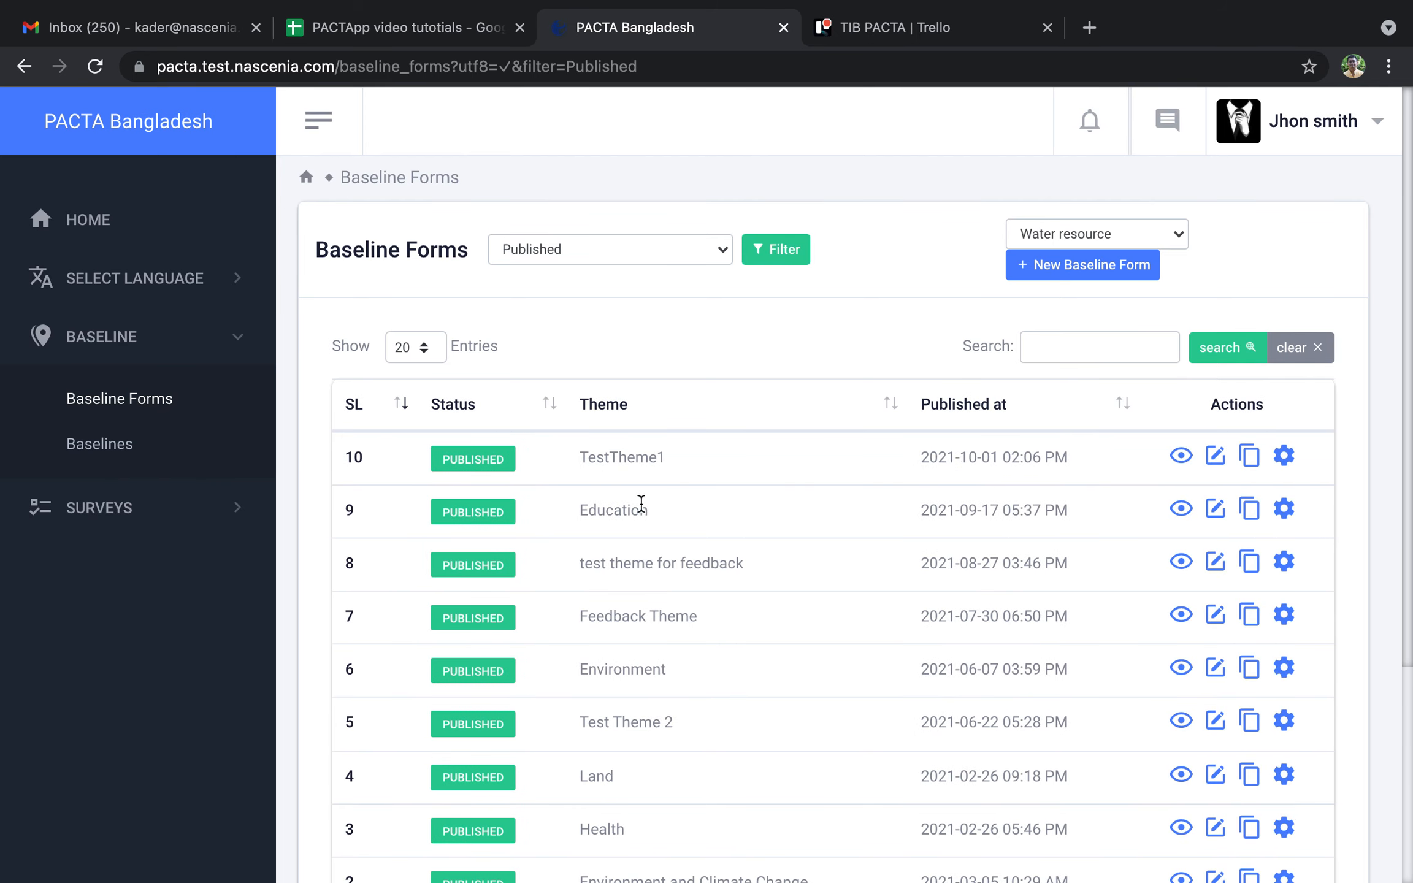
{"action": "left_click", "coordinate": [1216, 459]}
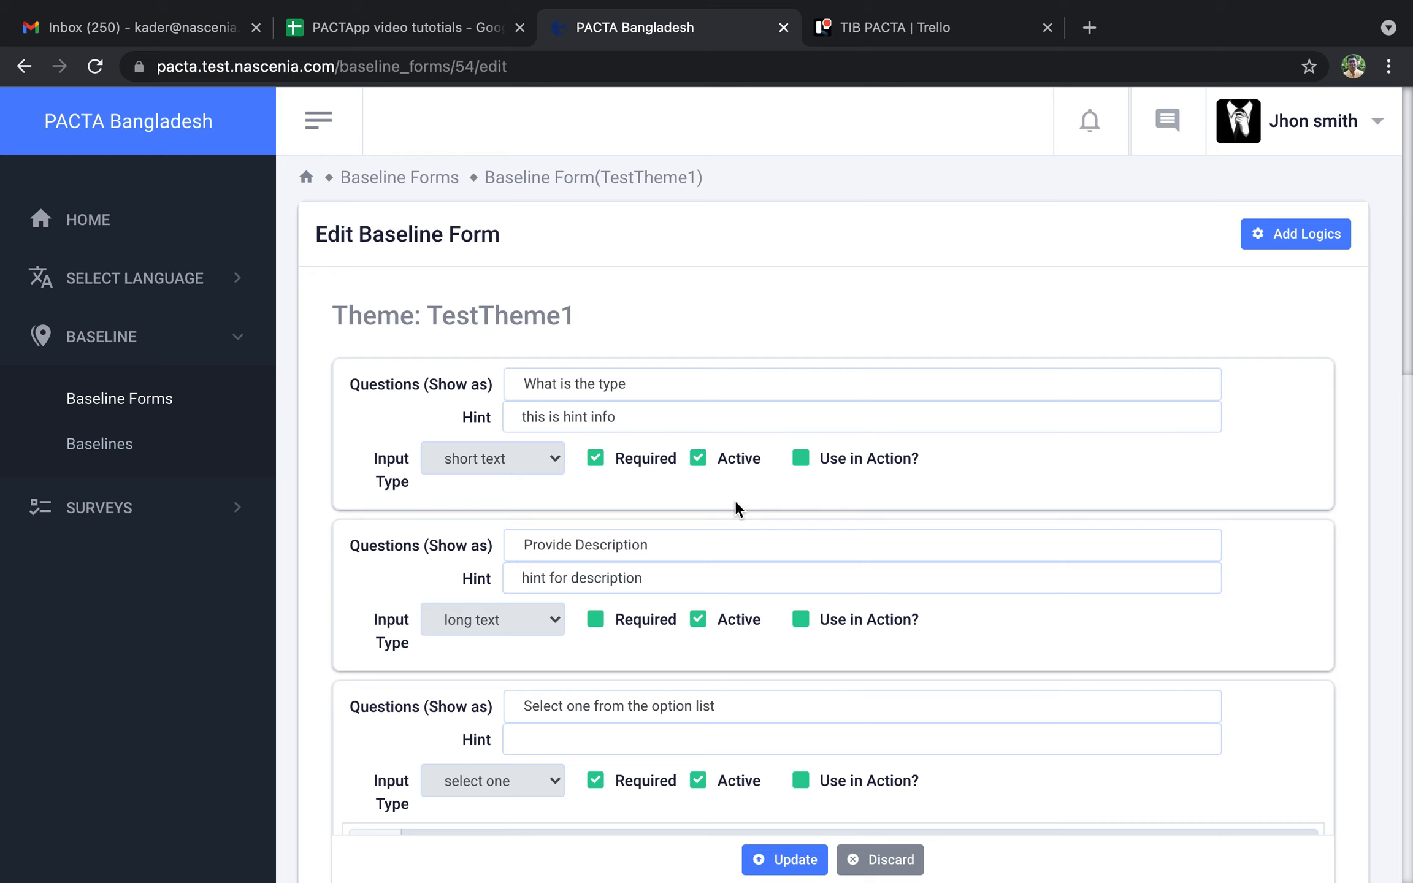
Step: Turn off Required and Active for the "Closing time" question and update the TestTheme1 form
{"action": "scroll", "coordinate": [736, 506], "scroll_direction": "down", "scroll_amount": 3}
{"action": "scroll", "coordinate": [735, 500], "scroll_direction": "down", "scroll_amount": 12}
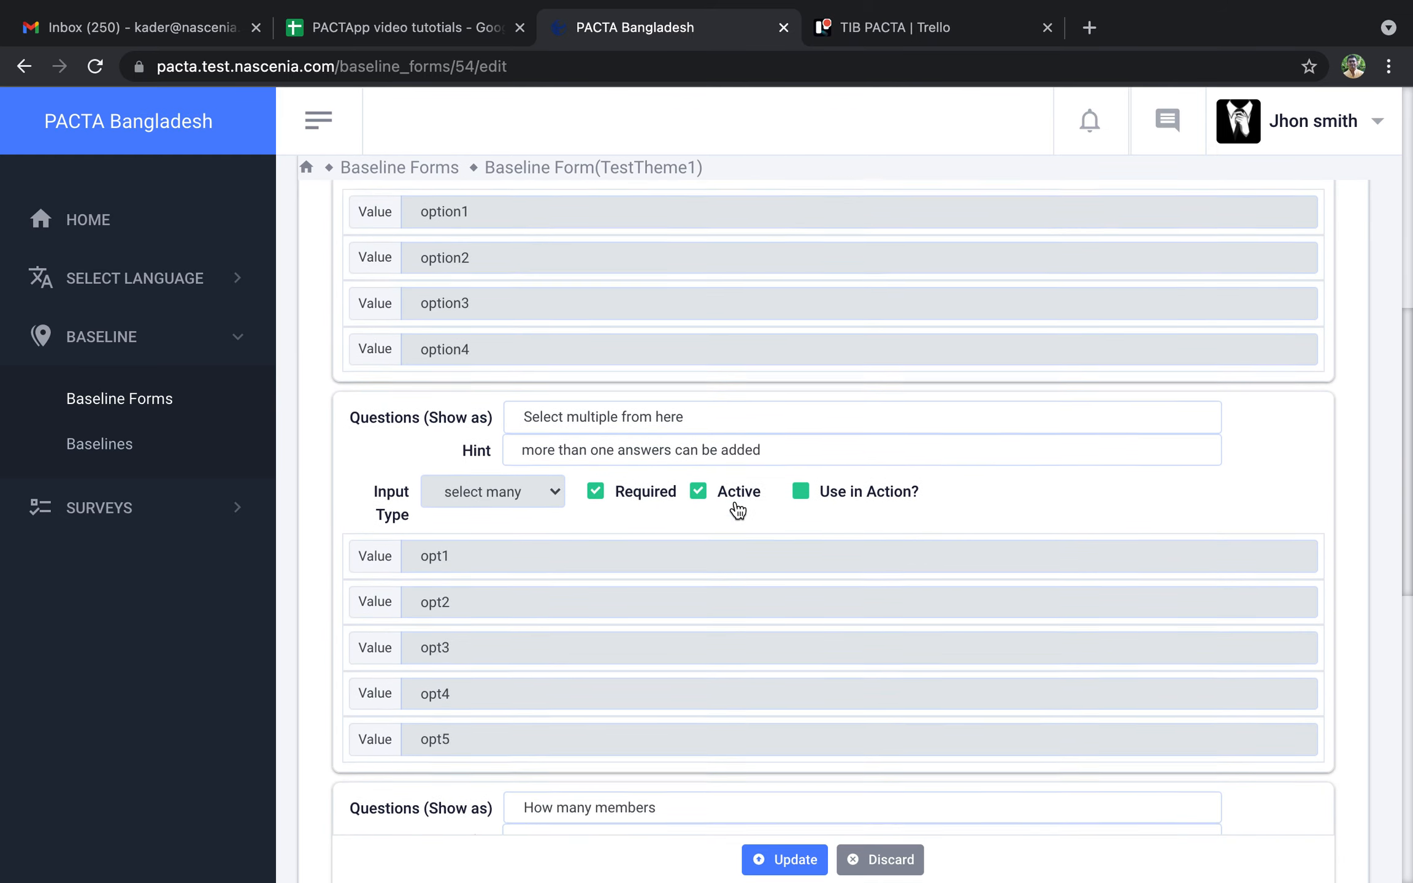
{"action": "scroll", "coordinate": [735, 500], "scroll_direction": "down", "scroll_amount": 7}
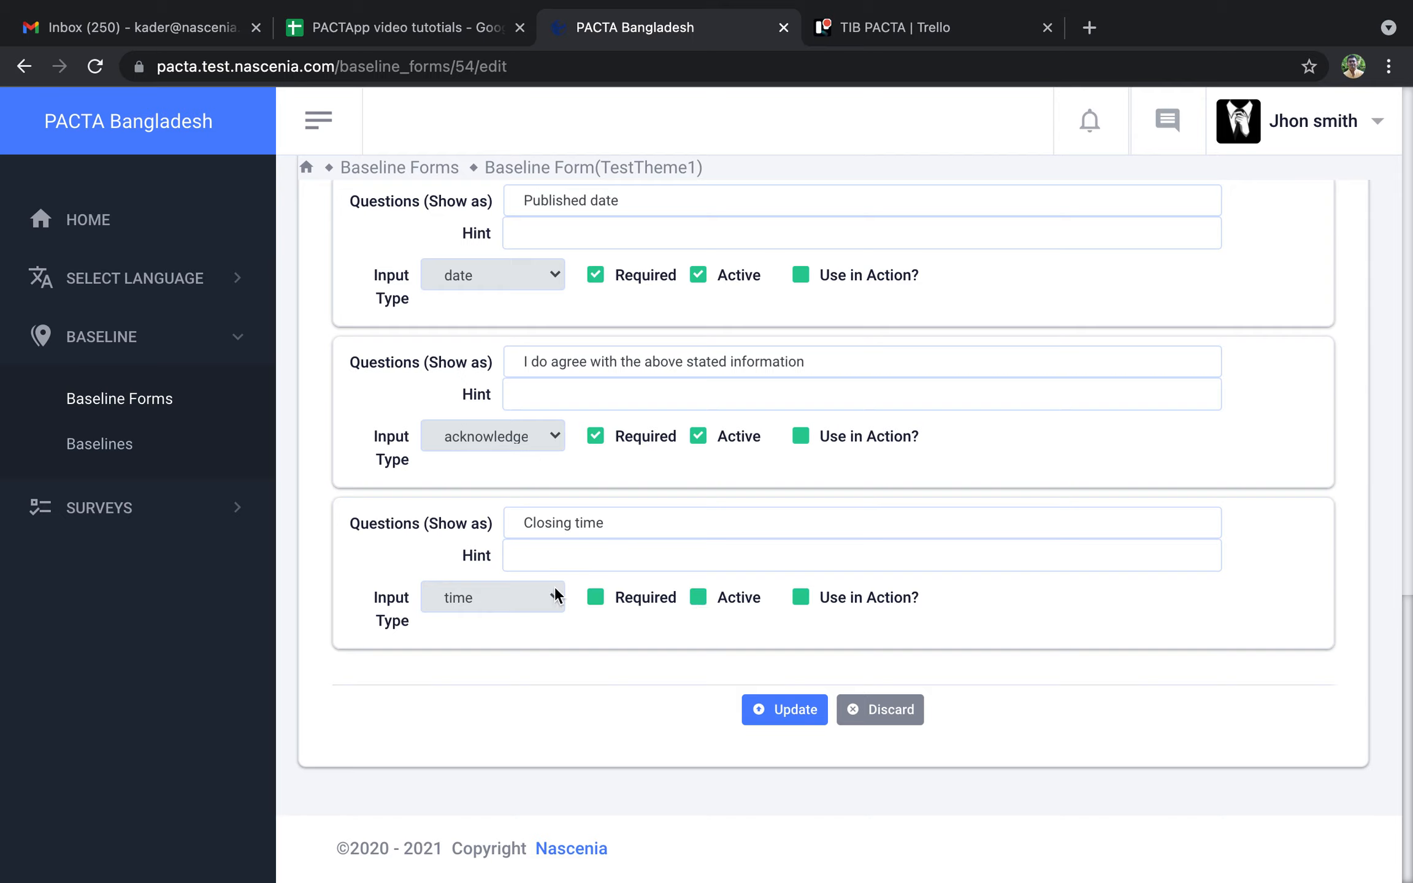
{"action": "left_click", "coordinate": [768, 713]}
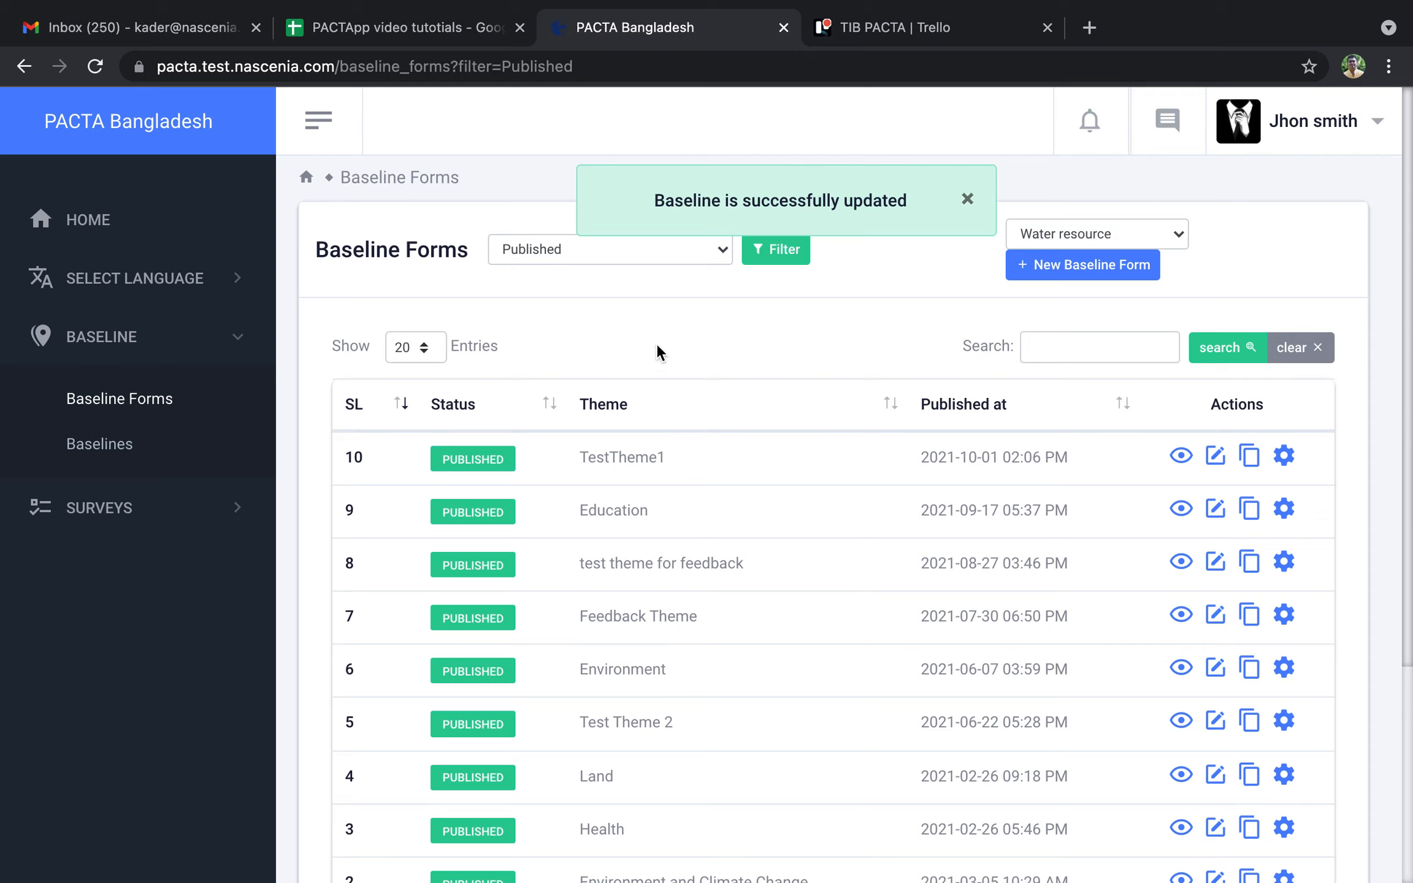
Step: Filter the baseline forms by Drafted status to check for a draft of the updated form
{"action": "left_click", "coordinate": [716, 258]}
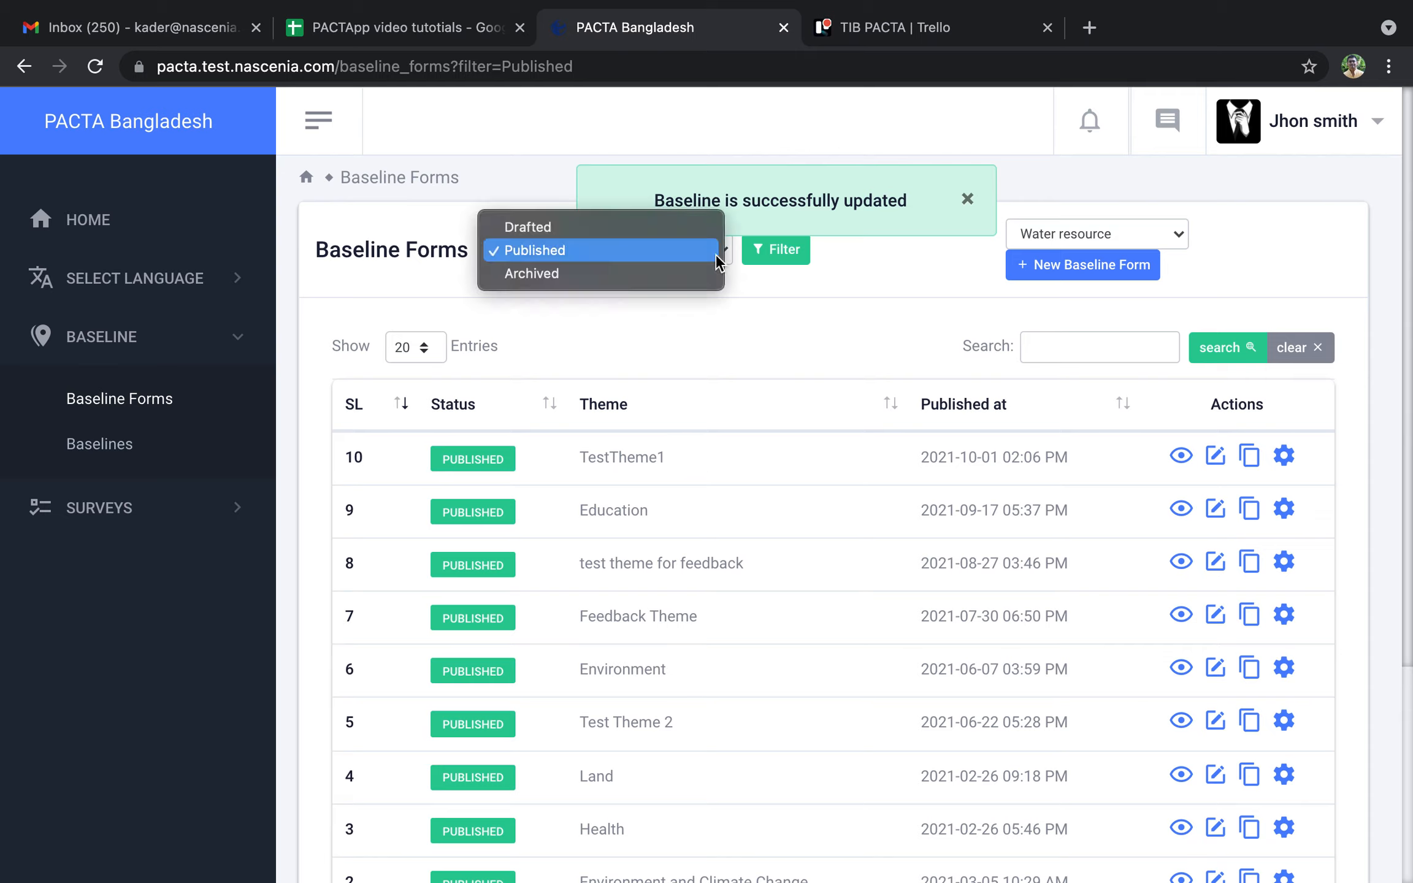
{"action": "left_click", "coordinate": [591, 227]}
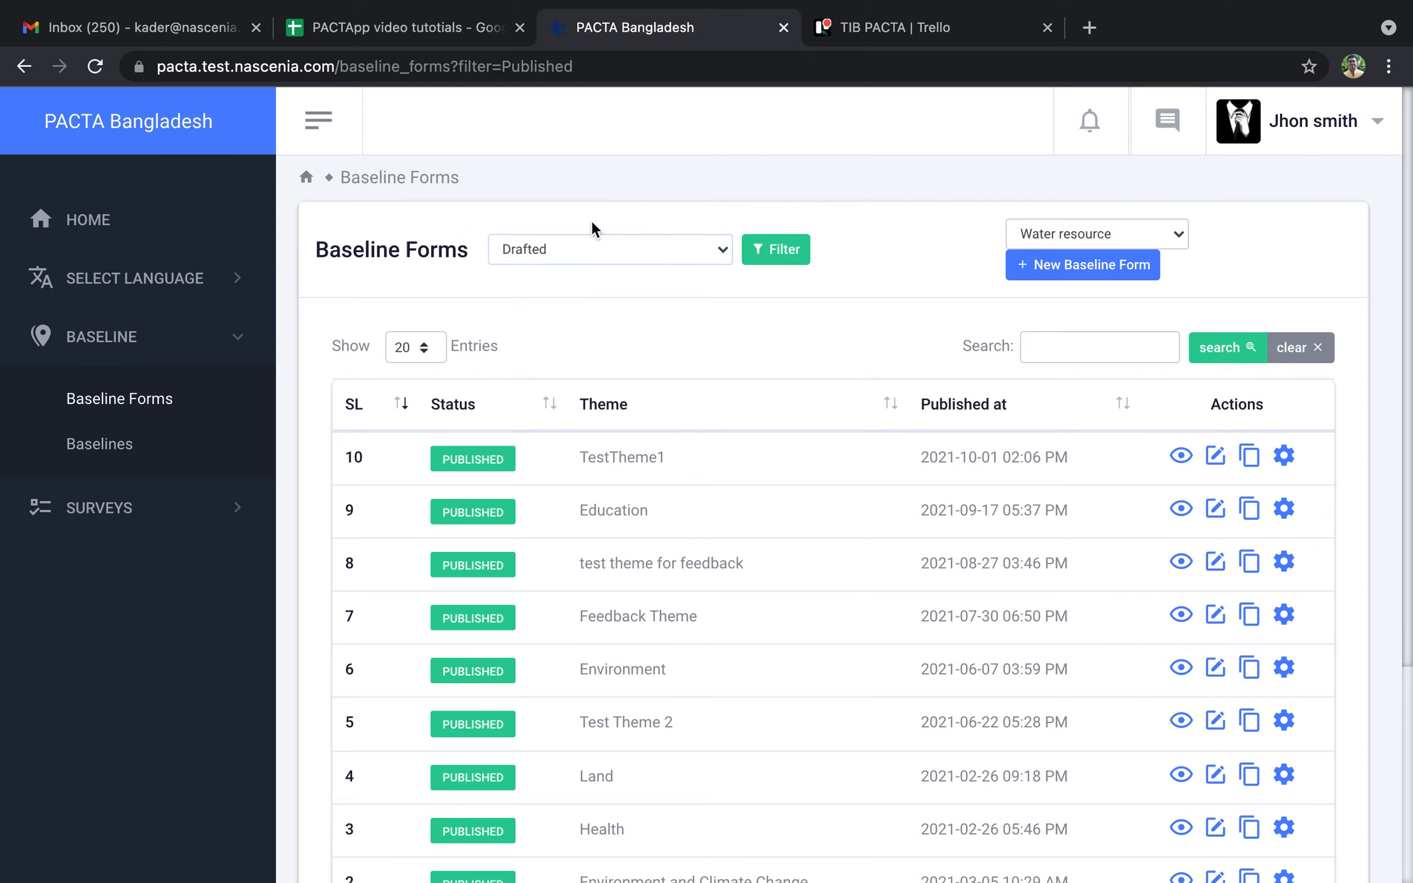
{"action": "left_click", "coordinate": [777, 251]}
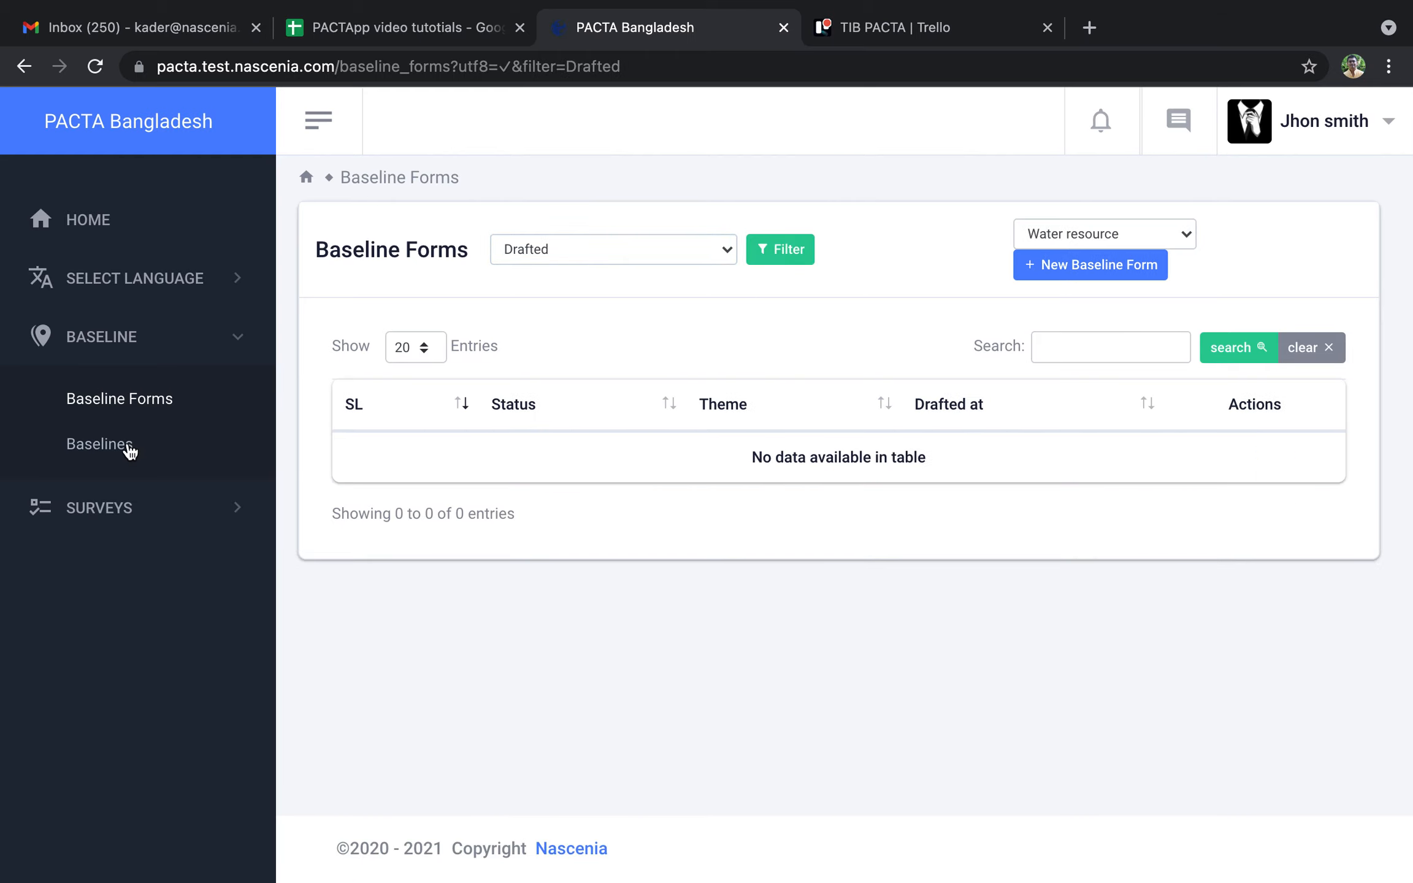
Step: Filter the forms by Published status and preview TestTheme1 to check which questions it shows
{"action": "left_click", "coordinate": [731, 252]}
{"action": "left_click", "coordinate": [619, 276]}
{"action": "left_click", "coordinate": [763, 257]}
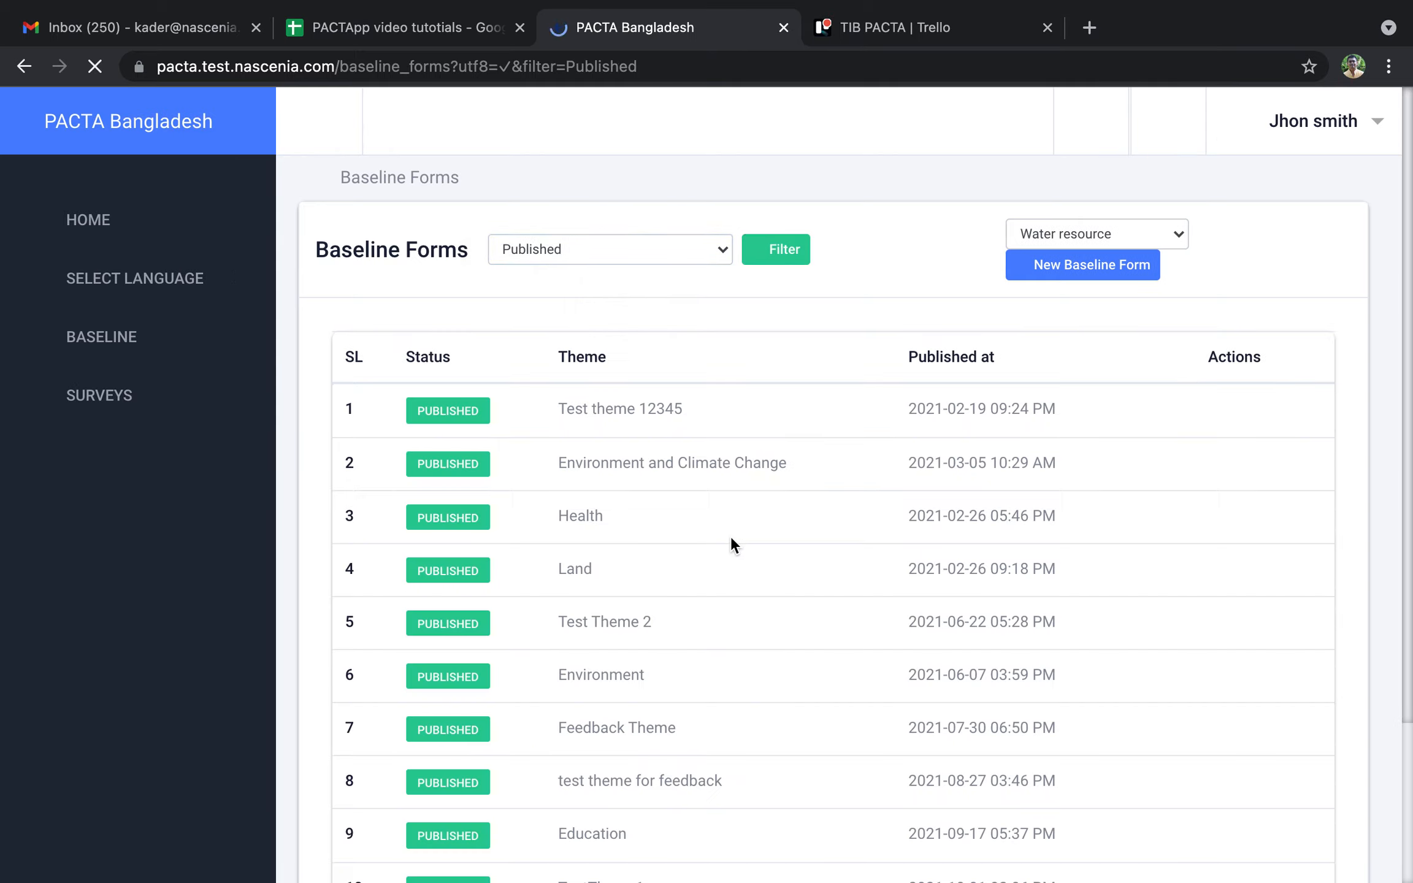
{"action": "left_click", "coordinate": [1172, 455]}
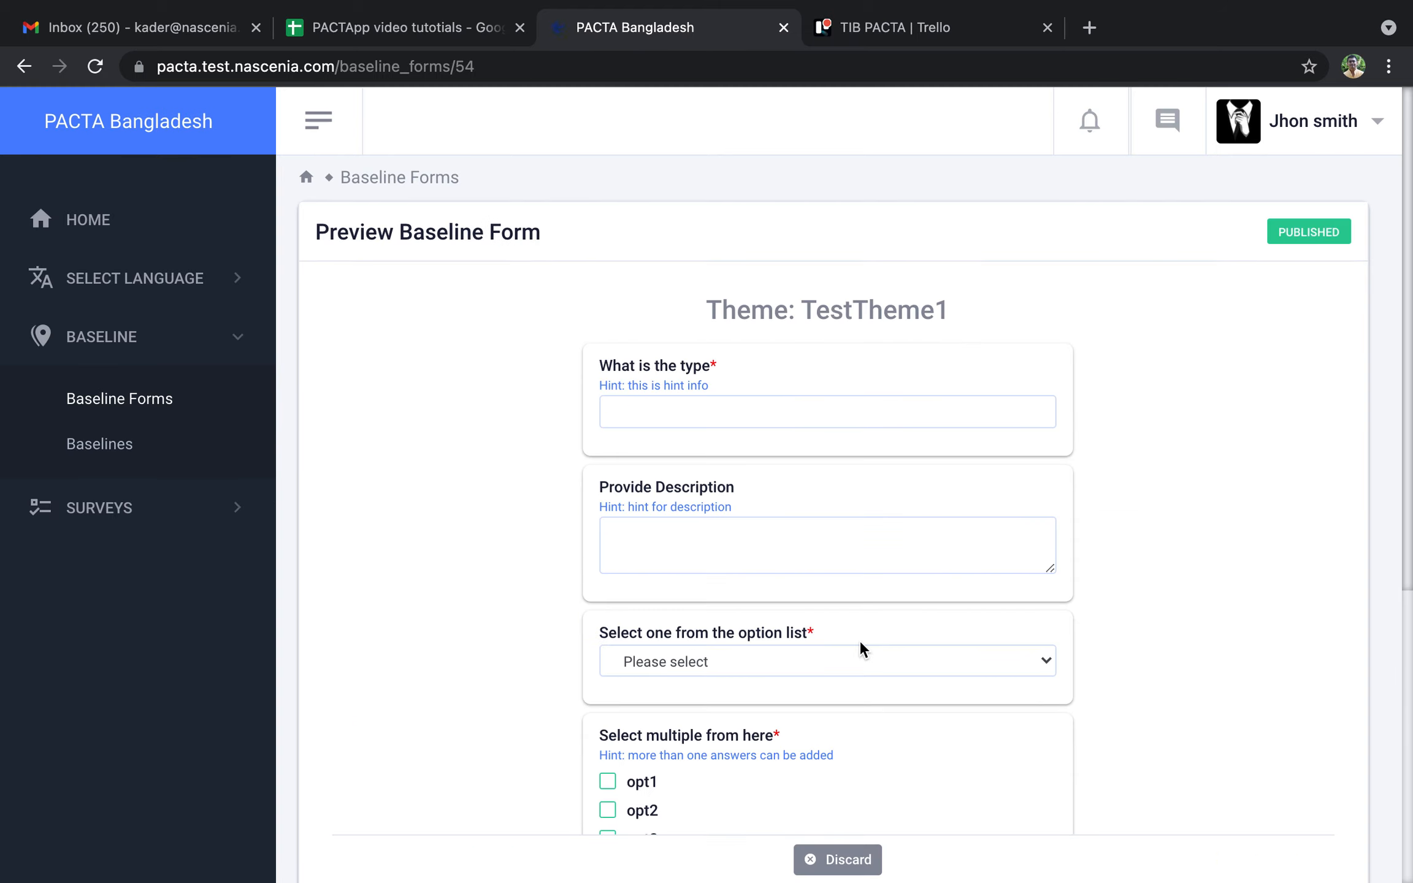
{"action": "scroll", "coordinate": [859, 640], "scroll_direction": "down", "scroll_amount": 8}
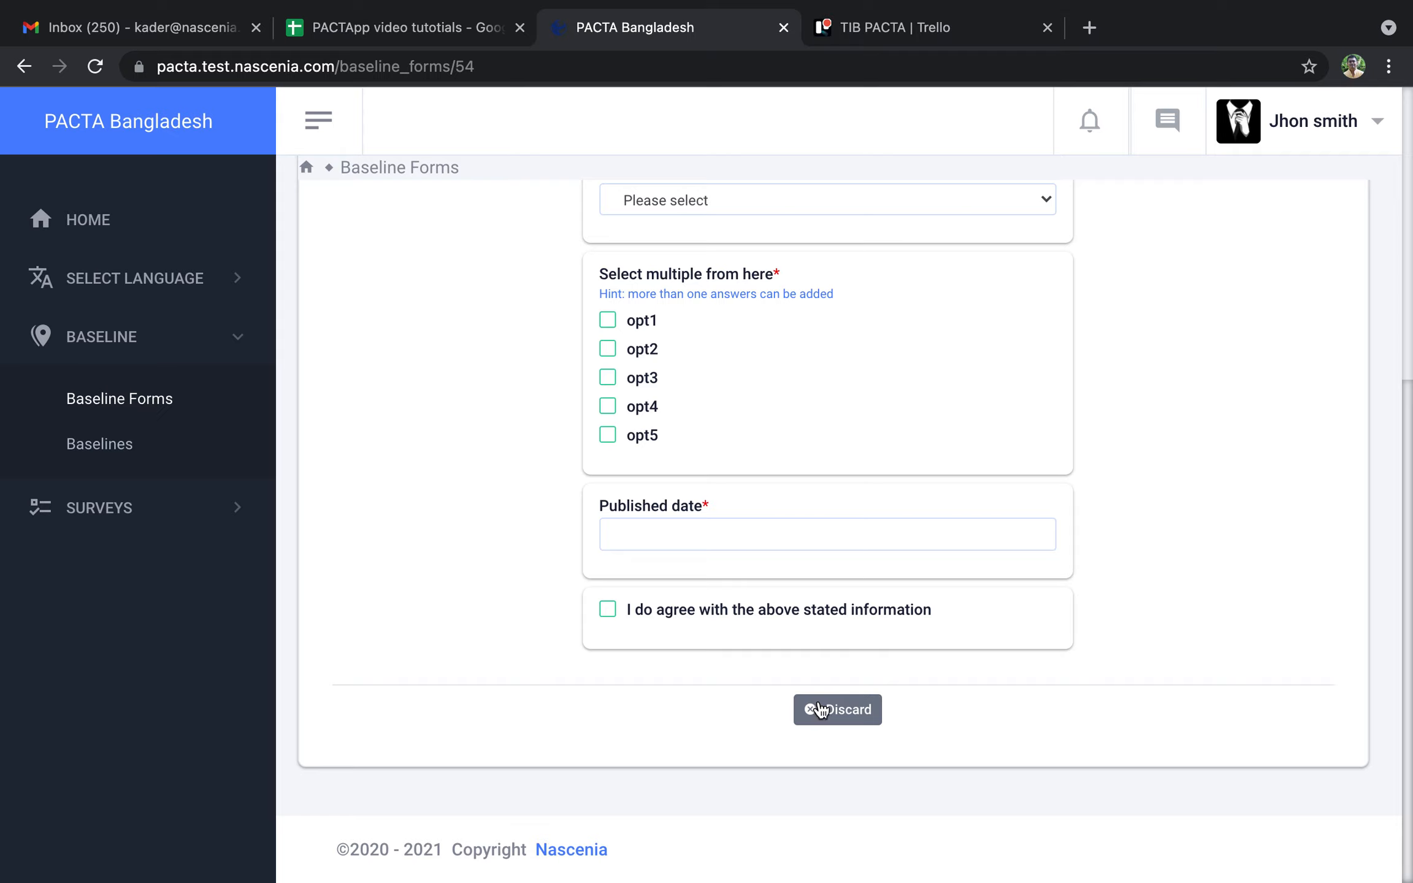
Step: Start a new baseline for the TestTheme1 theme and check the questions at the end of its form
{"action": "left_click", "coordinate": [90, 455]}
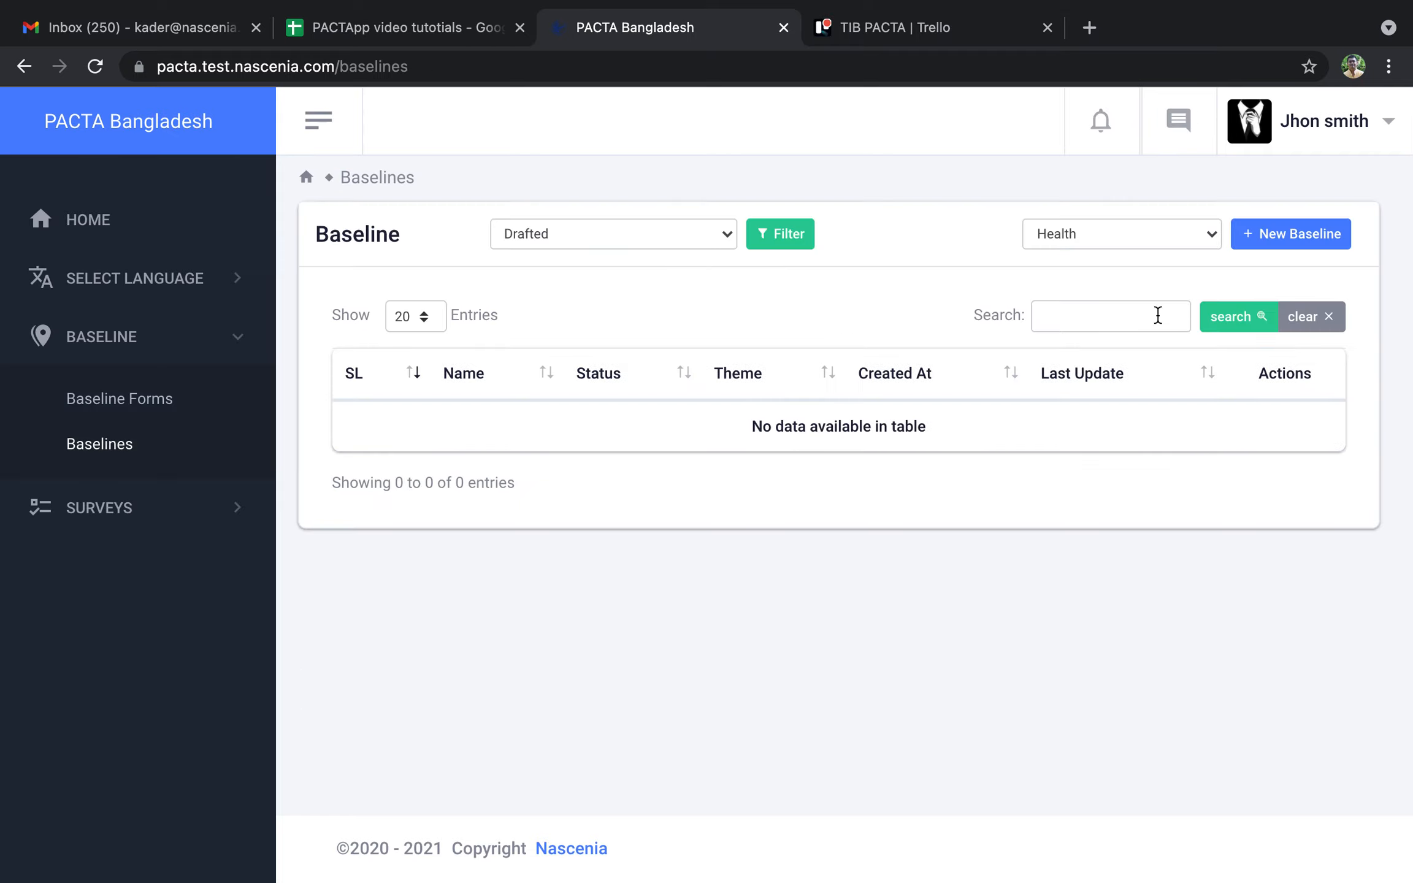
{"action": "left_click", "coordinate": [1183, 234]}
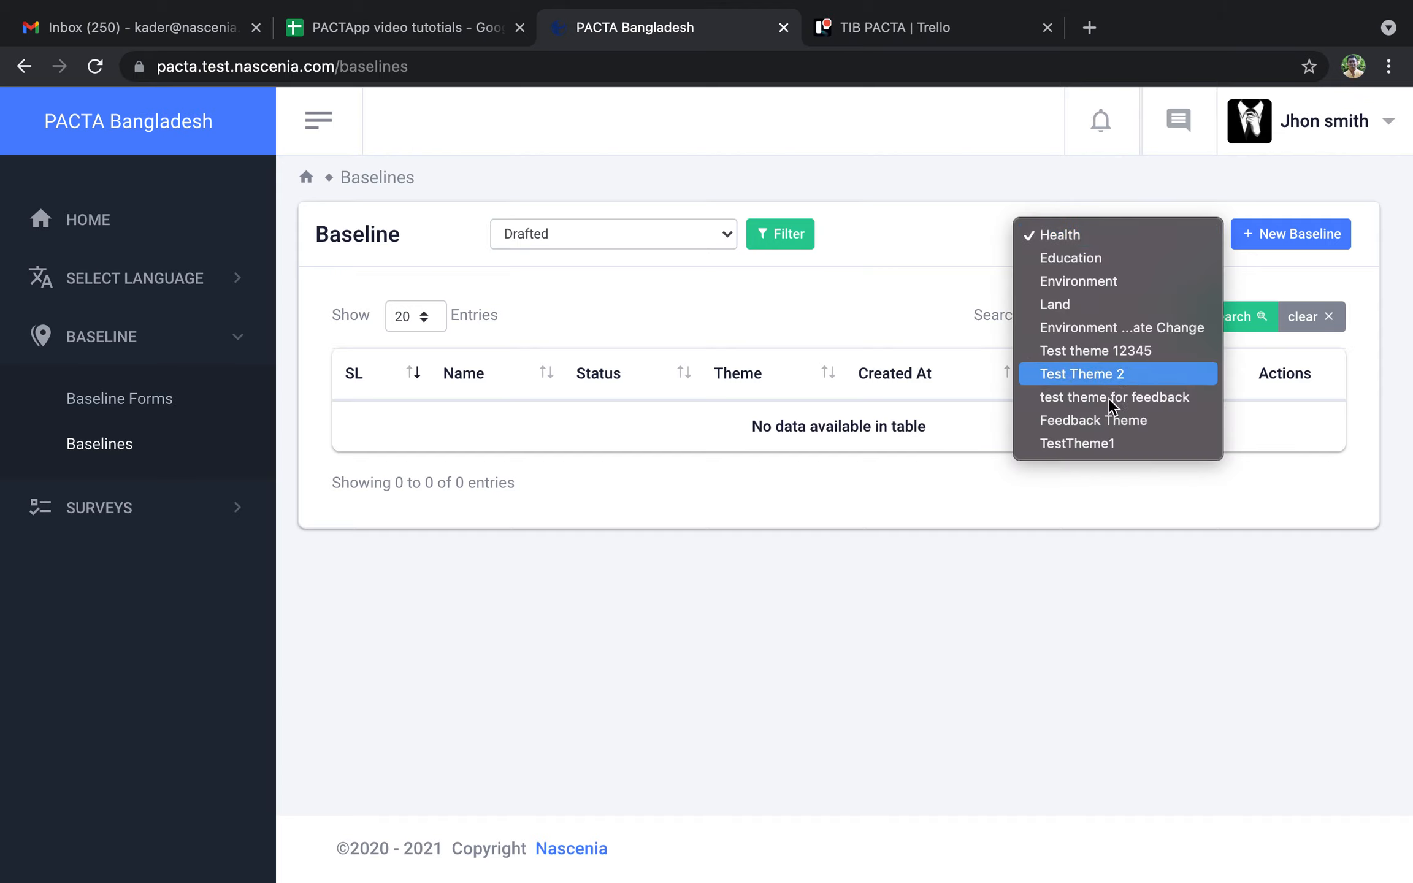
{"action": "left_click", "coordinate": [1084, 443]}
{"action": "left_click", "coordinate": [1281, 248]}
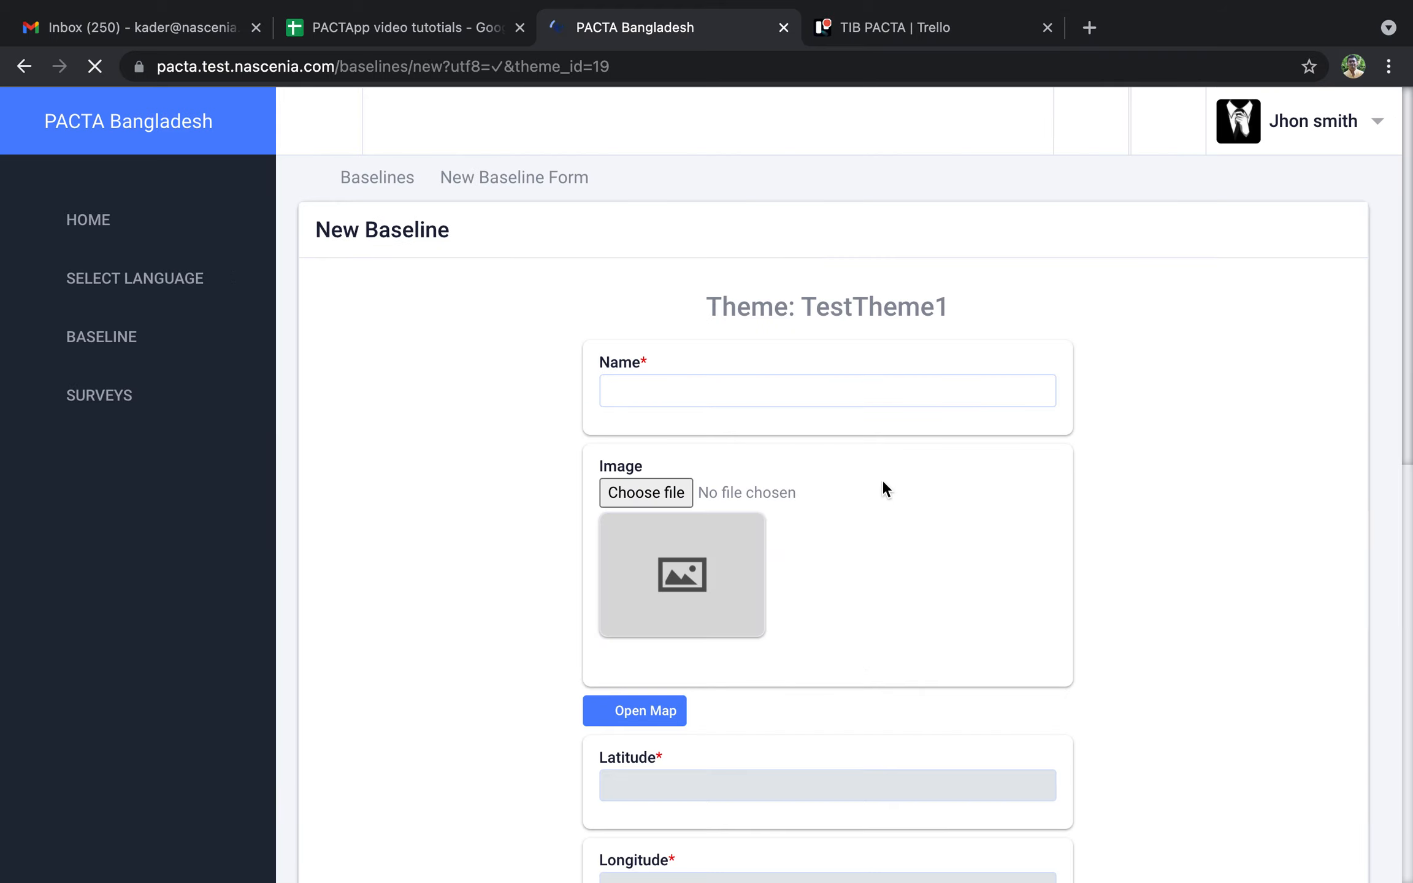
{"action": "scroll", "coordinate": [883, 487], "scroll_direction": "down", "scroll_amount": 20}
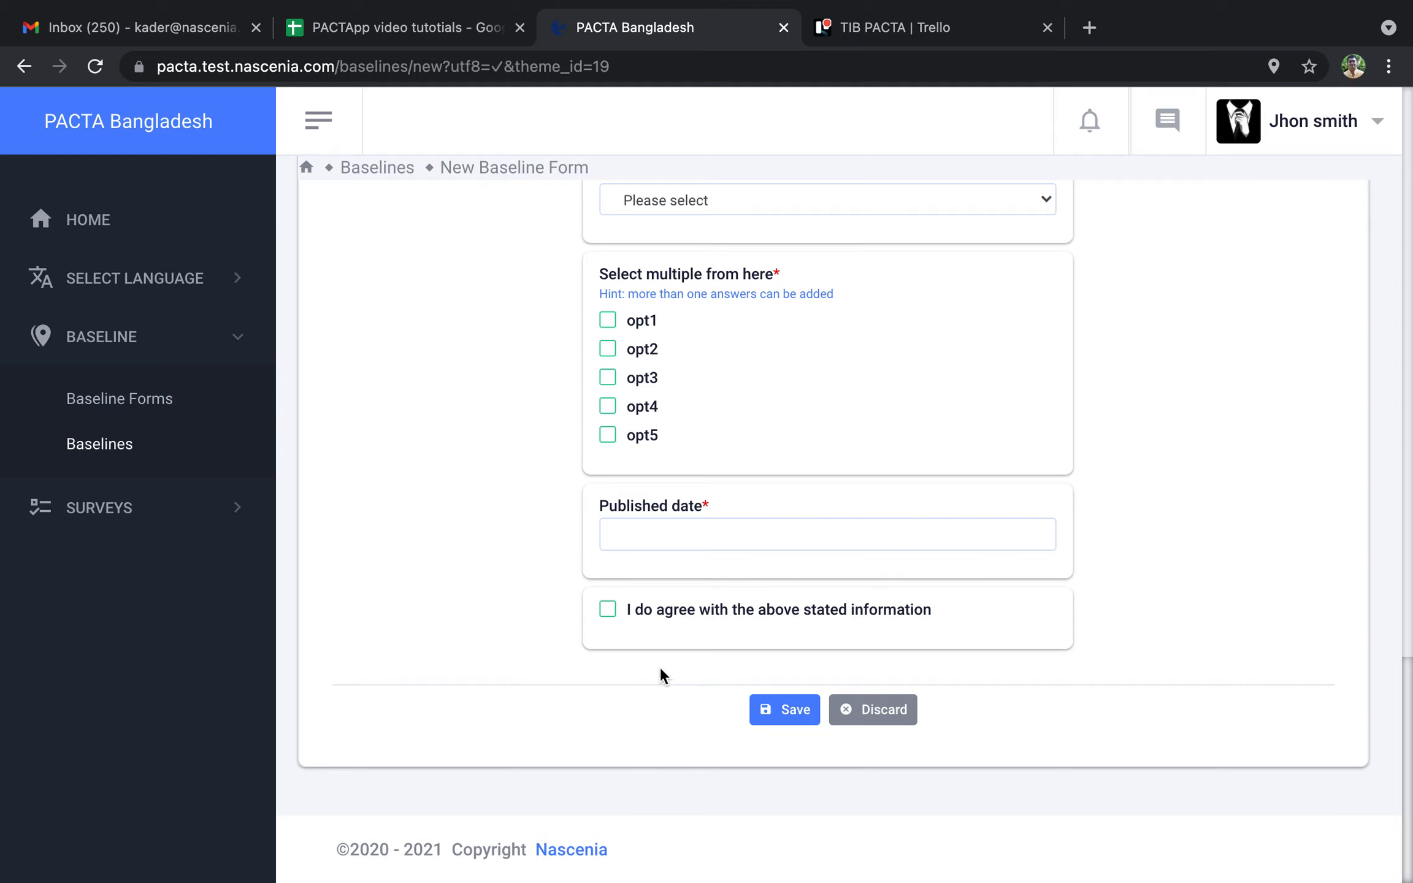
Step: Go back to the baseline forms, filter by Published status, and make a copy of the TestTheme1 form
{"action": "left_click", "coordinate": [120, 411]}
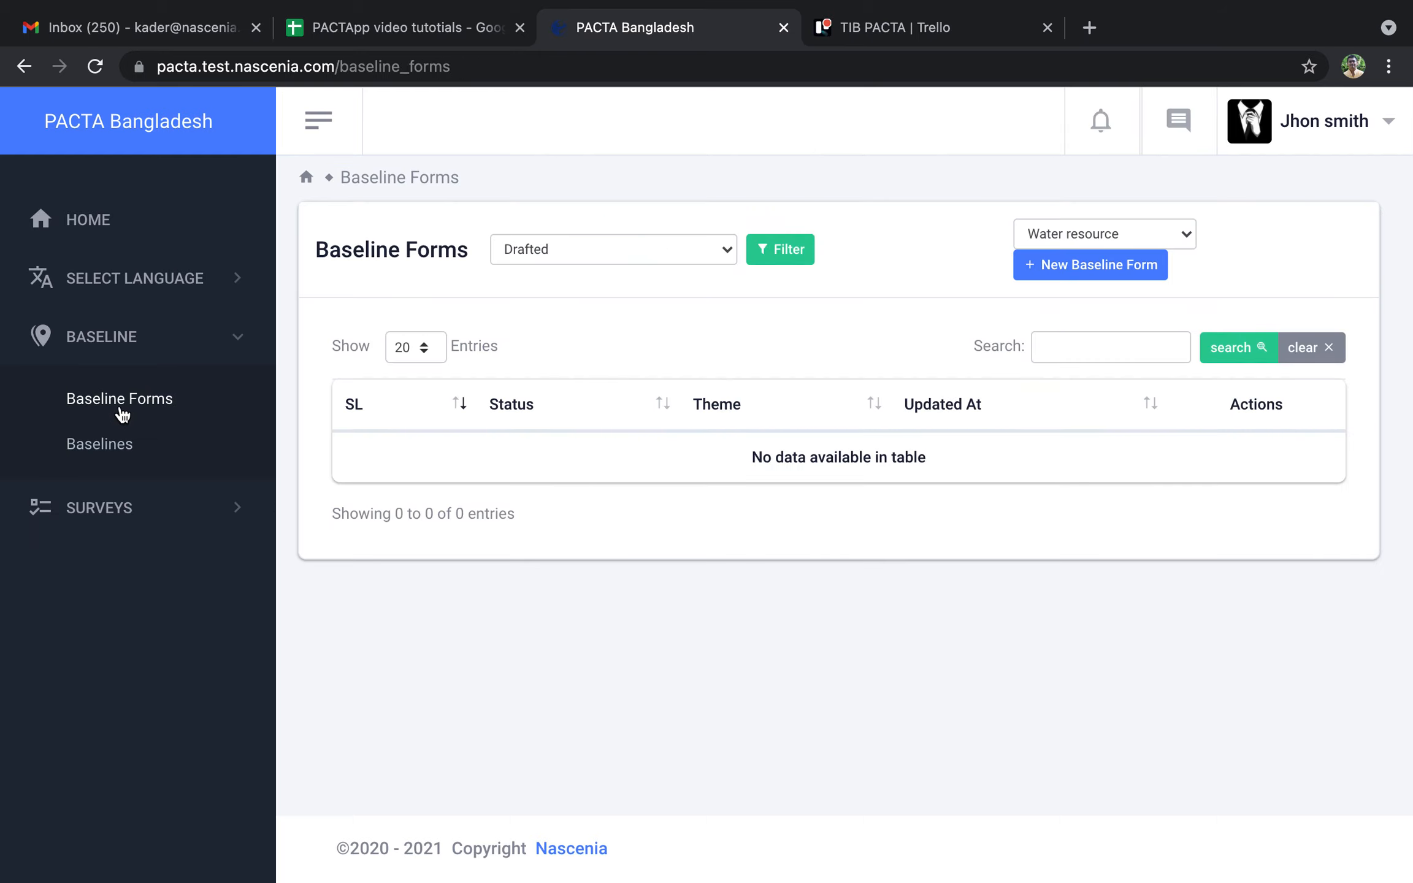
{"action": "left_click", "coordinate": [549, 244]}
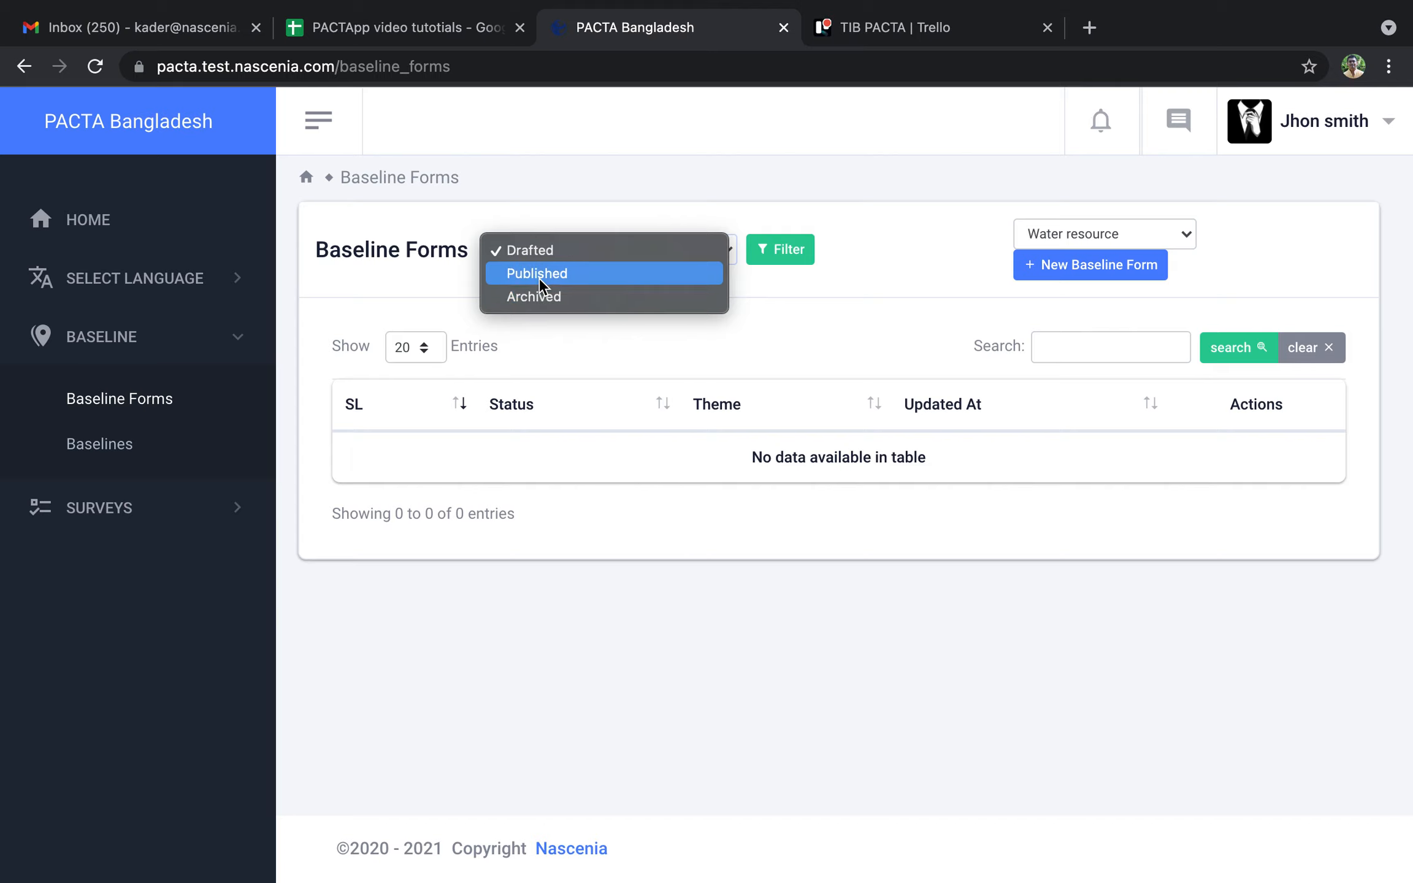
{"action": "left_click", "coordinate": [538, 274]}
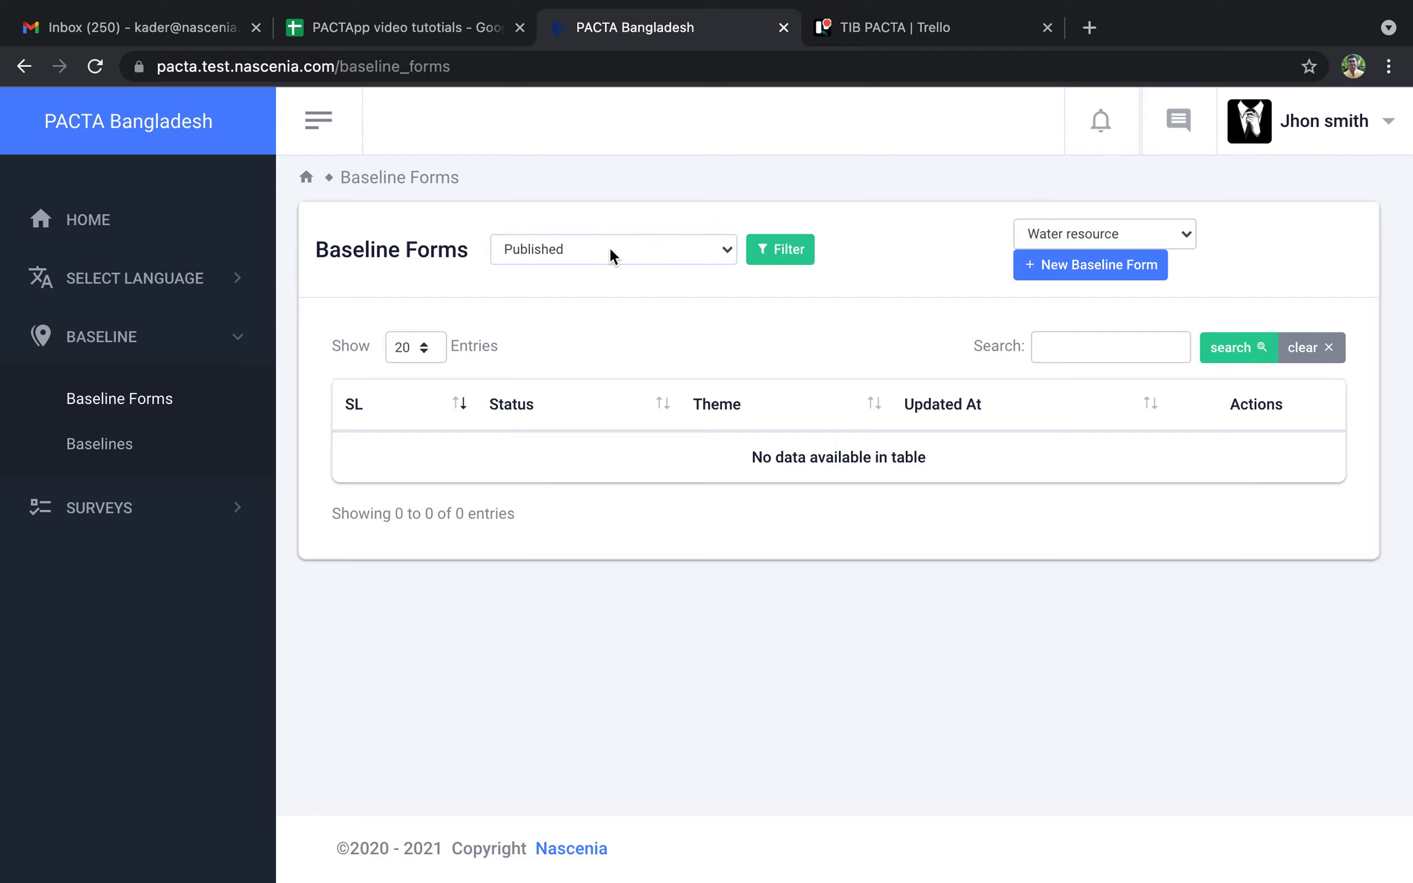
{"action": "left_click", "coordinate": [764, 253]}
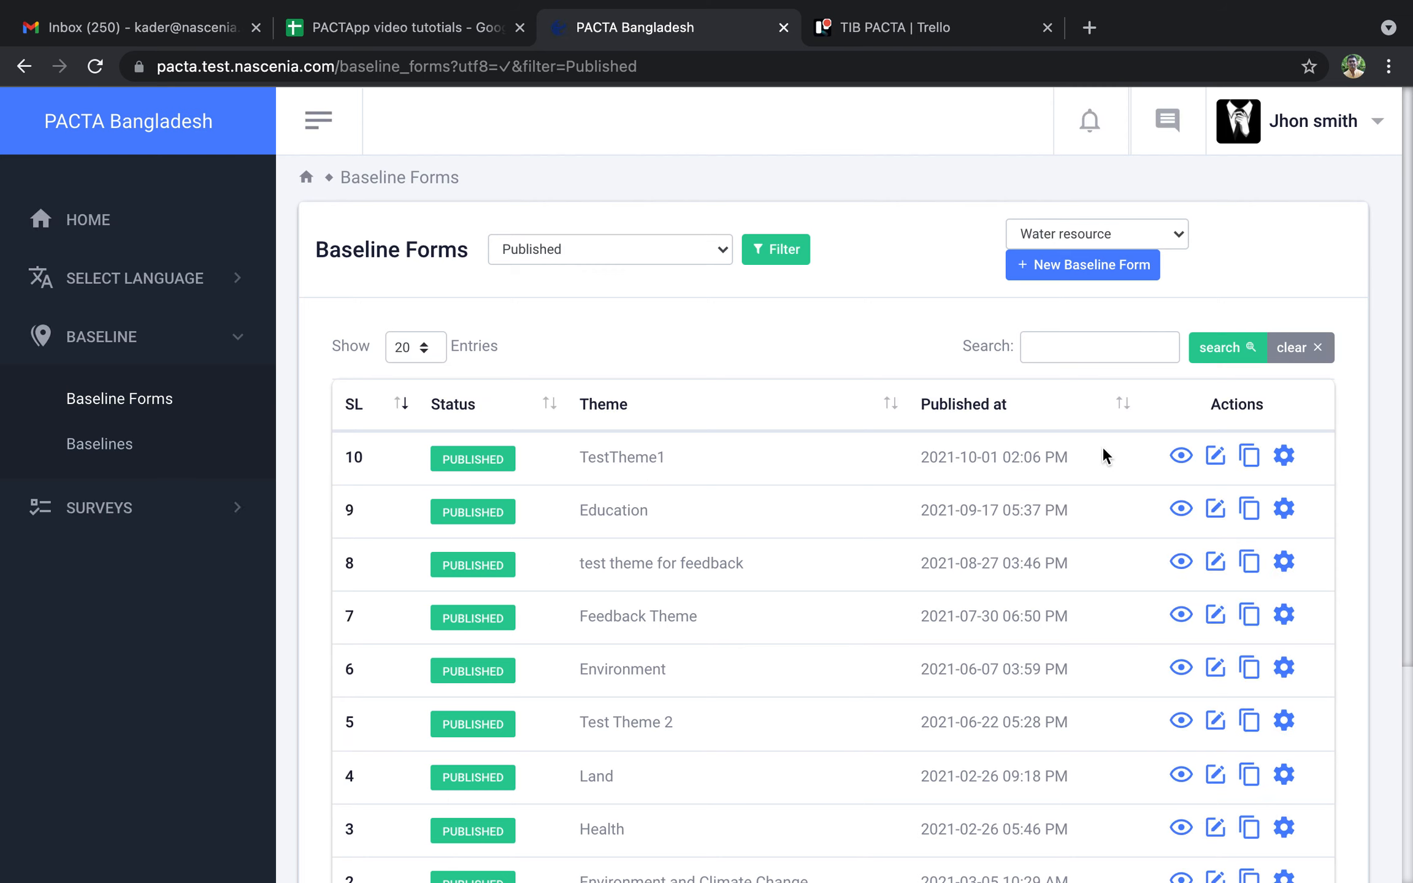
{"action": "left_click", "coordinate": [1249, 466]}
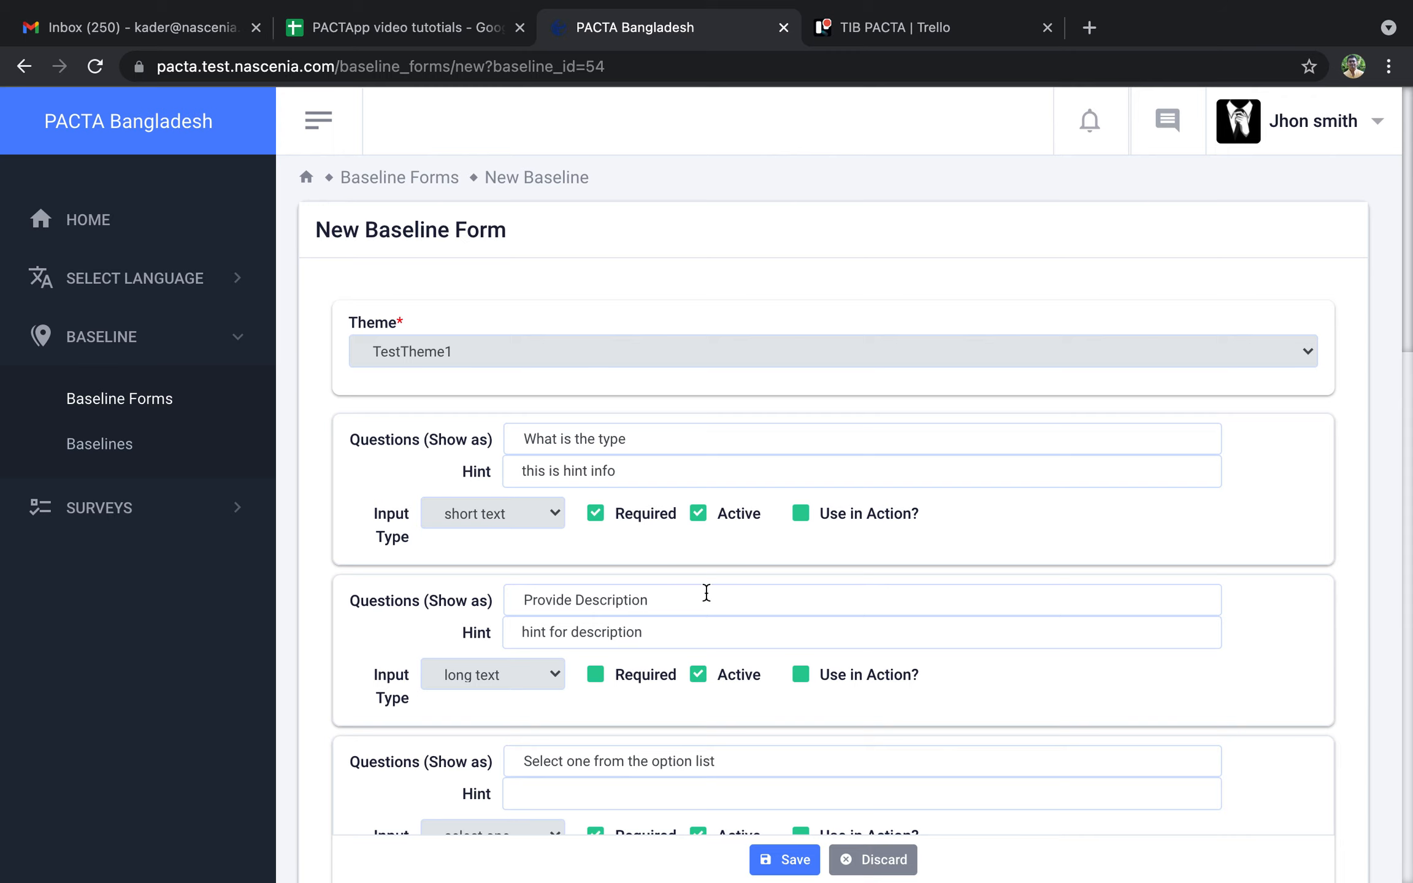
Step: Review the questions copied into the new TestTheme1 form, down to "Closing time" and the option to add a field
{"action": "scroll", "coordinate": [706, 592], "scroll_direction": "down", "scroll_amount": 5}
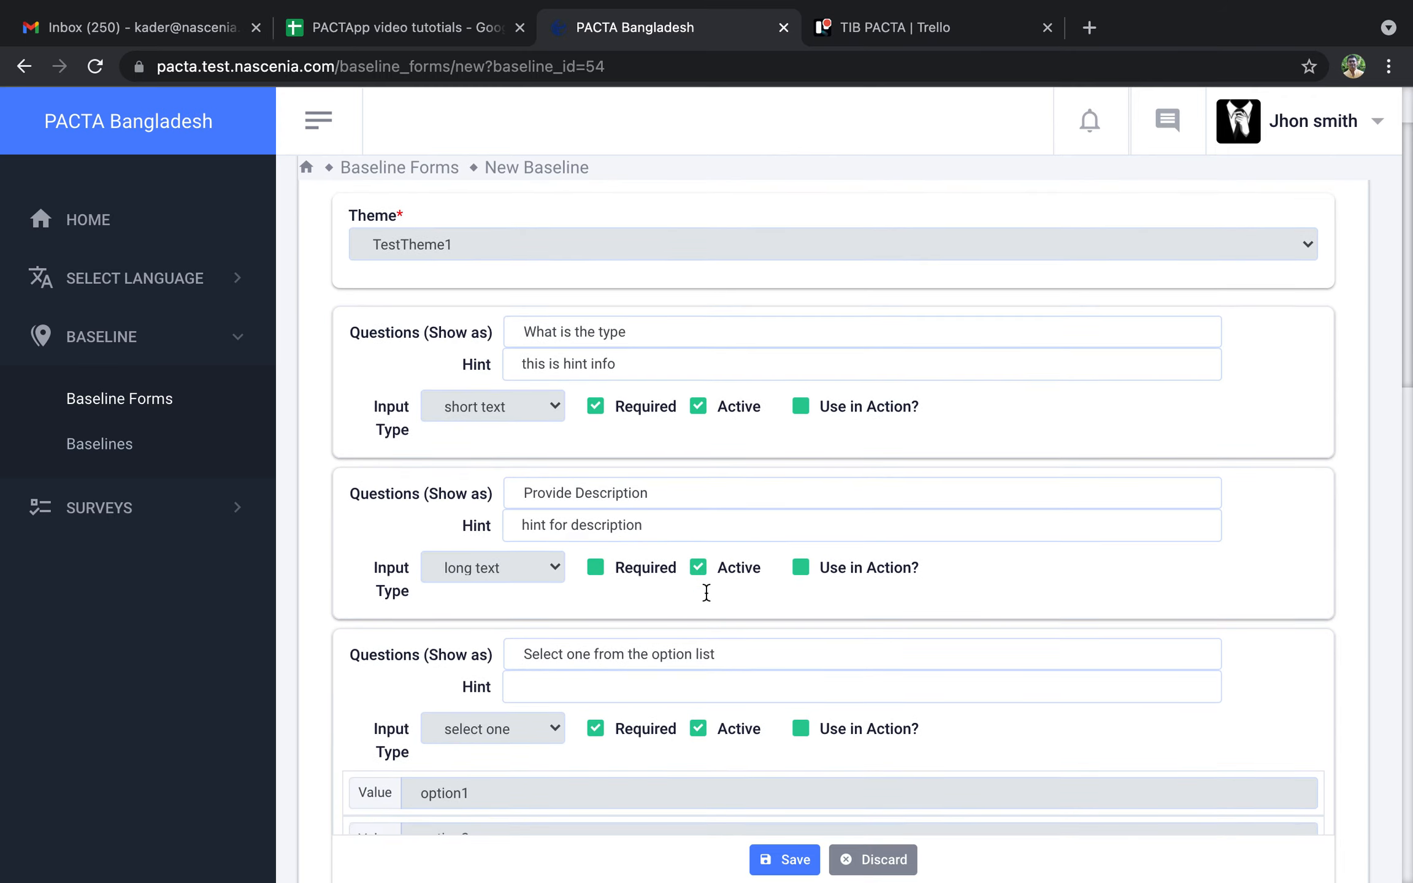
{"action": "scroll", "coordinate": [706, 591], "scroll_direction": "down", "scroll_amount": 20}
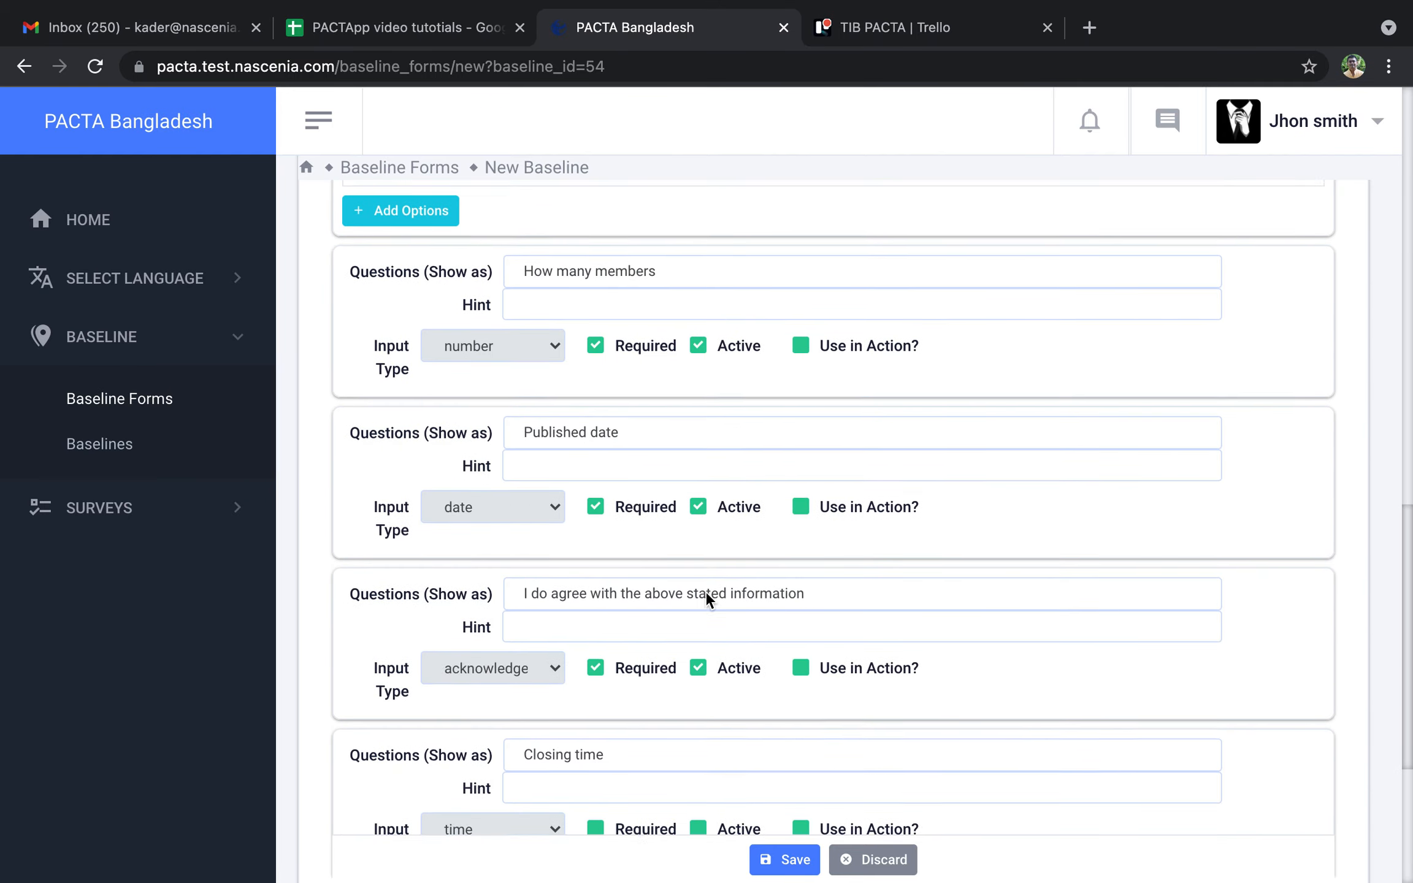
{"action": "scroll", "coordinate": [706, 591], "scroll_direction": "down", "scroll_amount": 2}
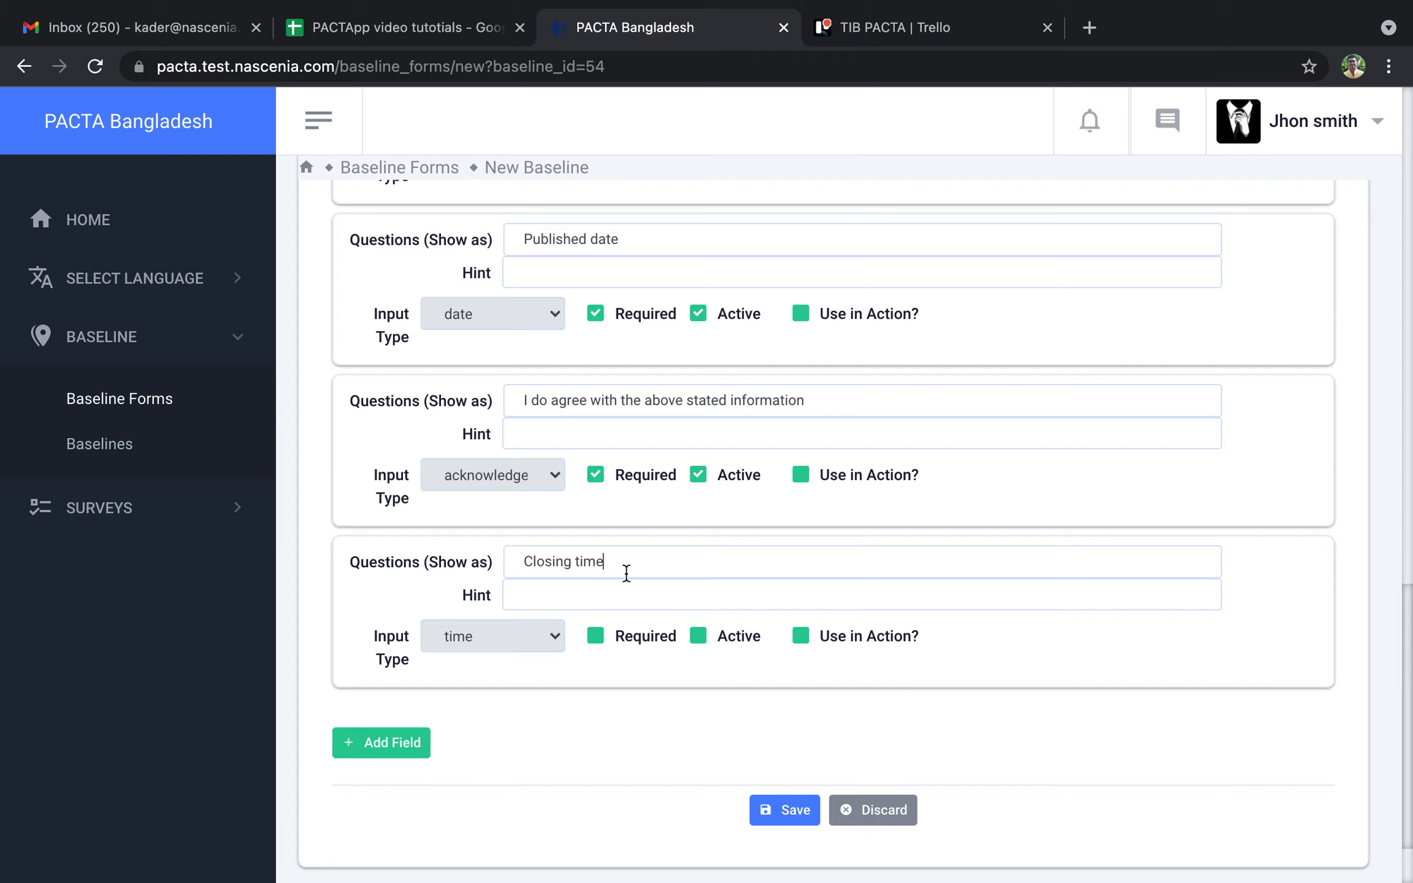
Step: Reword the "Closing time" question in the copied form to "Mention closing time"
{"action": "key", "text": "Left"}
{"action": "type", "text": "Mention"}
{"action": "key", "text": "shift+Right"}
{"action": "type", "text": "c"}
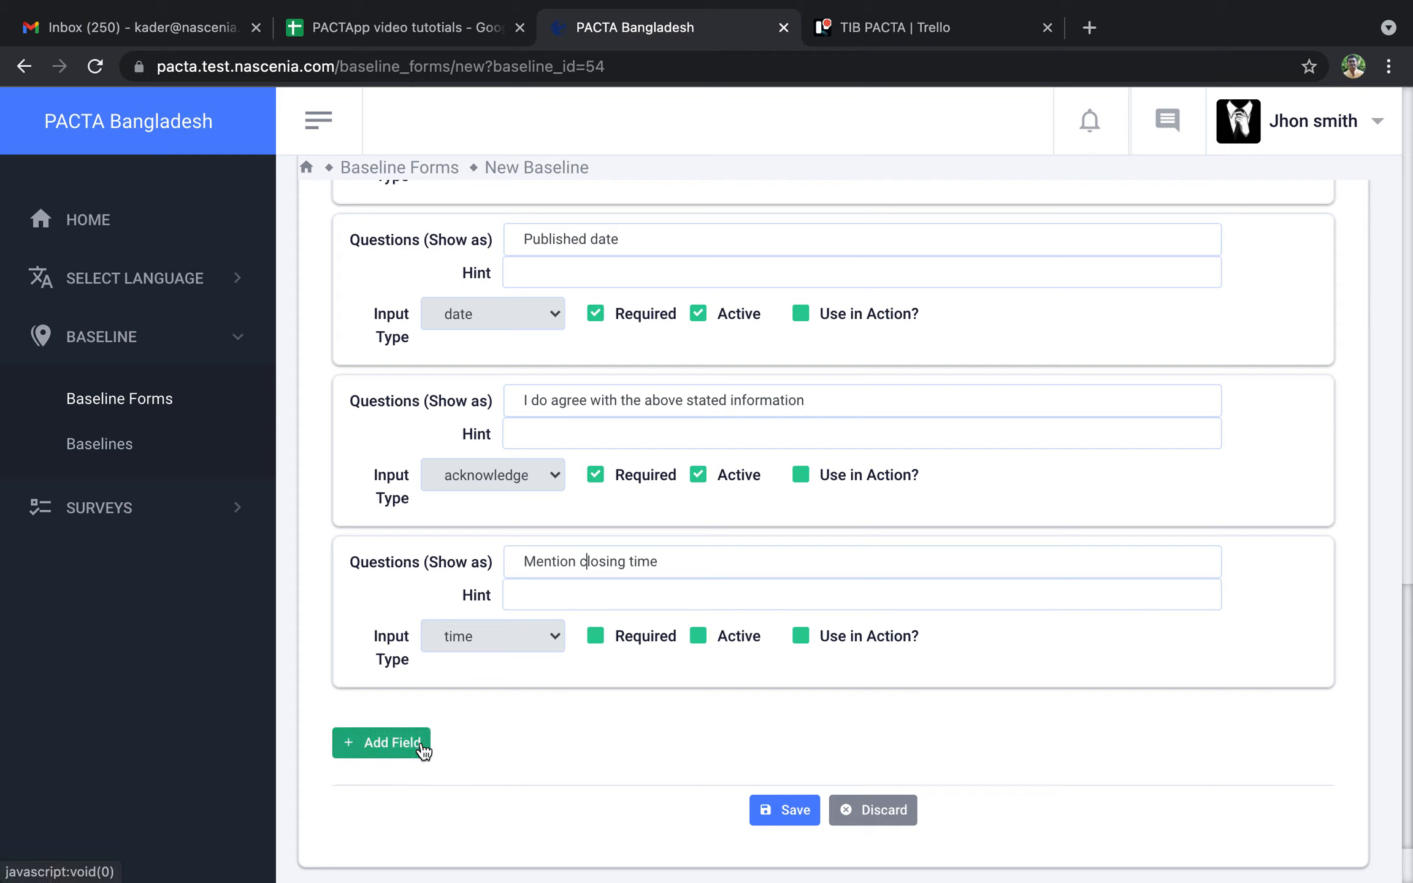
Step: Add a short text question named "new field test" at the end of the form and save the form
{"action": "left_click", "coordinate": [400, 742]}
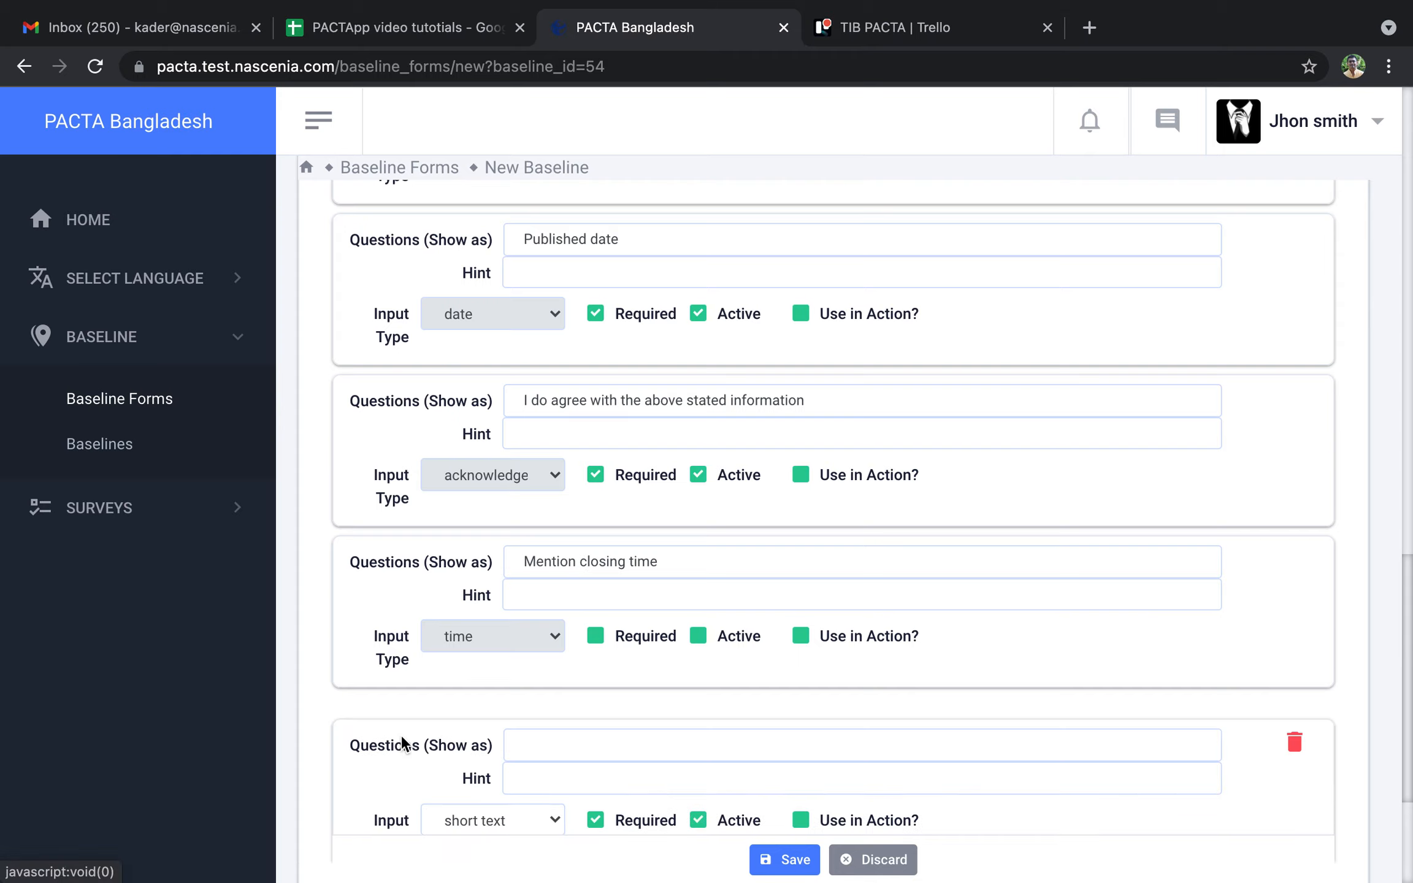
{"action": "left_click", "coordinate": [530, 749]}
{"action": "type", "text": "n"}
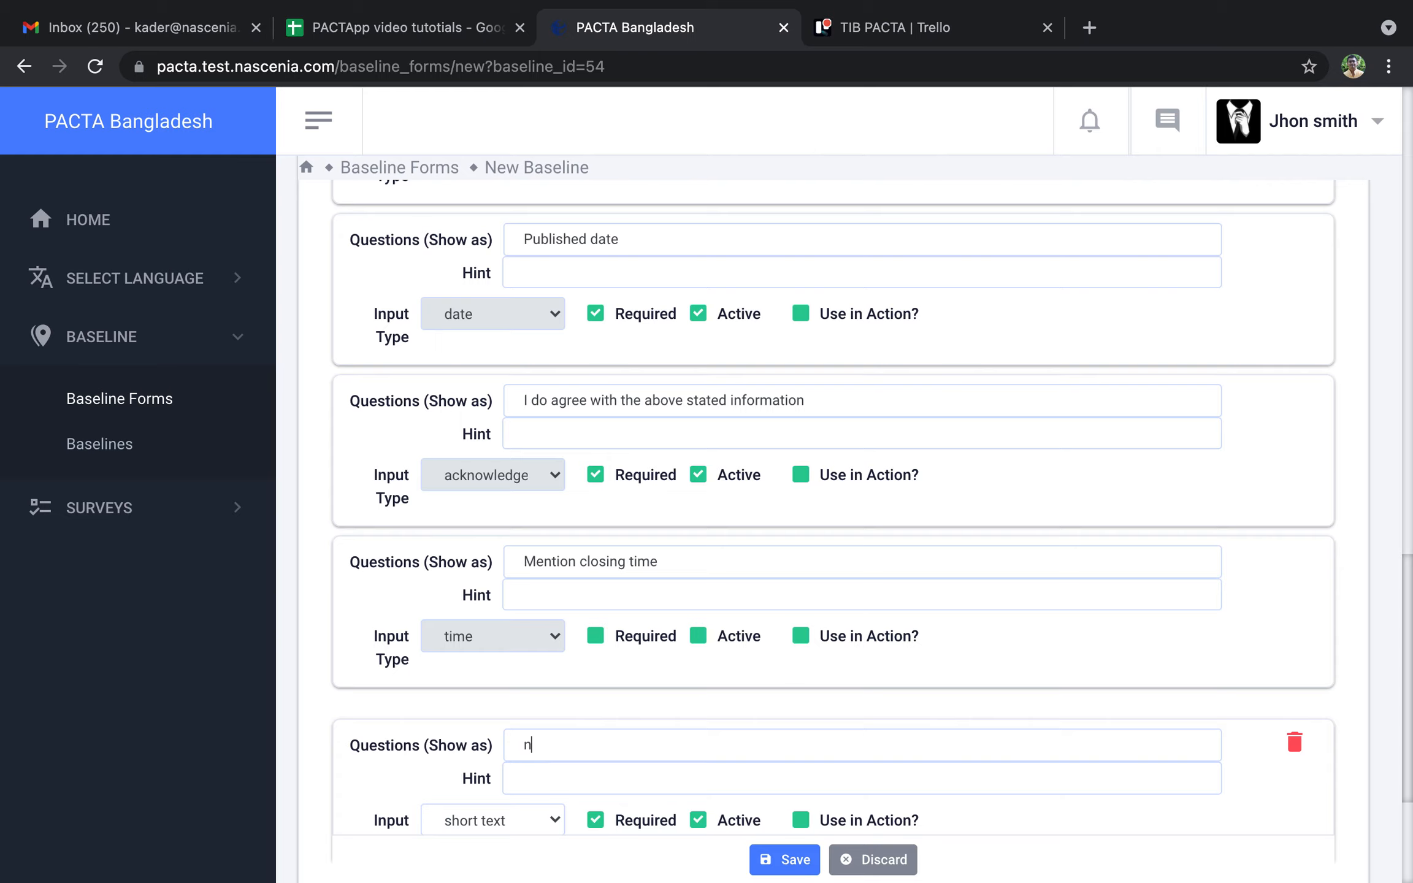
{"action": "type", "text": "ew field test"}
{"action": "scroll", "coordinate": [872, 522], "scroll_direction": "down", "scroll_amount": 1}
{"action": "scroll", "coordinate": [834, 522], "scroll_direction": "down", "scroll_amount": 3}
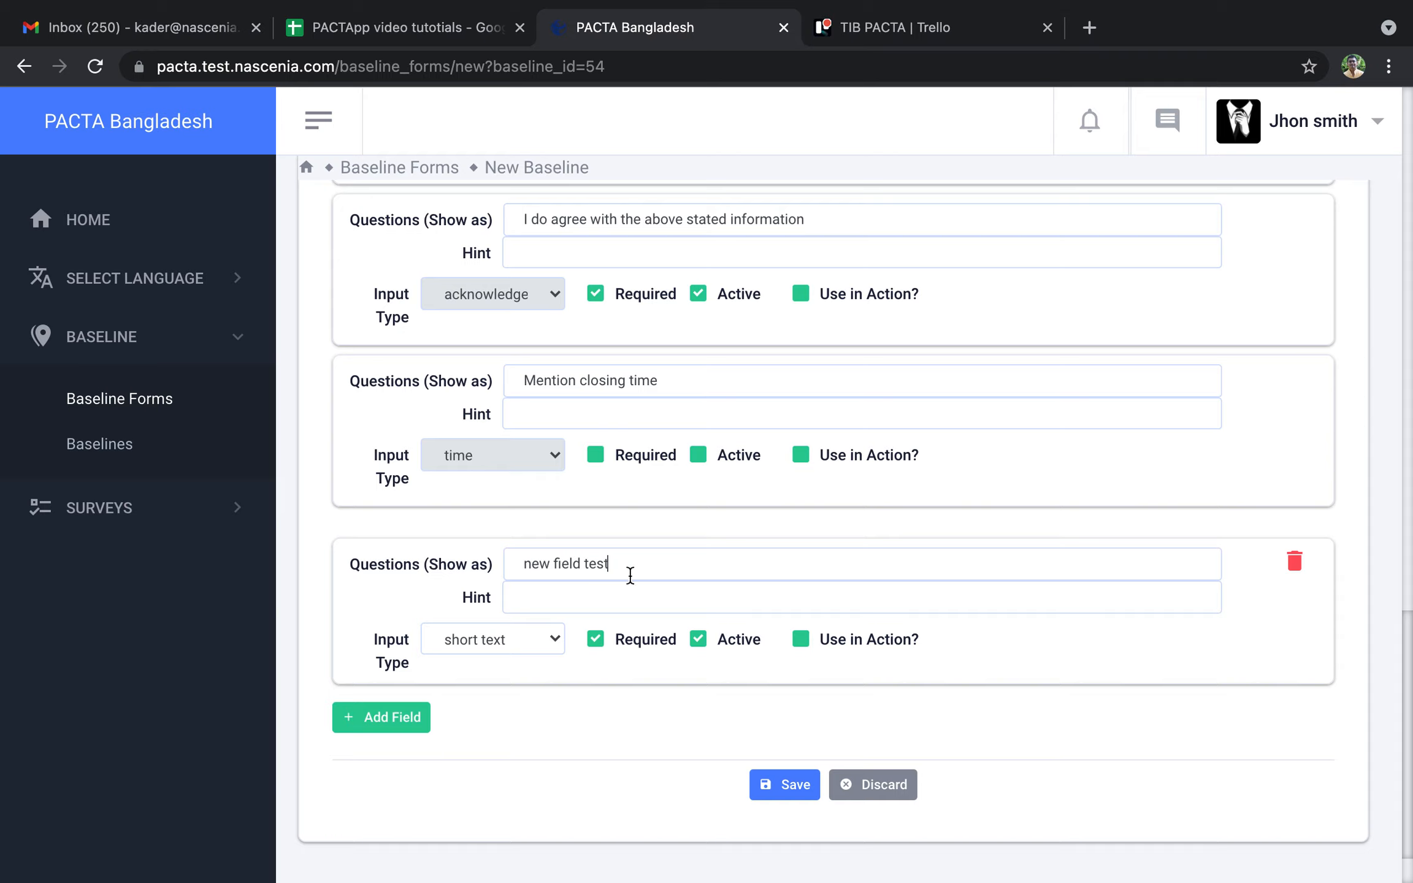
{"action": "left_click", "coordinate": [787, 784]}
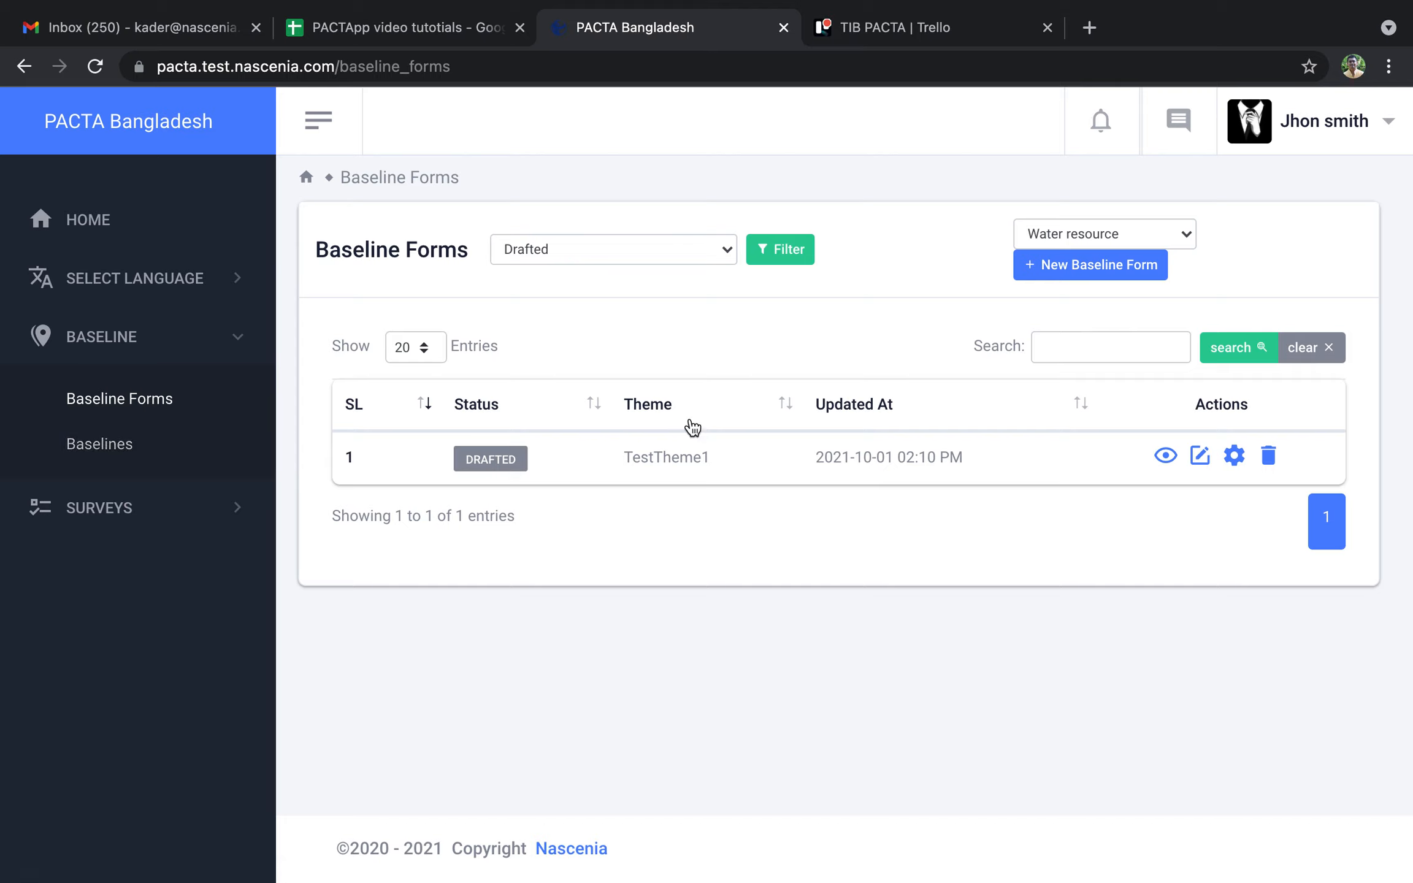
Step: Start a new baseline for the TestTheme1 theme and check whether its form includes the newly added question
{"action": "left_click", "coordinate": [117, 448]}
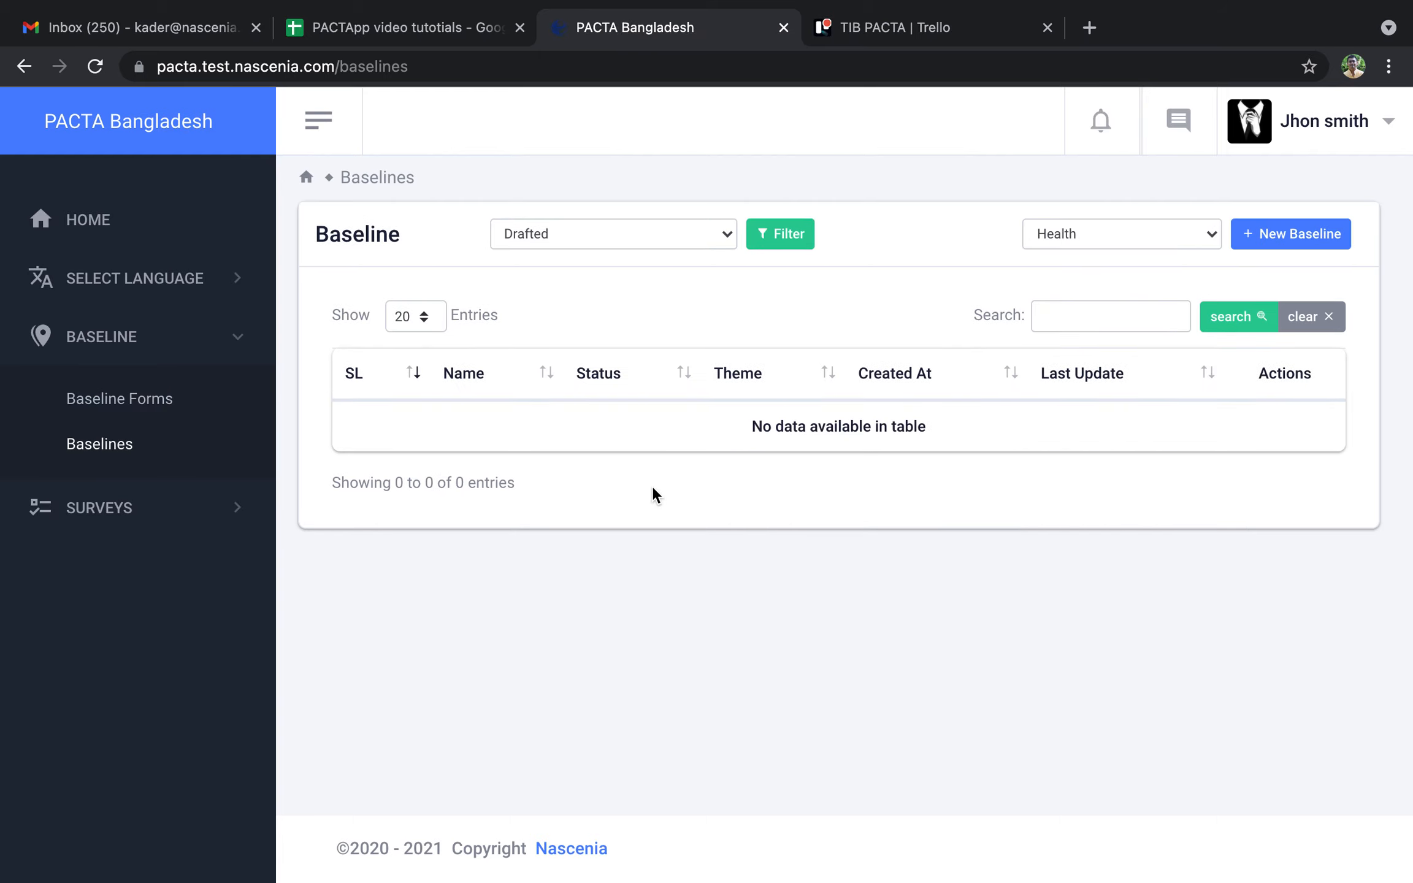
{"action": "left_click", "coordinate": [1089, 234]}
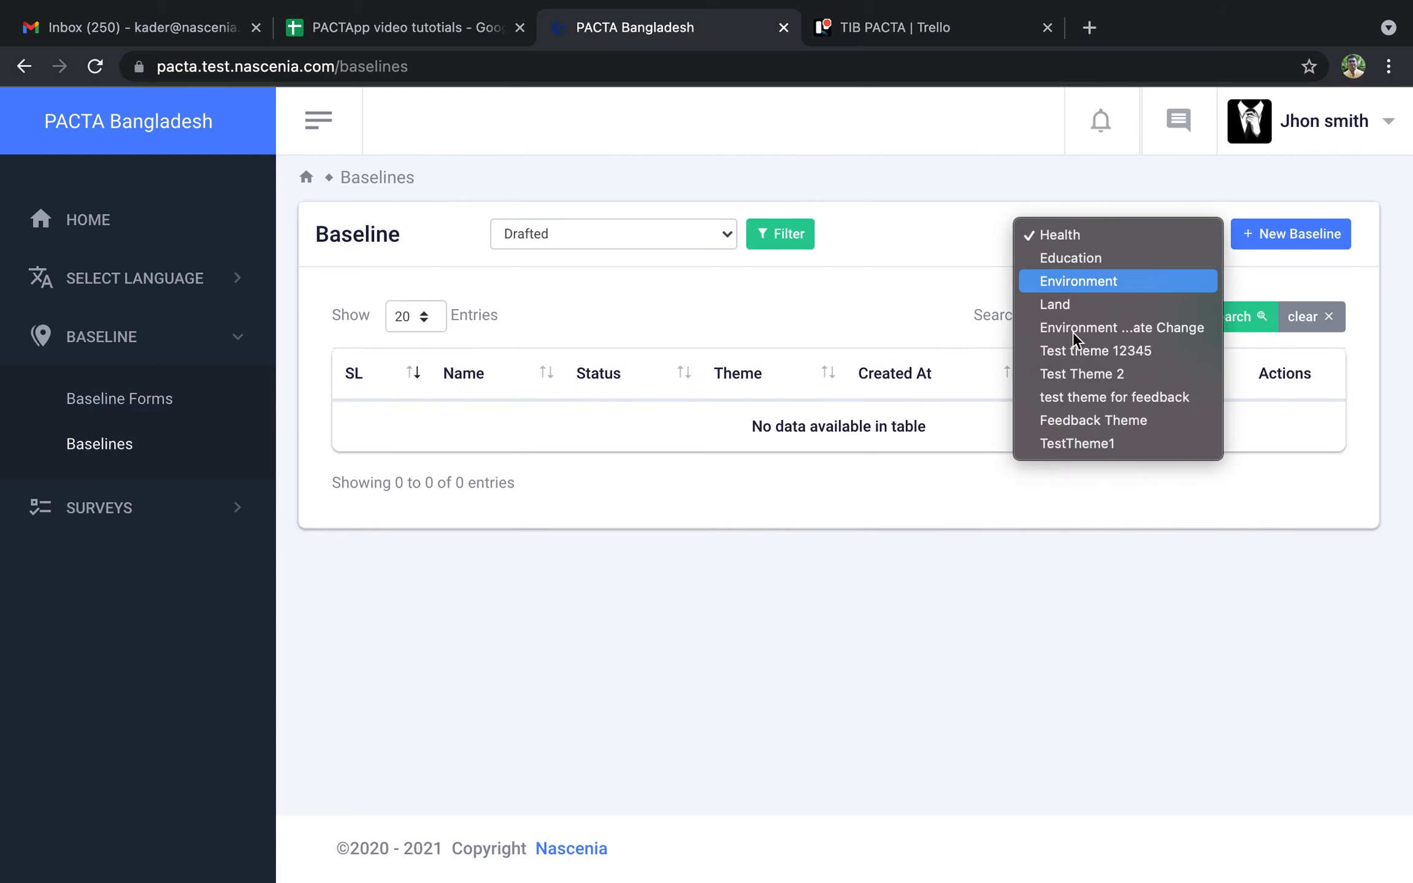
{"action": "left_click", "coordinate": [1051, 444]}
{"action": "left_click", "coordinate": [1266, 244]}
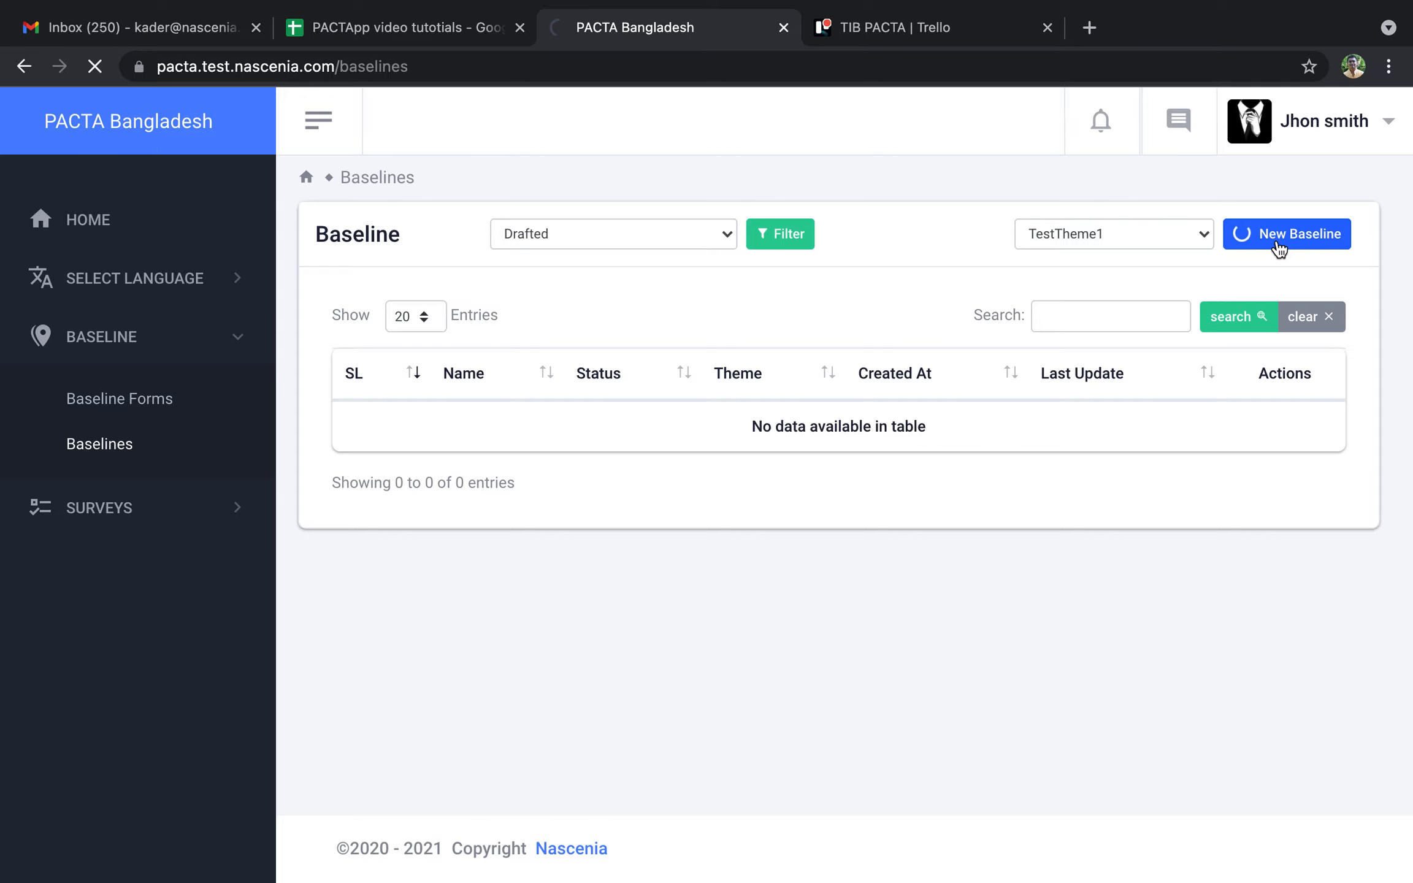
{"action": "scroll", "coordinate": [996, 538], "scroll_direction": "down", "scroll_amount": 15}
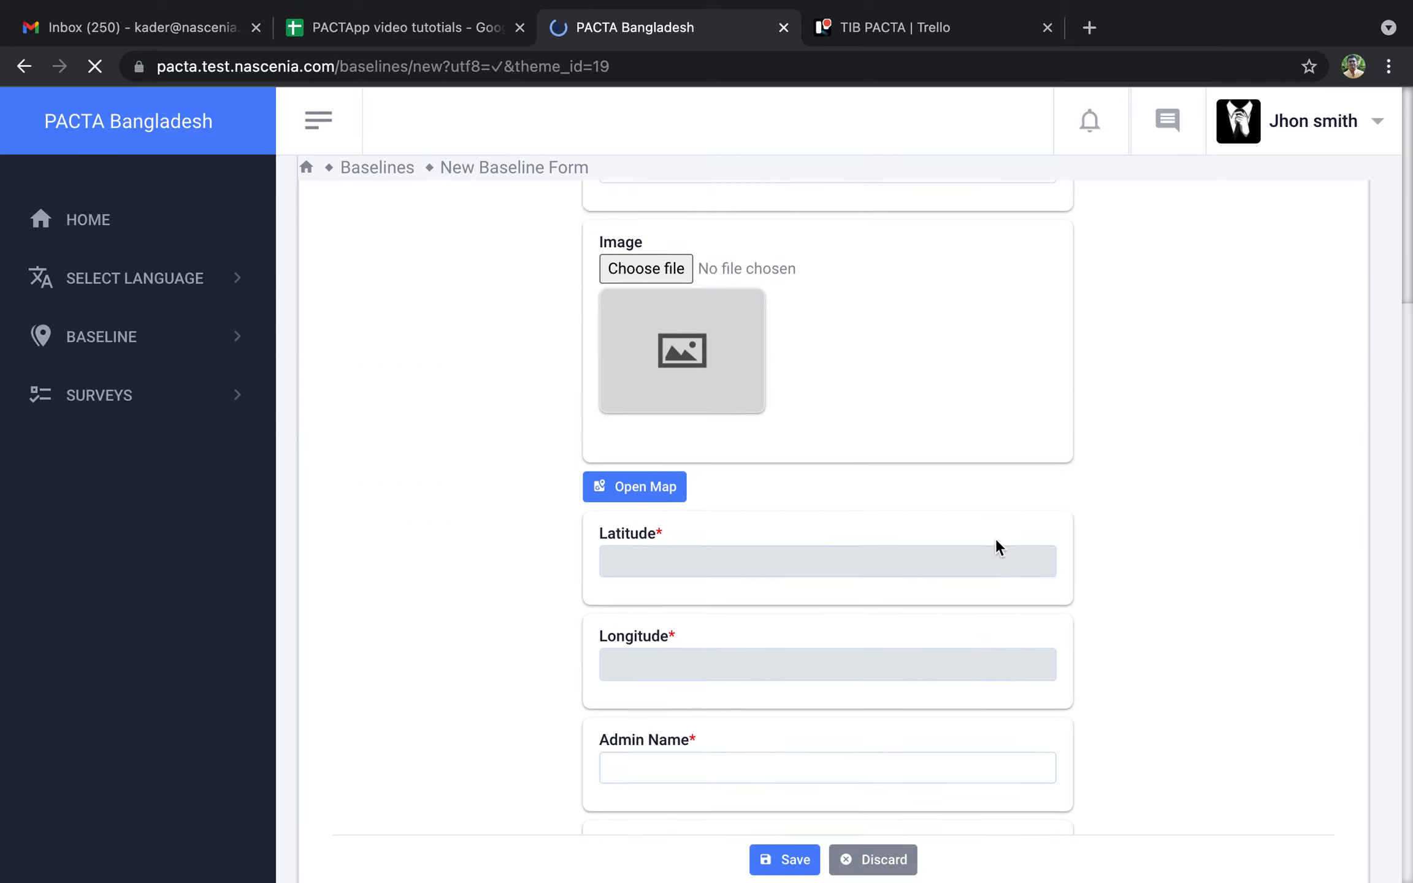
{"action": "scroll", "coordinate": [996, 538], "scroll_direction": "down", "scroll_amount": 10}
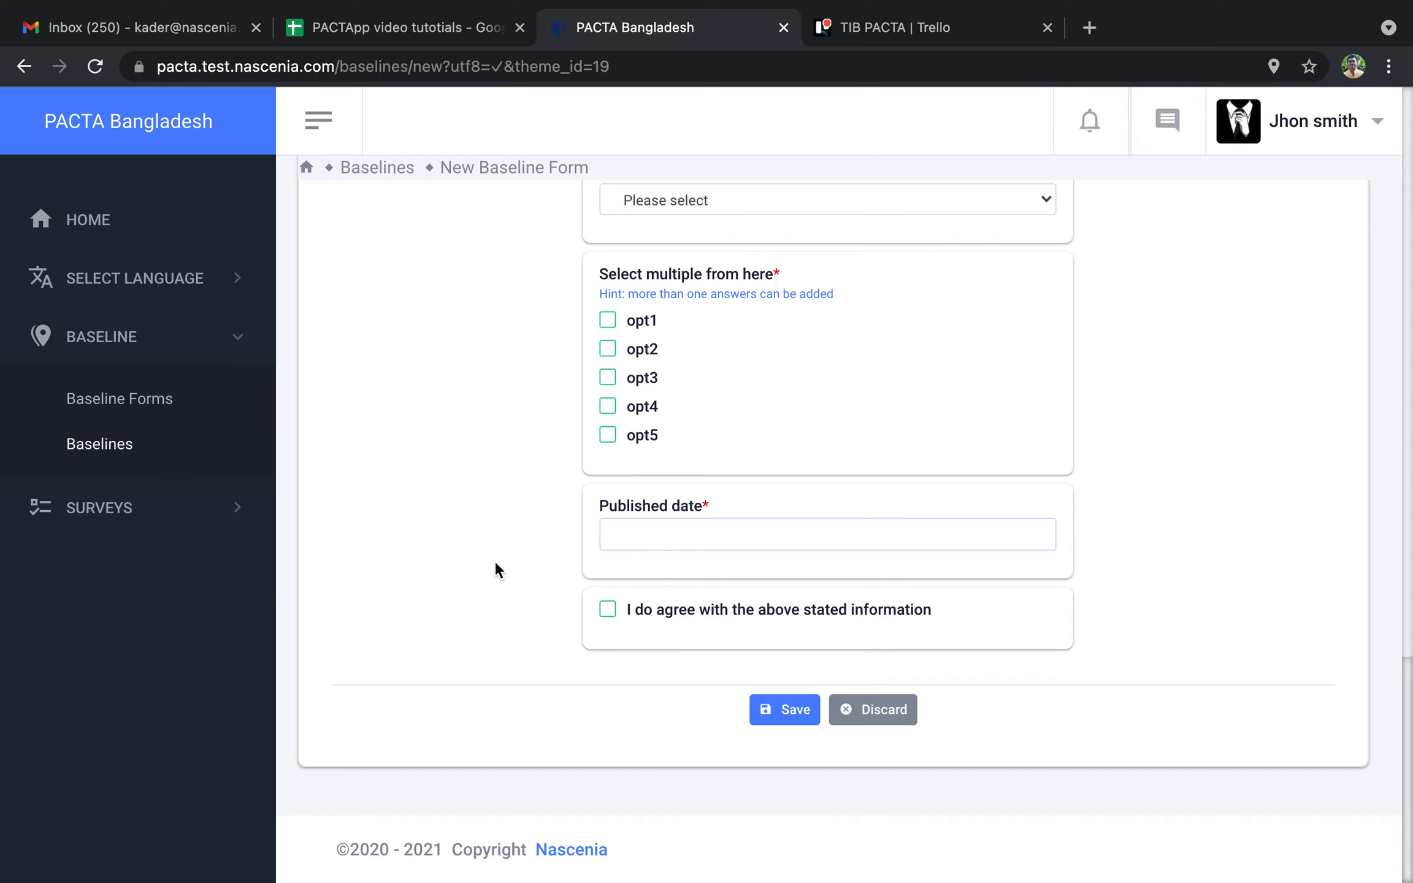
Step: Go back to the baseline forms, filter by Archived status, and look through both pages of archived forms
{"action": "left_click", "coordinate": [129, 402]}
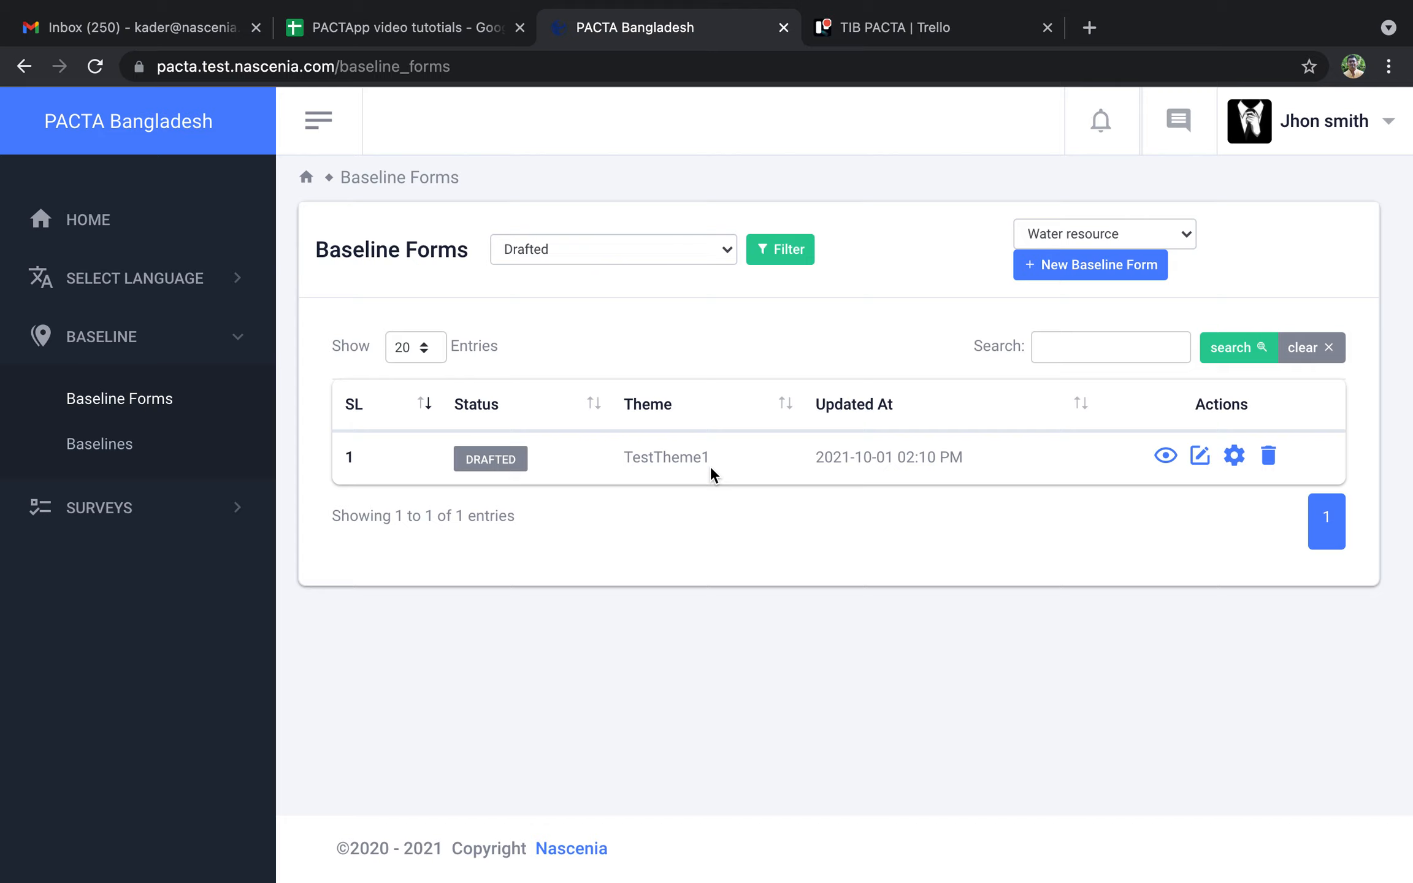
{"action": "left_click", "coordinate": [722, 253]}
{"action": "left_click", "coordinate": [622, 297]}
{"action": "left_click", "coordinate": [765, 257]}
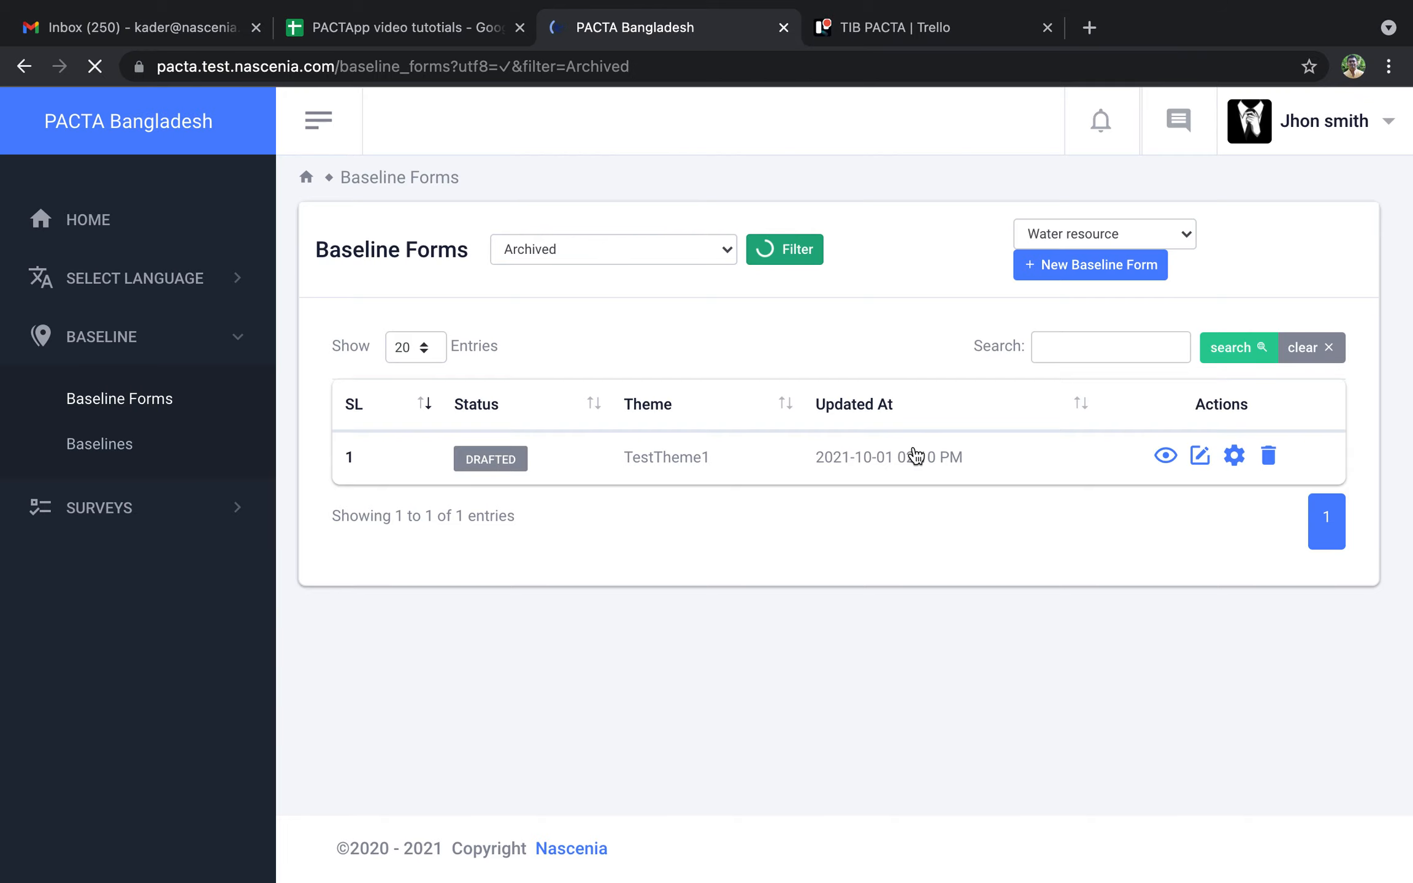
{"action": "scroll", "coordinate": [914, 448], "scroll_direction": "down", "scroll_amount": 15}
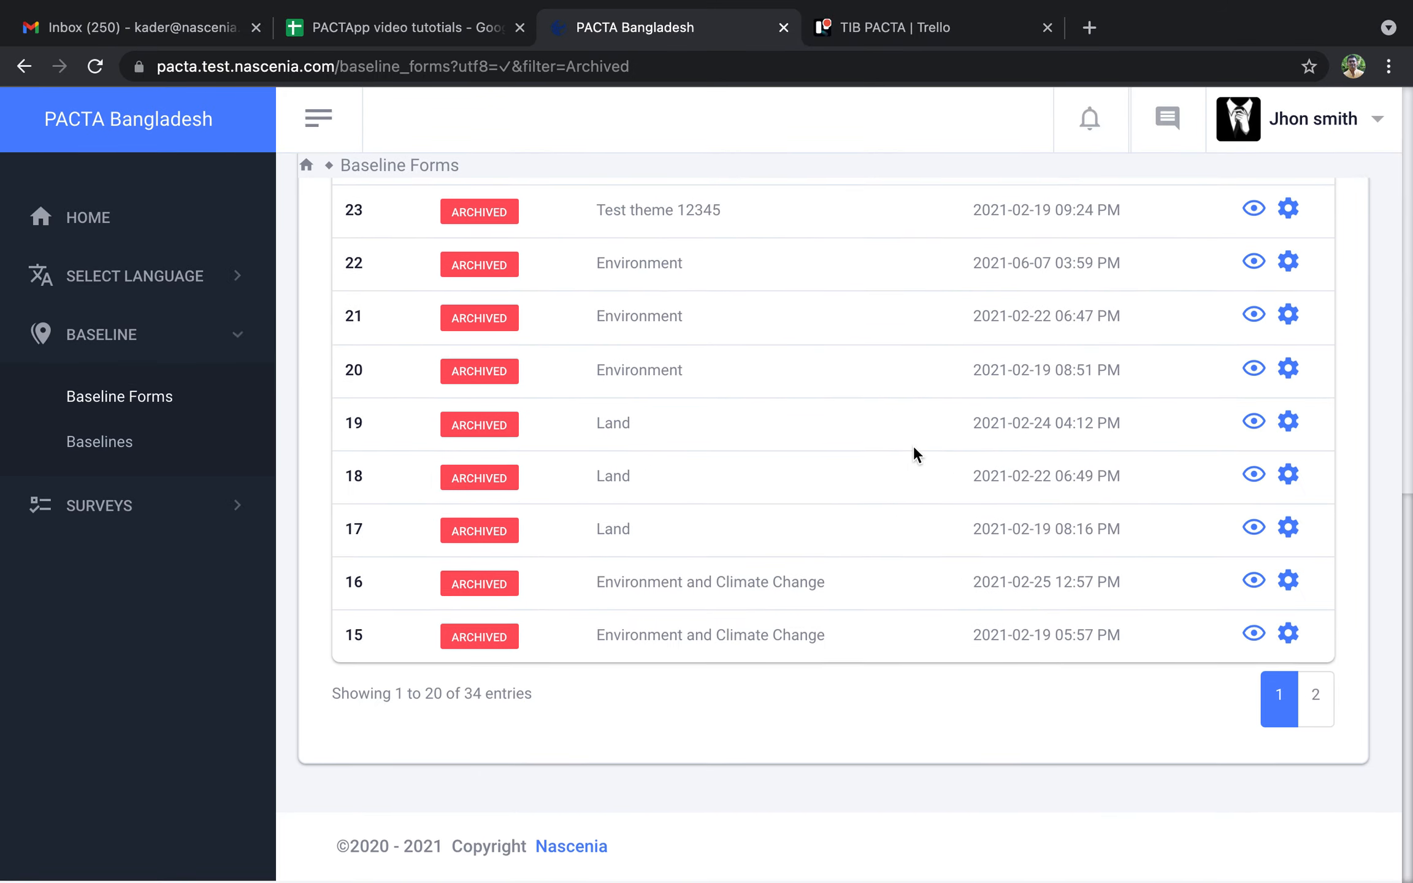
{"action": "left_click", "coordinate": [1317, 699]}
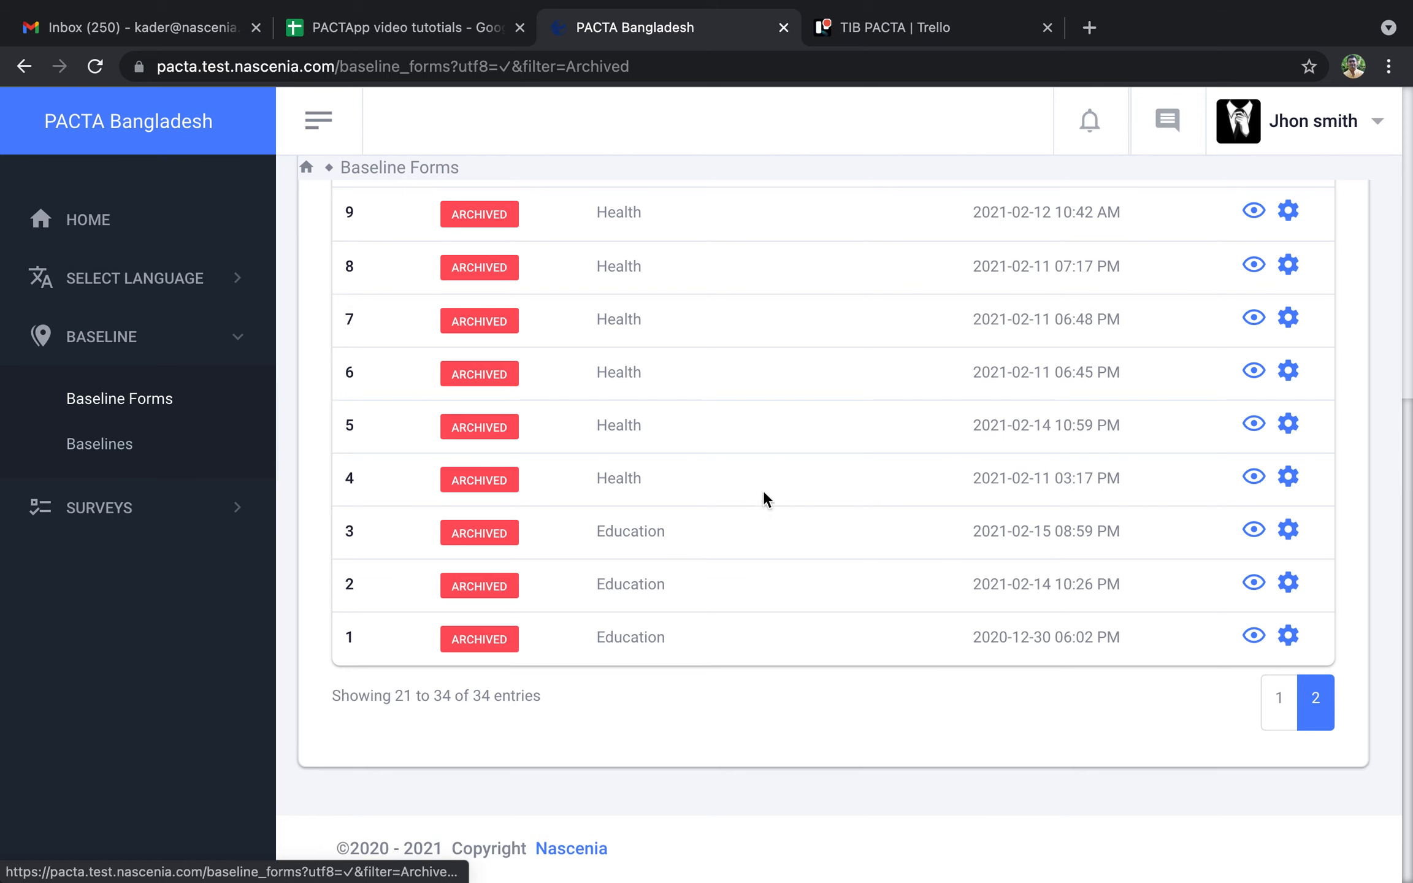
{"action": "scroll", "coordinate": [757, 439], "scroll_direction": "up", "scroll_amount": 8}
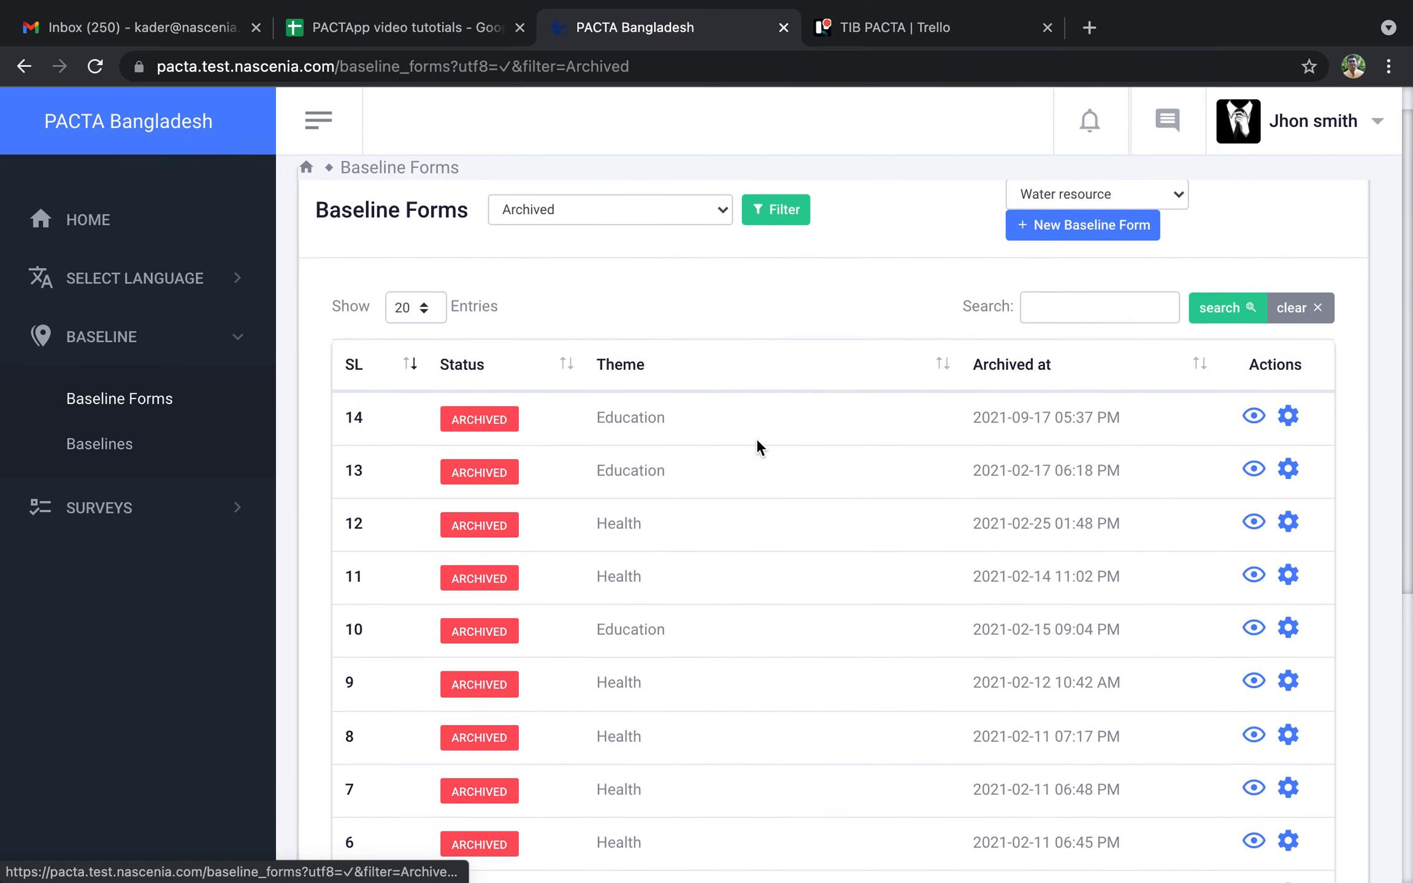
Step: Filter the baseline forms by Drafted status, preview the TestTheme1 draft down to its last question, and publish it
{"action": "left_click", "coordinate": [577, 213]}
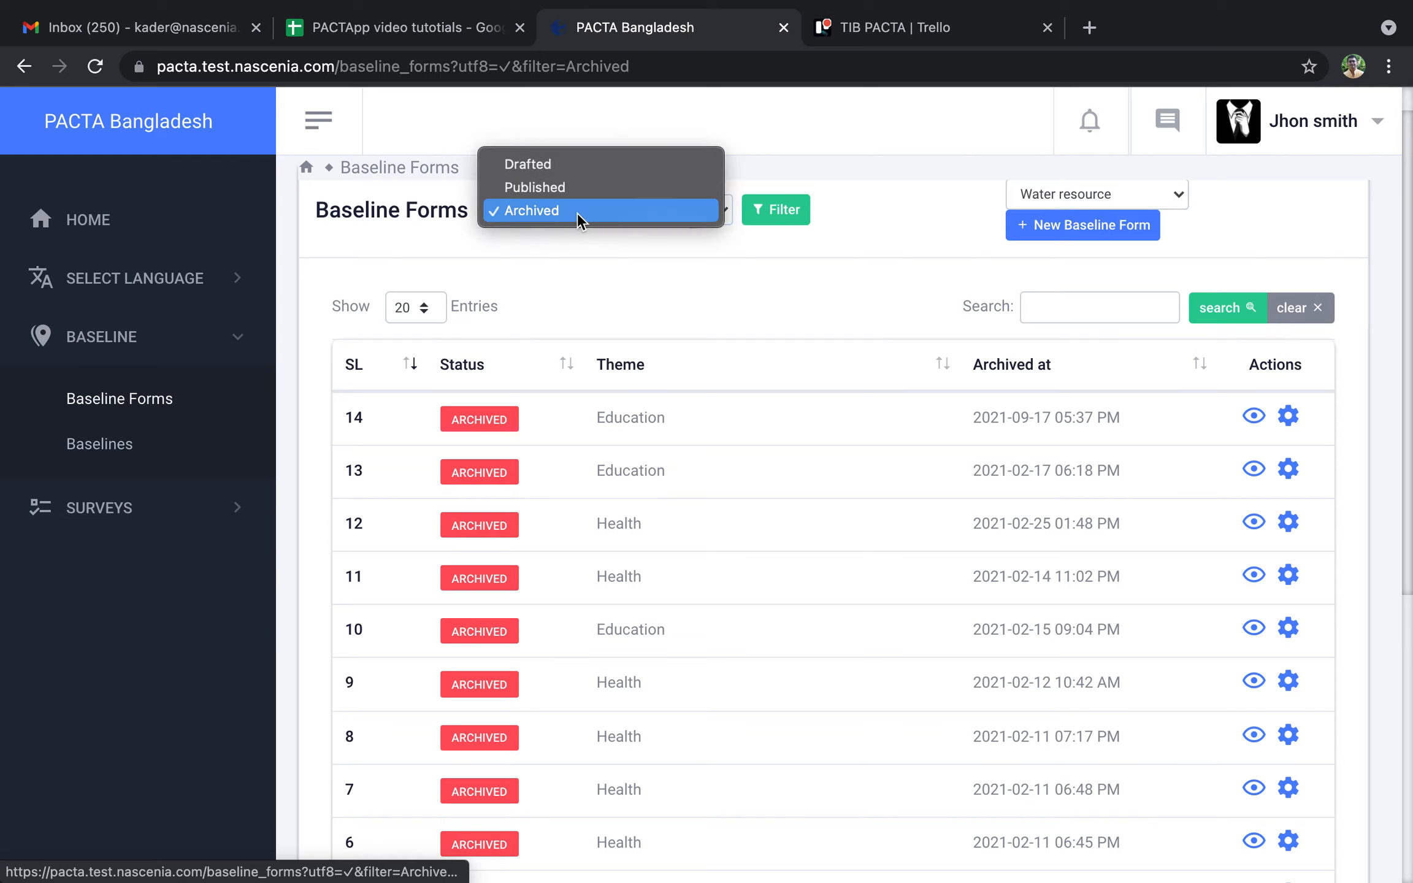
{"action": "left_click", "coordinate": [552, 165]}
{"action": "left_click", "coordinate": [770, 214]}
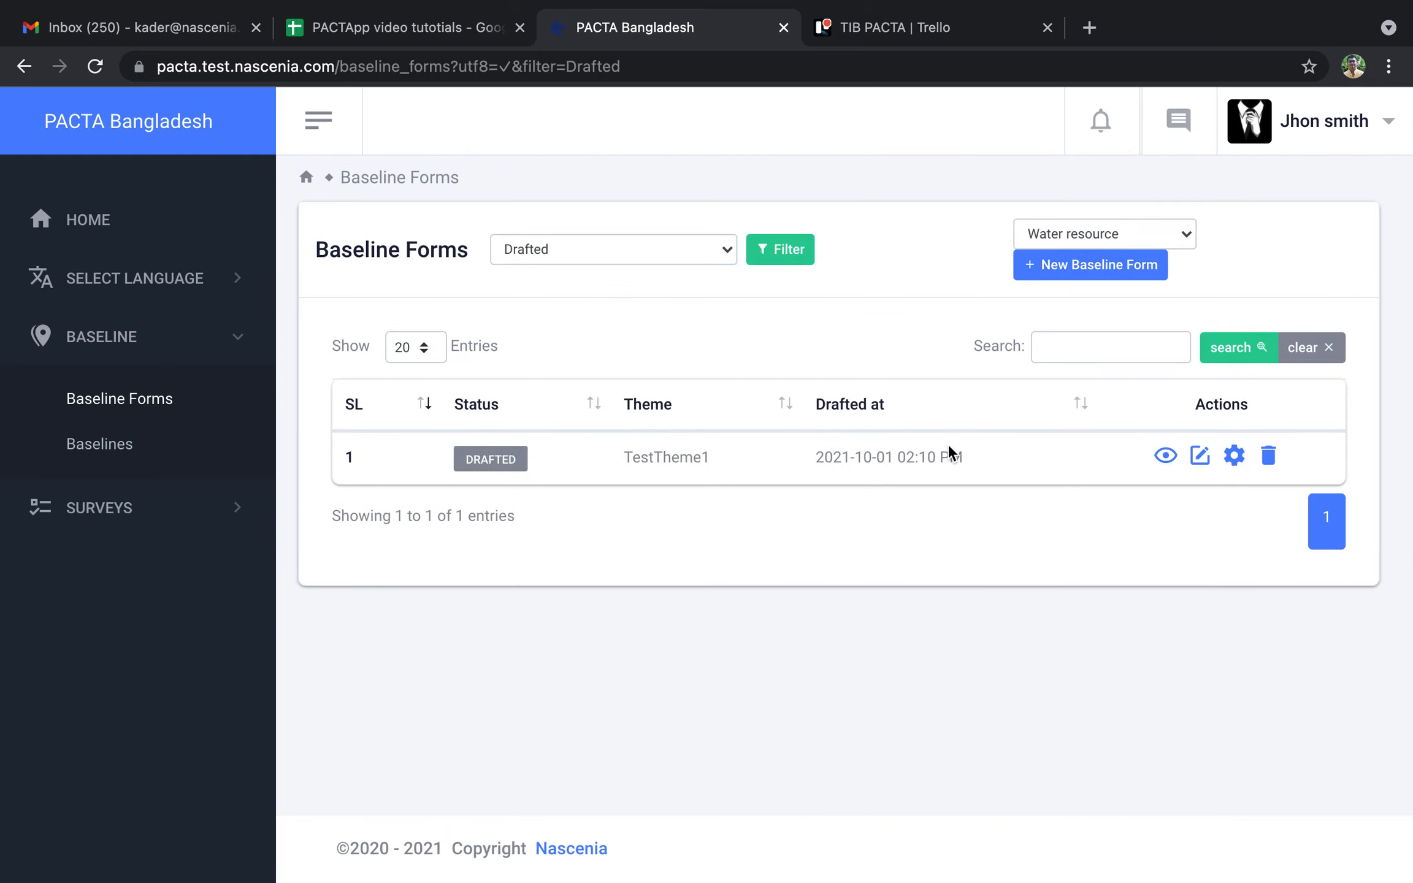
{"action": "left_click", "coordinate": [1168, 463]}
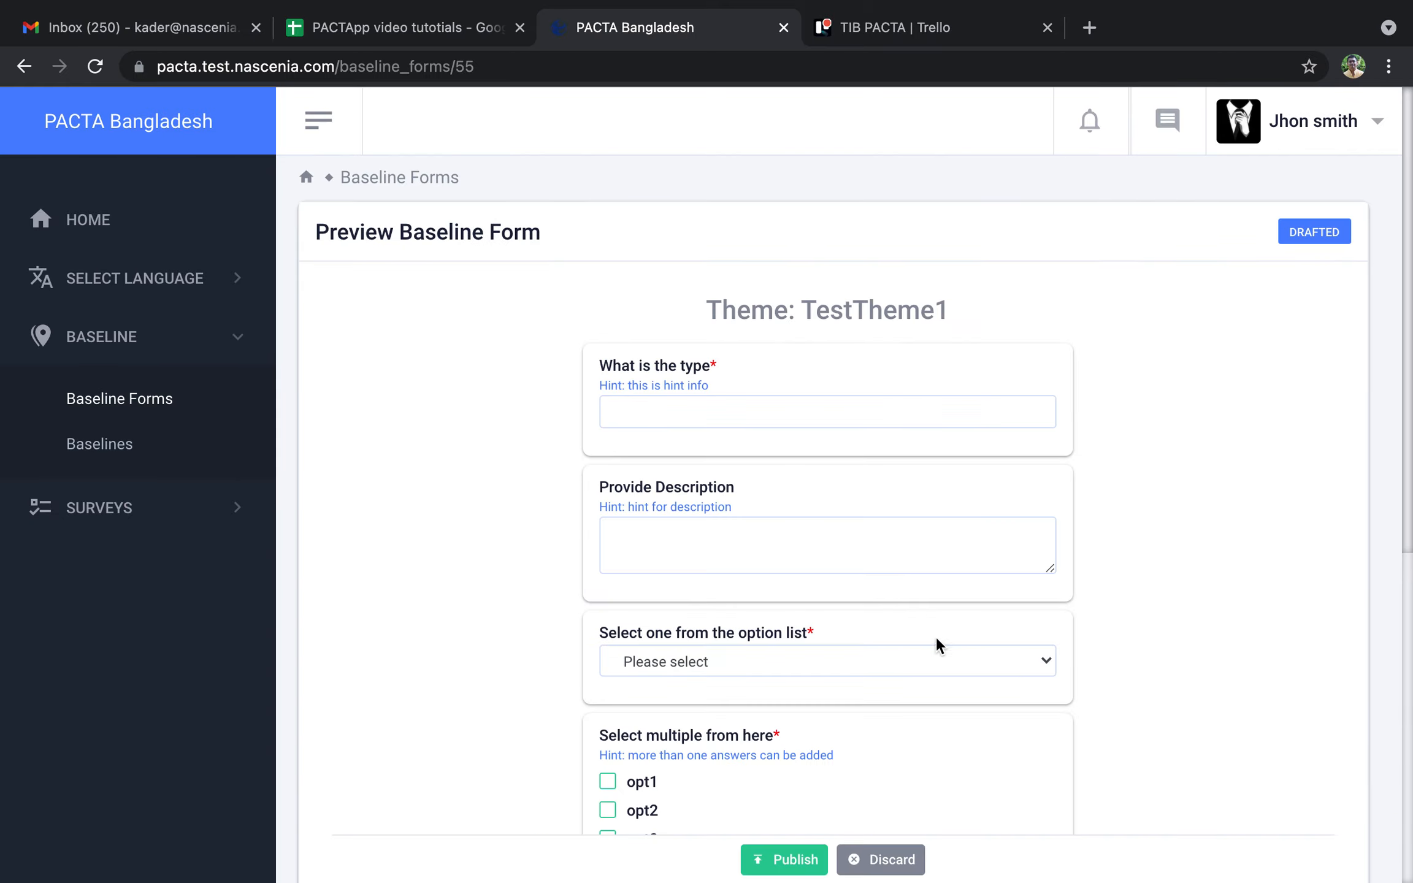
{"action": "scroll", "coordinate": [991, 653], "scroll_direction": "down", "scroll_amount": 10}
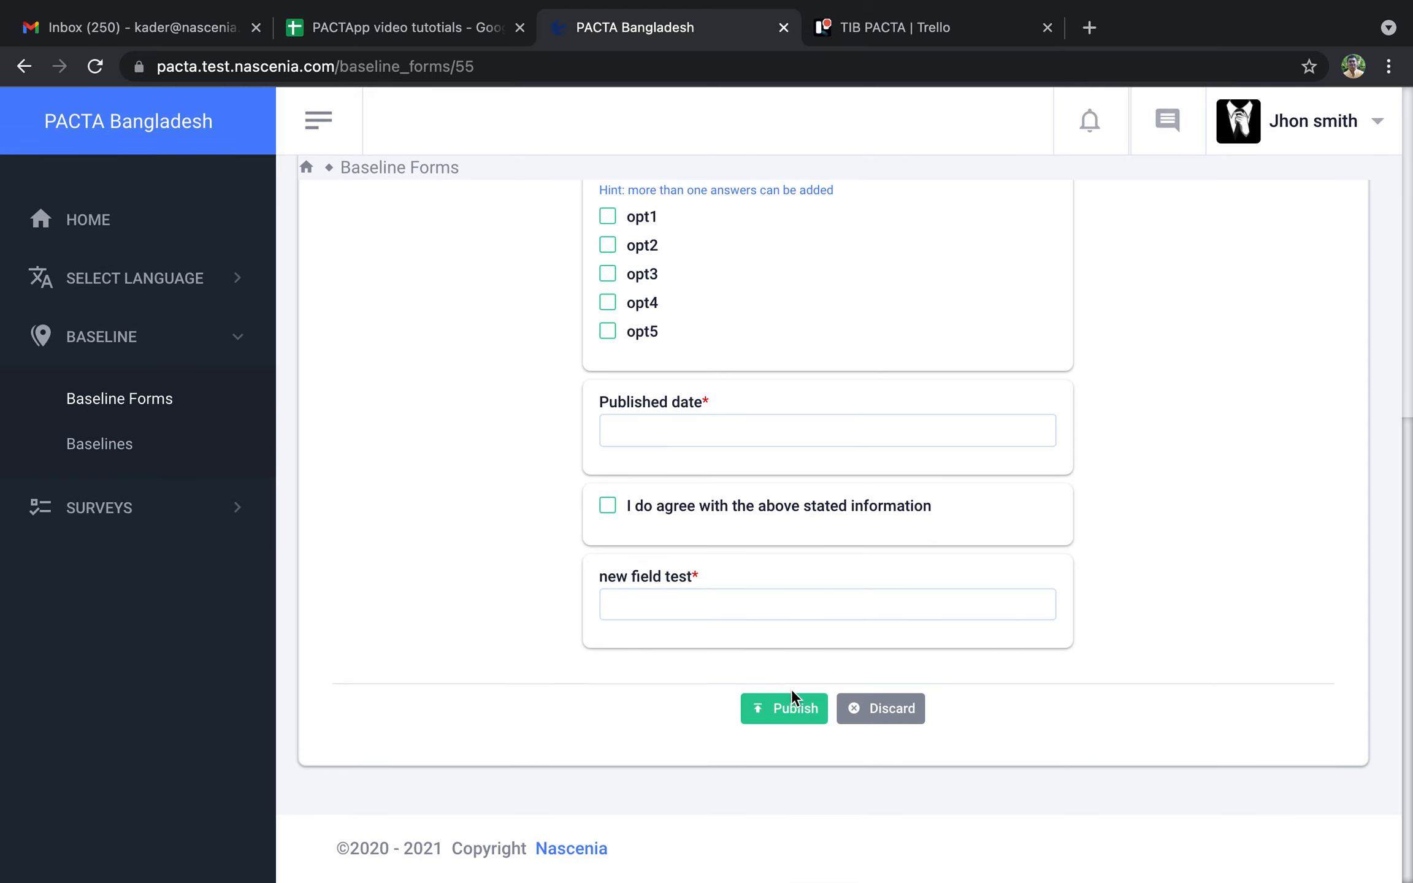
{"action": "left_click", "coordinate": [781, 710]}
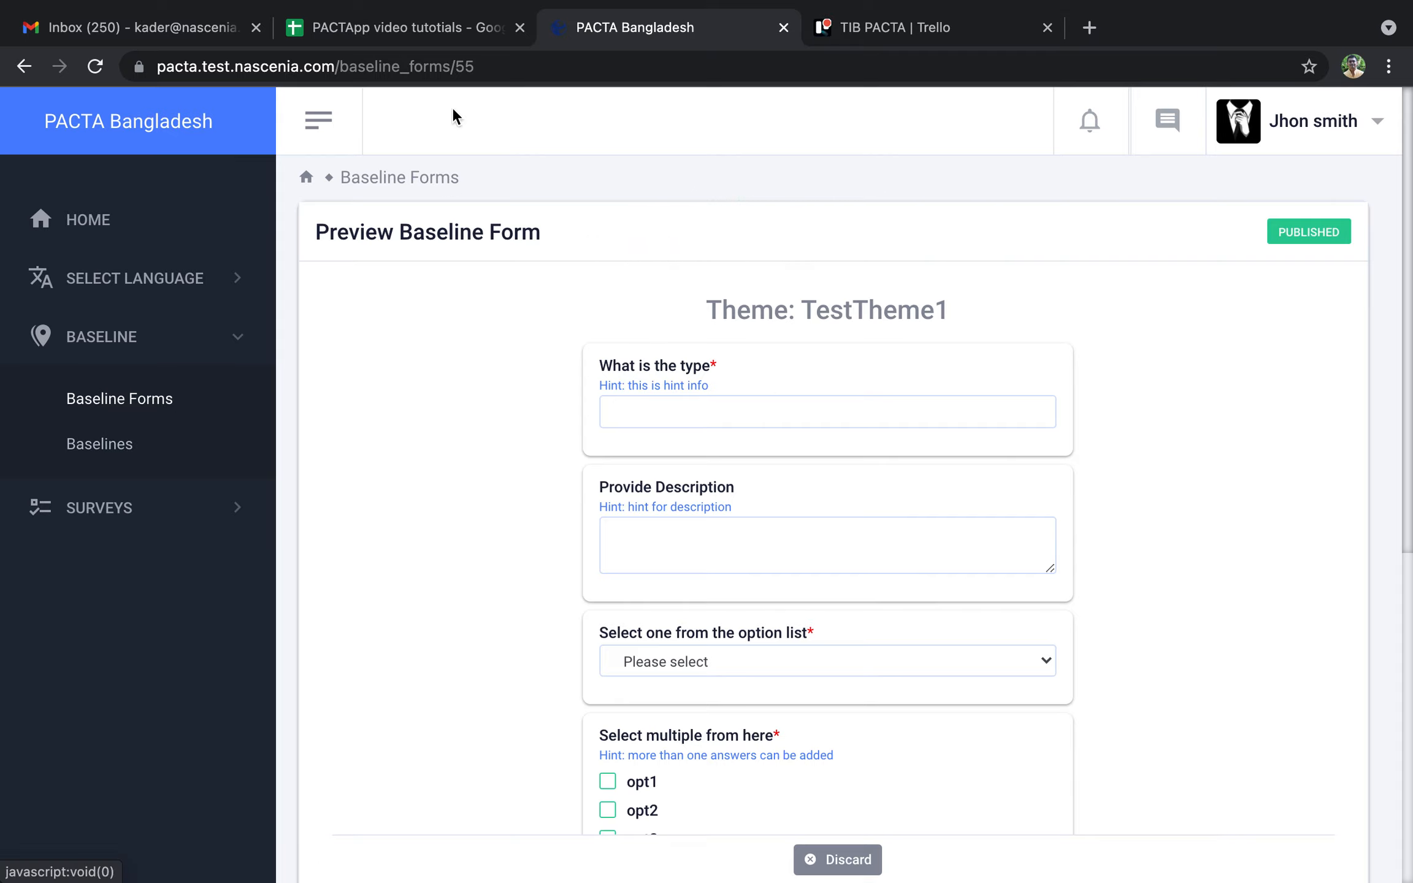
Step: Return to the baseline forms, filter by Archived status, and look through the pages for the previous TestTheme1 form
{"action": "left_click", "coordinate": [391, 179]}
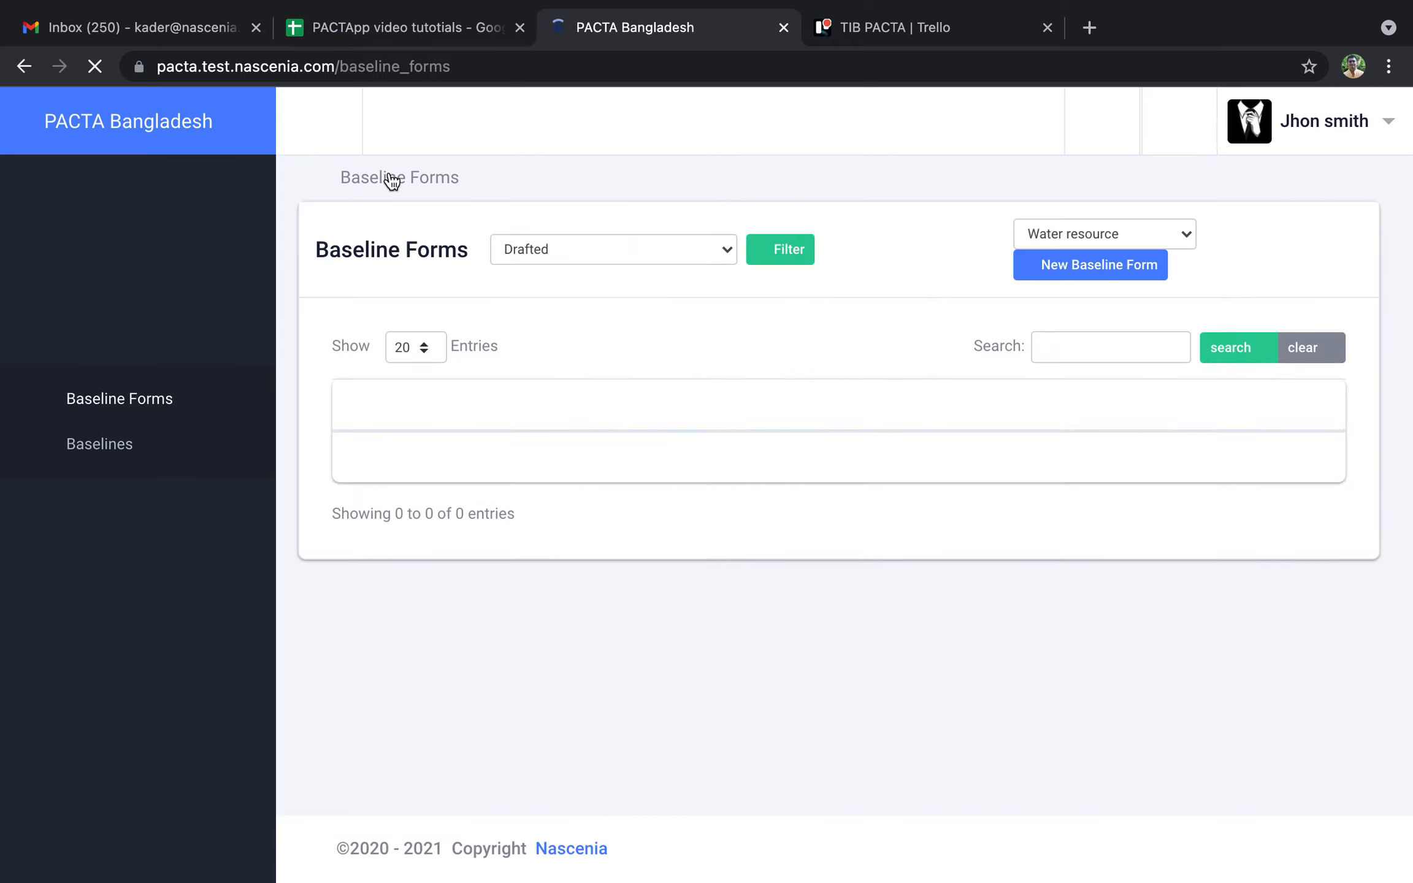
{"action": "left_click", "coordinate": [647, 251]}
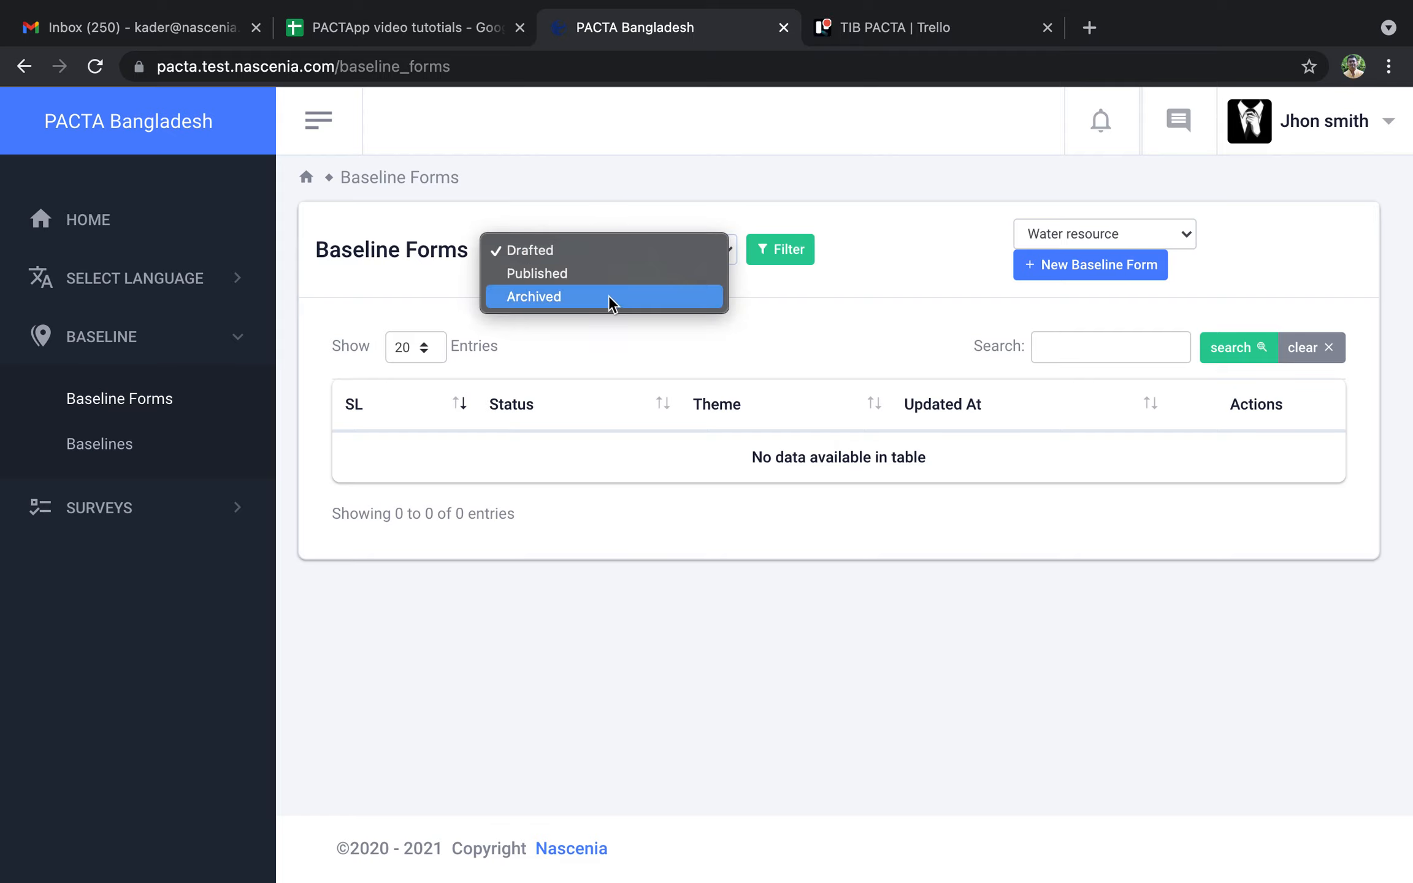
{"action": "left_click", "coordinate": [612, 297]}
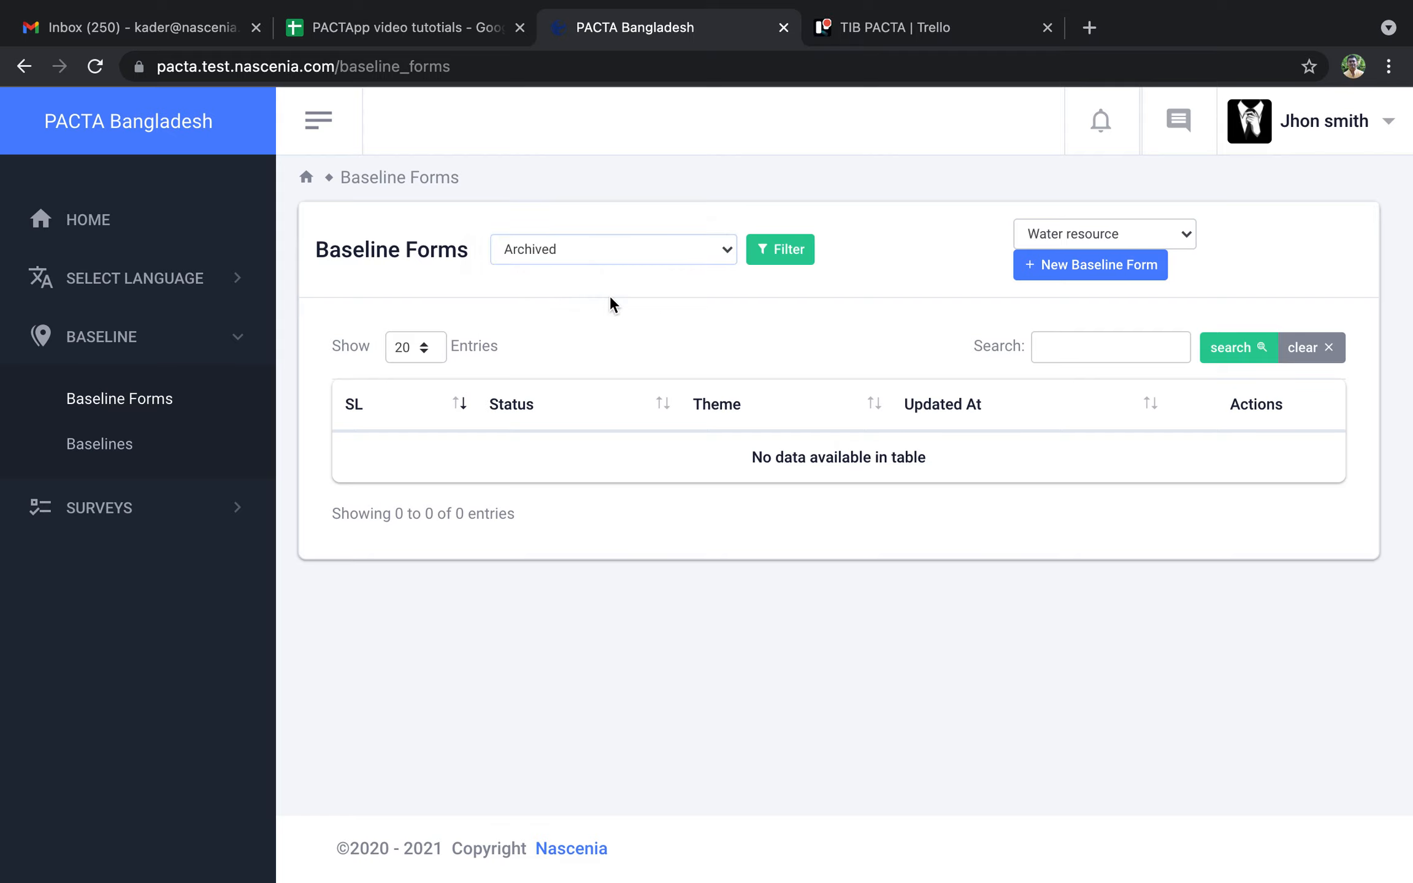
{"action": "left_click", "coordinate": [786, 261]}
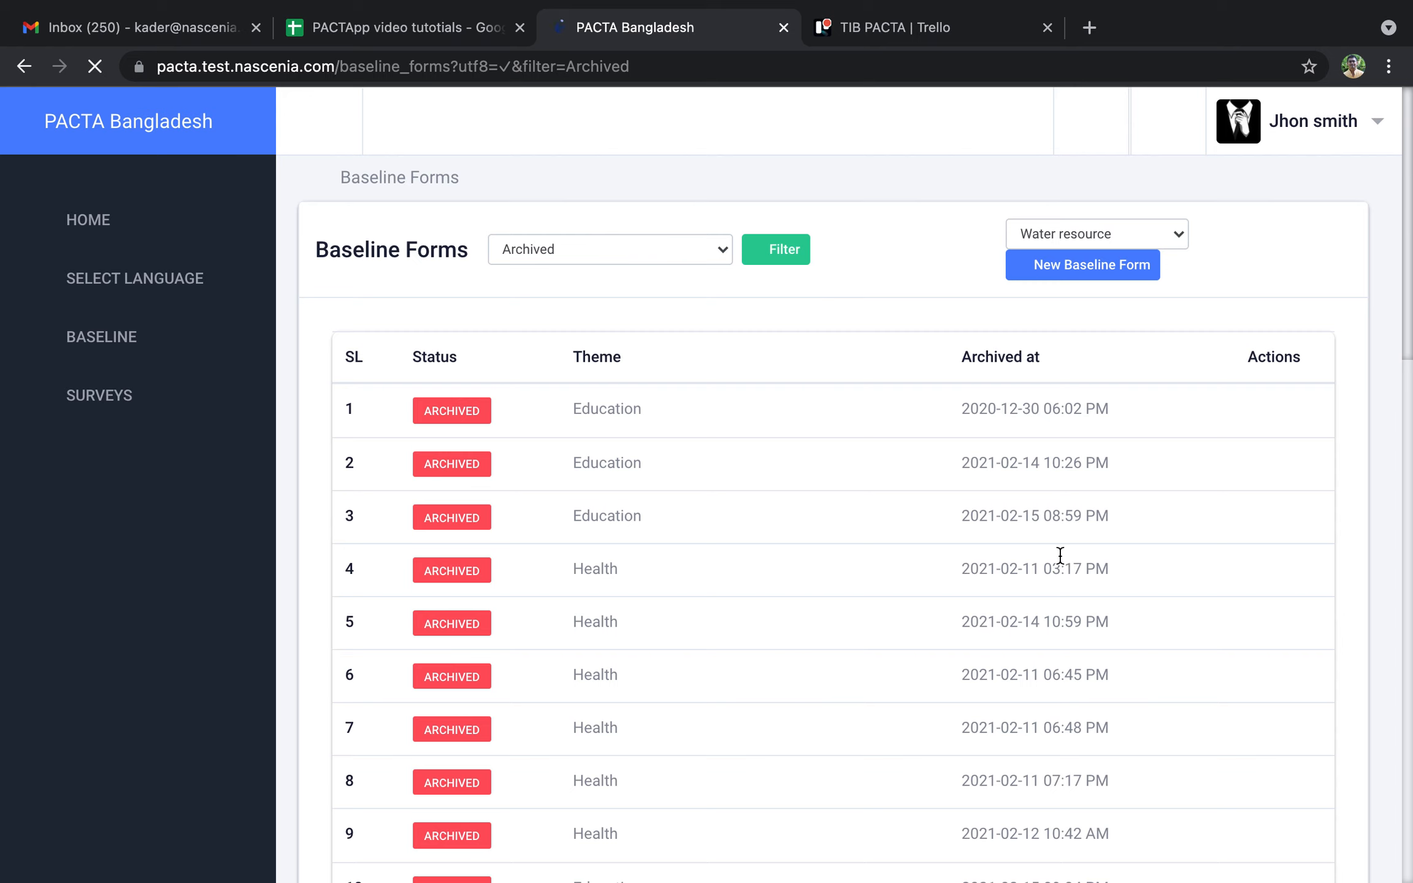
{"action": "scroll", "coordinate": [1058, 554], "scroll_direction": "down", "scroll_amount": 7}
{"action": "left_click", "coordinate": [1316, 702]}
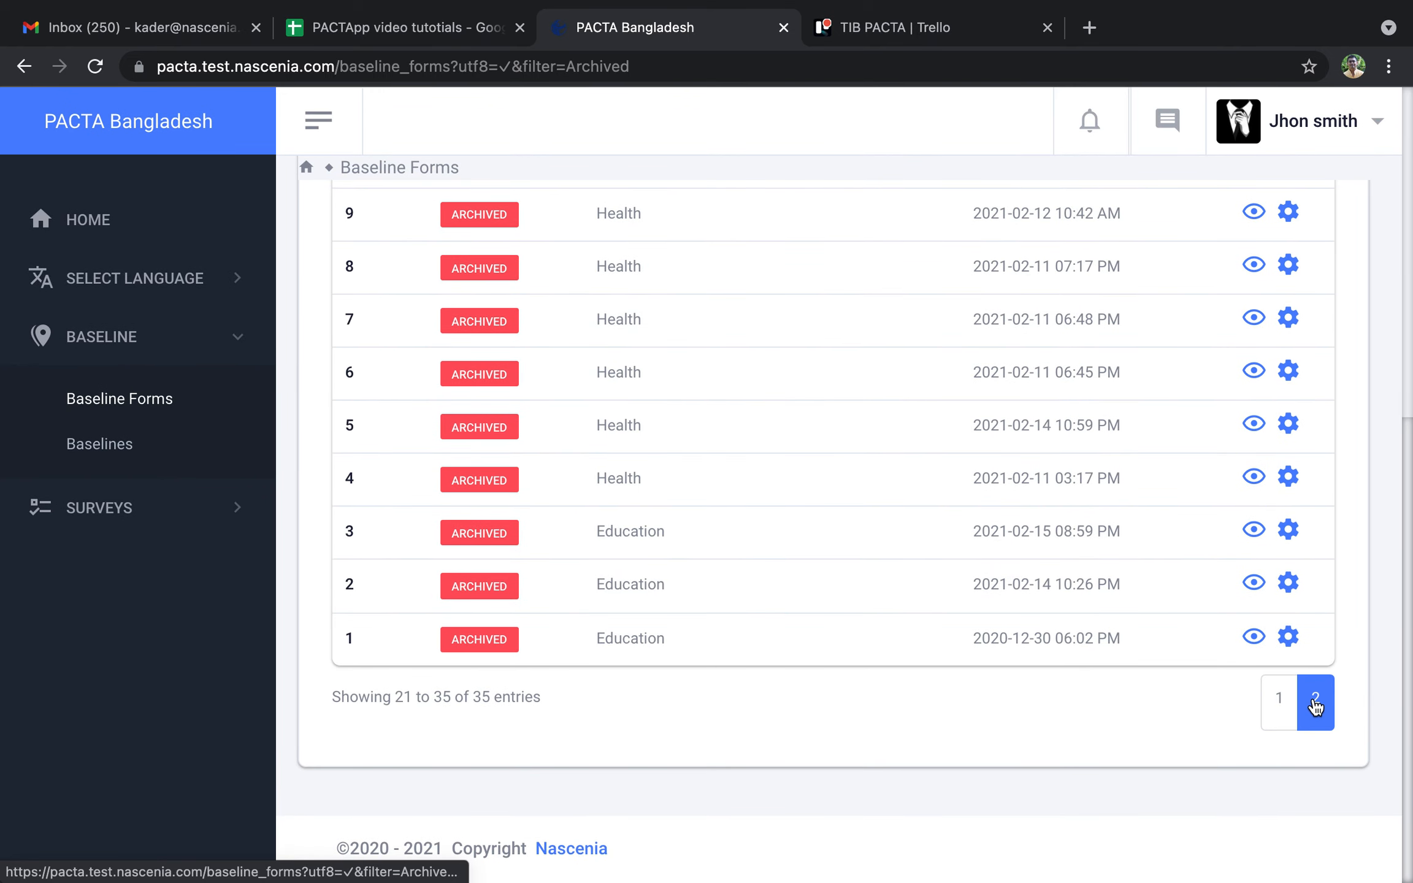
{"action": "scroll", "coordinate": [959, 539], "scroll_direction": "up", "scroll_amount": 5}
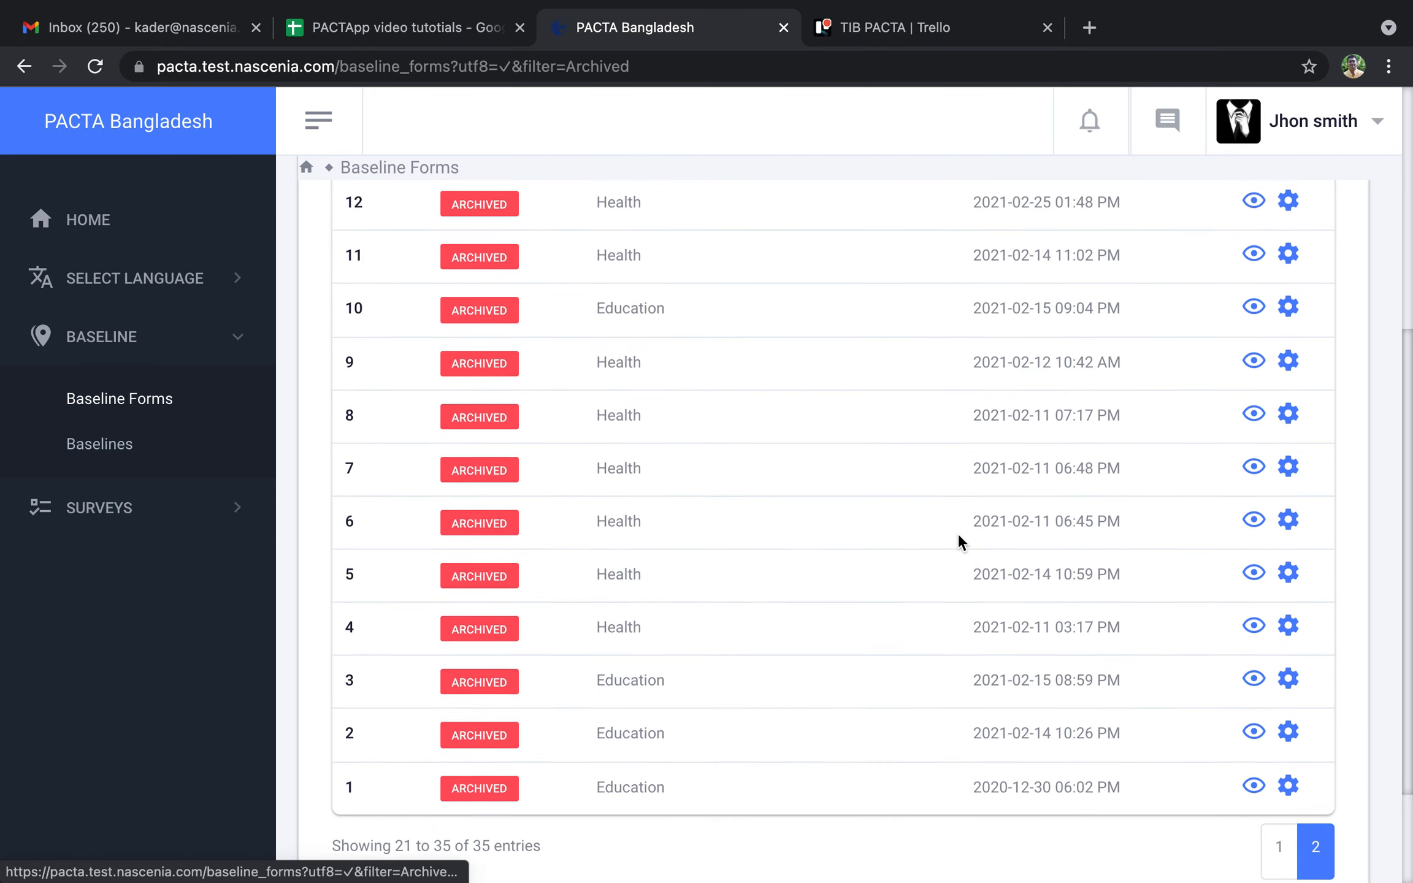
{"action": "scroll", "coordinate": [959, 538], "scroll_direction": "up", "scroll_amount": 3}
{"action": "scroll", "coordinate": [959, 539], "scroll_direction": "down", "scroll_amount": 8}
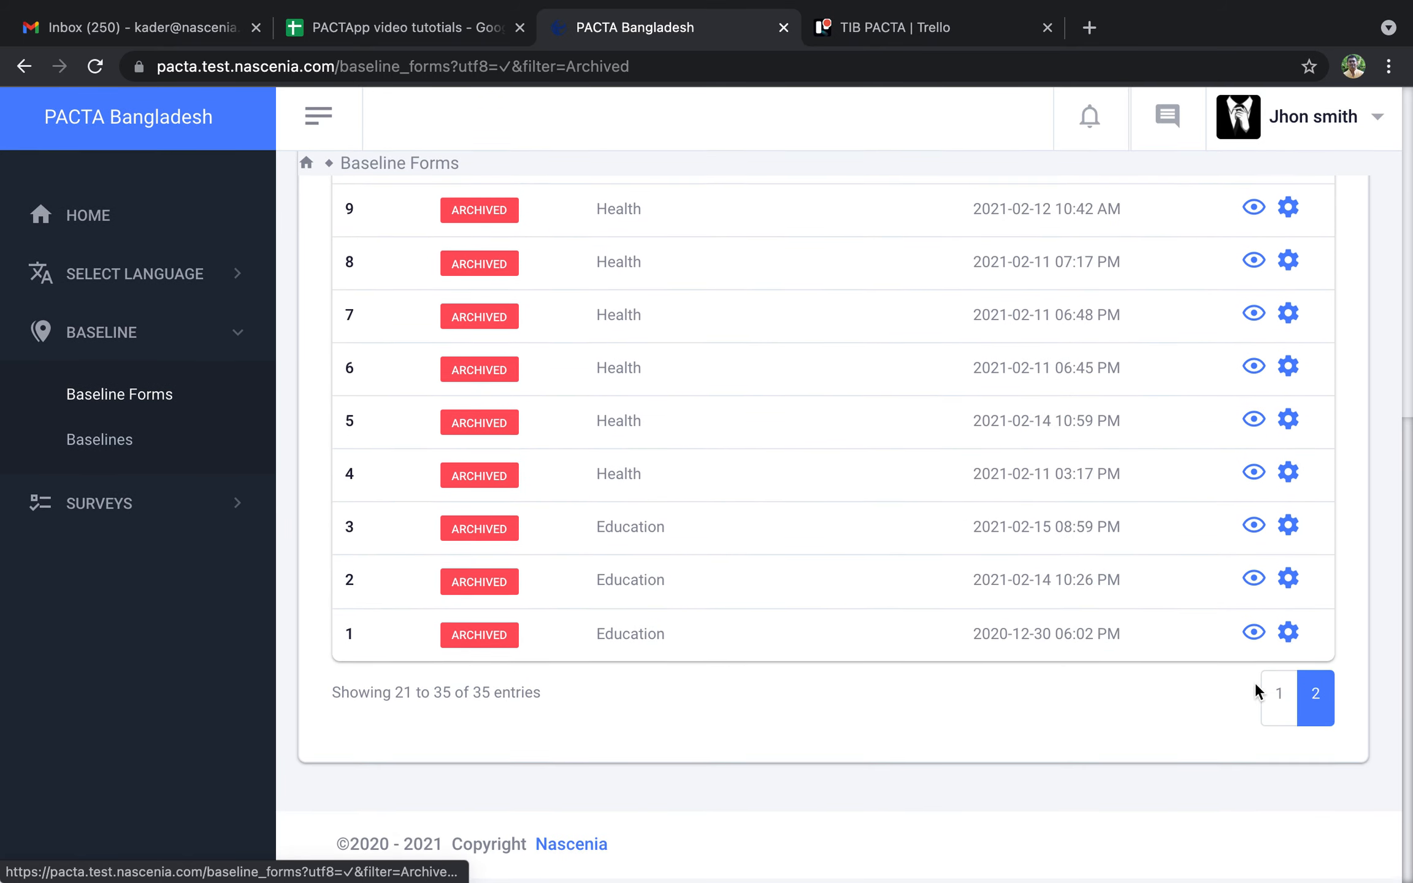
{"action": "left_click", "coordinate": [1280, 702]}
{"action": "scroll", "coordinate": [748, 405], "scroll_direction": "up", "scroll_amount": 10}
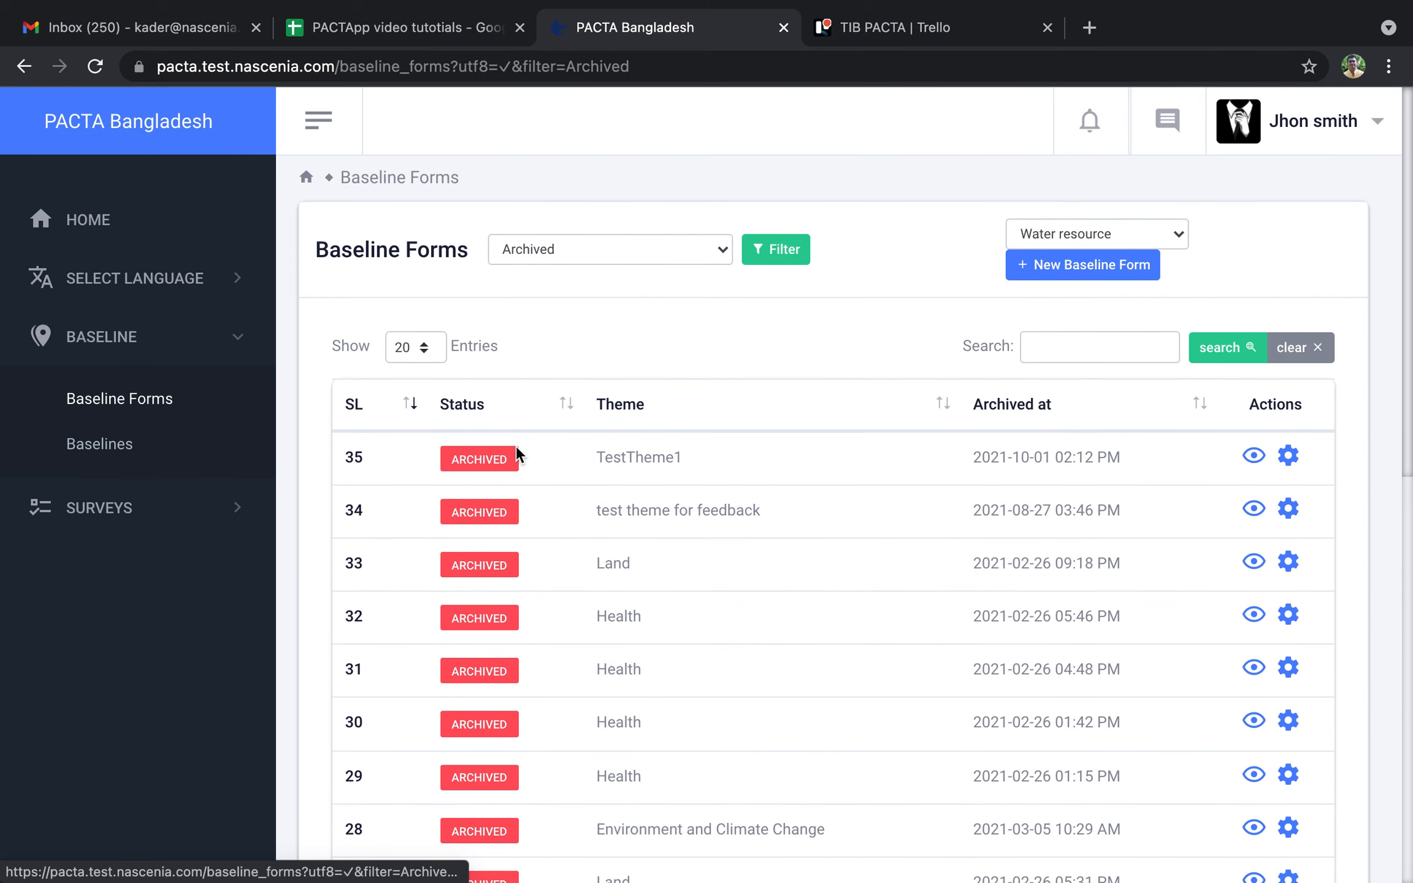
Step: Preview the archived TestTheme1 form and check its questions down to the end
{"action": "left_click", "coordinate": [1255, 456]}
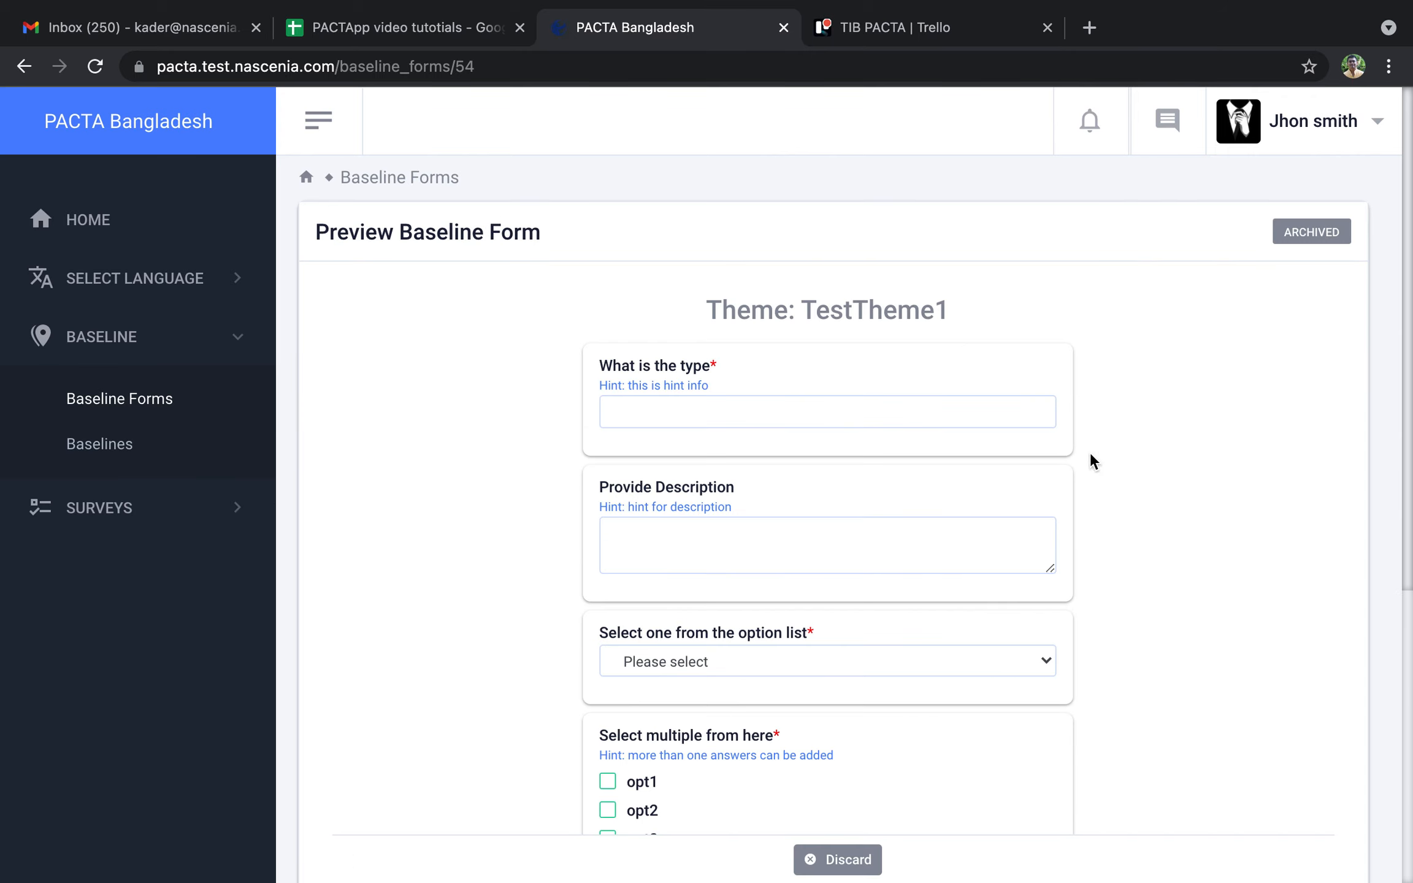
{"action": "scroll", "coordinate": [698, 457], "scroll_direction": "down", "scroll_amount": 1}
{"action": "scroll", "coordinate": [697, 454], "scroll_direction": "down", "scroll_amount": 10}
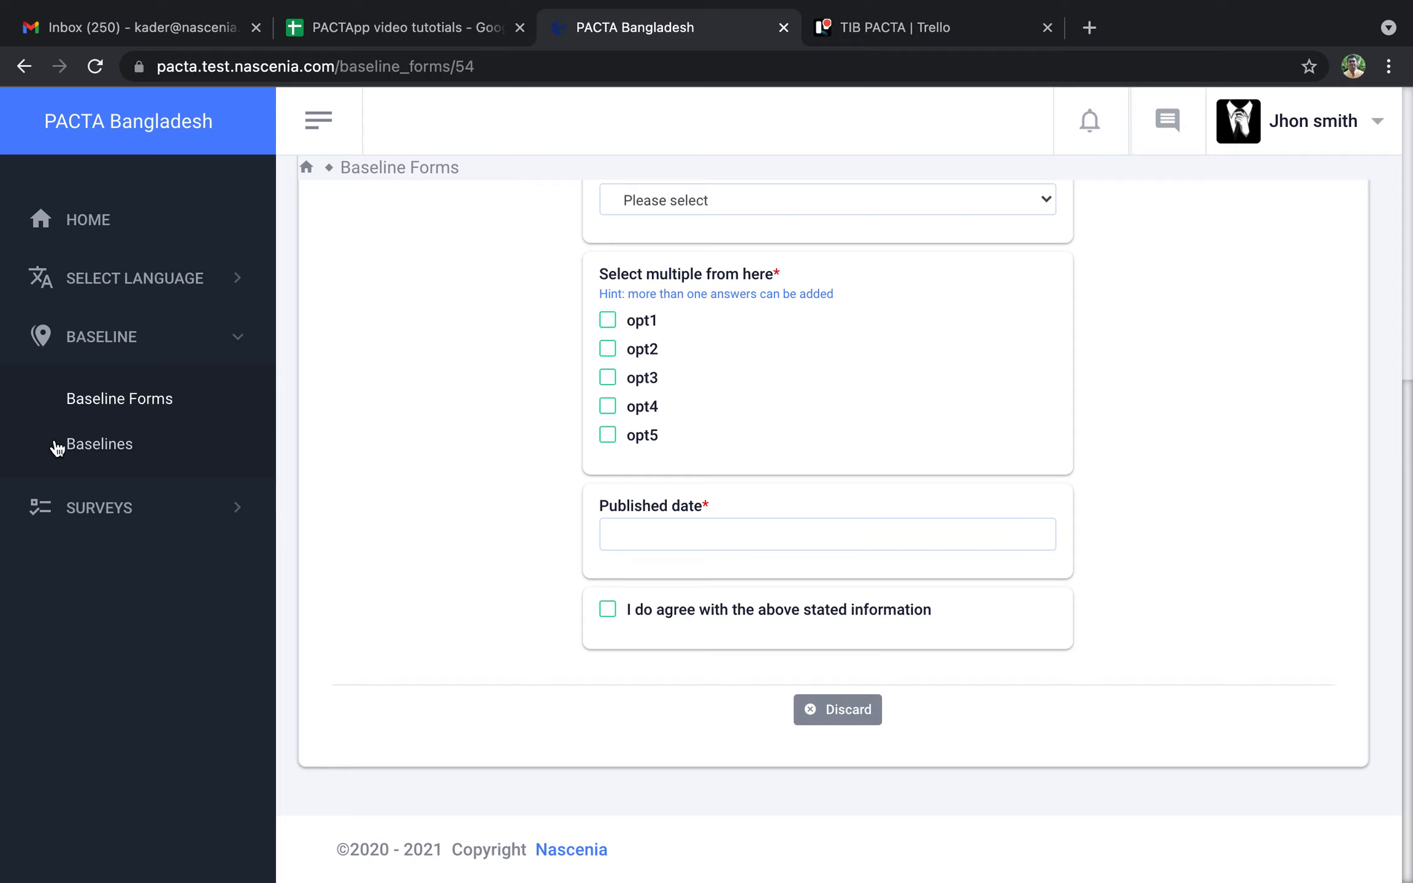
Step: Start another new TestTheme1 baseline and check its questions, including "new field test"
{"action": "left_click", "coordinate": [76, 446]}
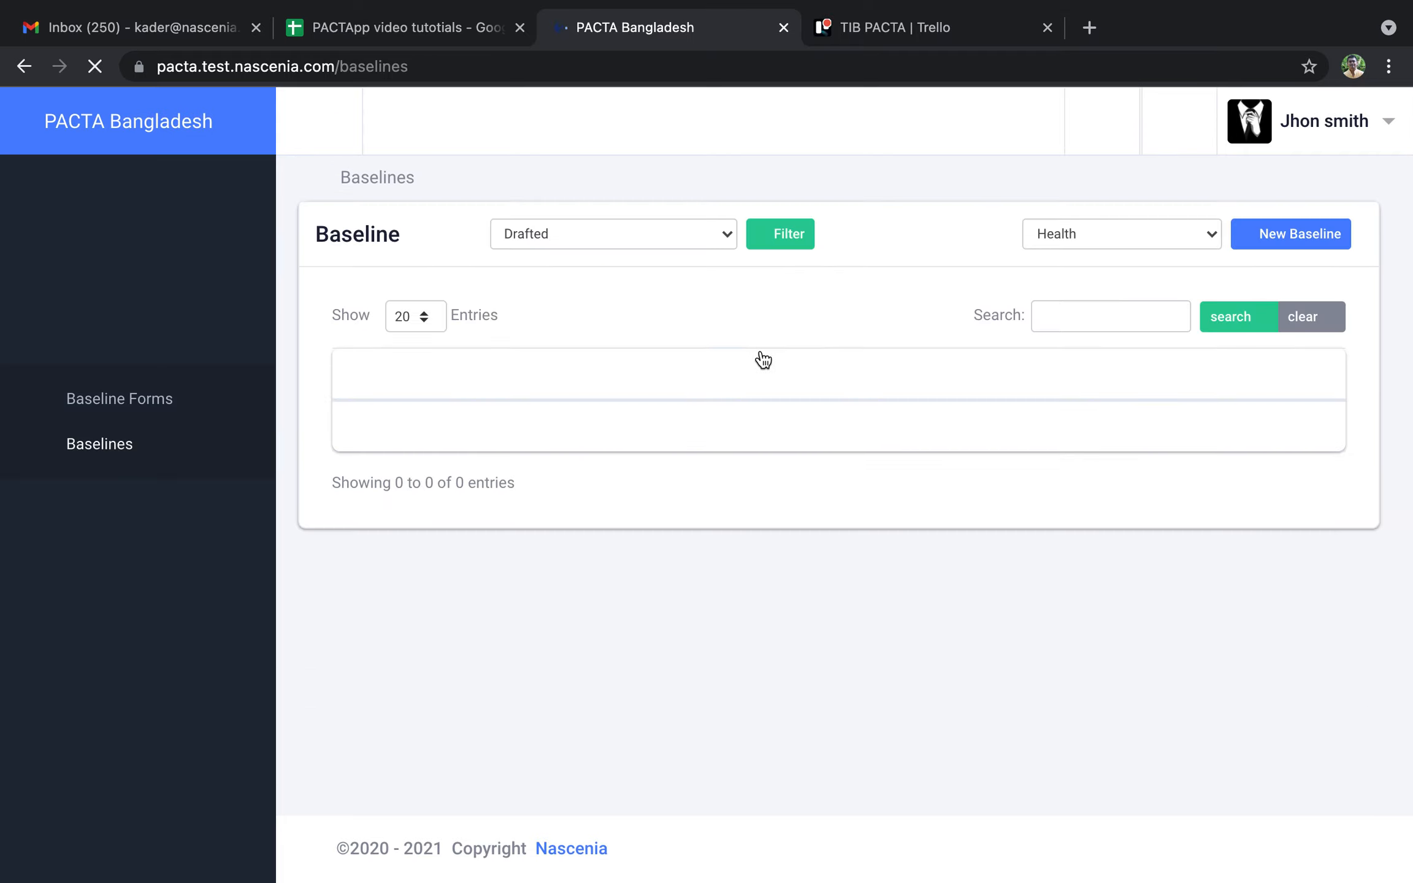
{"action": "left_click", "coordinate": [1205, 236]}
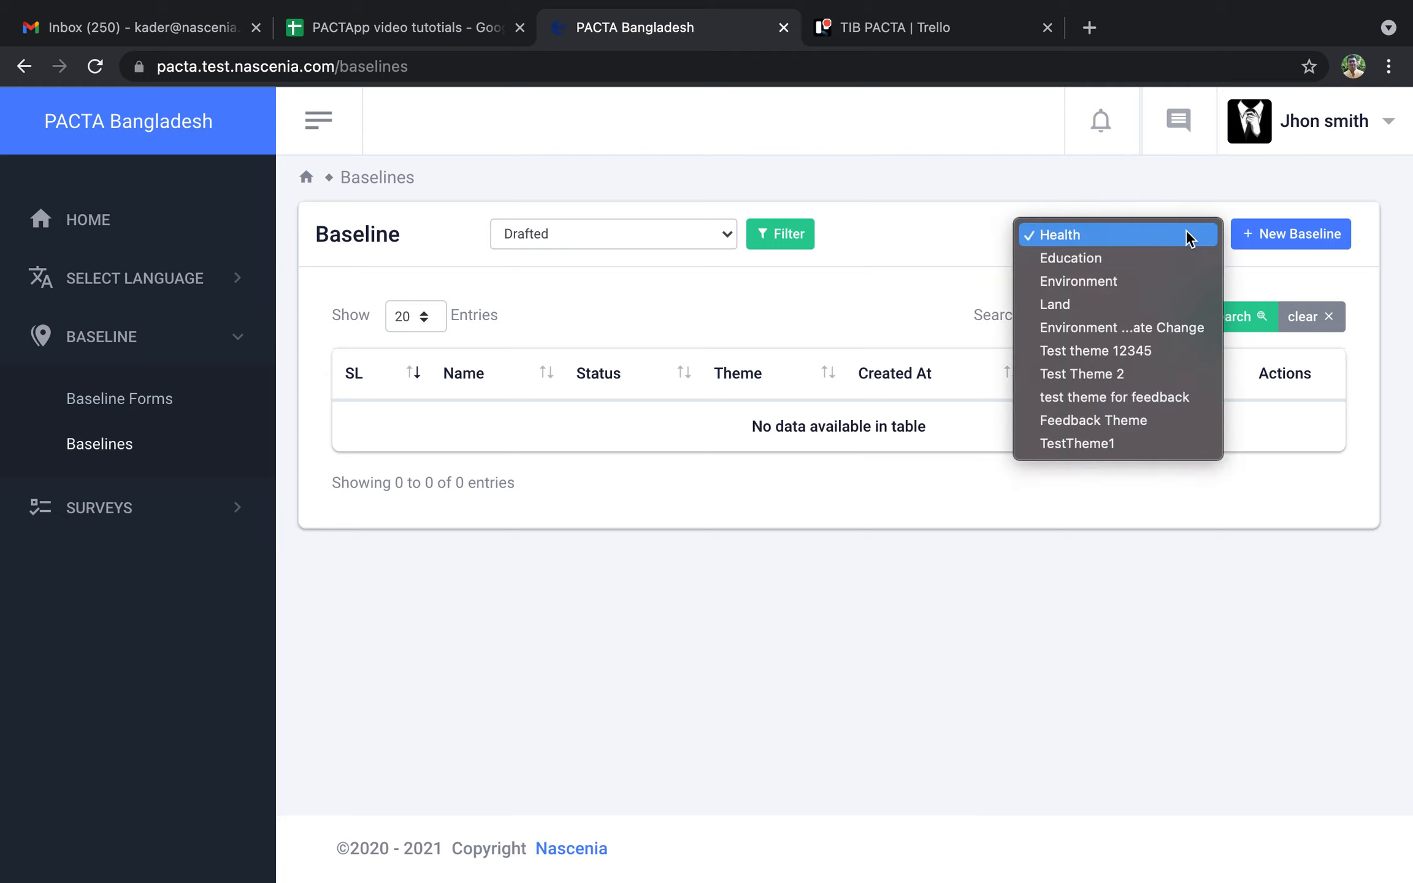
{"action": "left_click", "coordinate": [1068, 445]}
{"action": "left_click", "coordinate": [1268, 247]}
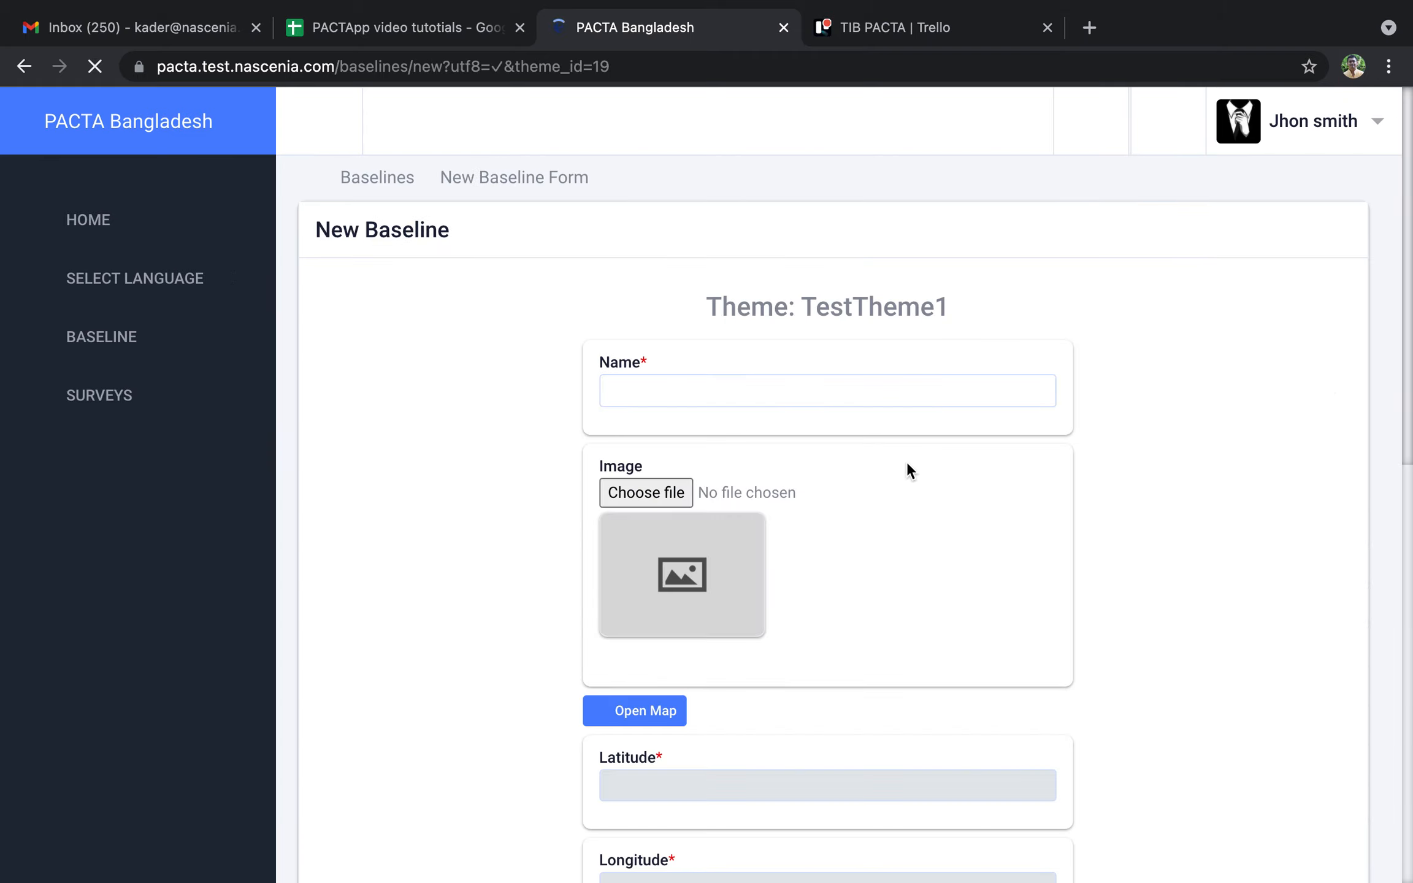
{"action": "scroll", "coordinate": [907, 470], "scroll_direction": "down", "scroll_amount": 15}
{"action": "scroll", "coordinate": [906, 472], "scroll_direction": "down", "scroll_amount": 7}
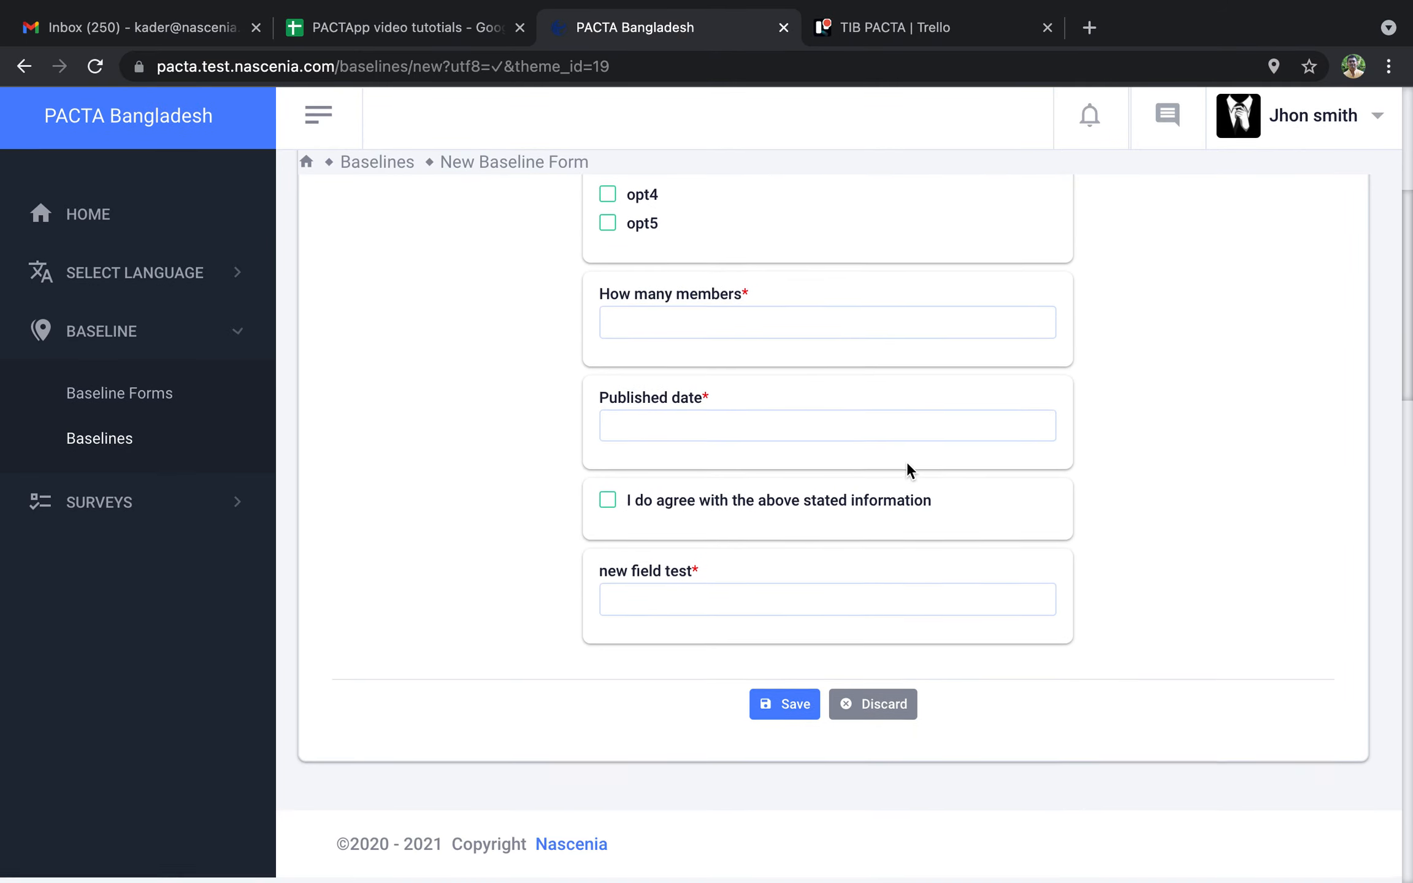
{"action": "scroll", "coordinate": [908, 466], "scroll_direction": "up", "scroll_amount": 2}
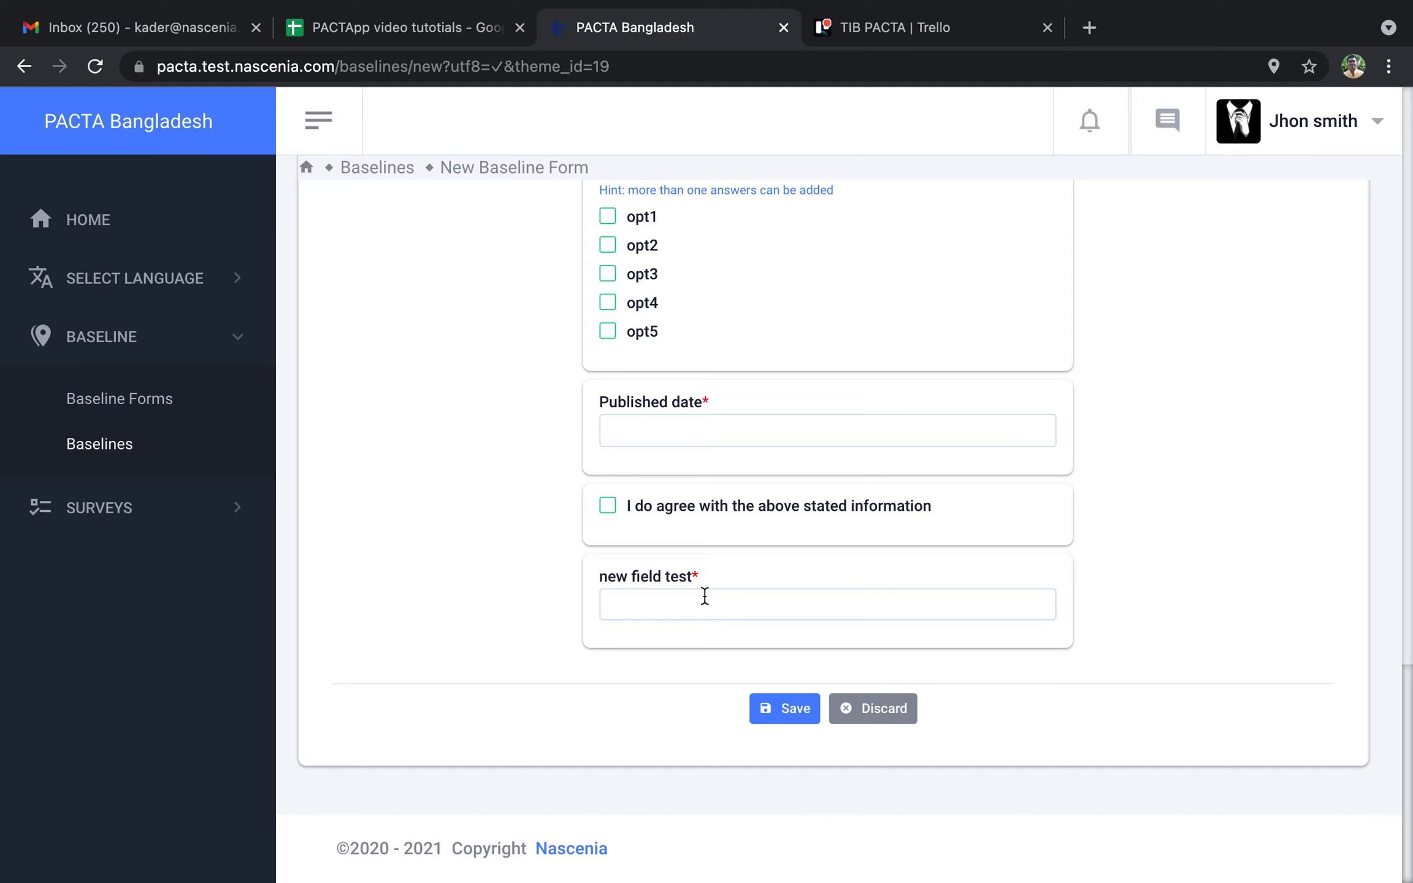
{"action": "scroll", "coordinate": [705, 595], "scroll_direction": "up", "scroll_amount": 10}
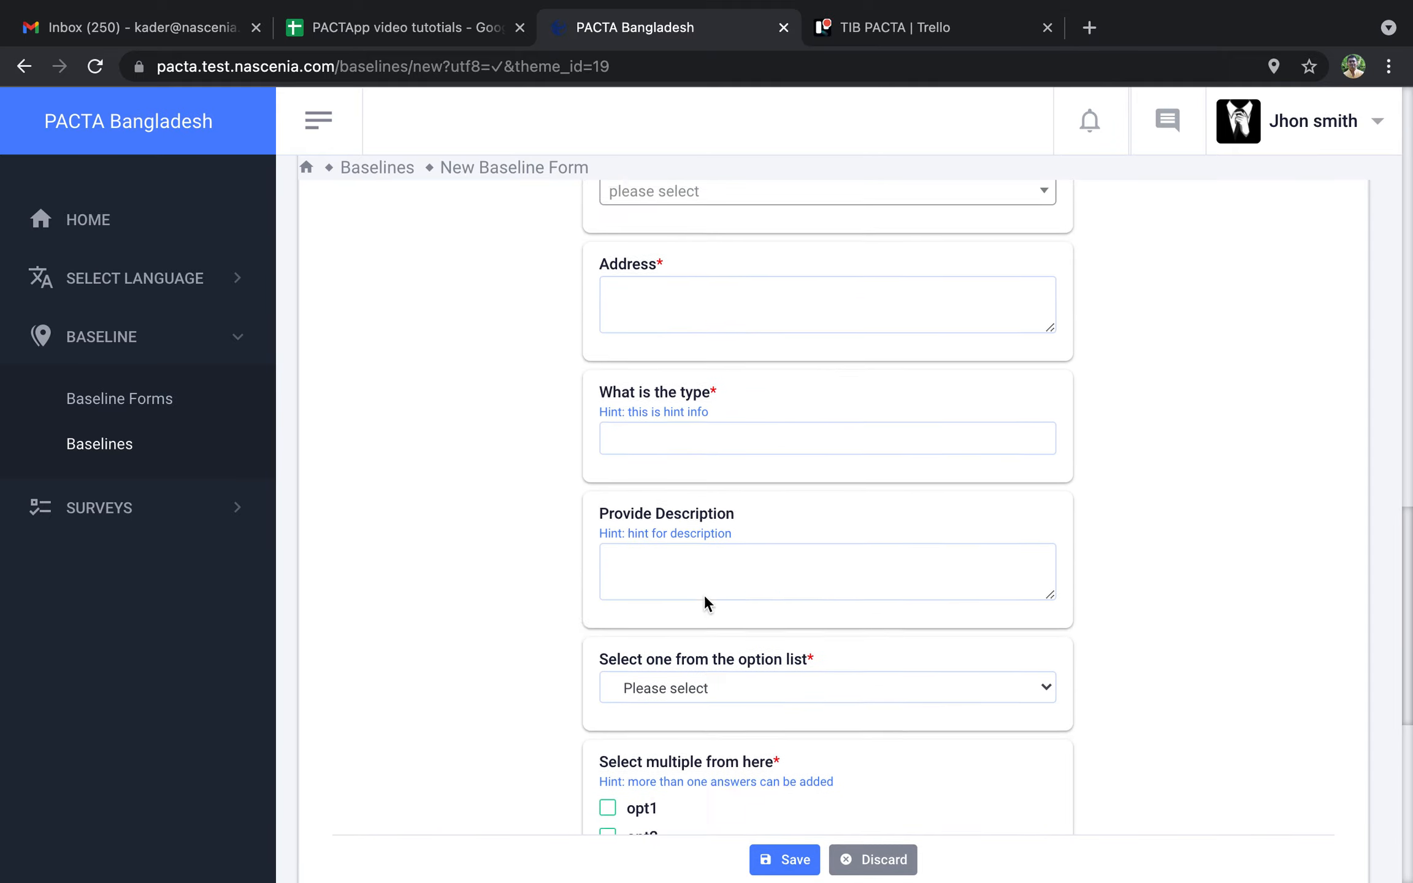
{"action": "scroll", "coordinate": [705, 598], "scroll_direction": "up", "scroll_amount": 10}
Step: Return to the baseline forms list and look at the status options available for filtering
{"action": "left_click", "coordinate": [174, 406]}
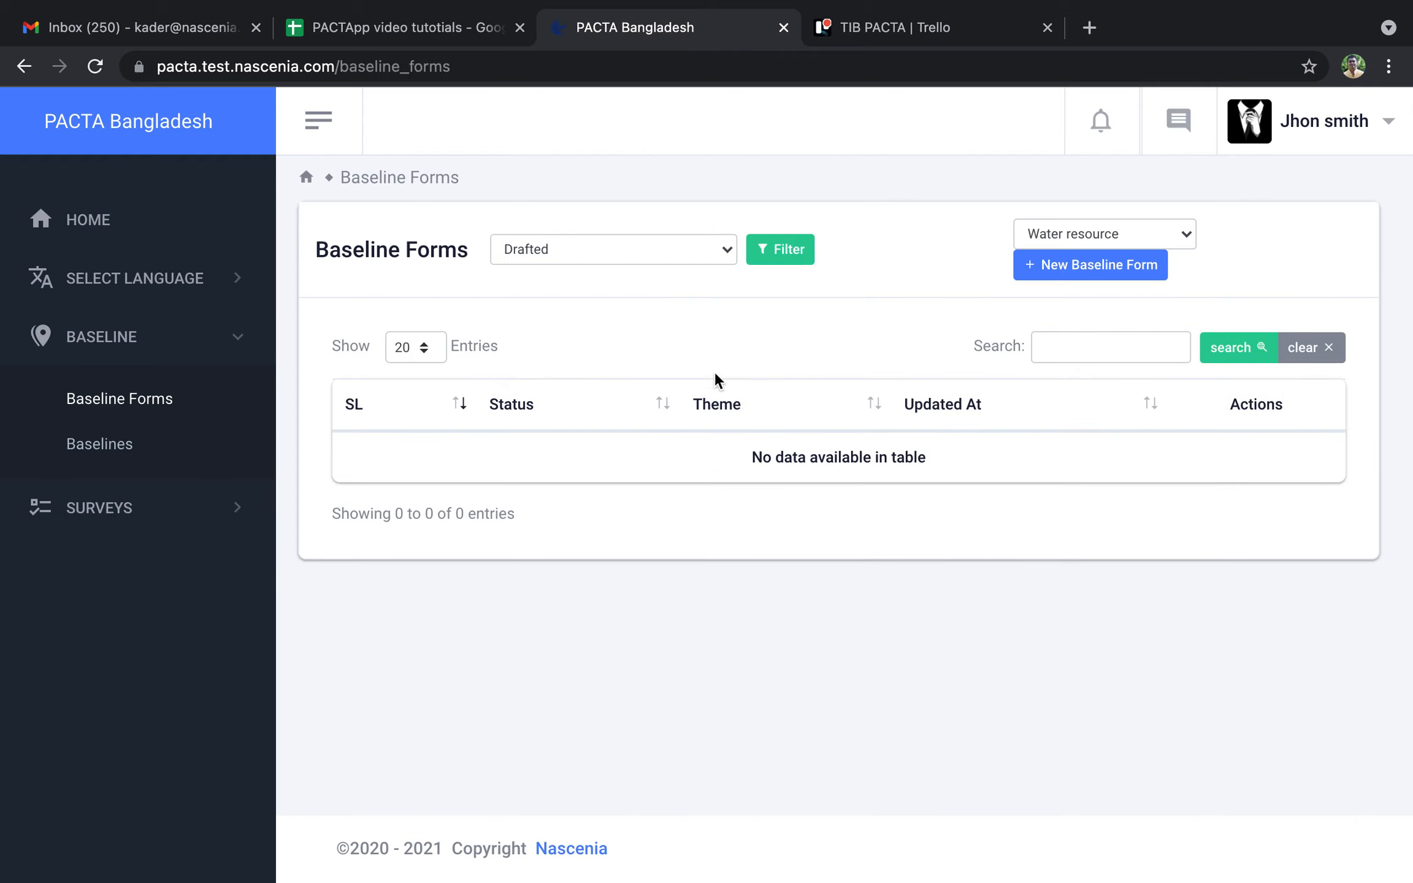
{"action": "left_click", "coordinate": [728, 250]}
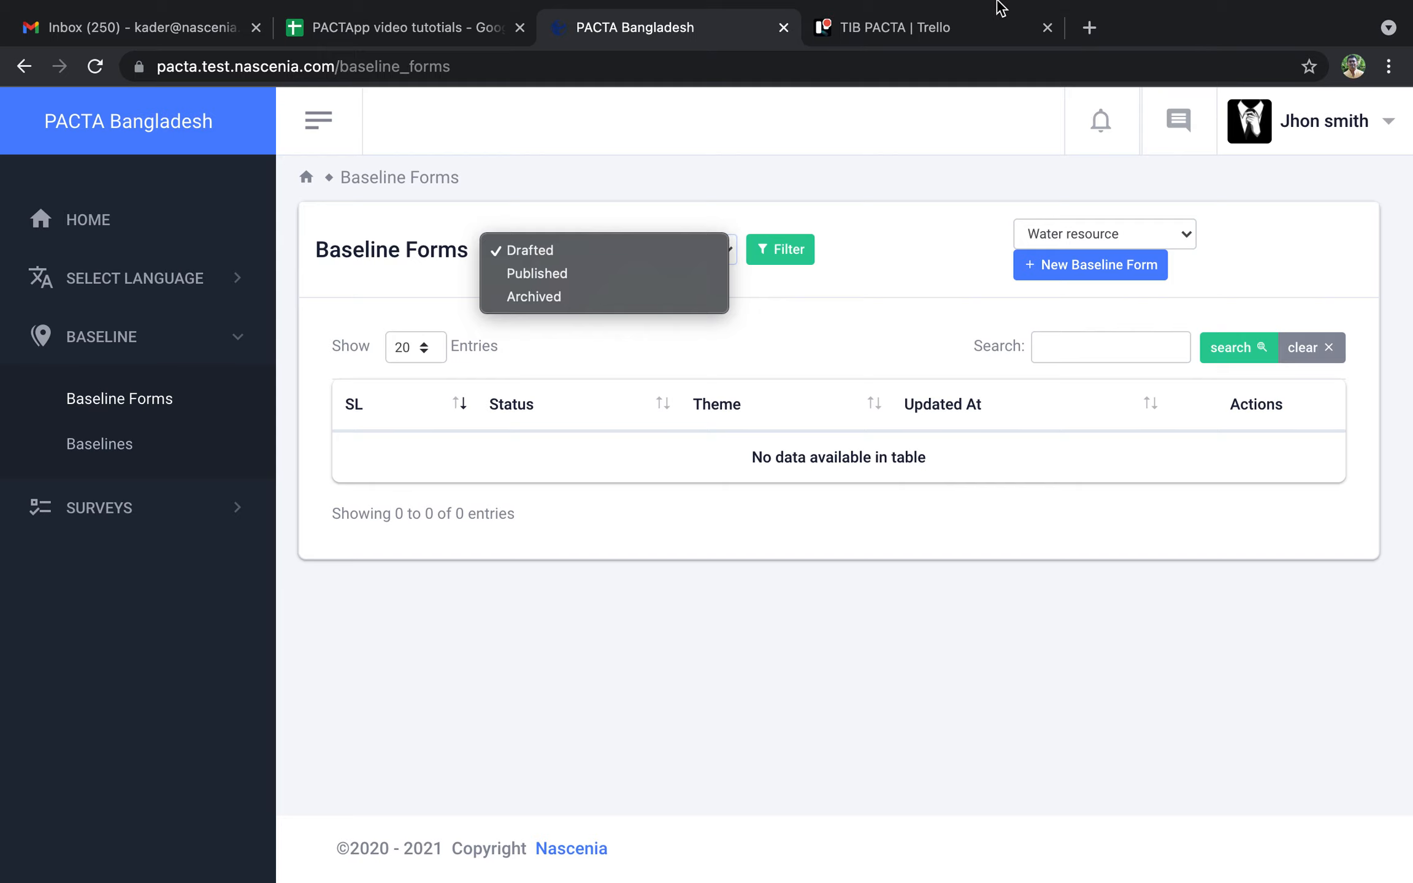
{"action": "left_click", "coordinate": [893, 288]}
{"action": "mouse_move", "coordinate": [1102, 10]}
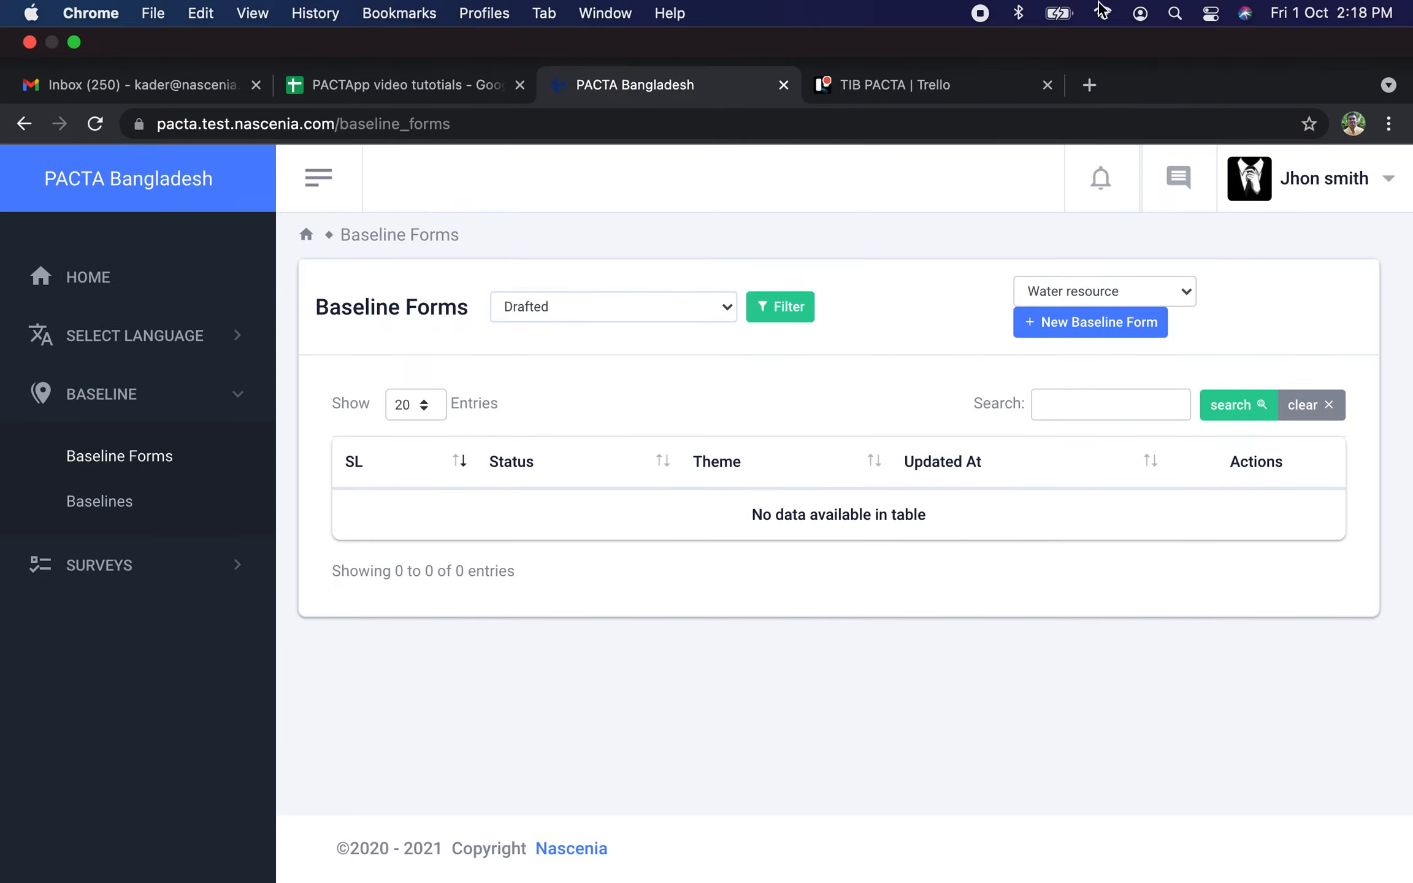